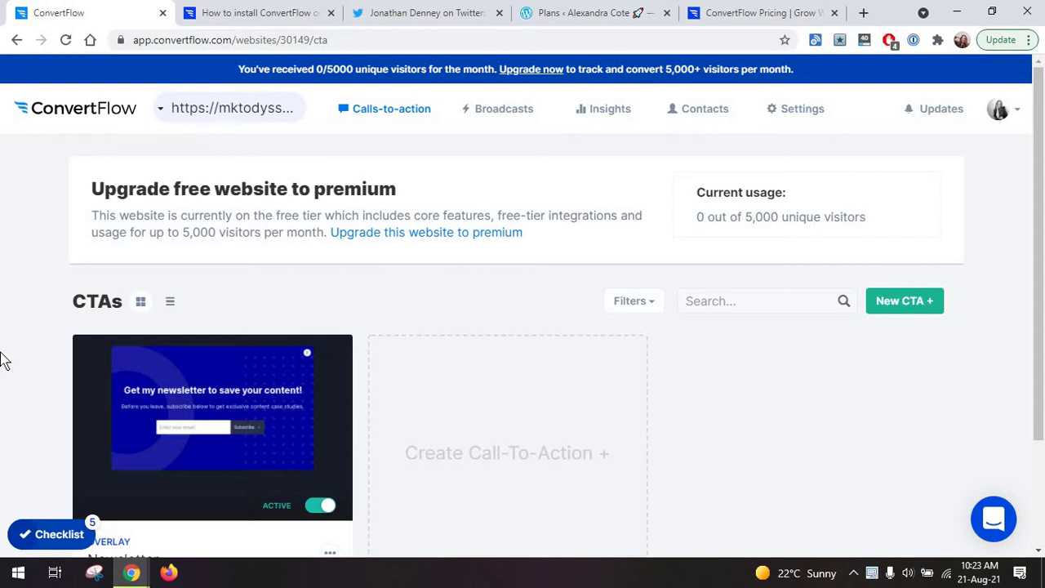
Switch to the 'Does ConvertFlow slow down my website?' help article tab with Ctrl+3.
key("ctrl+3")
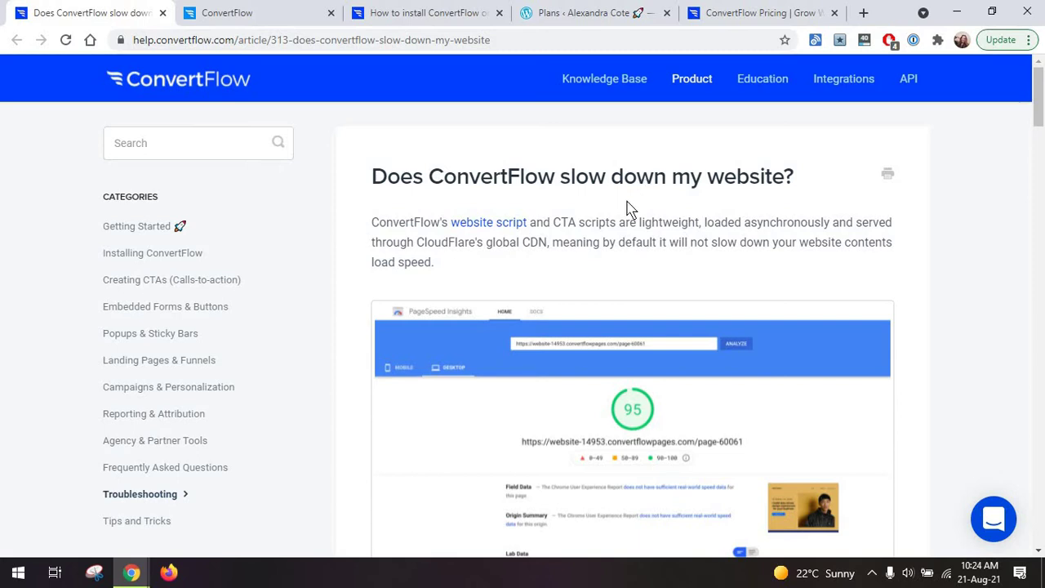
Read through the site-speed help article, then go back to the ConvertFlow CTAs dashboard tab.
scroll(629, 209, "down", 7)
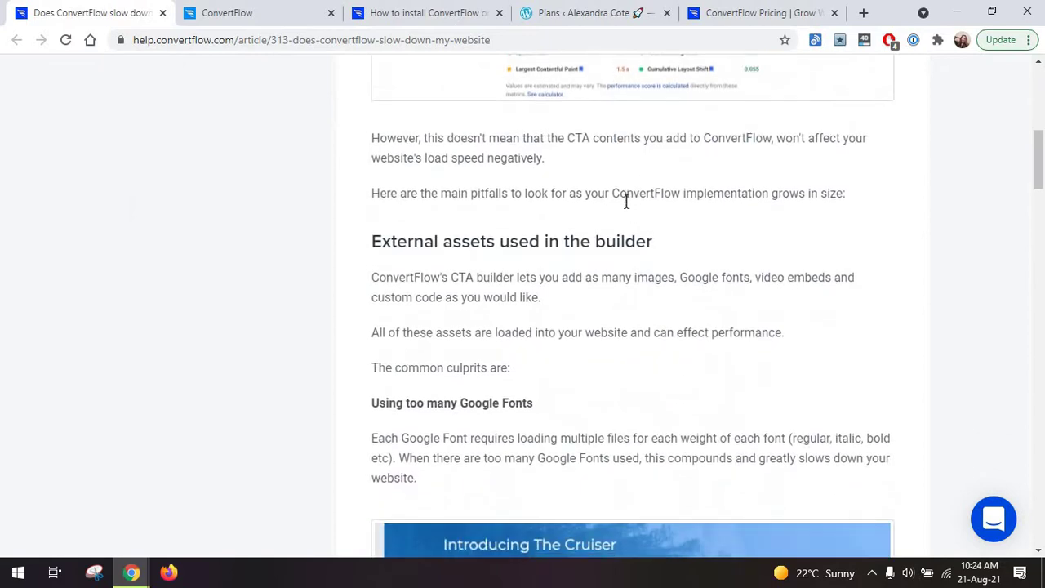
scroll(626, 202, "down", 3)
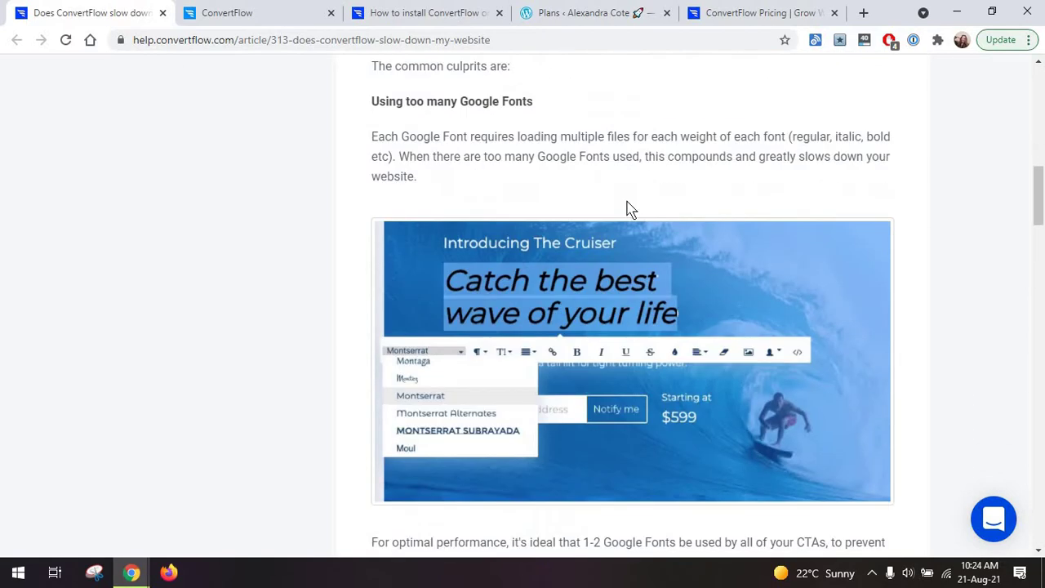
scroll(629, 209, "down", 1)
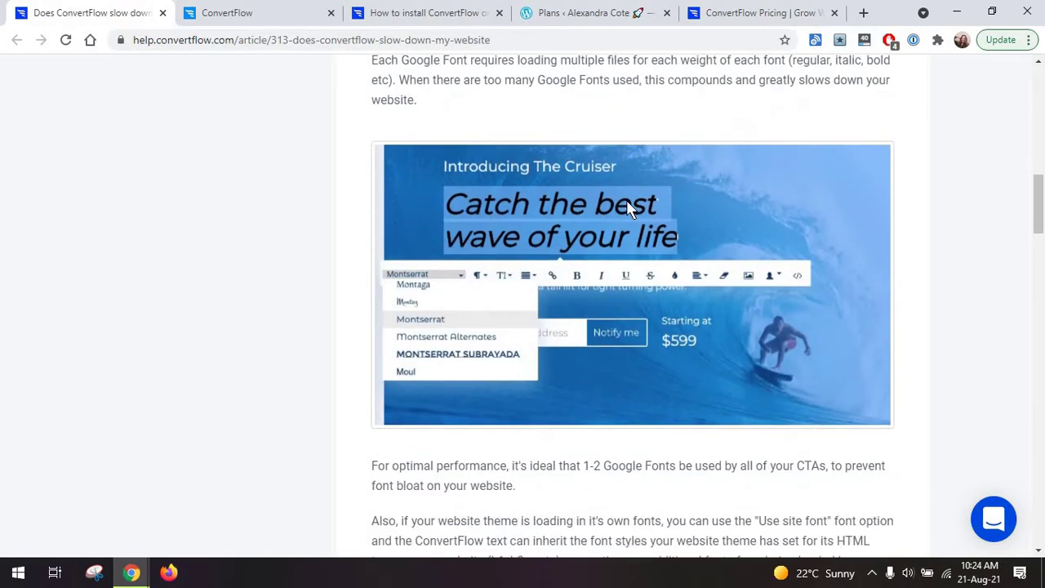
scroll(628, 207, "down", 4)
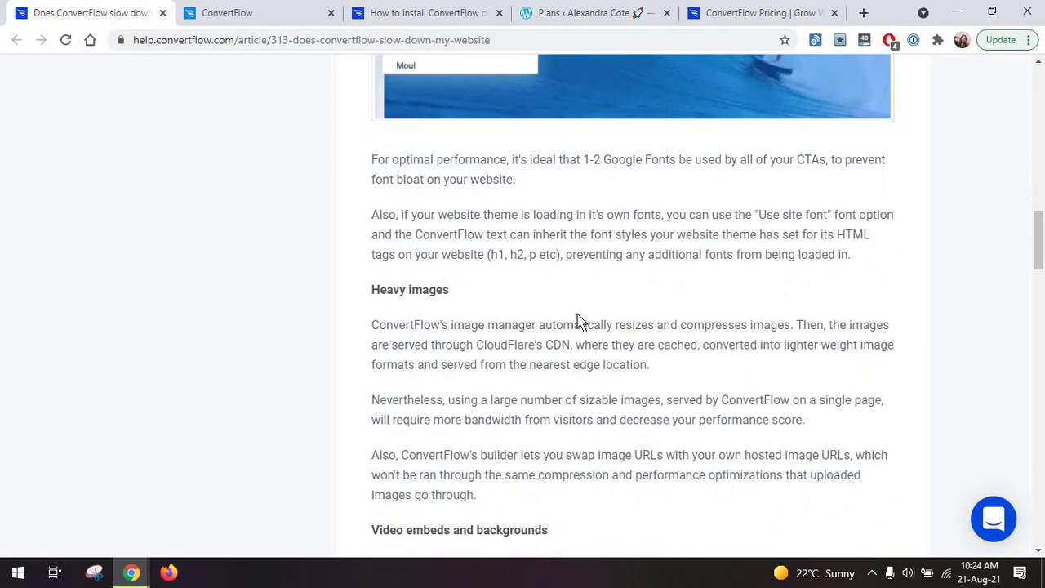
scroll(576, 323, "up", 2)
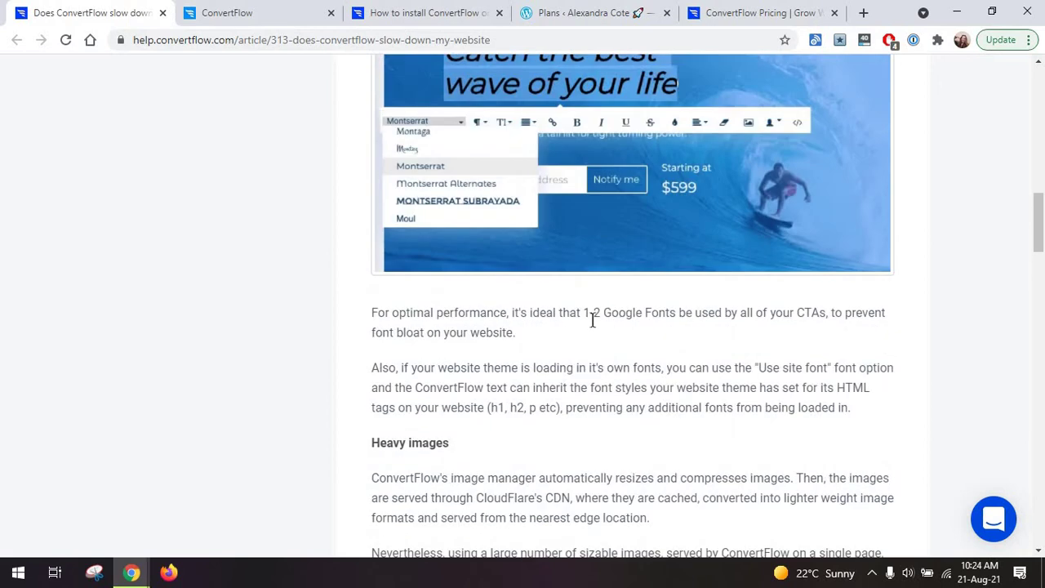
scroll(592, 320, "down", 9)
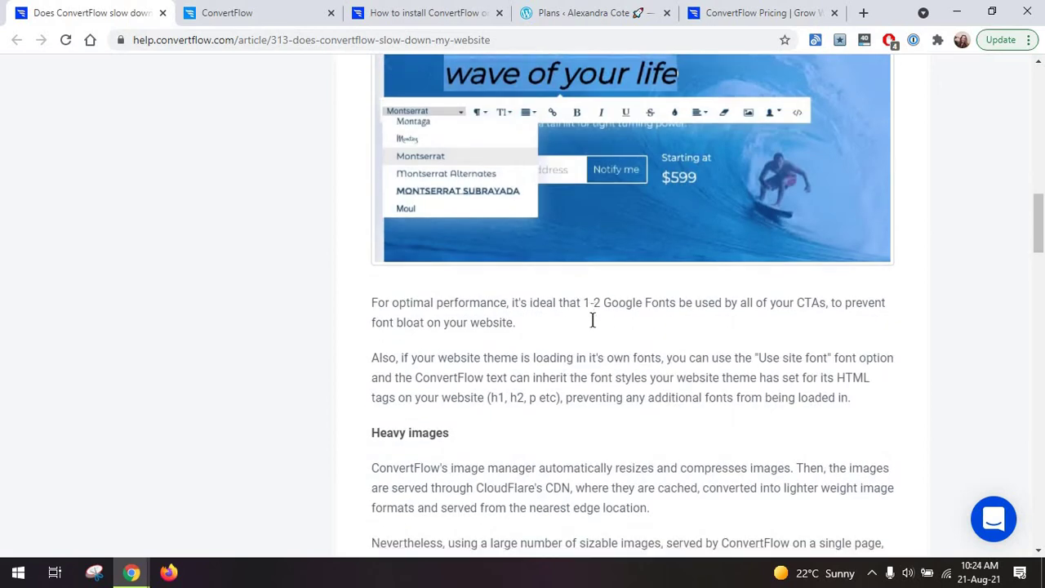
scroll(592, 319, "down", 1)
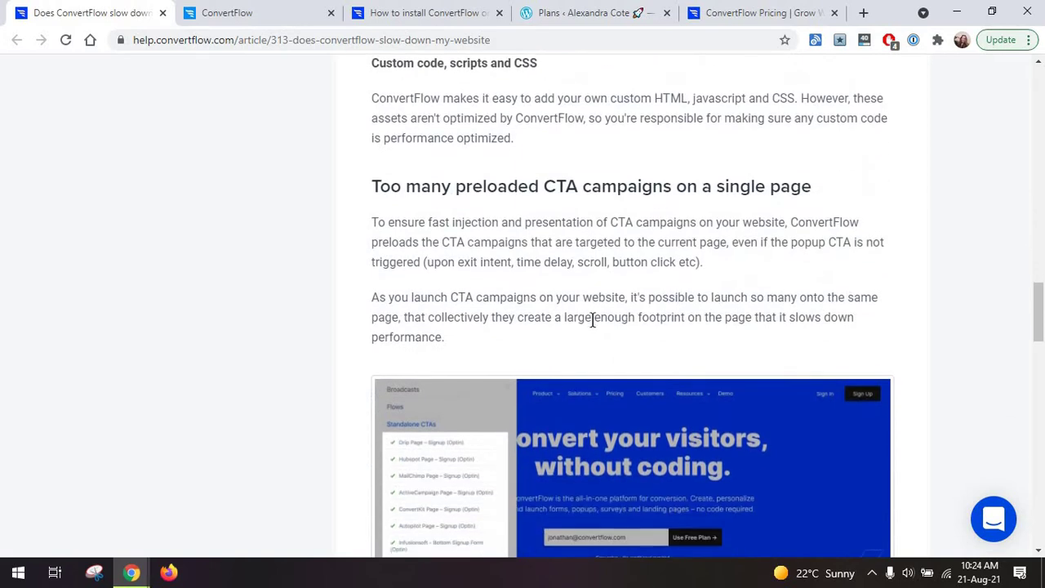
scroll(592, 321, "up", 11)
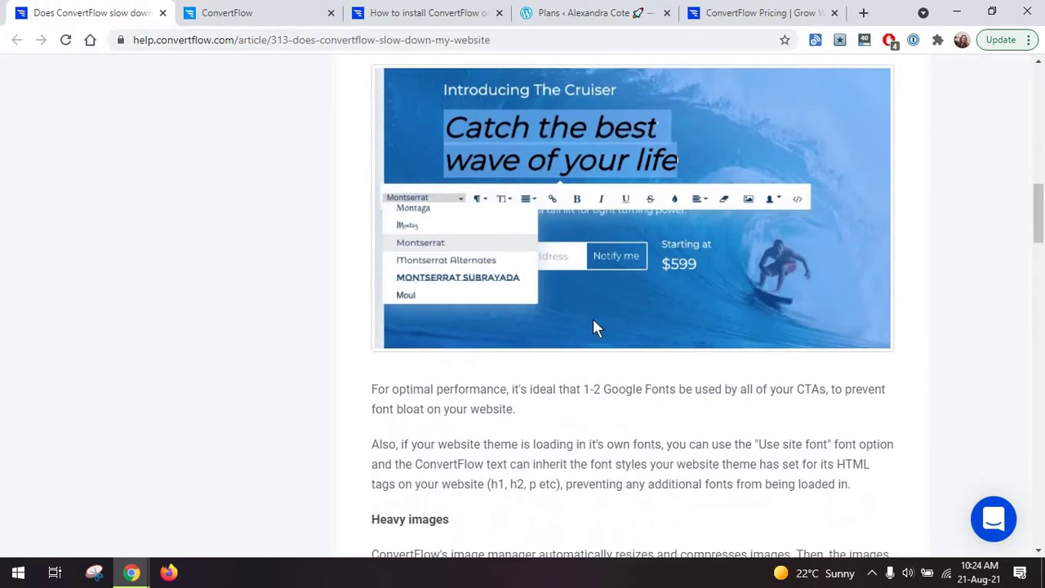
scroll(595, 327, "up", 5)
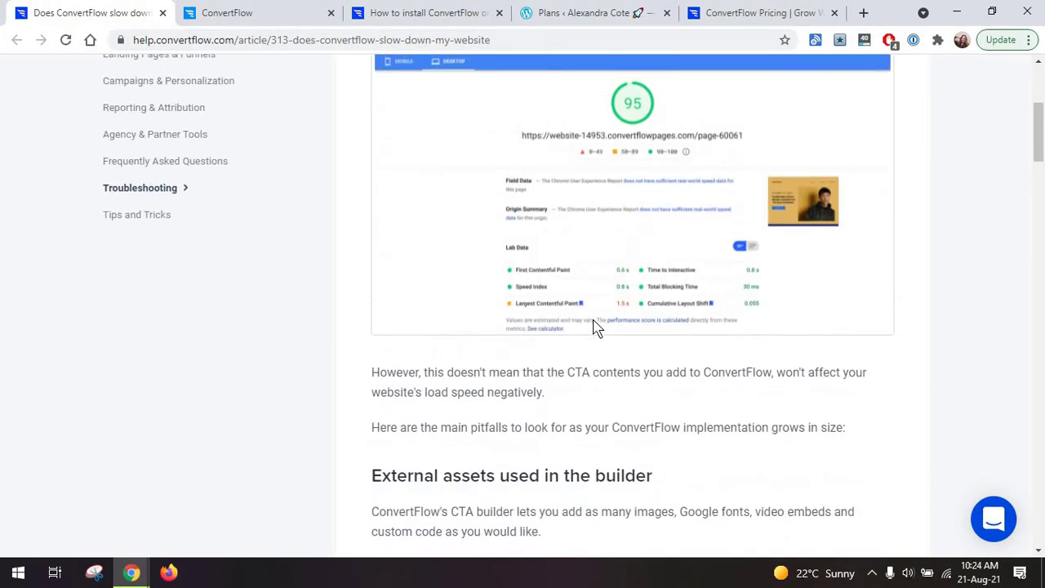
scroll(595, 326, "up", 2)
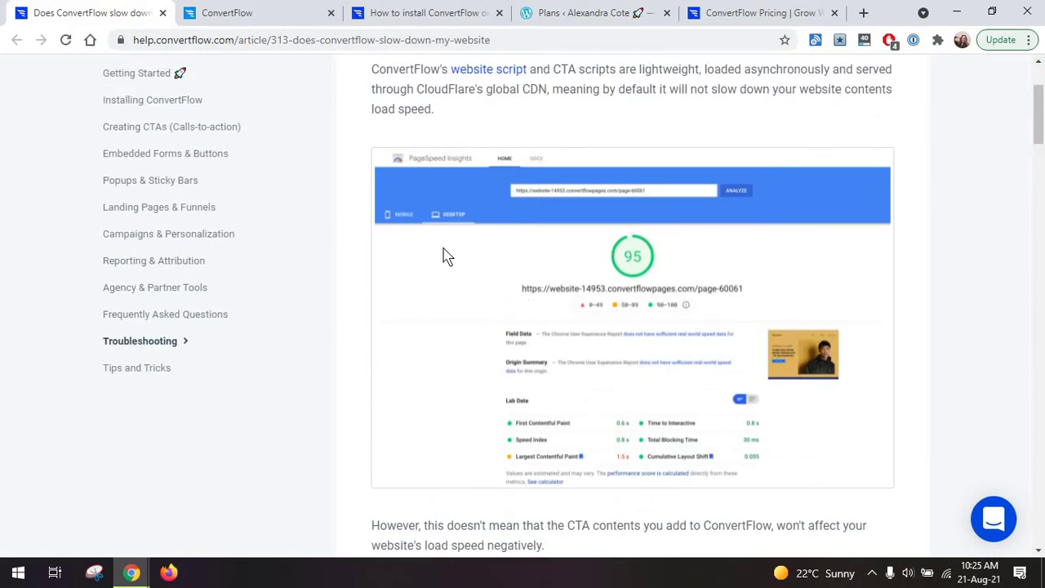
left_click(245, 13)
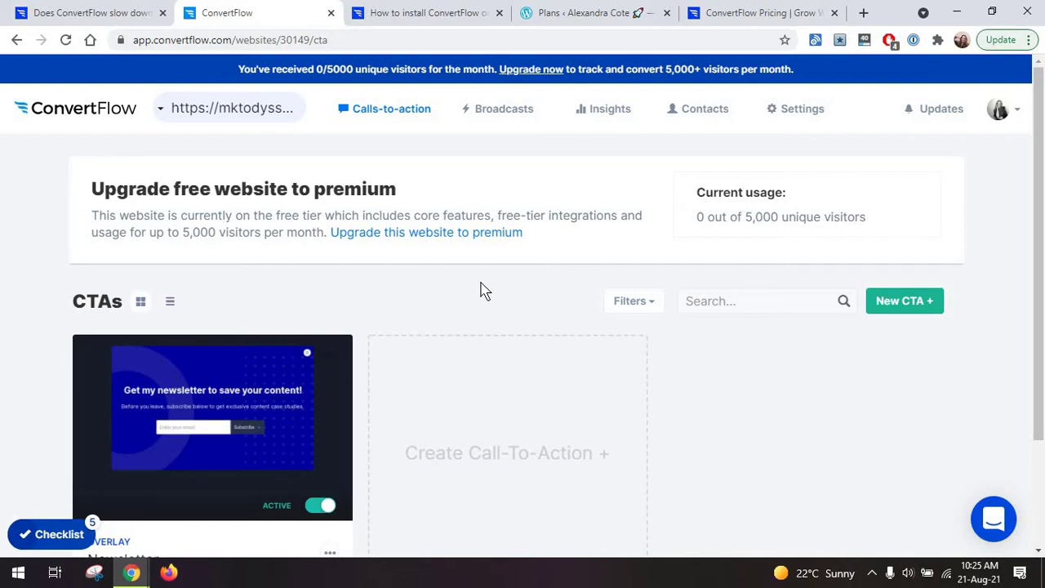
Switch to the ConvertFlow Pricing tab with Ctrl+9 and review the plan cards.
key("ctrl+9")
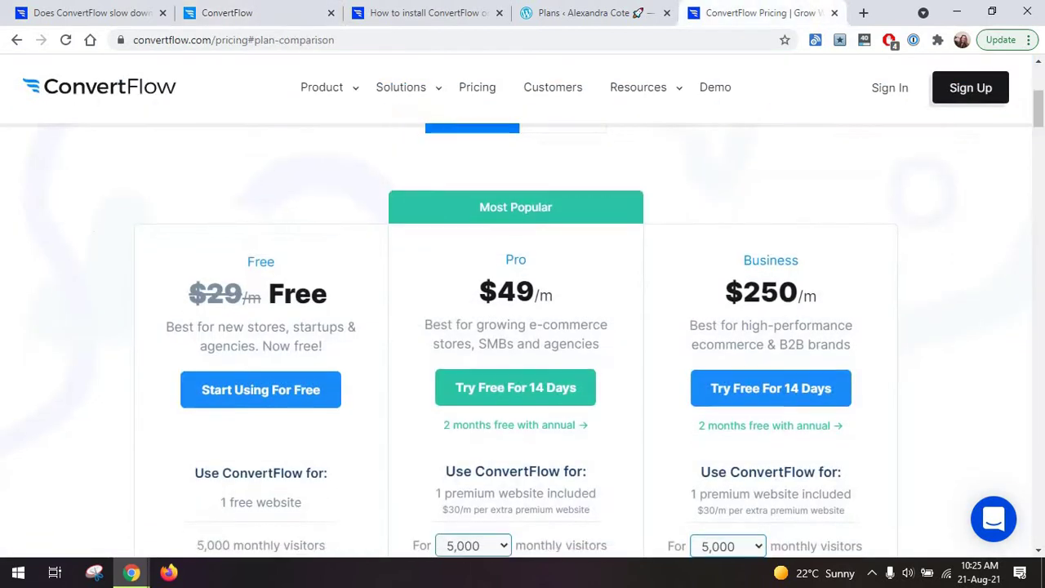
scroll(320, 282, "down", 1)
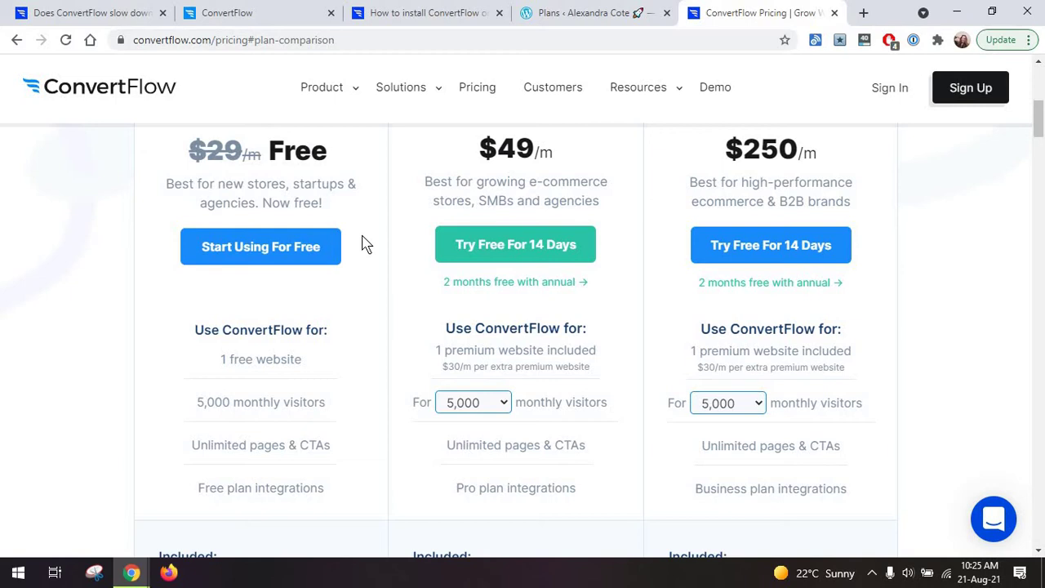
scroll(364, 243, "down", 2)
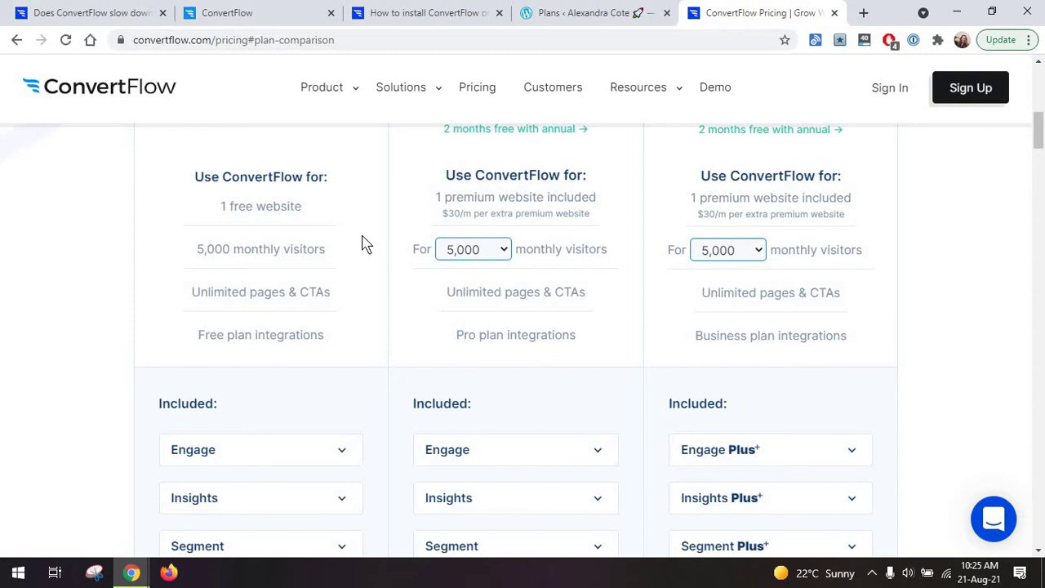
scroll(361, 240, "down", 2)
scroll(361, 240, "up", 2)
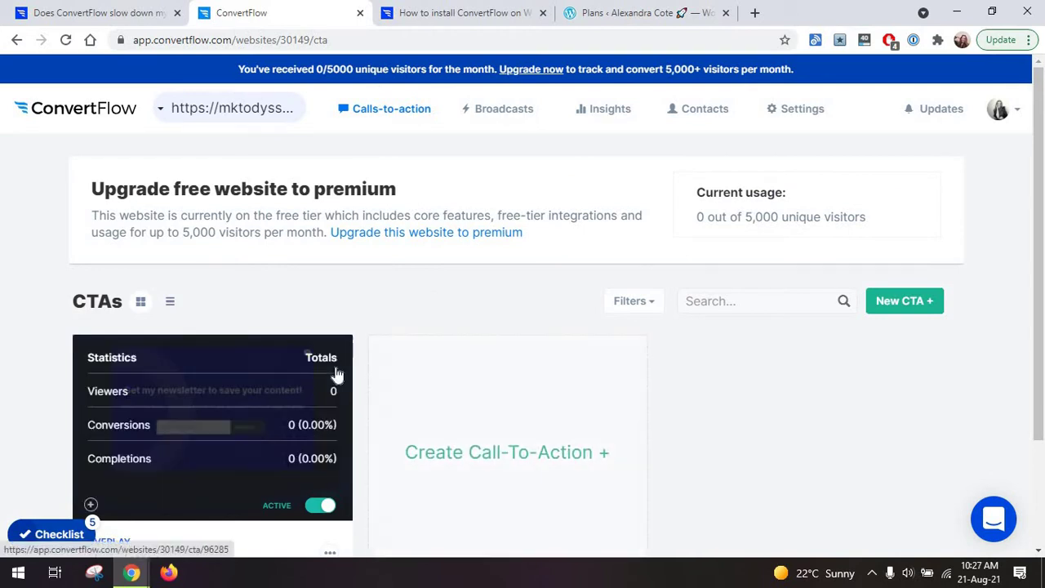
On the WordPress.com Plans page, search for 'plugin' and scroll through the matching features.
left_click(637, 13)
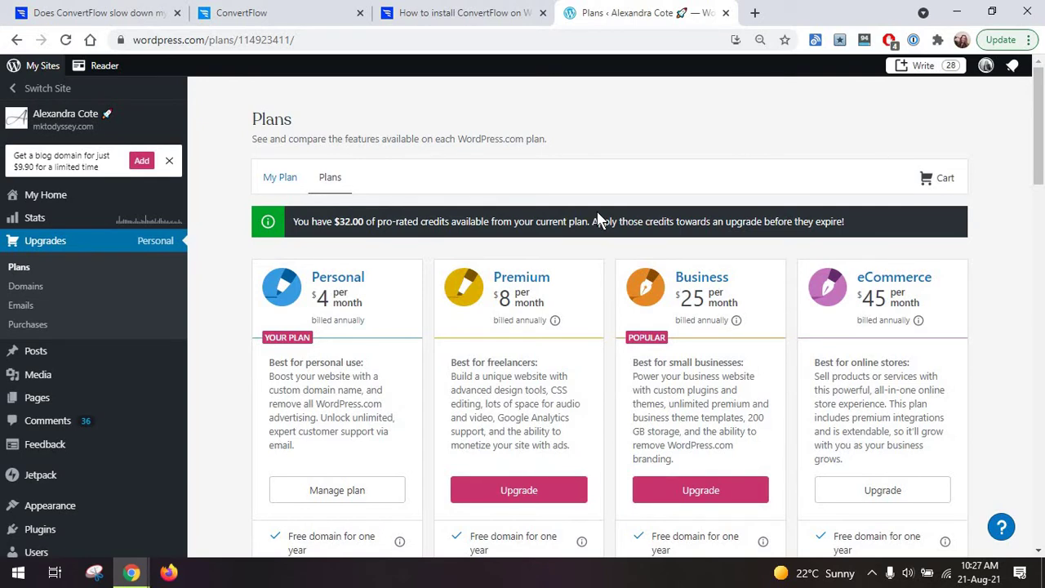
key("ctrl+f")
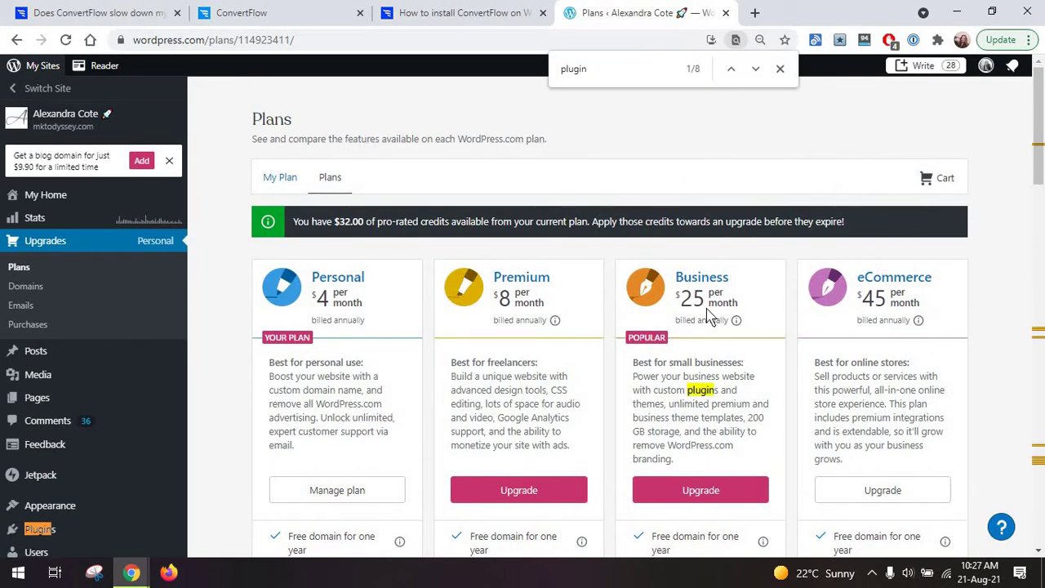
scroll(708, 317, "down", 5)
scroll(709, 316, "down", 6)
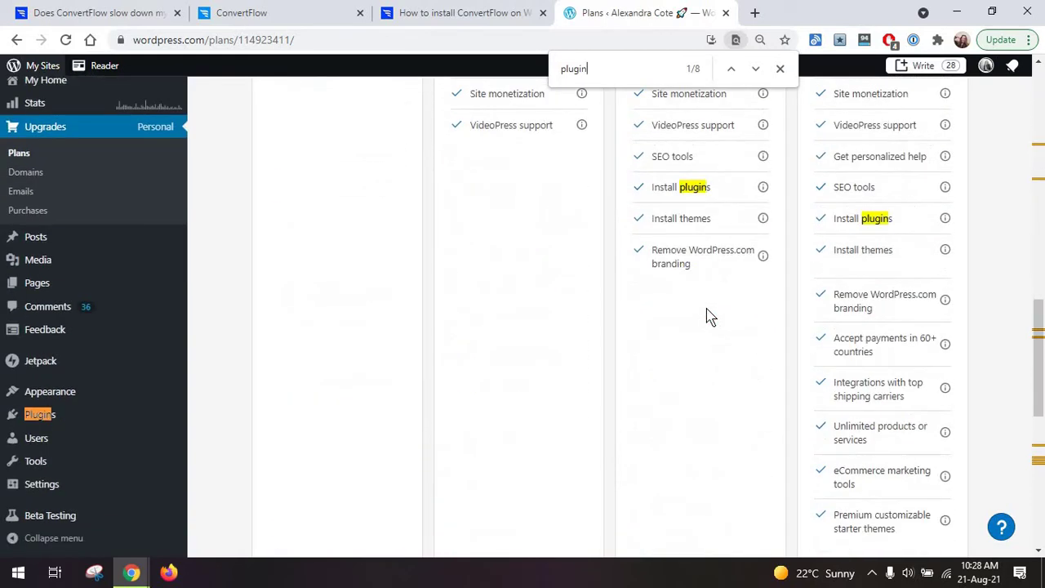
scroll(709, 316, "up", 10)
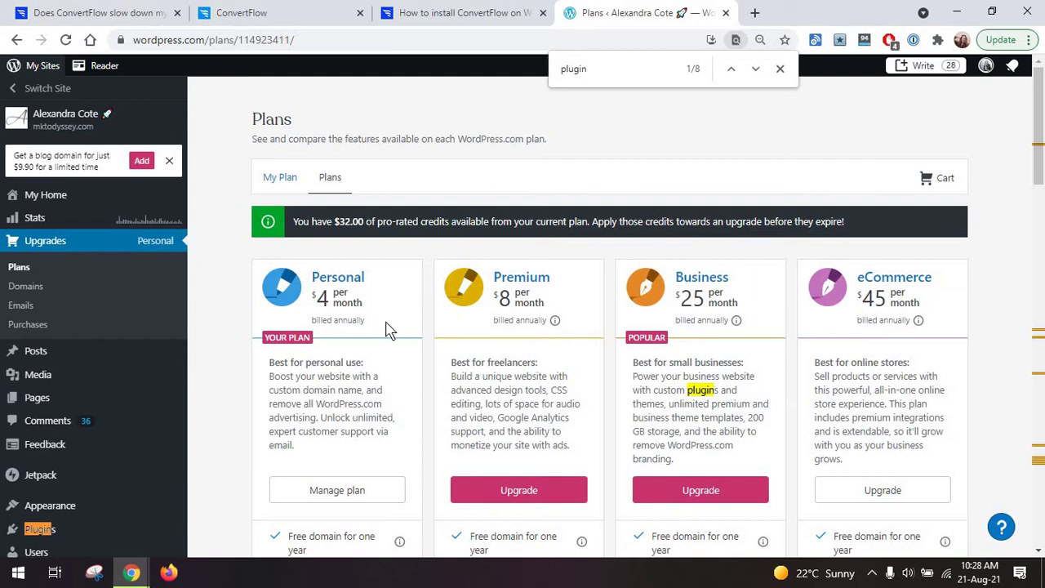
scroll(388, 329, "down", 6)
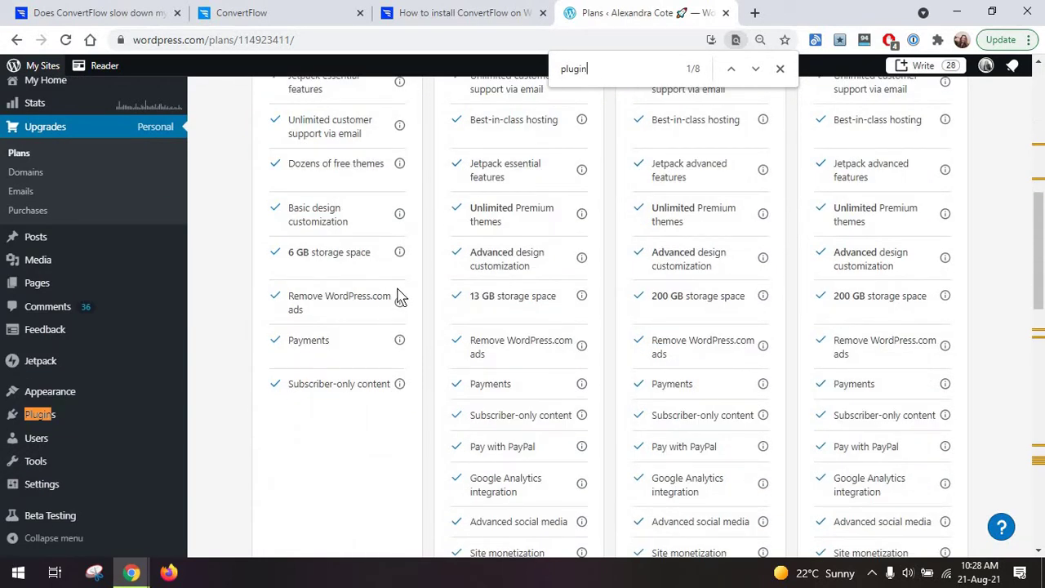
Read the 'How to install ConvertFlow on WordPress' article down to the AddFunc Head & Footer Code setup.
left_click(477, 13)
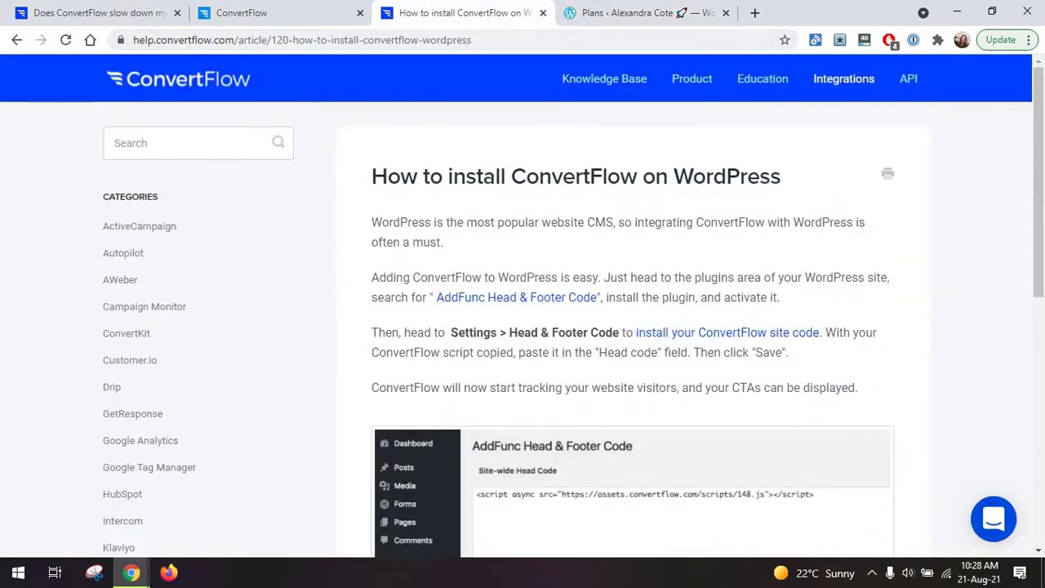
scroll(462, 214, "down", 3)
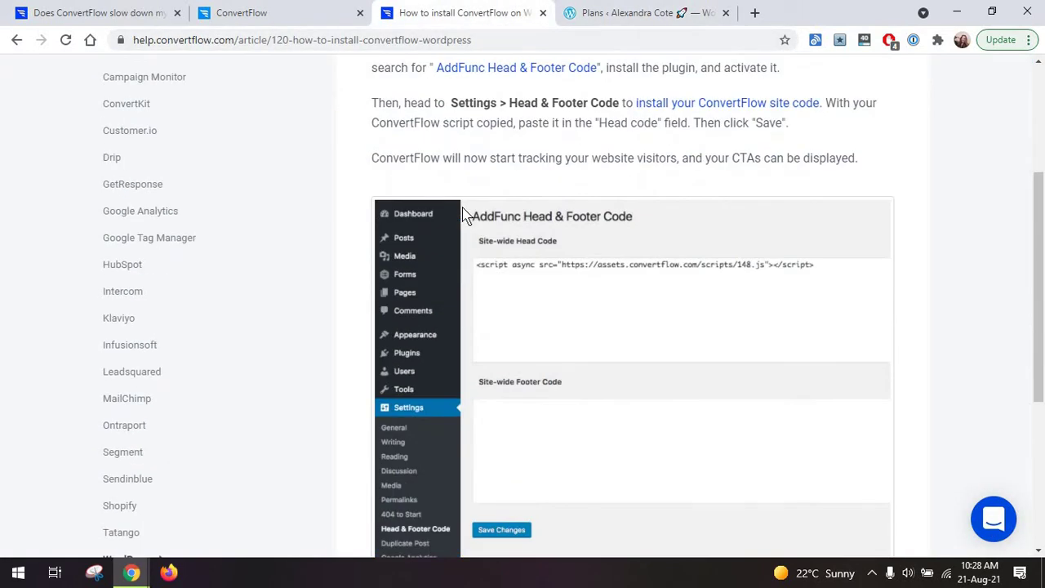
scroll(462, 213, "down", 1)
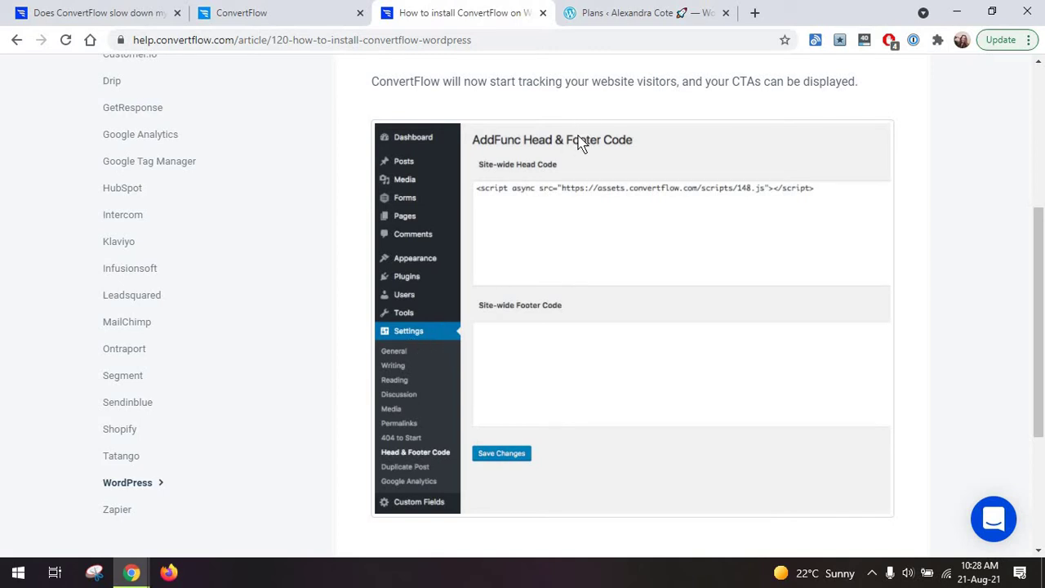
scroll(572, 181, "down", 1)
scroll(571, 181, "up", 2)
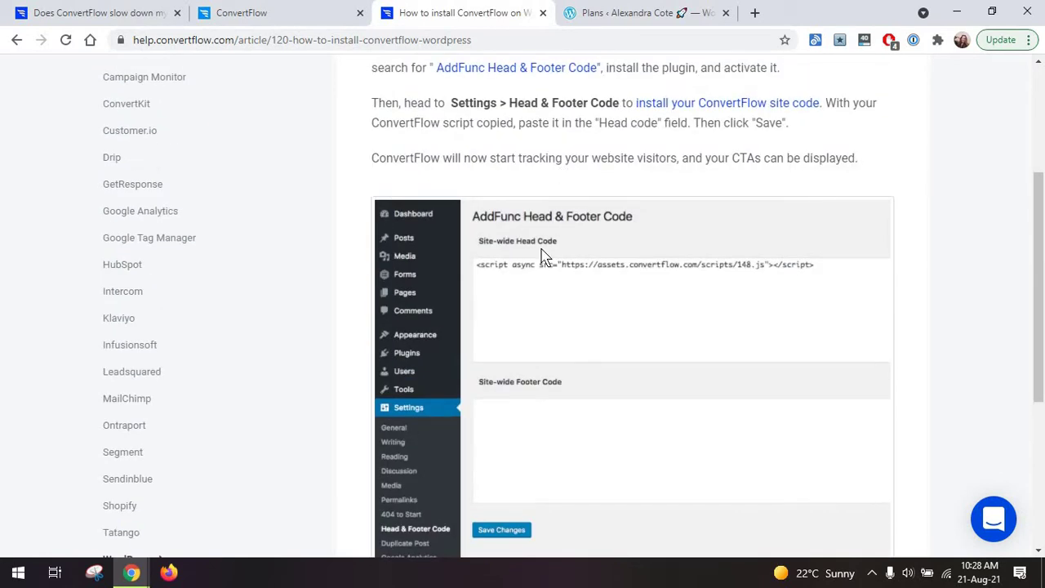
Open ConvertFlow's Install settings page and scroll to the Areas of your site section.
left_click(221, 12)
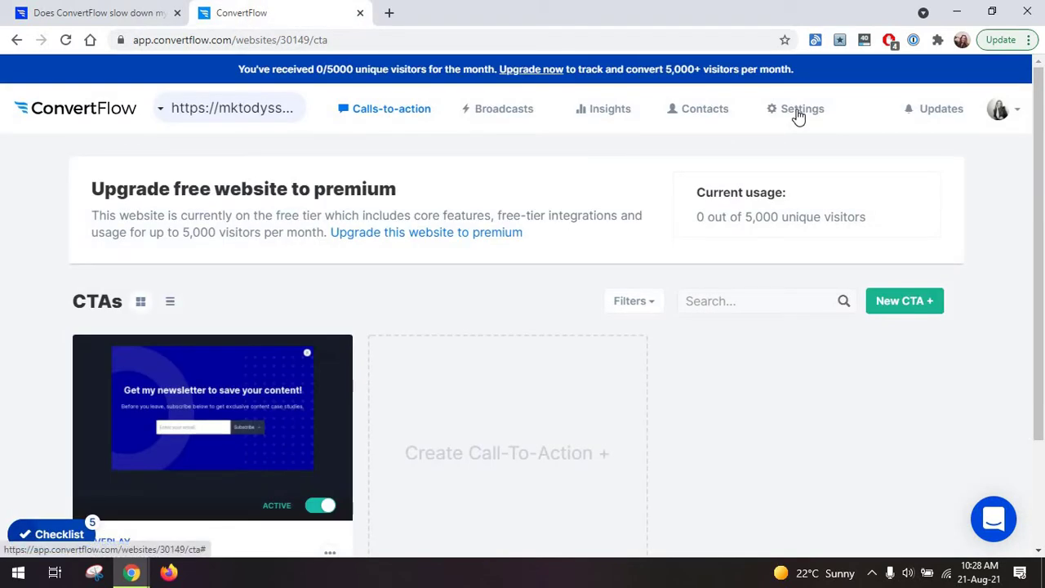
left_click(799, 115)
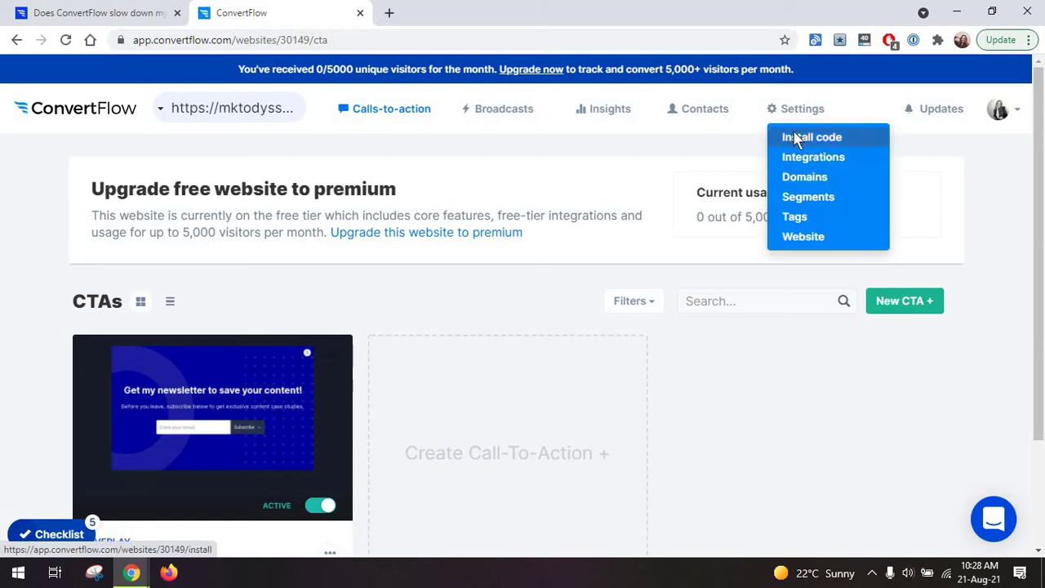
left_click(792, 140)
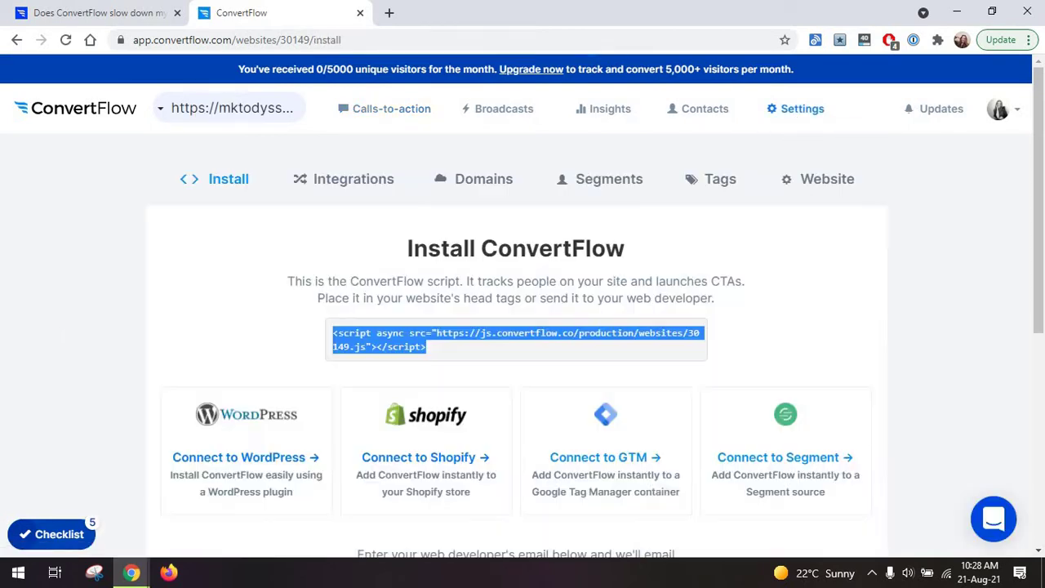
scroll(252, 381, "down", 3)
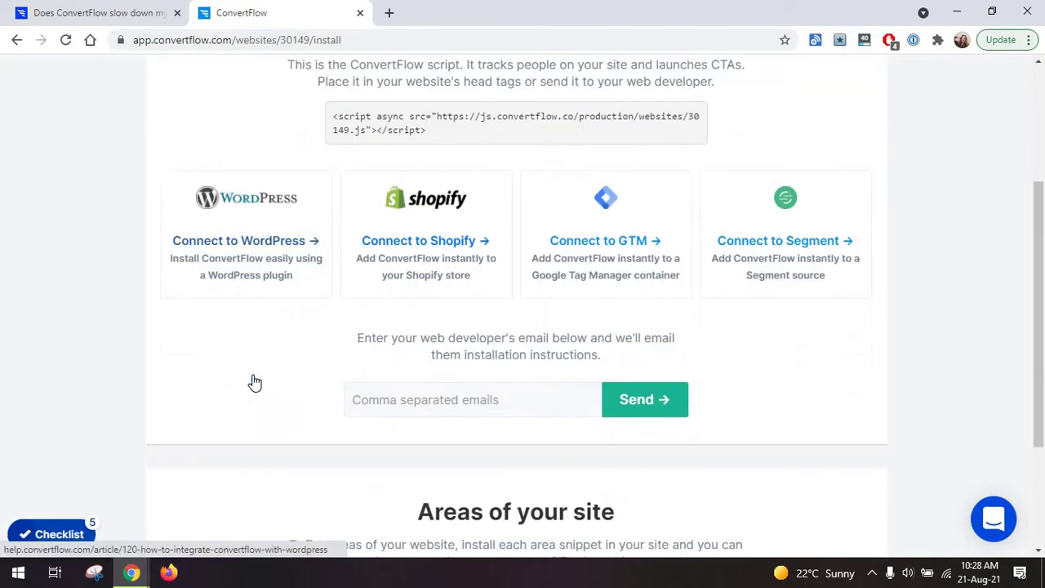
scroll(255, 382, "up", 1)
scroll(252, 380, "up", 1)
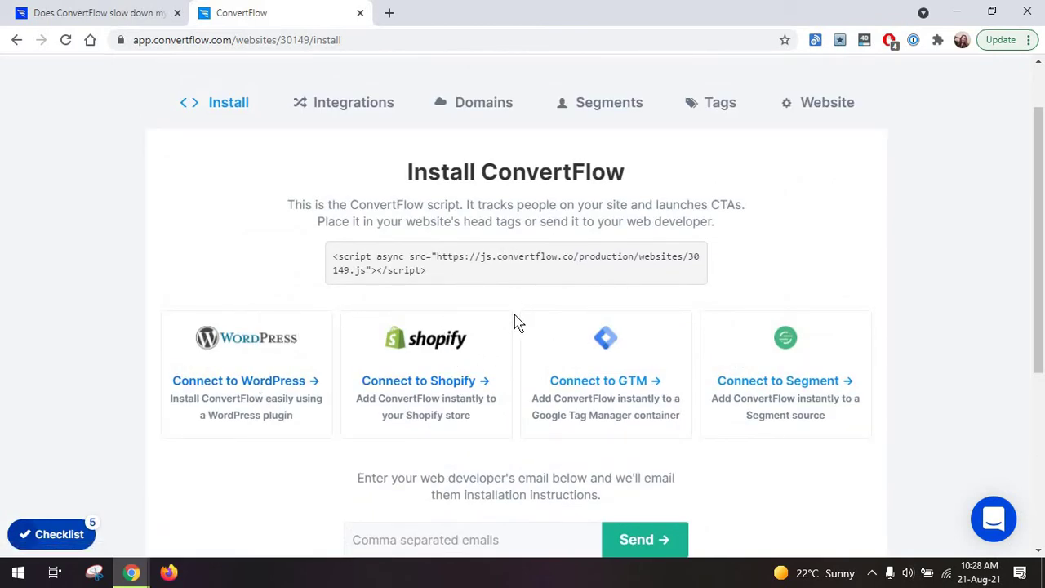
scroll(514, 322, "down", 4)
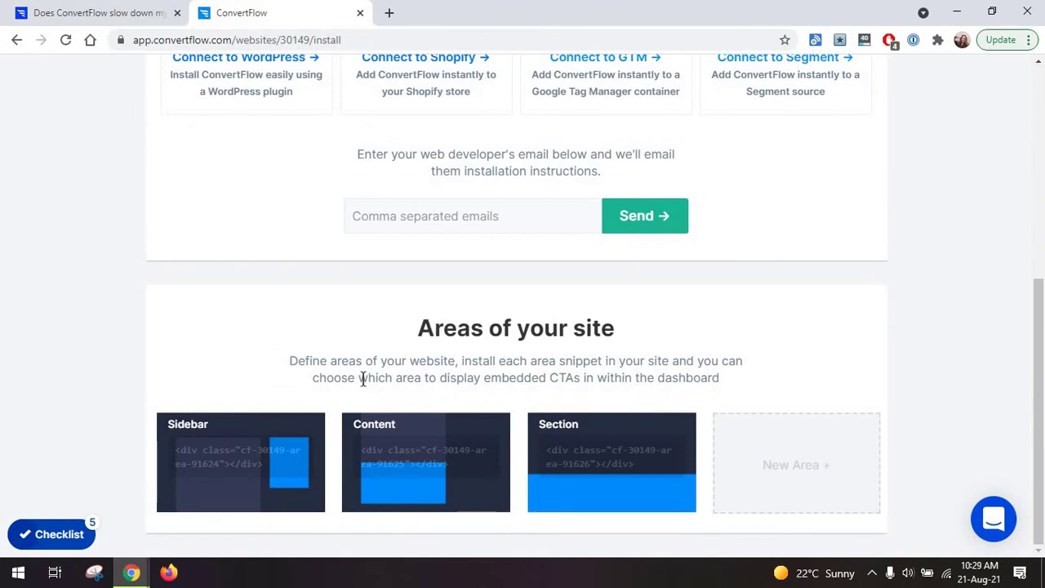
mouse_move(245, 457)
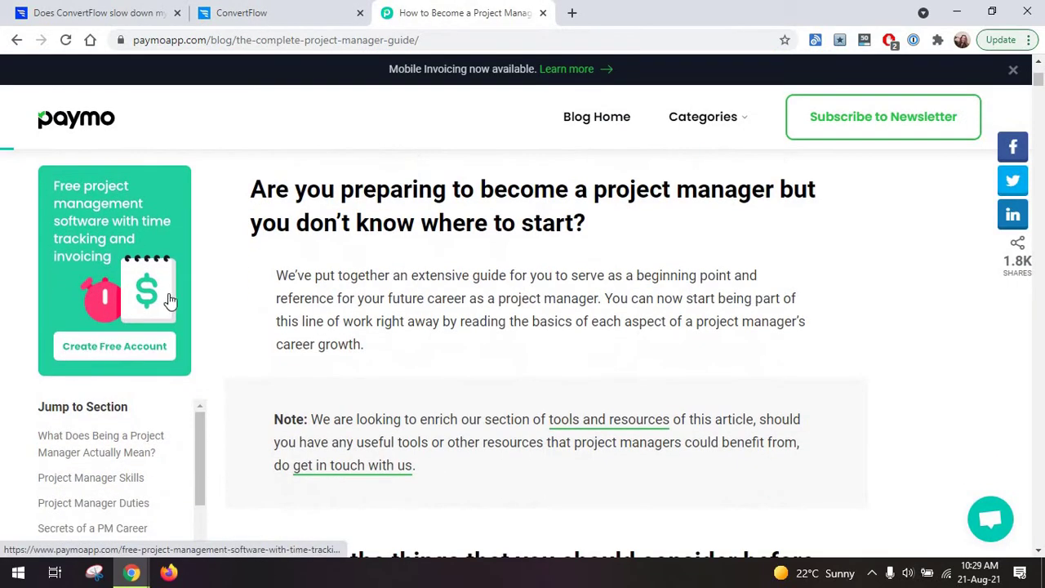
Close the Paymo blog tab and return to the top of the Install page.
key("ctrl+w")
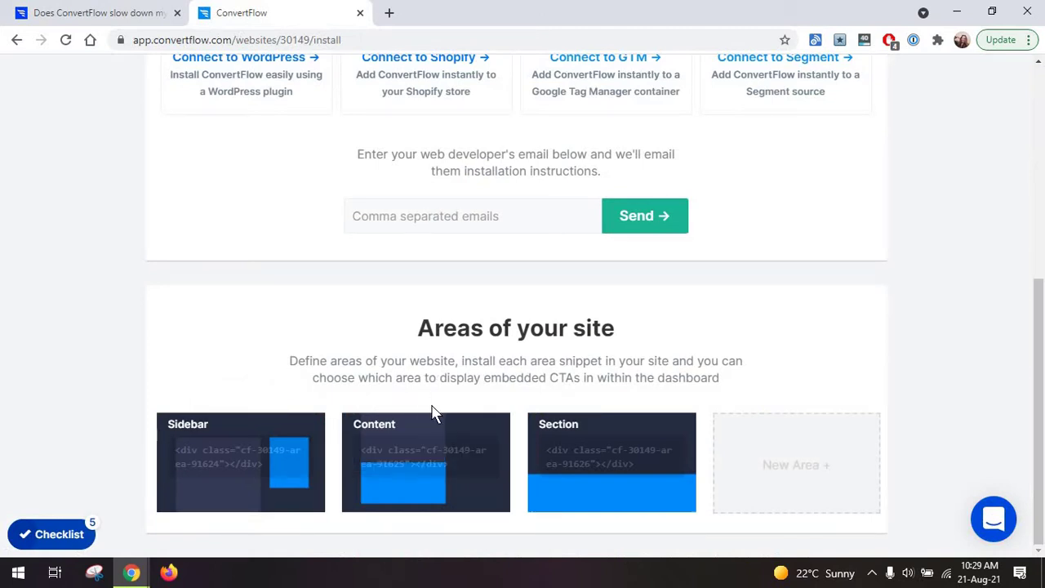
mouse_move(433, 417)
scroll(524, 441, "up", 5)
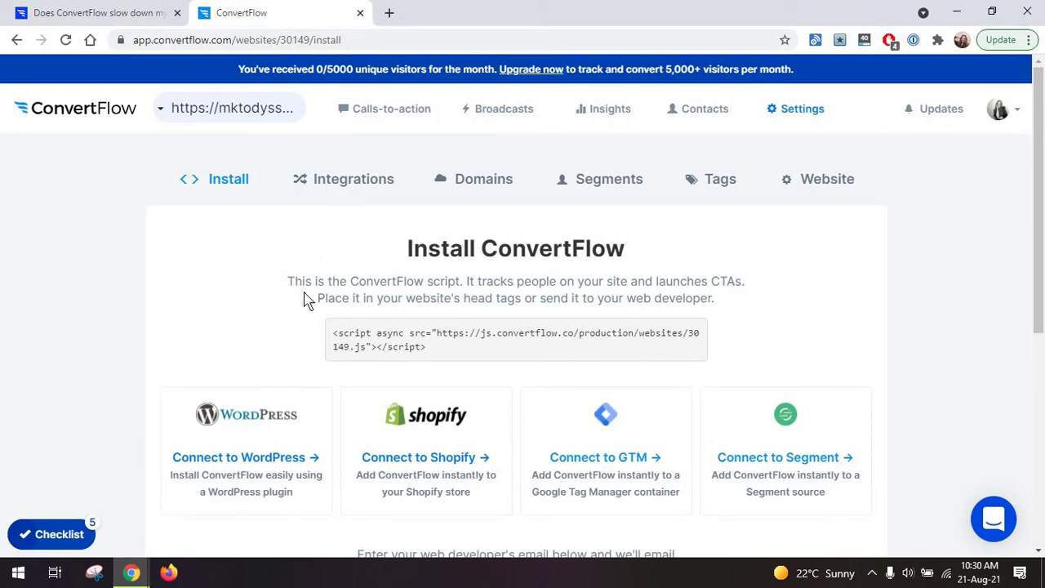
Browse the Integrations settings cards, including Zapier, HubSpot, Intercom and MailChimp.
left_click(325, 194)
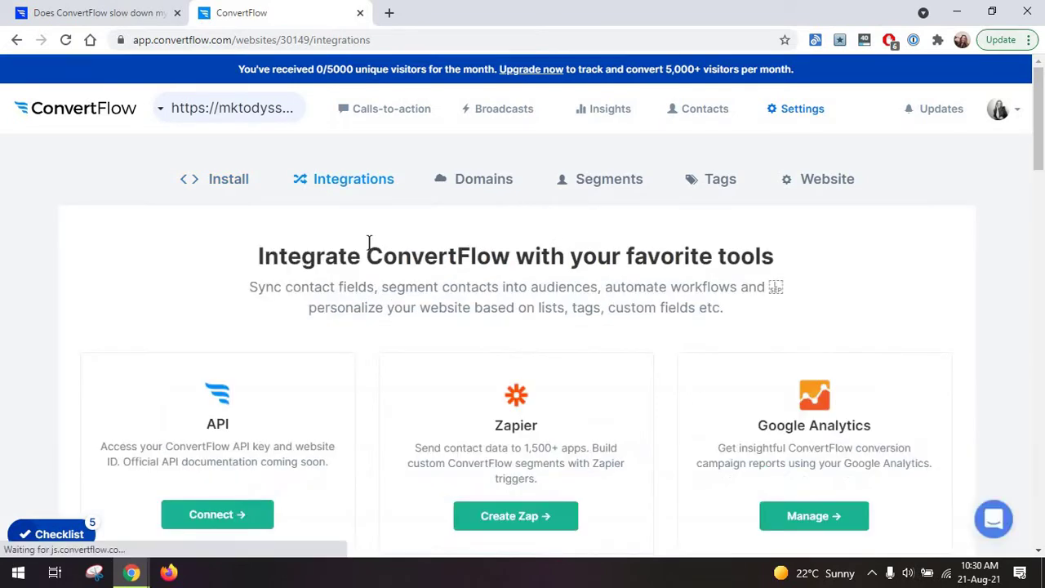
scroll(369, 269, "down", 8)
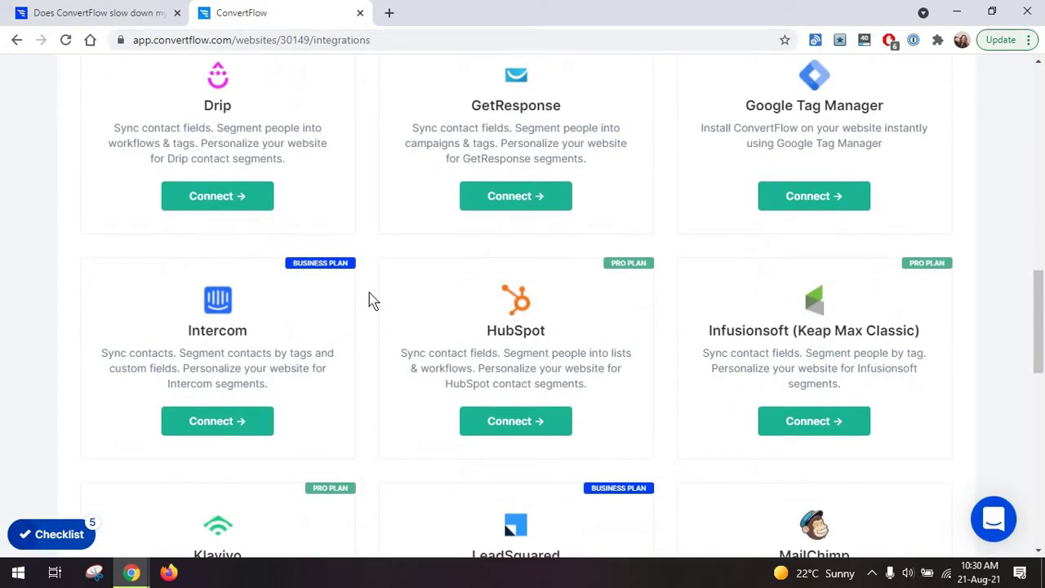
scroll(369, 300, "up", 1)
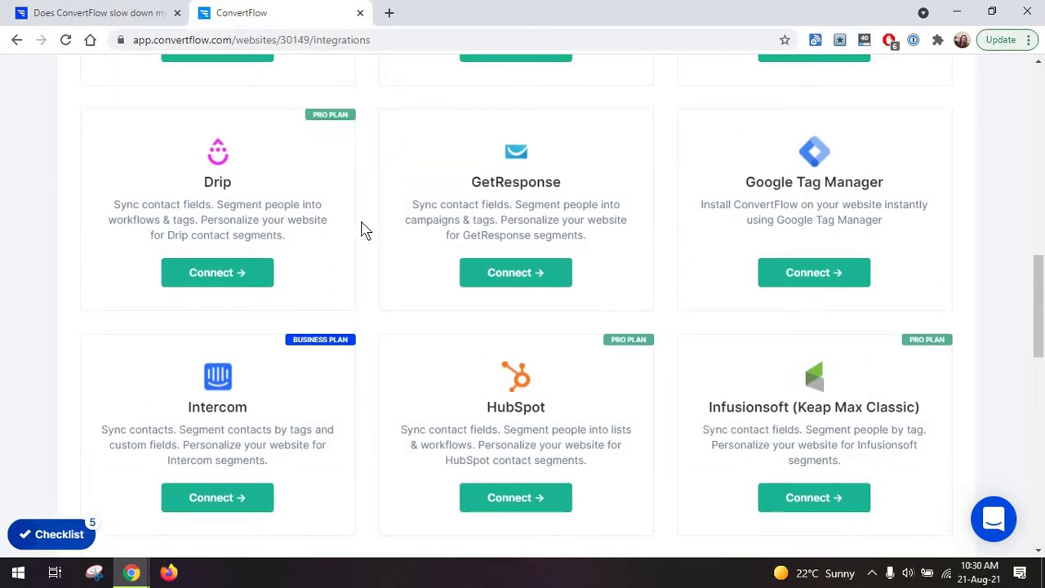
scroll(364, 230, "down", 2)
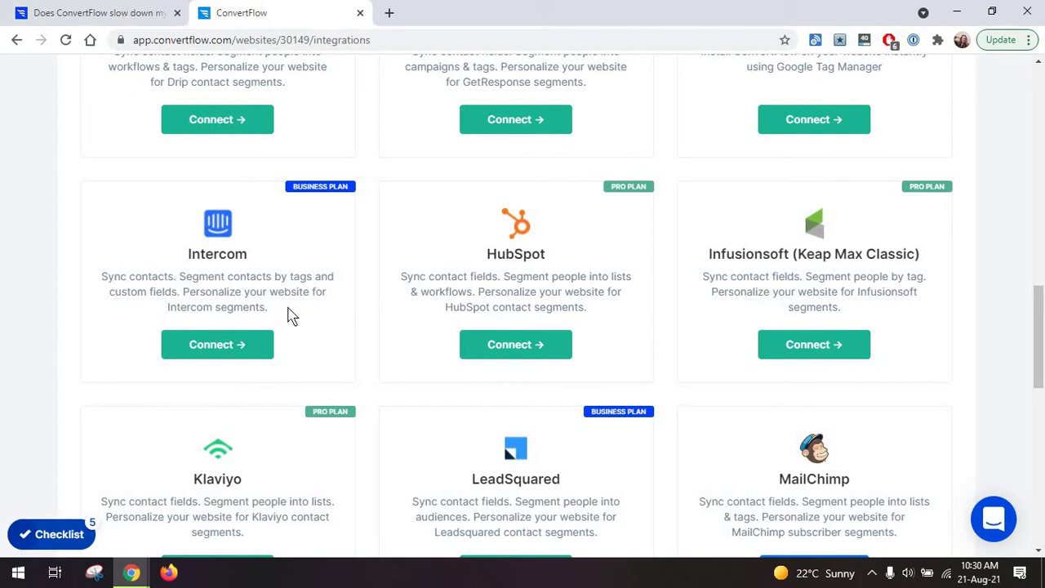
scroll(291, 316, "up", 10)
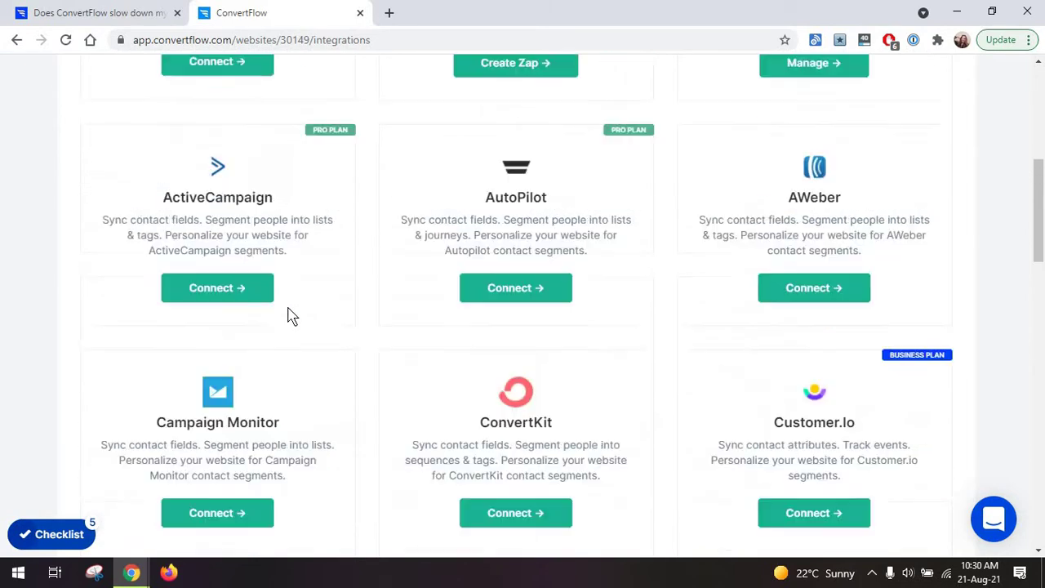
scroll(290, 316, "up", 3)
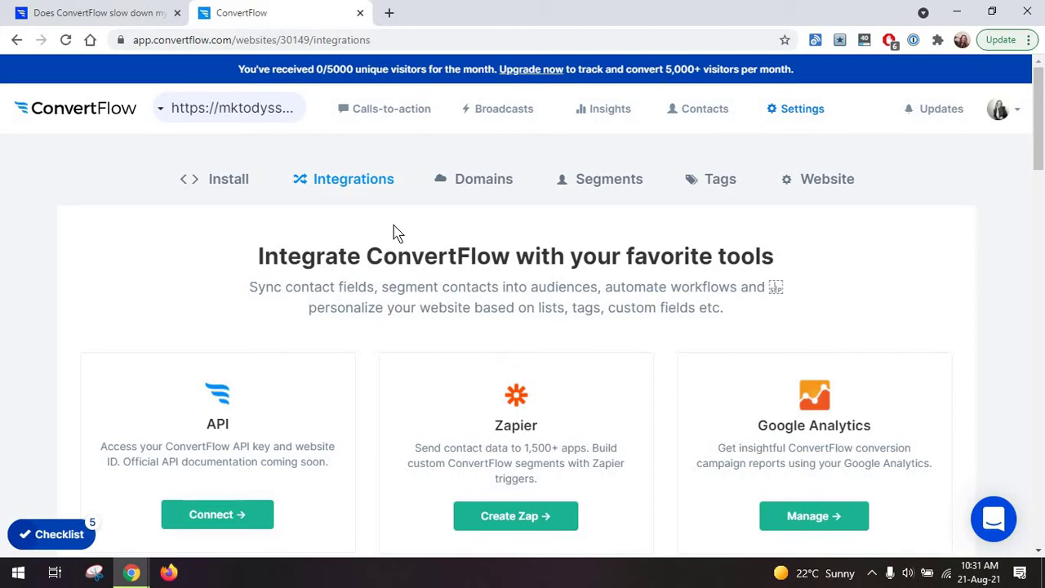
Browse the Domains, Segments, Tags and Website settings, dismissing the Pro plan upgrade prompt.
left_click(482, 178)
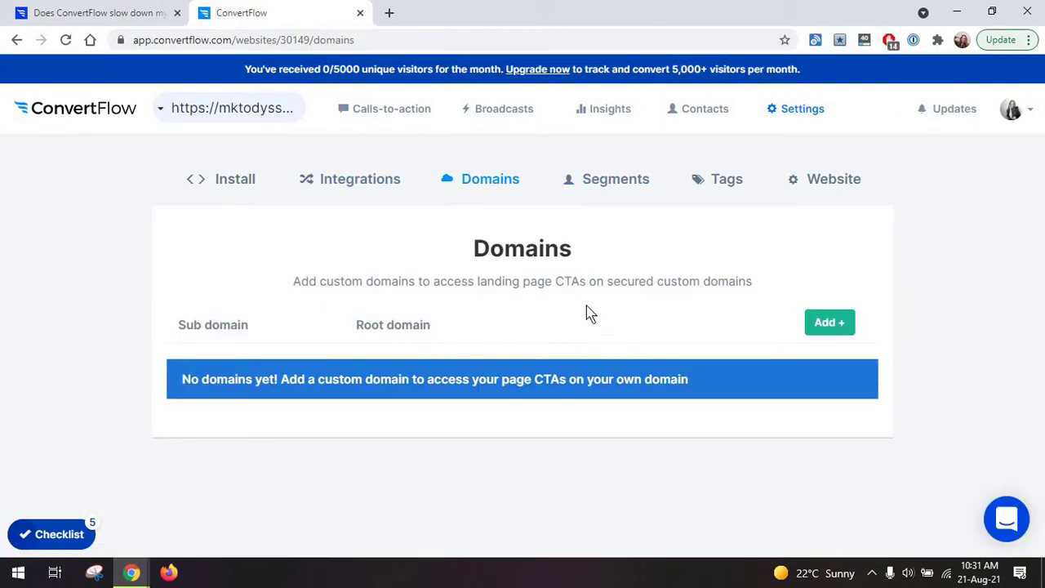
left_click(601, 183)
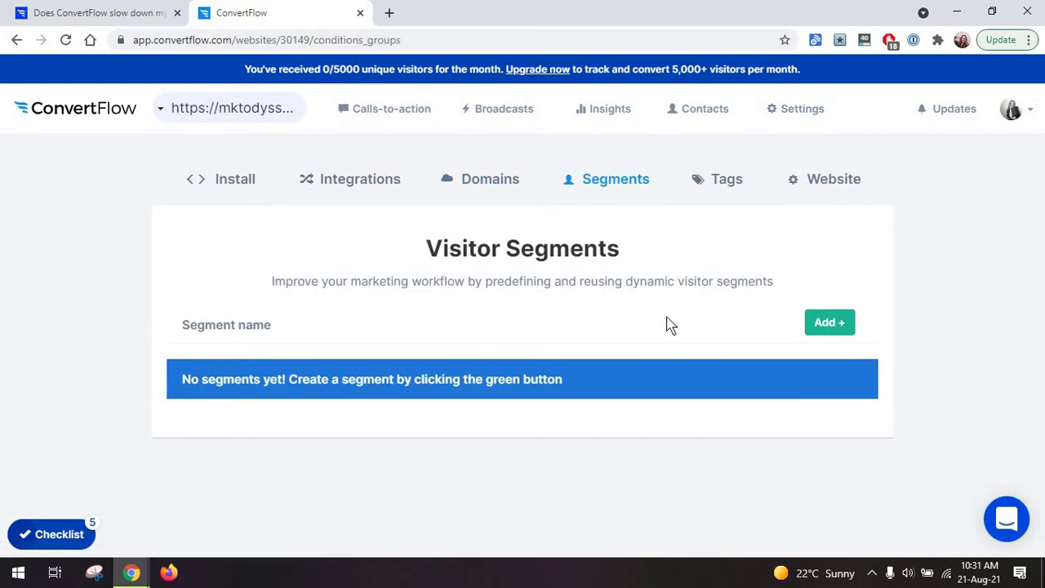
left_click(829, 324)
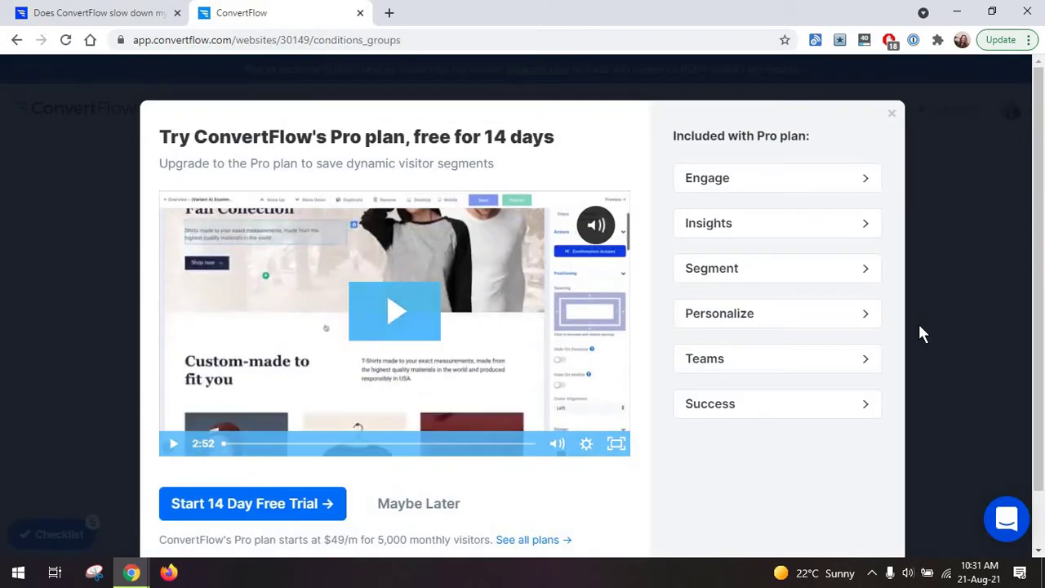
left_click(957, 325)
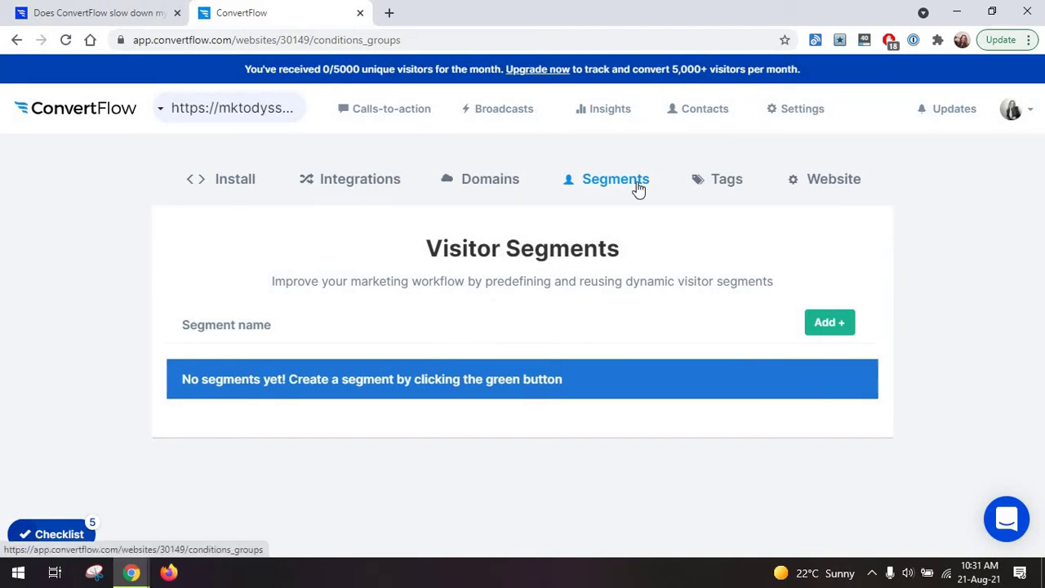
left_click(705, 186)
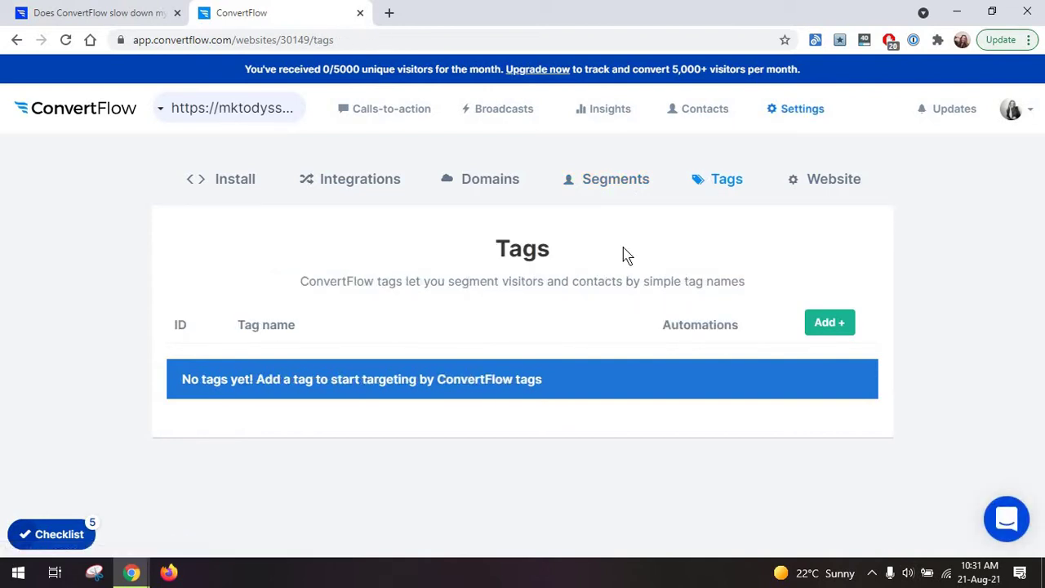
left_click(821, 184)
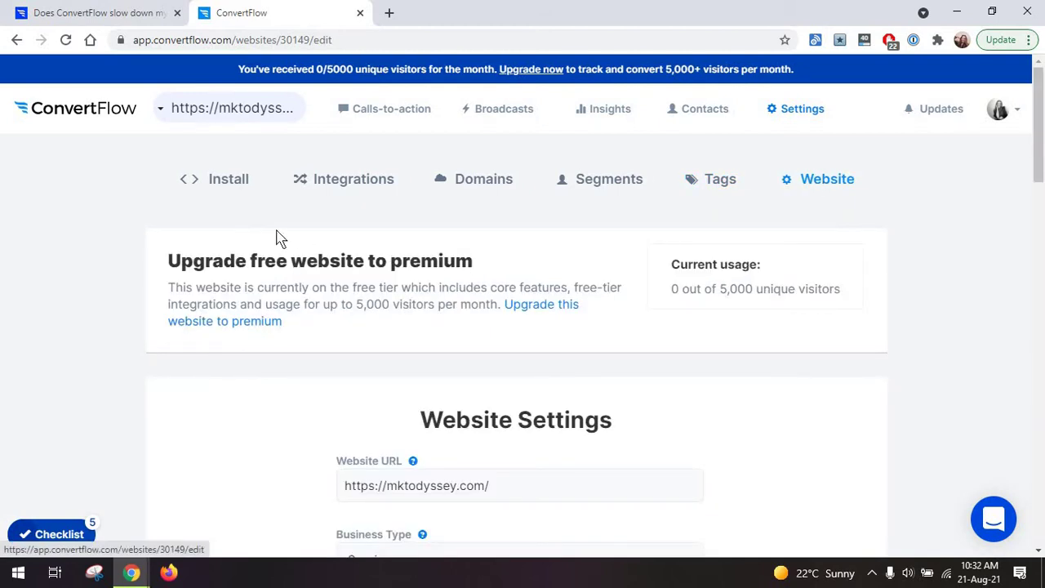
Go to Calls-to-action and start a new CTA to reach the template gallery.
left_click(369, 111)
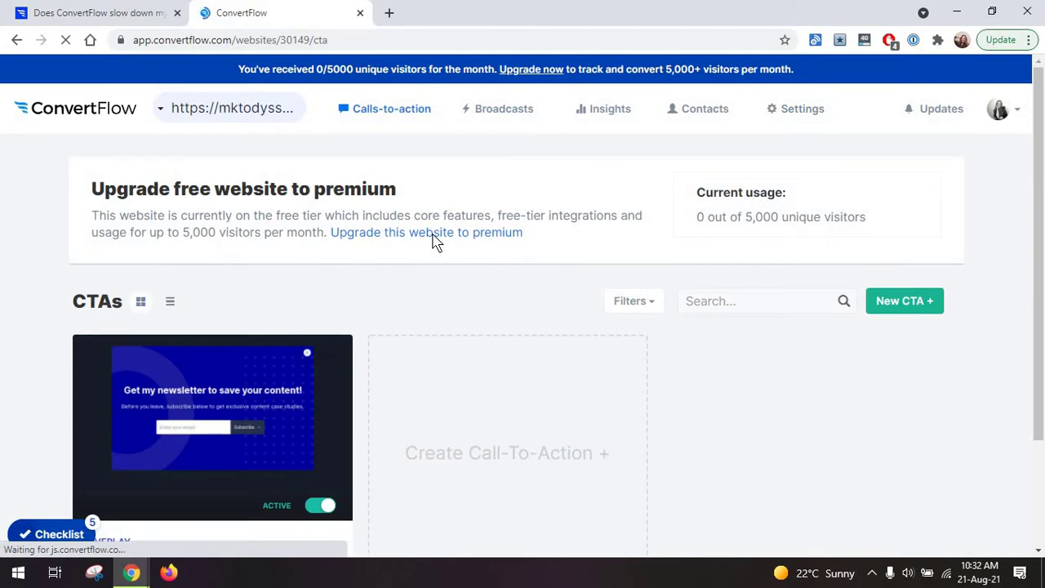
scroll(432, 240, "down", 1)
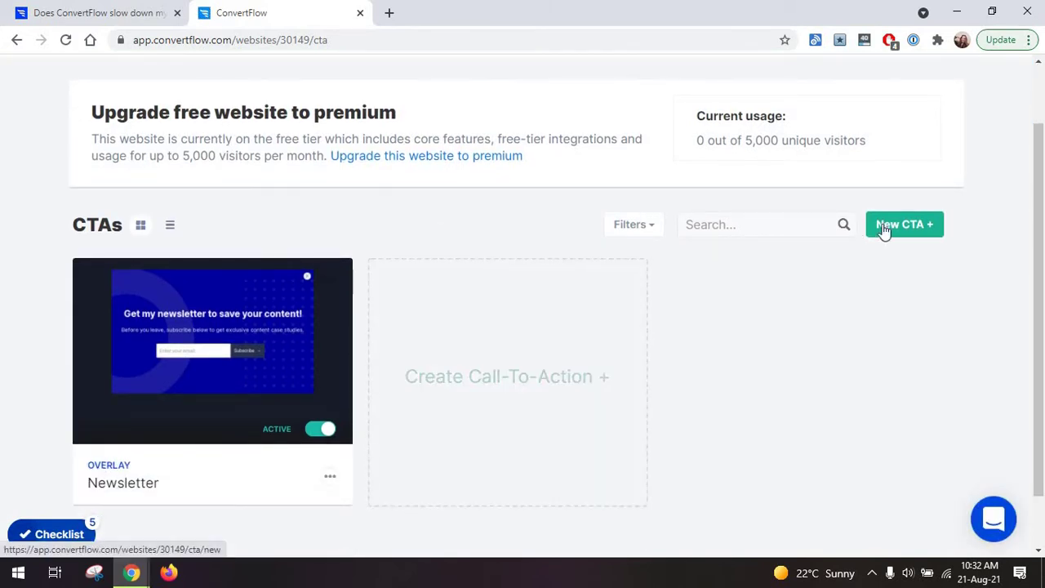
left_click(494, 356)
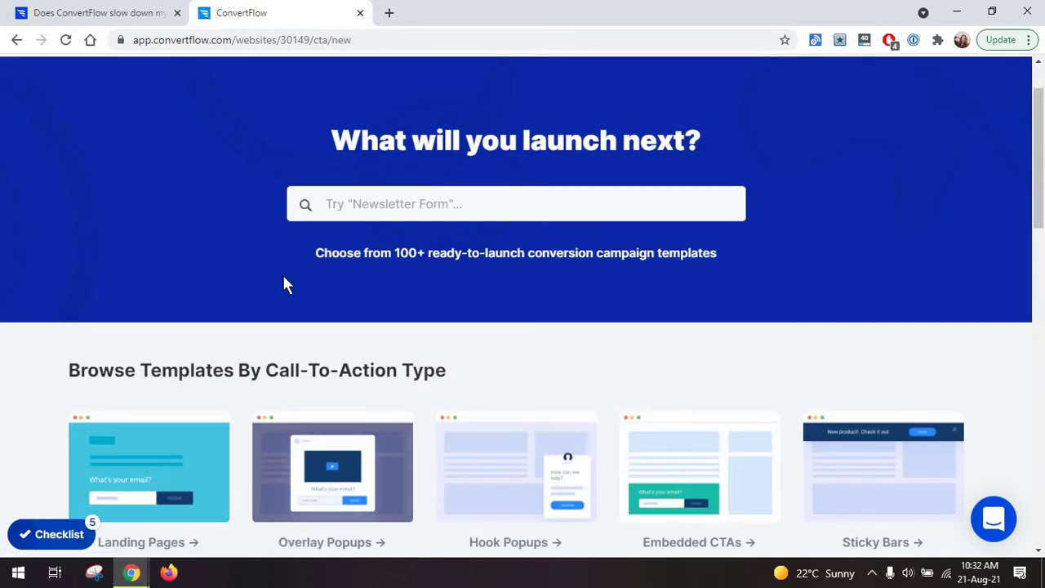
scroll(284, 283, "down", 2)
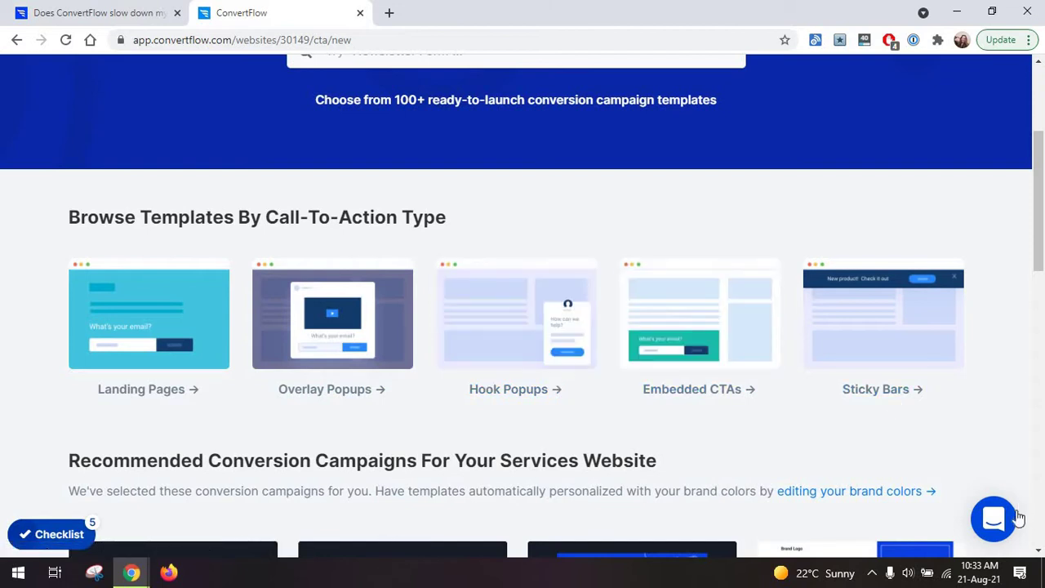
Open the Intercom support chat, then close it again.
left_click(995, 521)
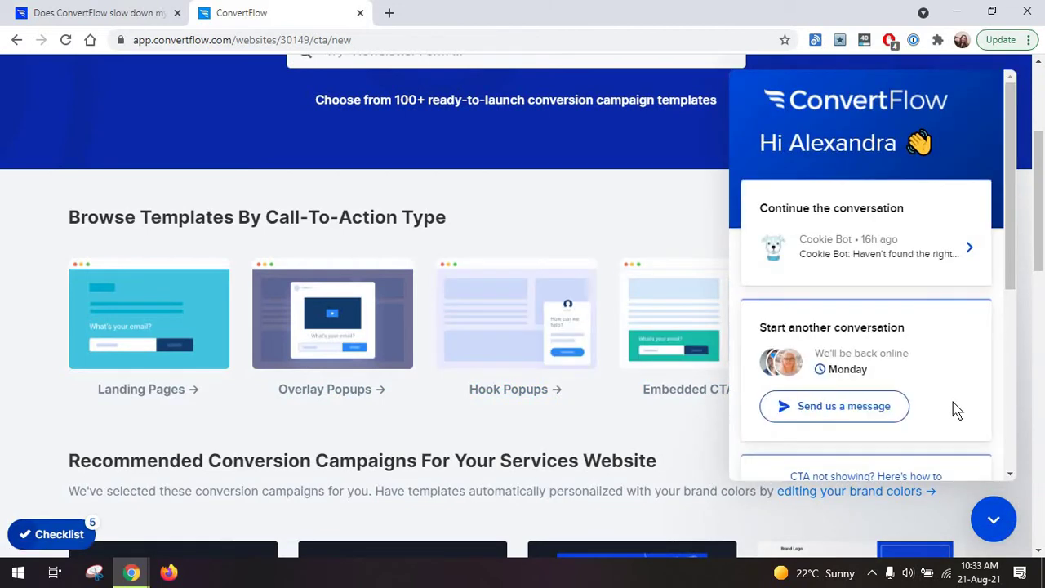
scroll(809, 415, "down", 3)
left_click(652, 430)
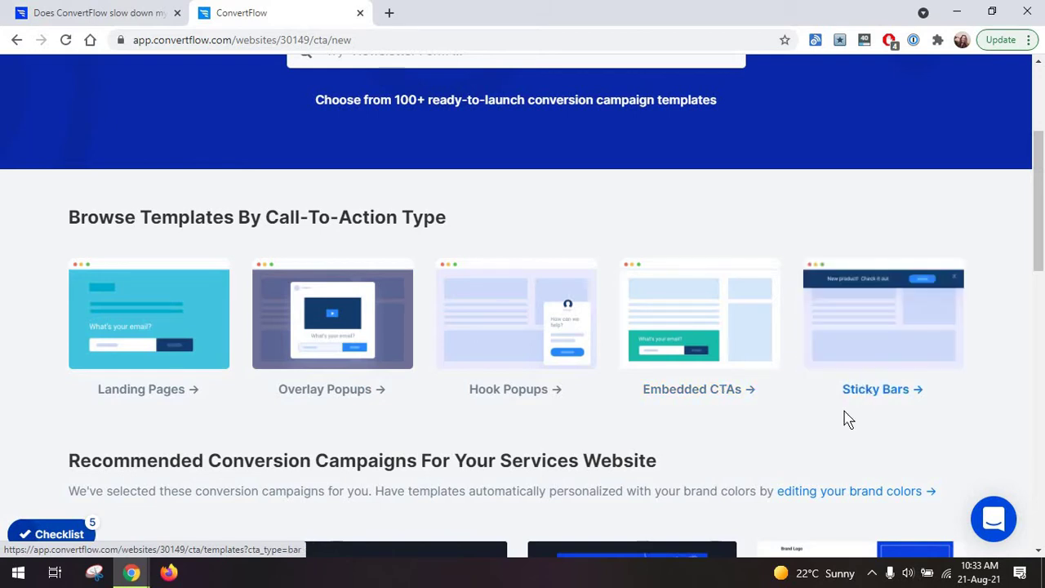
mouse_move(856, 349)
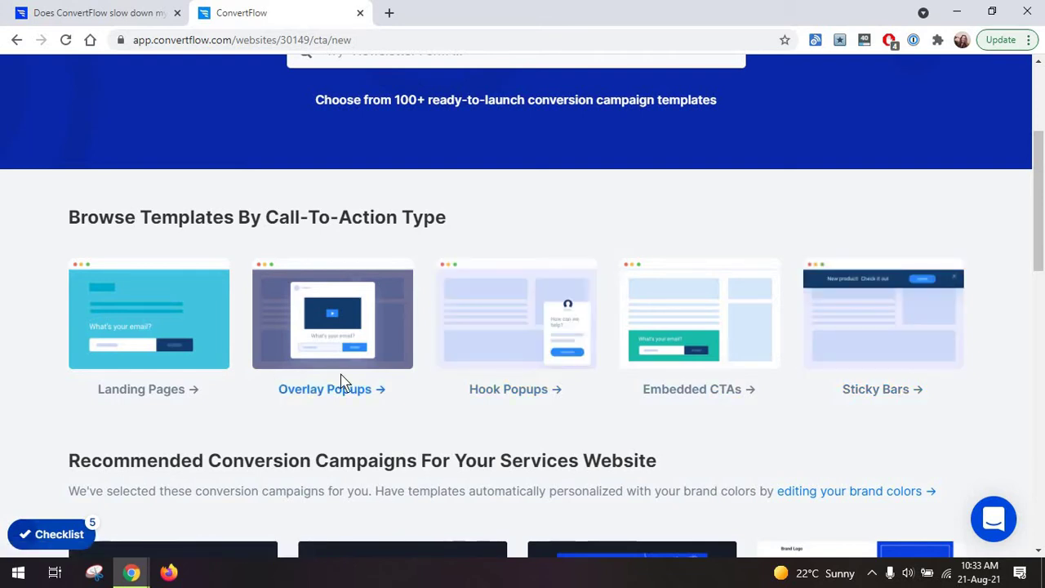
mouse_move(898, 299)
scroll(562, 131, "down", 5)
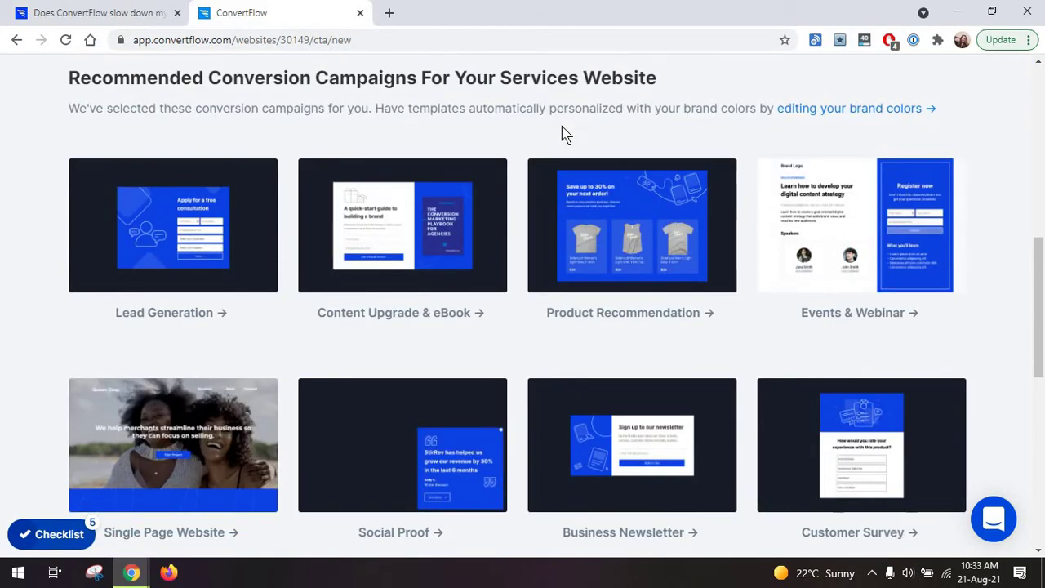
scroll(501, 245, "down", 5)
scroll(501, 245, "down", 3)
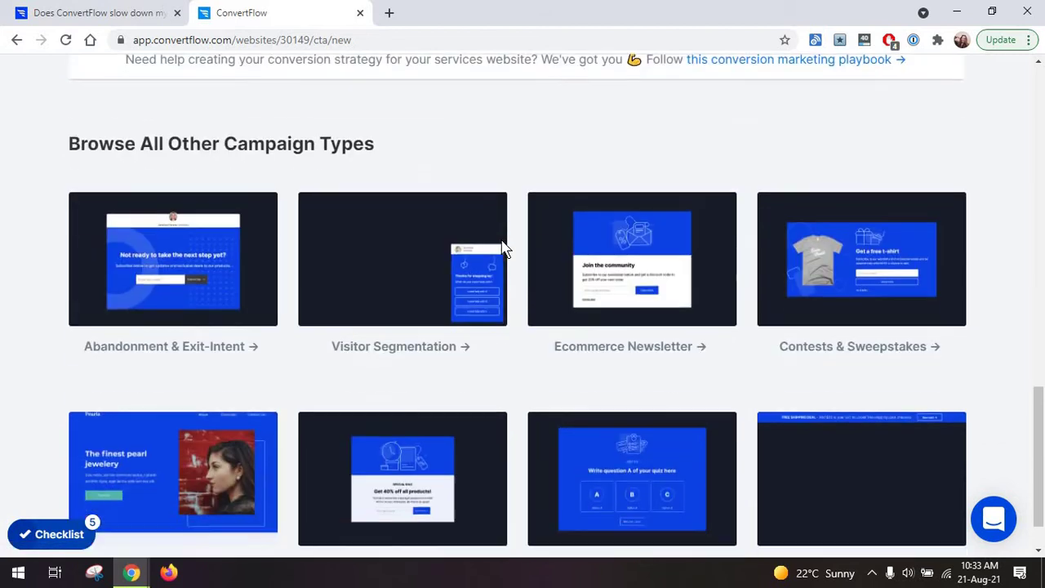
scroll(504, 247, "up", 8)
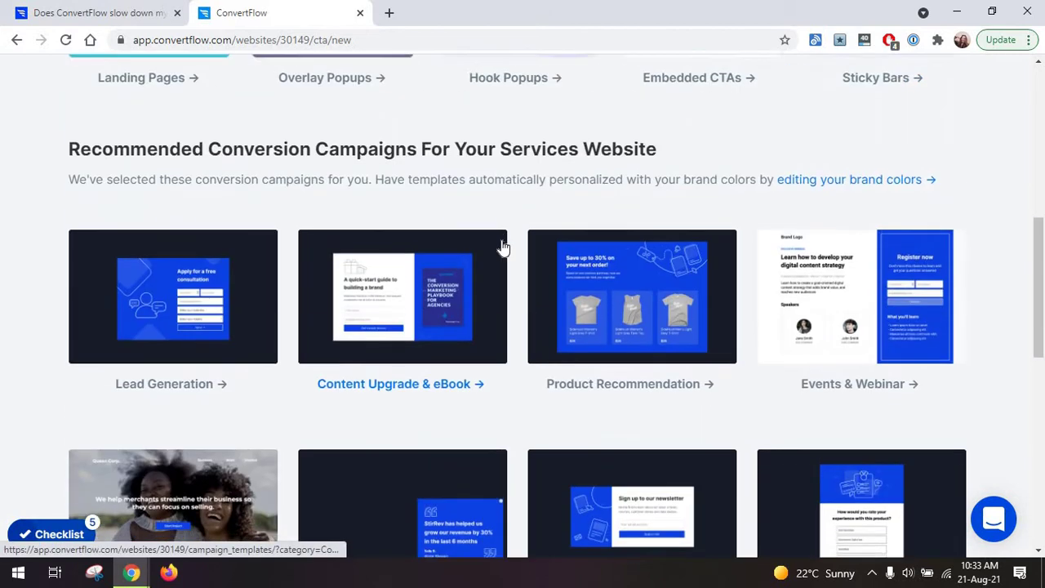
scroll(503, 247, "down", 8)
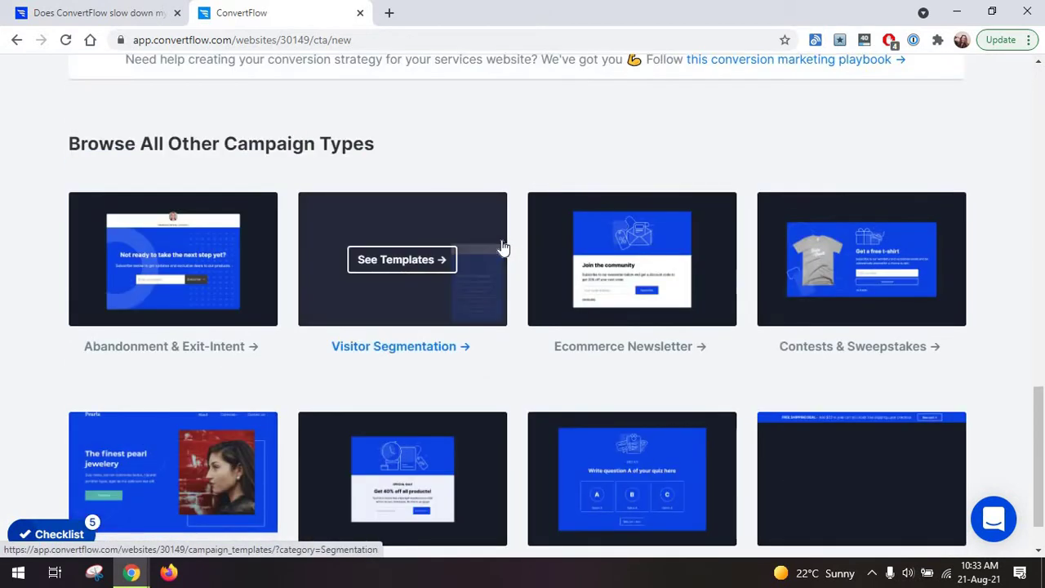
scroll(503, 247, "down", 1)
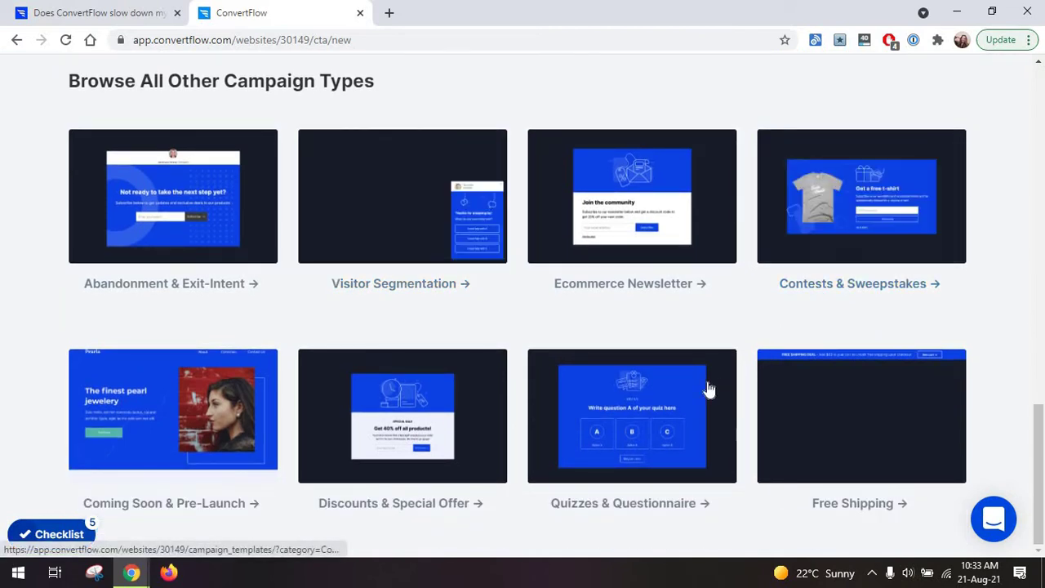
mouse_move(412, 418)
scroll(412, 418, "up", 8)
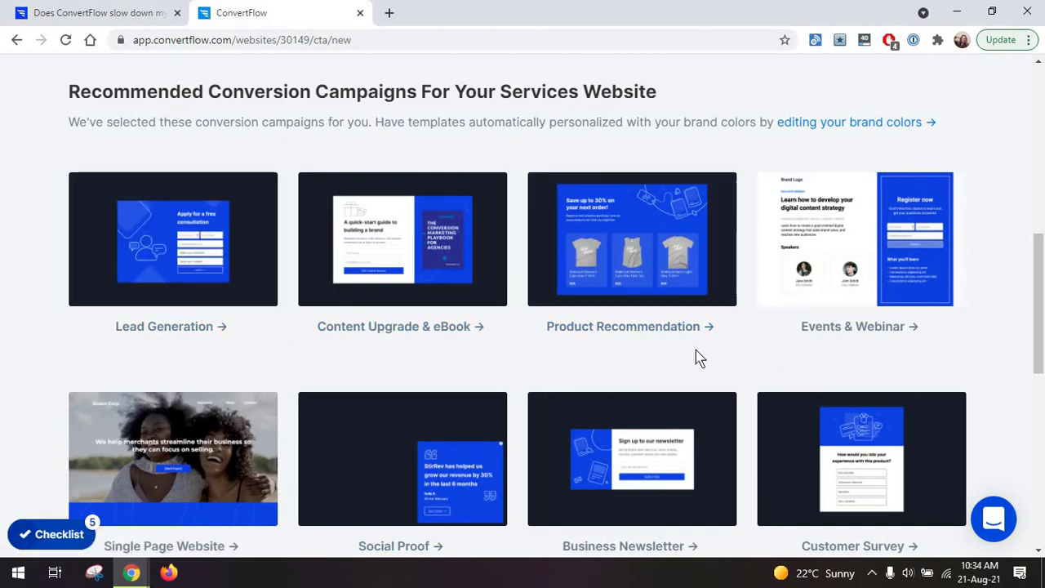
scroll(459, 392, "up", 5)
scroll(457, 392, "down", 3)
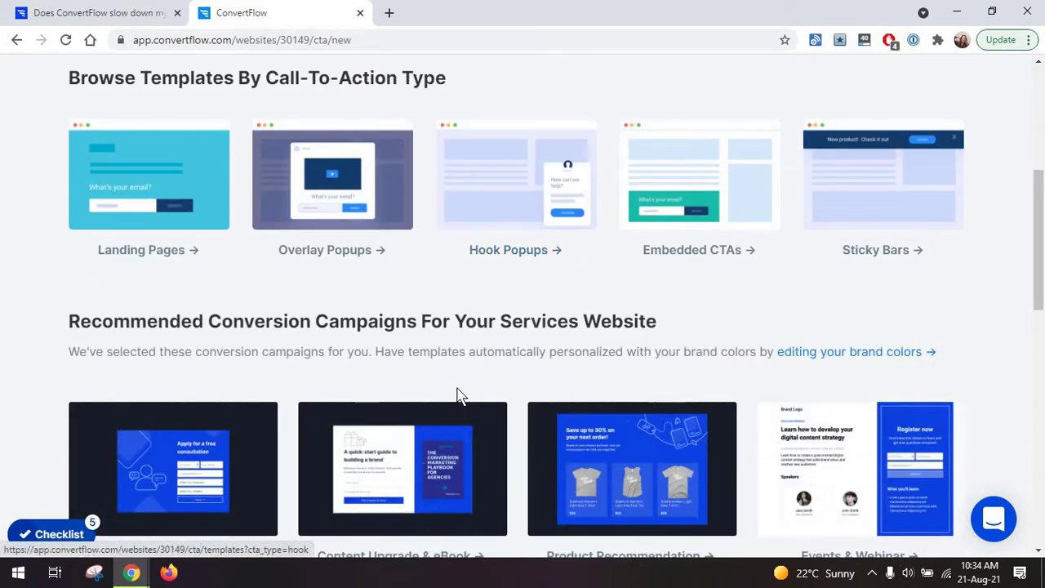
scroll(457, 395, "down", 5)
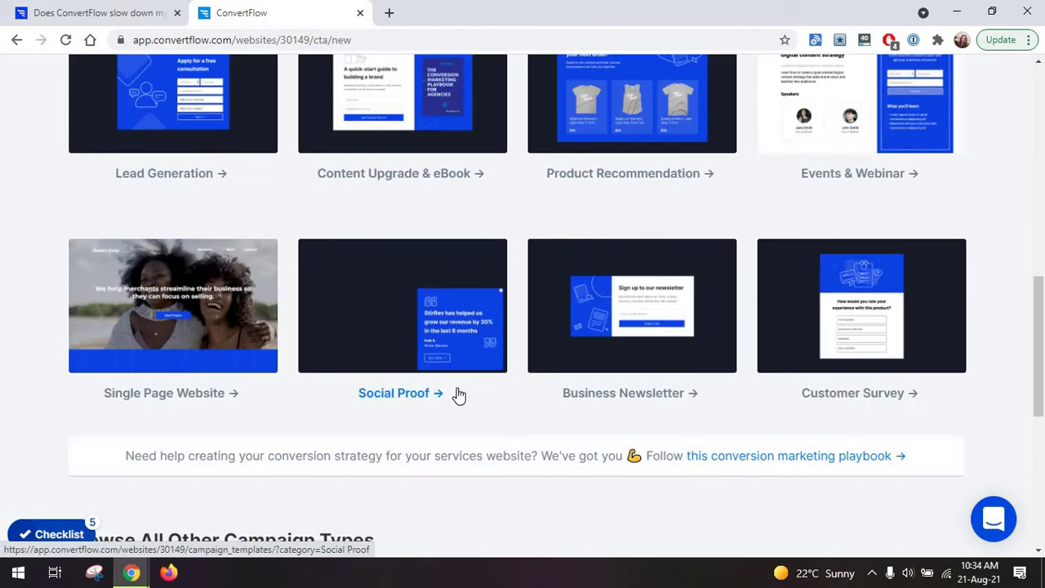
scroll(459, 395, "up", 3)
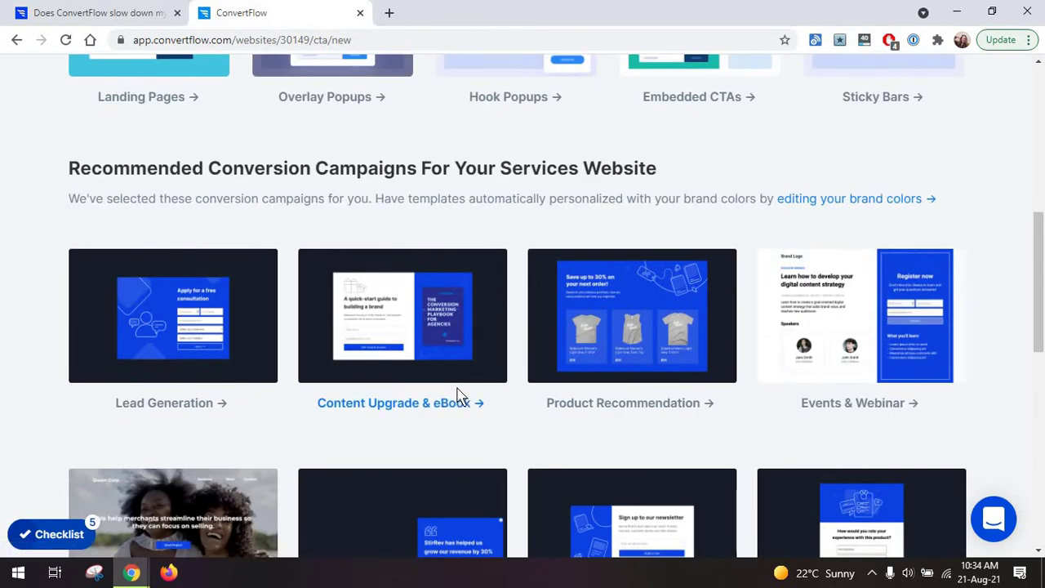
scroll(457, 396, "up", 2)
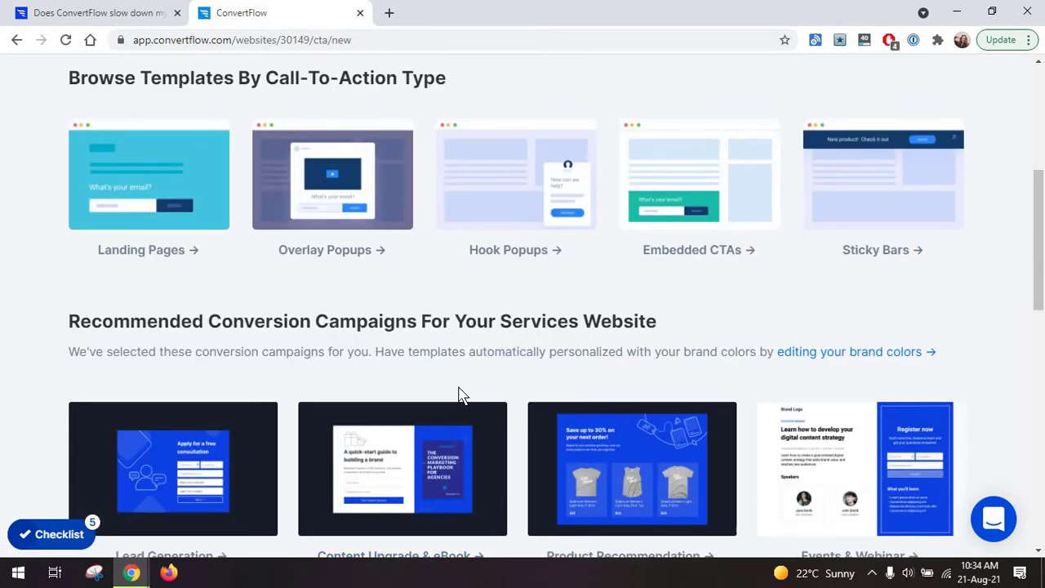
scroll(449, 391, "up", 3)
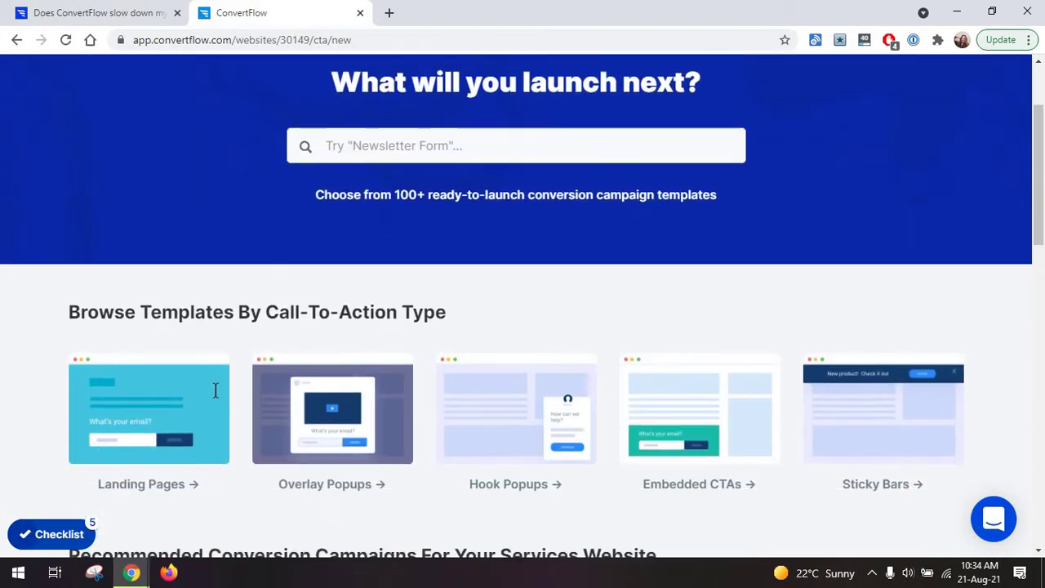
mouse_move(171, 434)
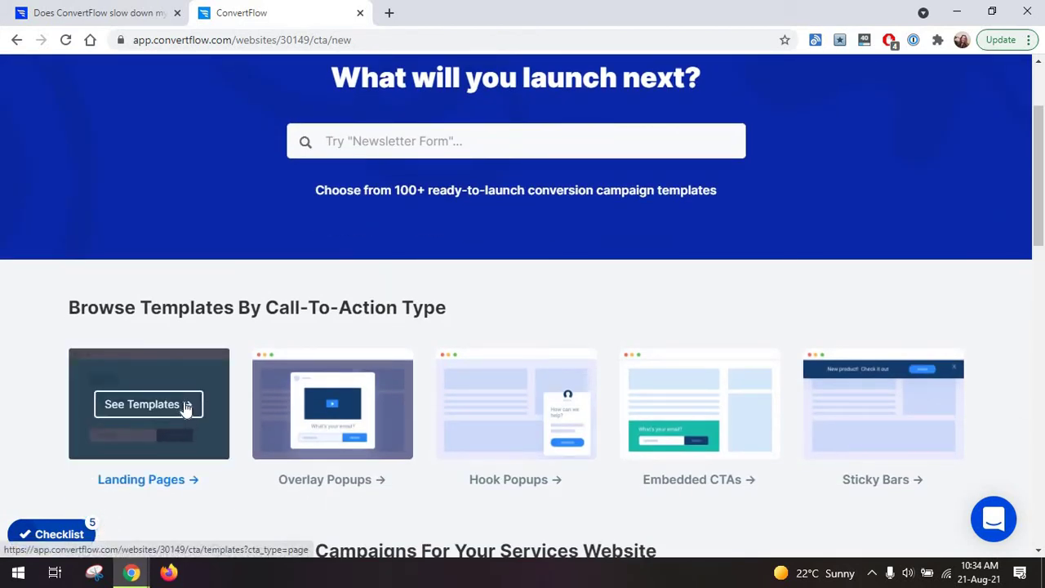
Browse the Landing Pages templates and preview the A/b/c outcome quiz, answering two questions.
left_click(186, 406)
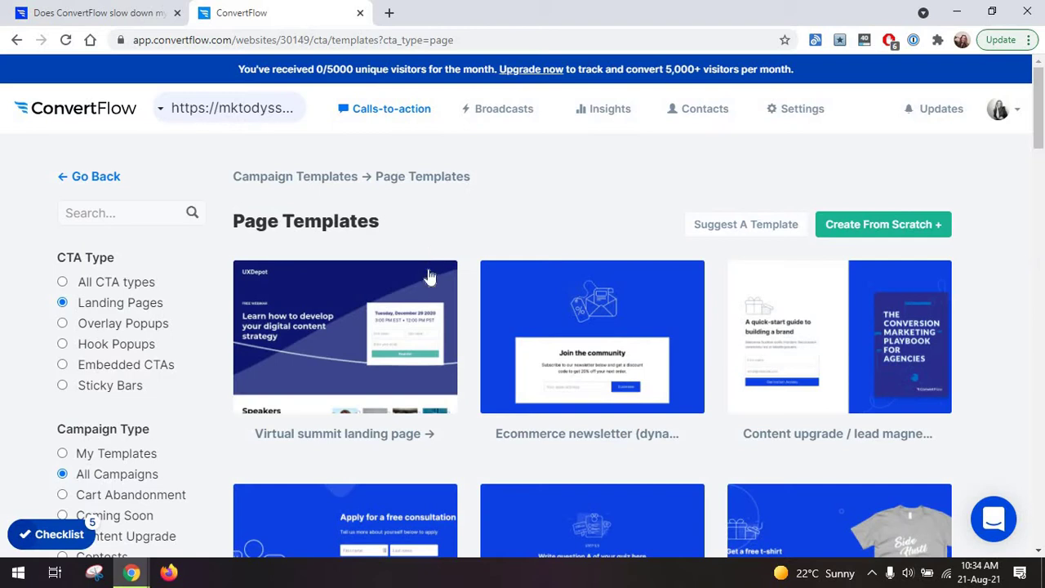
scroll(427, 324, "down", 3)
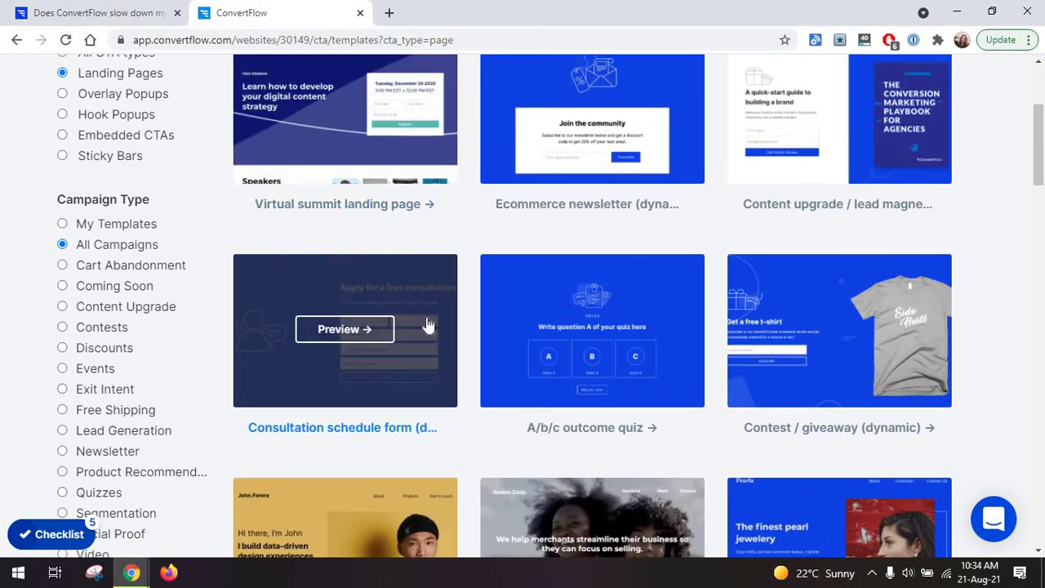
scroll(427, 324, "down", 3)
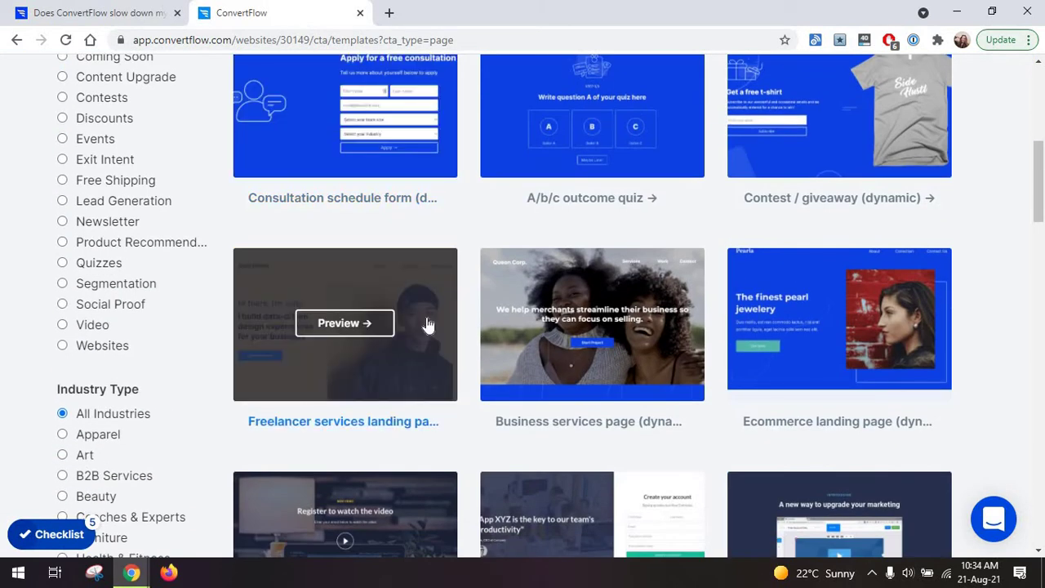
scroll(427, 324, "down", 2)
scroll(426, 324, "down", 4)
scroll(427, 324, "up", 6)
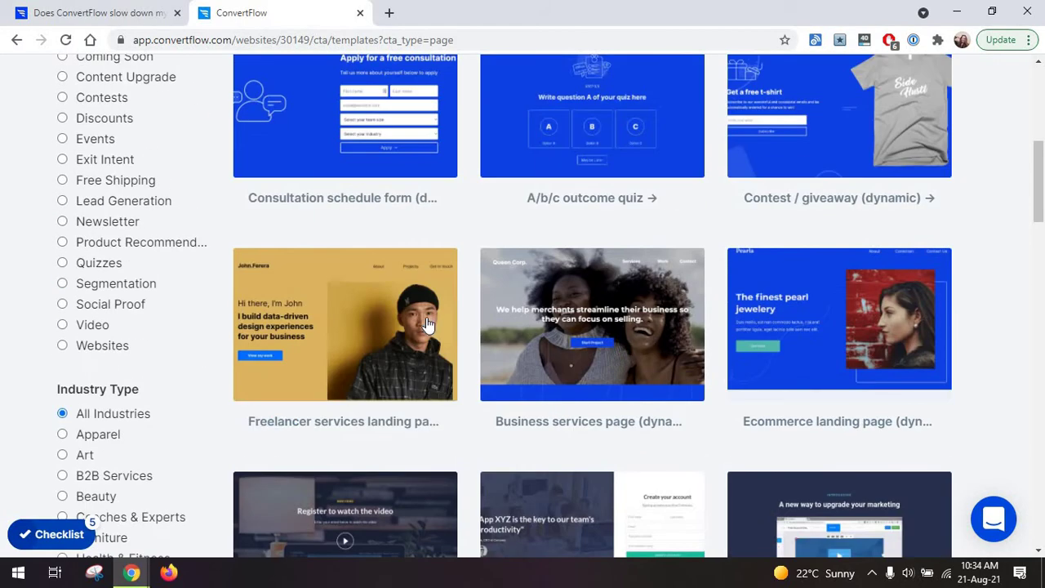
scroll(427, 327, "up", 3)
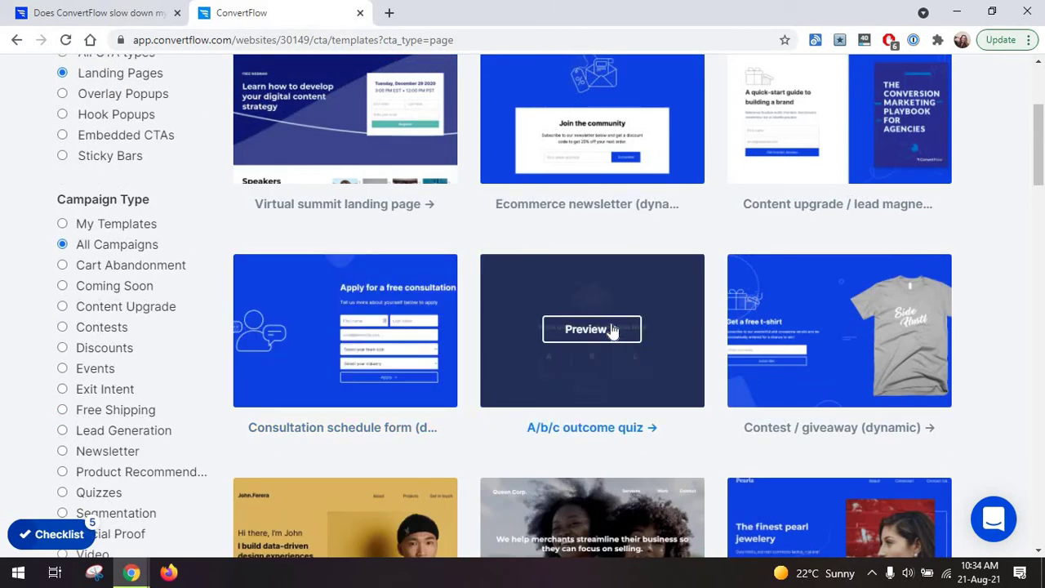
left_click(614, 329)
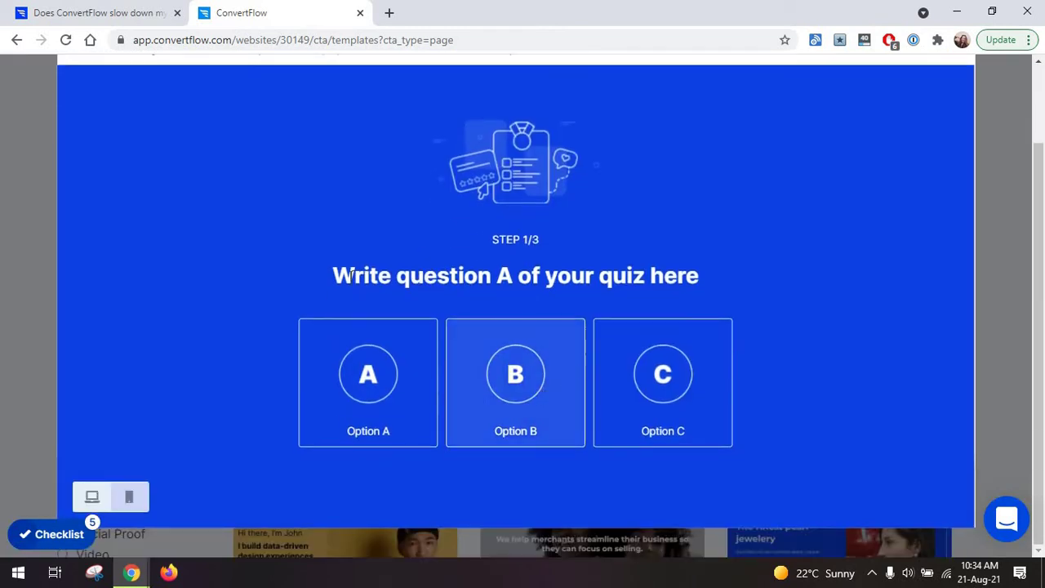
left_click(367, 371)
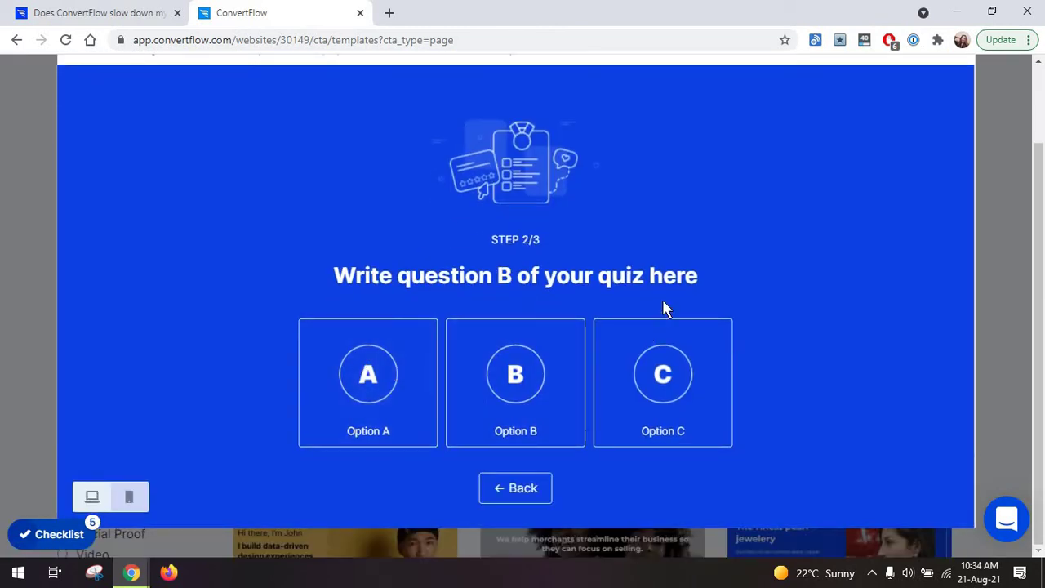
left_click(536, 434)
Use the quiz template to create a call-to-action named 'CTA Quiz'.
left_click(912, 107)
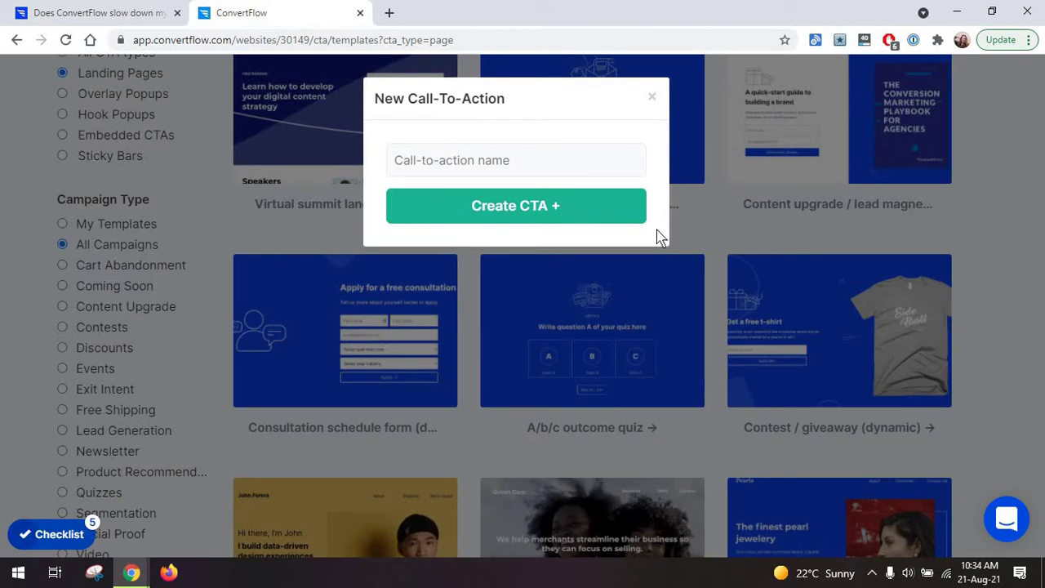
left_click(537, 218)
type("CTA Quiz")
left_click(530, 215)
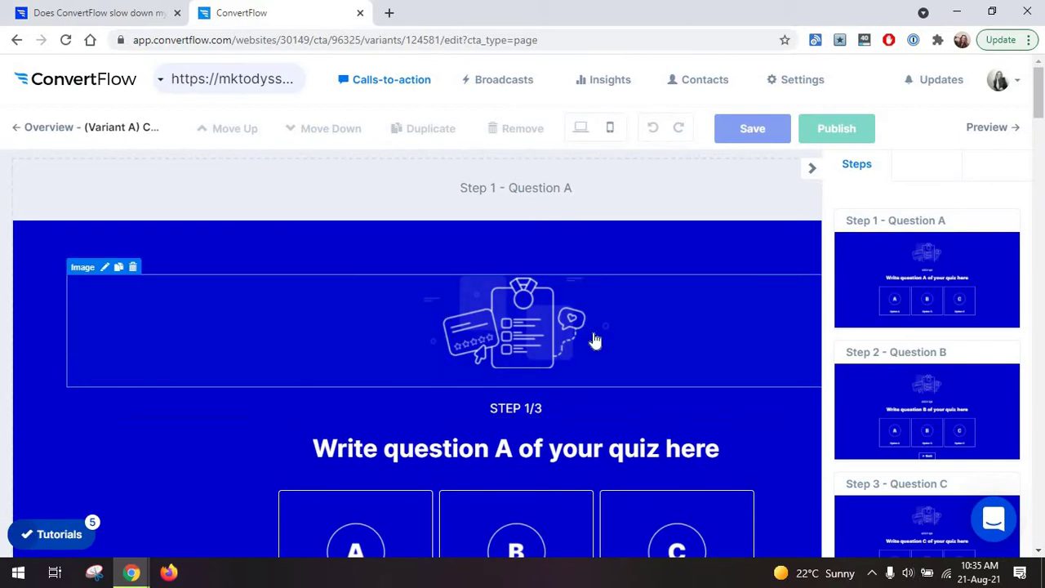
Duplicate Step 1's quiz illustration, then delete the extra copy and confirm the removal.
scroll(594, 326, "down", 4)
scroll(544, 303, "up", 3)
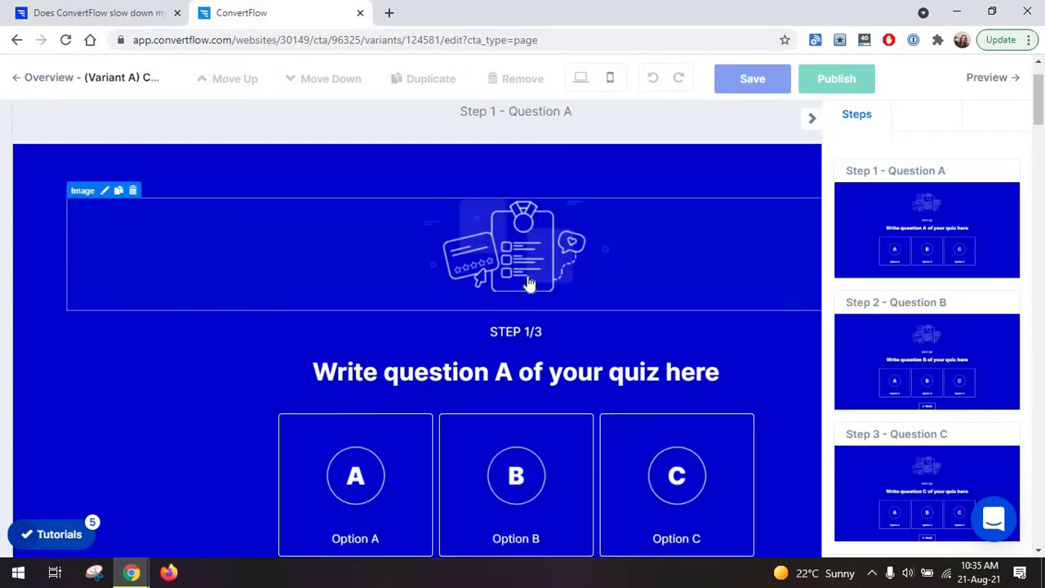
left_click(526, 277)
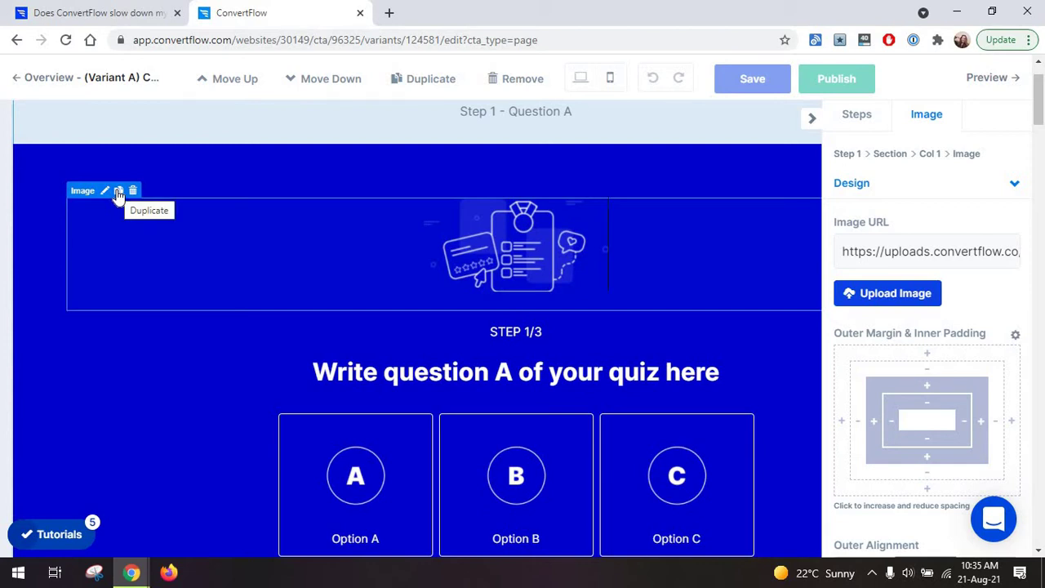
left_click(119, 192)
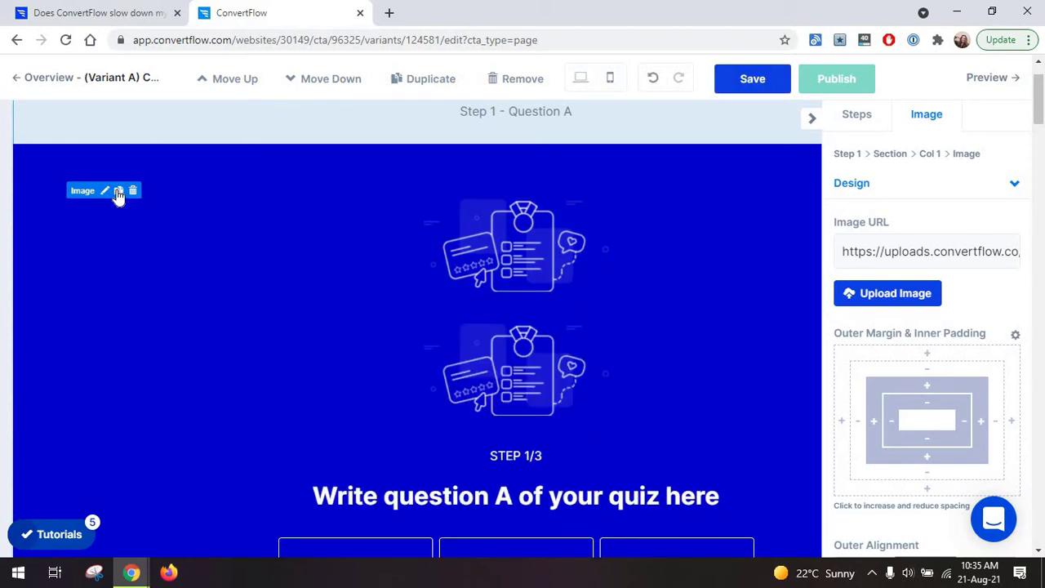
left_click(133, 304)
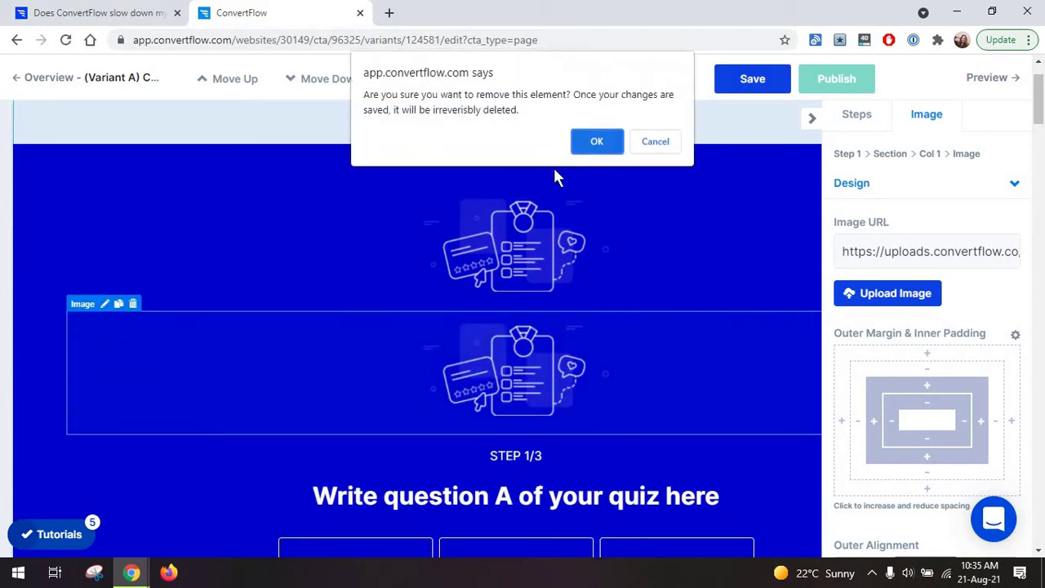
left_click(596, 141)
Look over Step 1's settings, then return to the list of quiz steps.
scroll(426, 316, "down", 8)
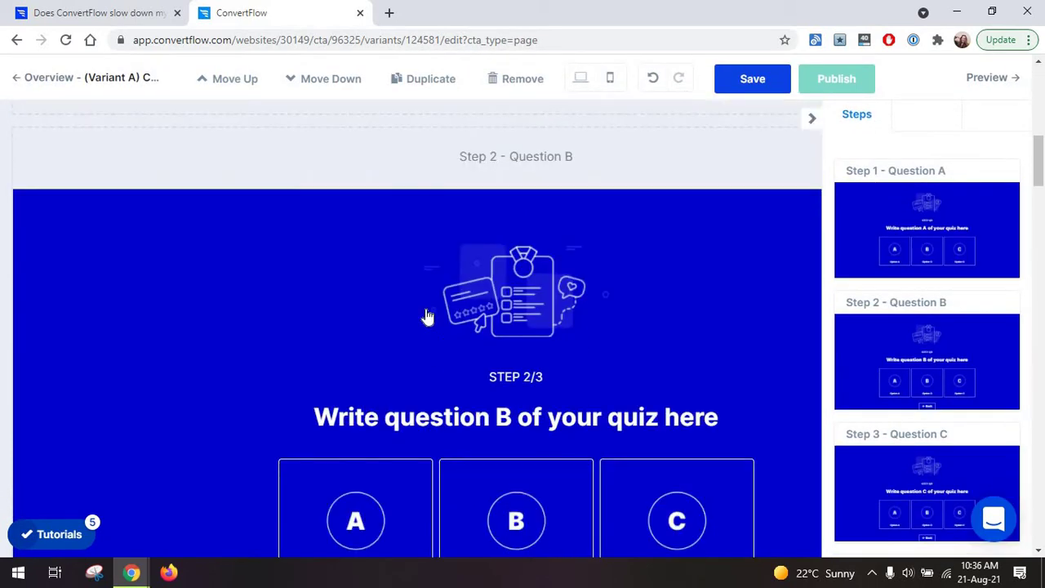
scroll(426, 316, "up", 6)
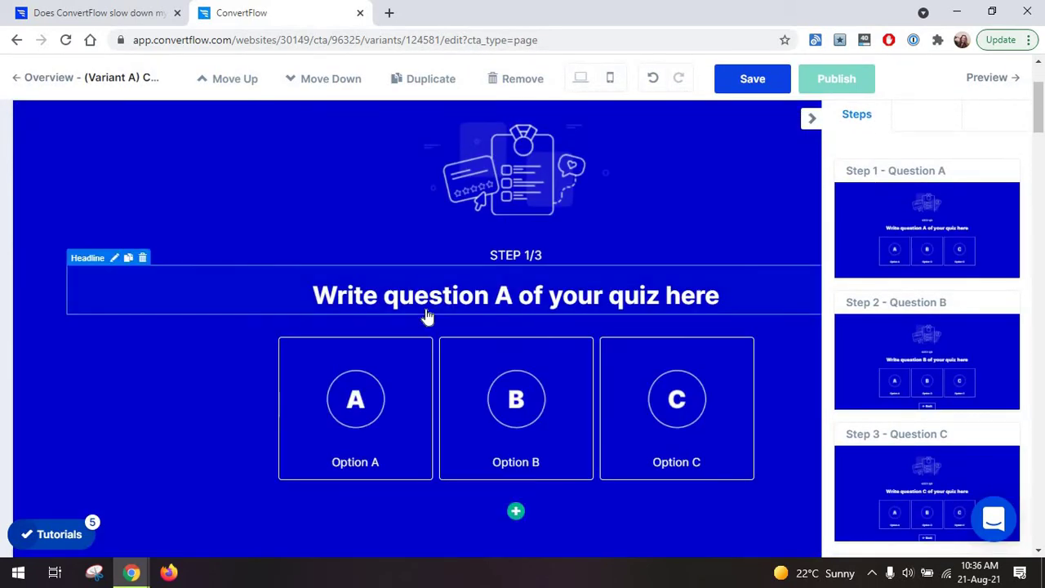
scroll(426, 316, "up", 3)
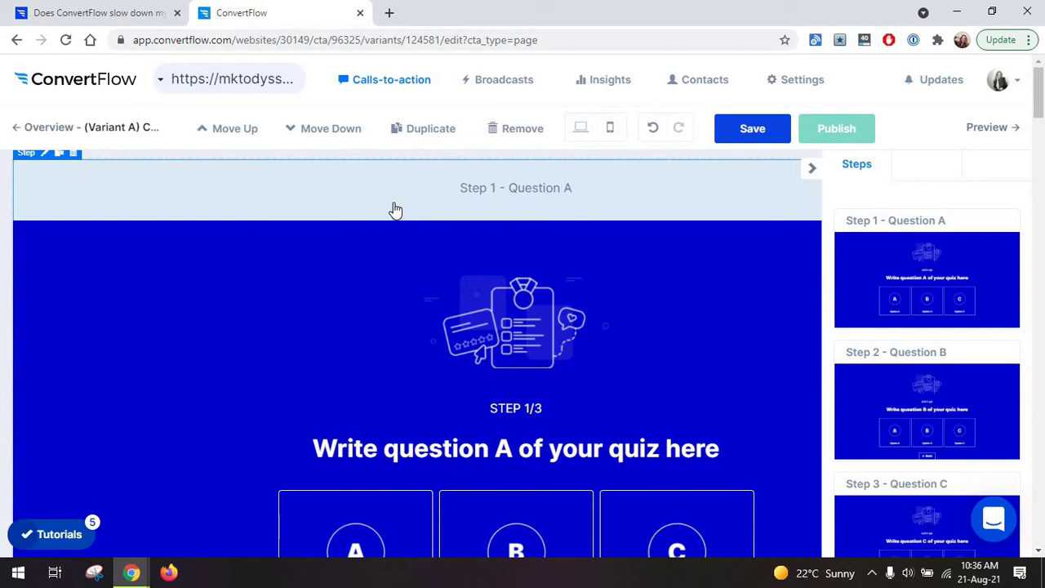
scroll(365, 253, "down", 10)
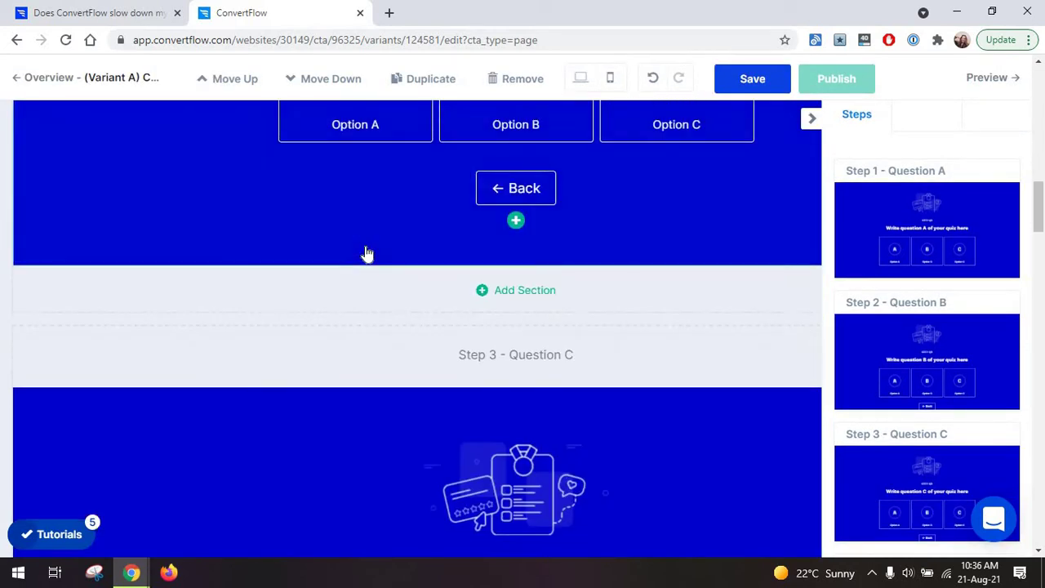
scroll(367, 253, "up", 10)
left_click(365, 215)
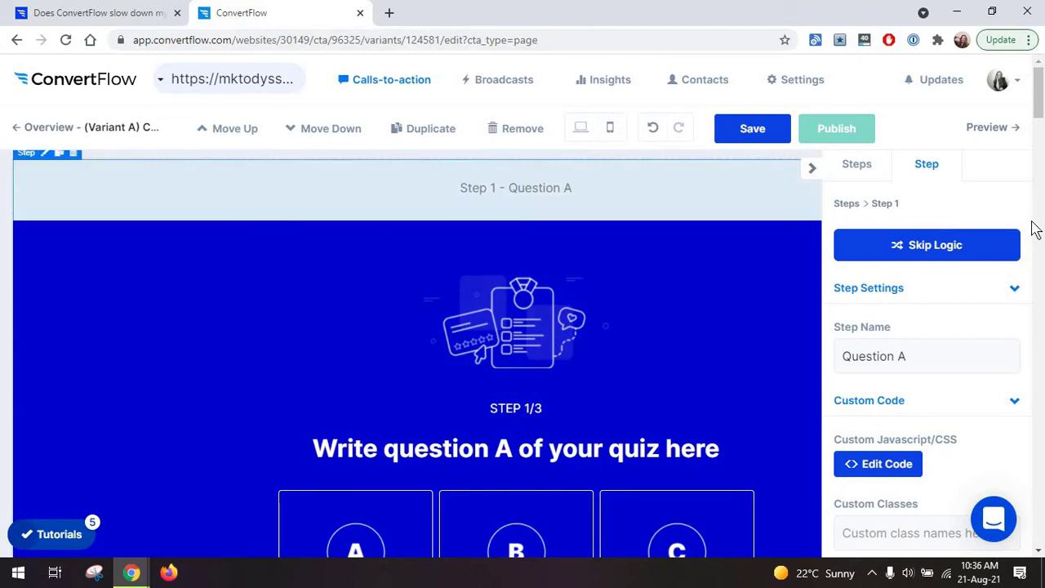
scroll(981, 281, "down", 3)
scroll(981, 281, "up", 3)
left_click(873, 167)
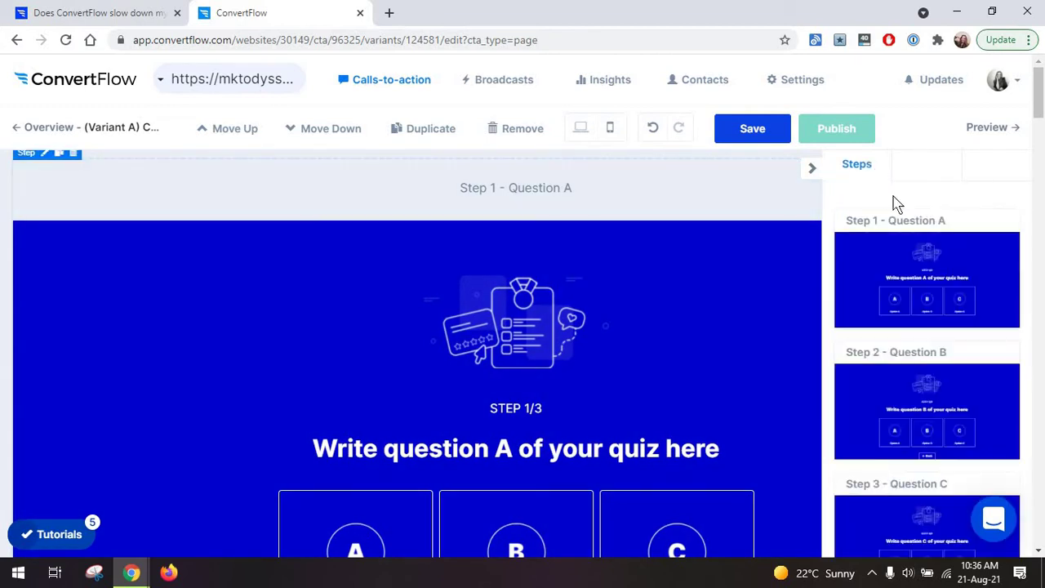
Move Step 7 – Outcome C up one place, ahead of Outcome B, and reopen Step 1.
scroll(939, 275, "down", 6)
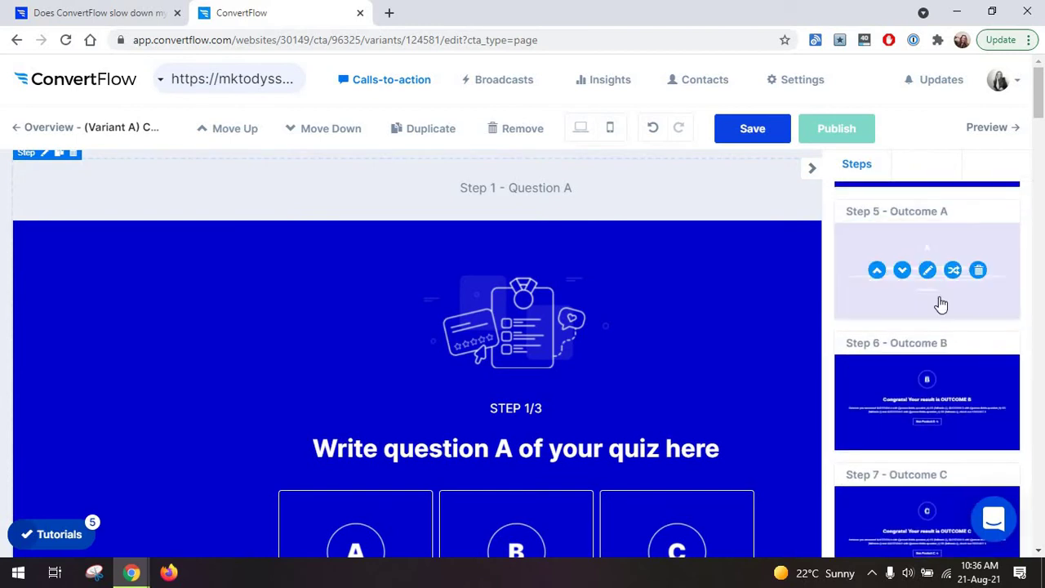
scroll(941, 303, "down", 3)
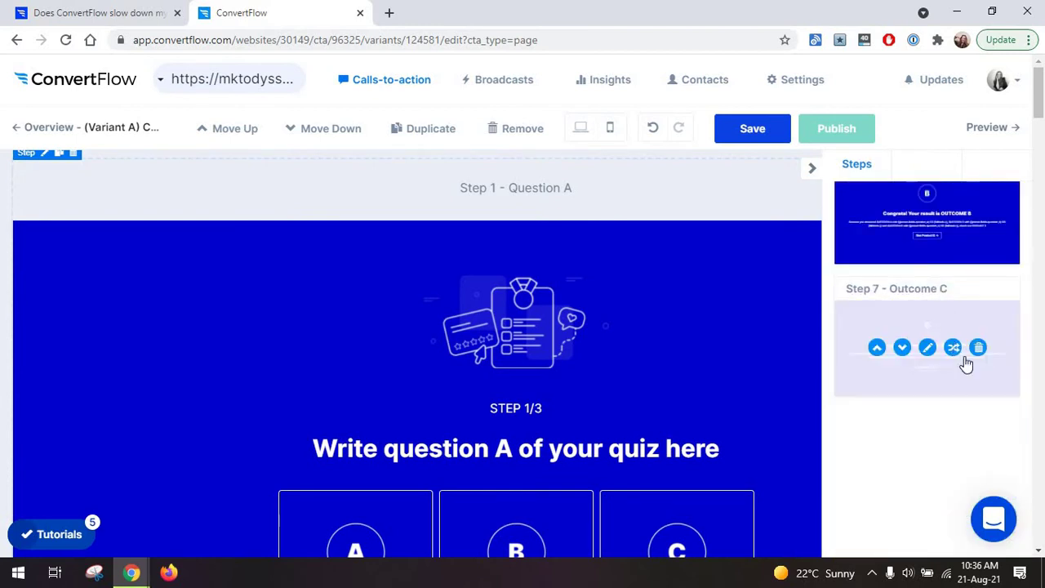
left_click(965, 363)
left_click(876, 298)
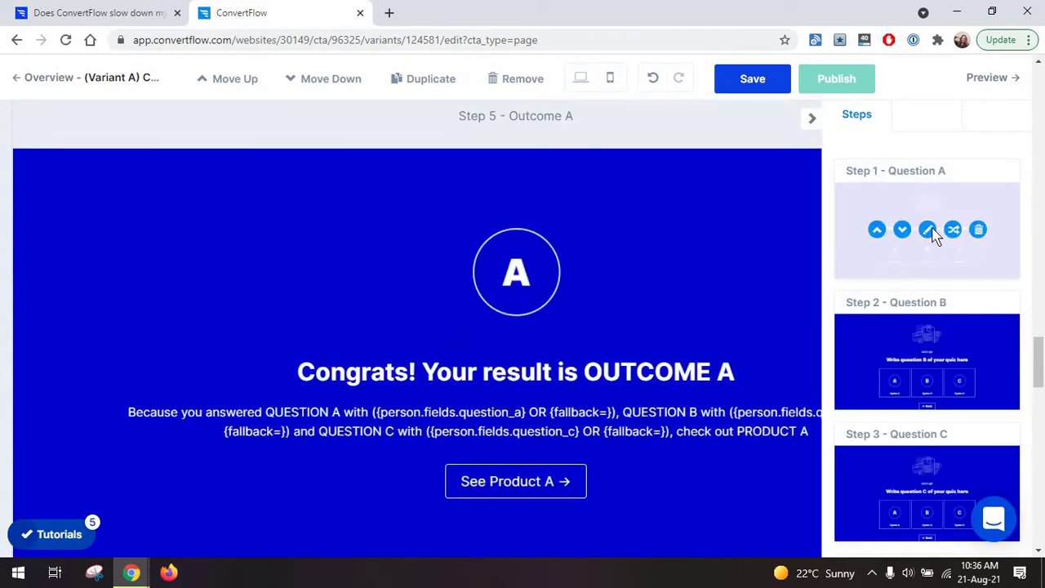
left_click(927, 235)
Try 50/50 and 60/40 column layouts on Step 1's section, ending on a single 100% column.
left_click(735, 256)
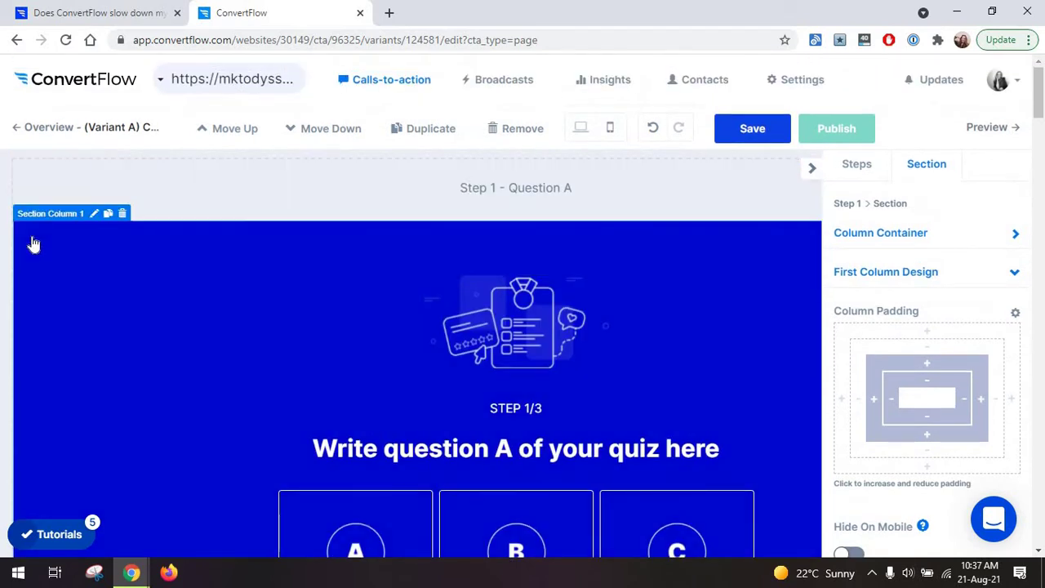
scroll(397, 297, "down", 3)
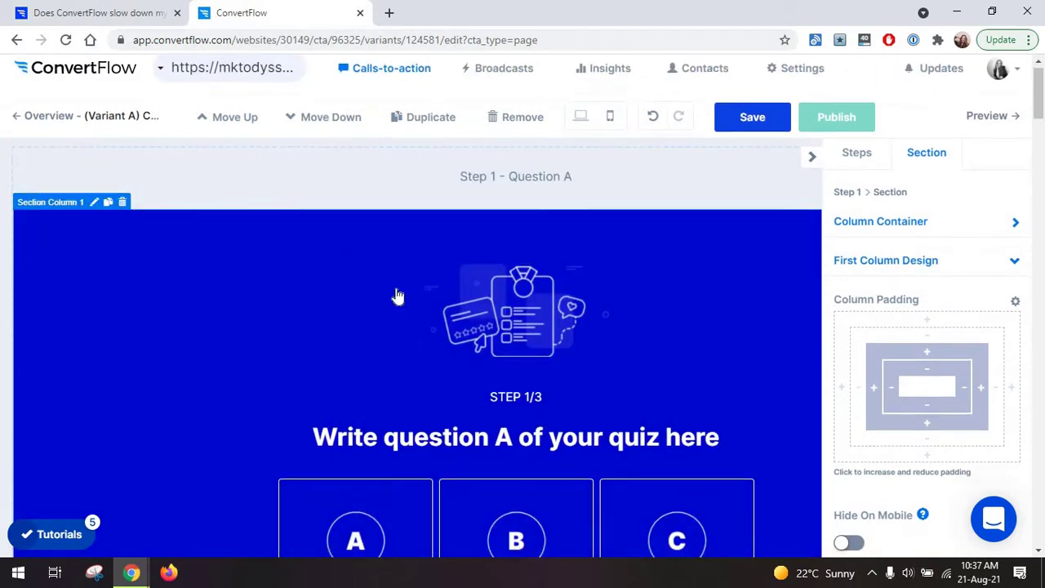
scroll(776, 289, "up", 3)
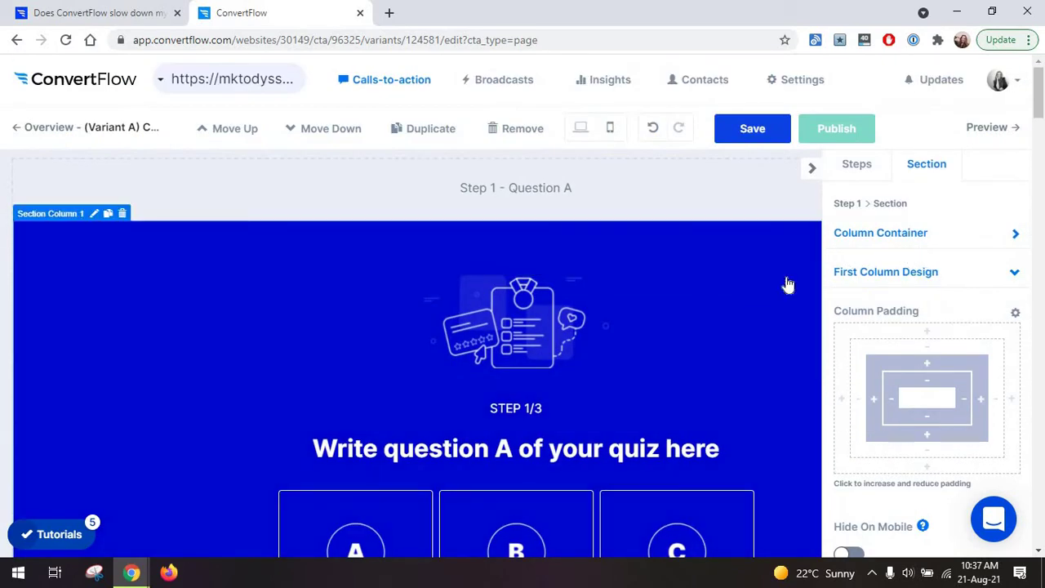
left_click(879, 233)
scroll(938, 310, "down", 2)
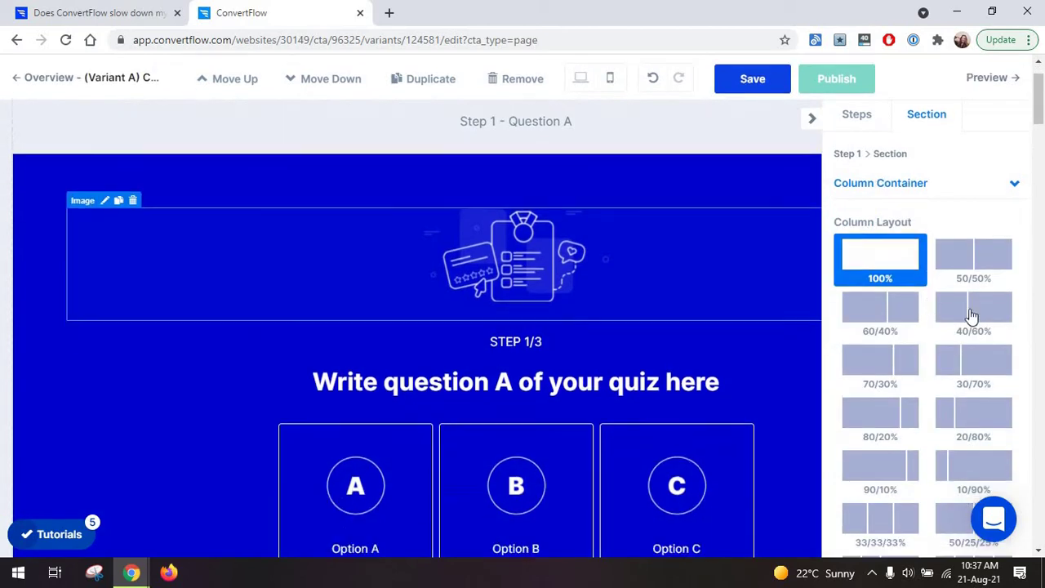
left_click(973, 256)
left_click(905, 278)
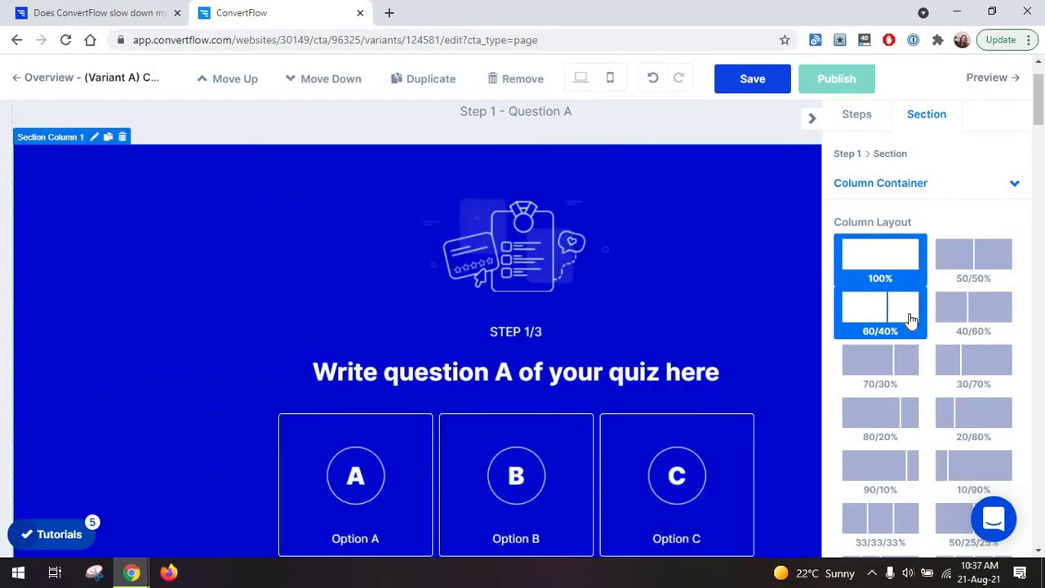
scroll(904, 310, "down", 1)
scroll(907, 304, "down", 2)
scroll(907, 303, "up", 3)
left_click(910, 326)
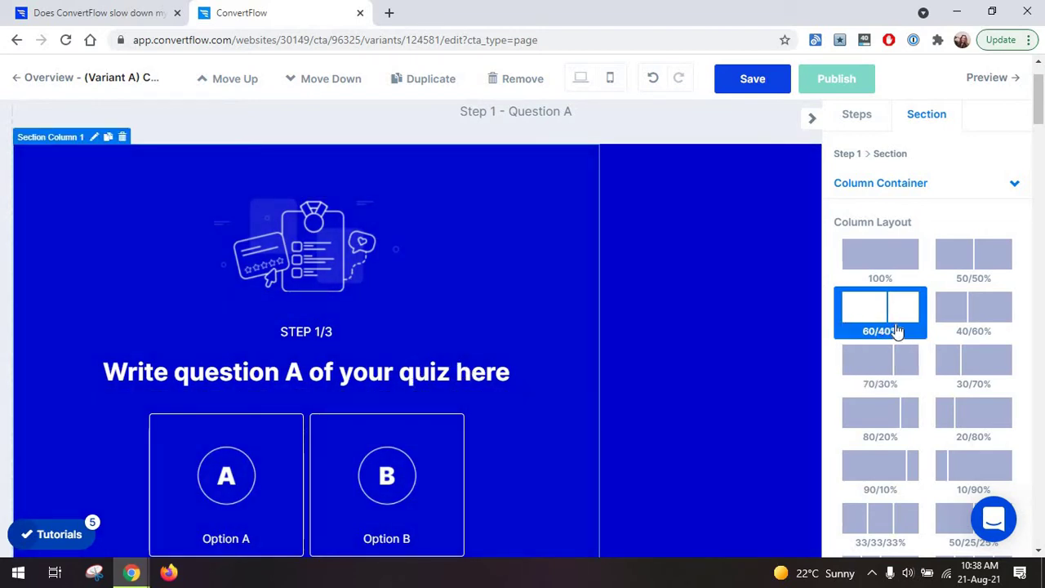
left_click(887, 262)
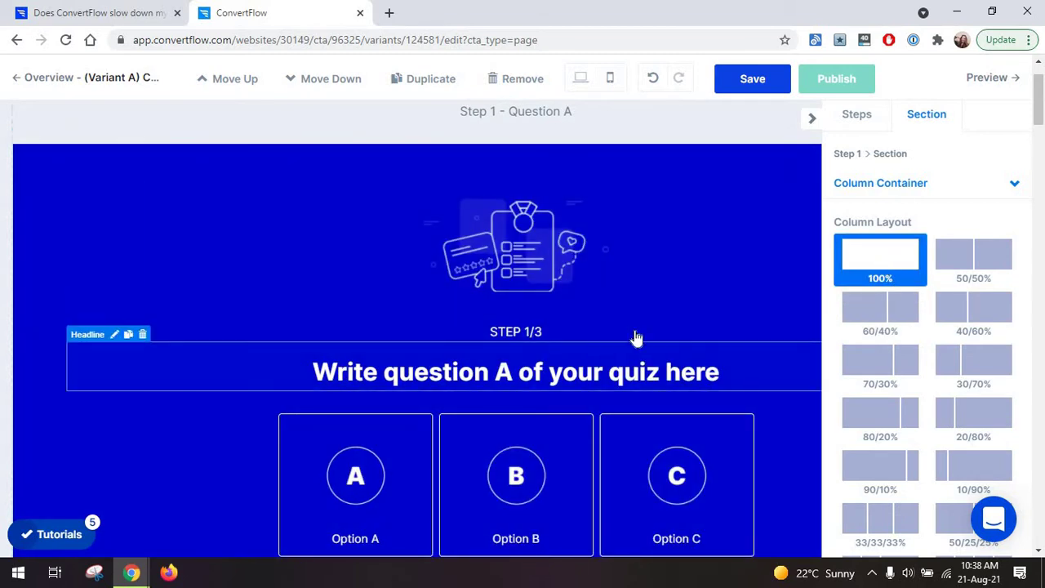
Adjust the first column's padding, bringing the bottom padding to 130.
left_click(1012, 184)
scroll(608, 386, "down", 1)
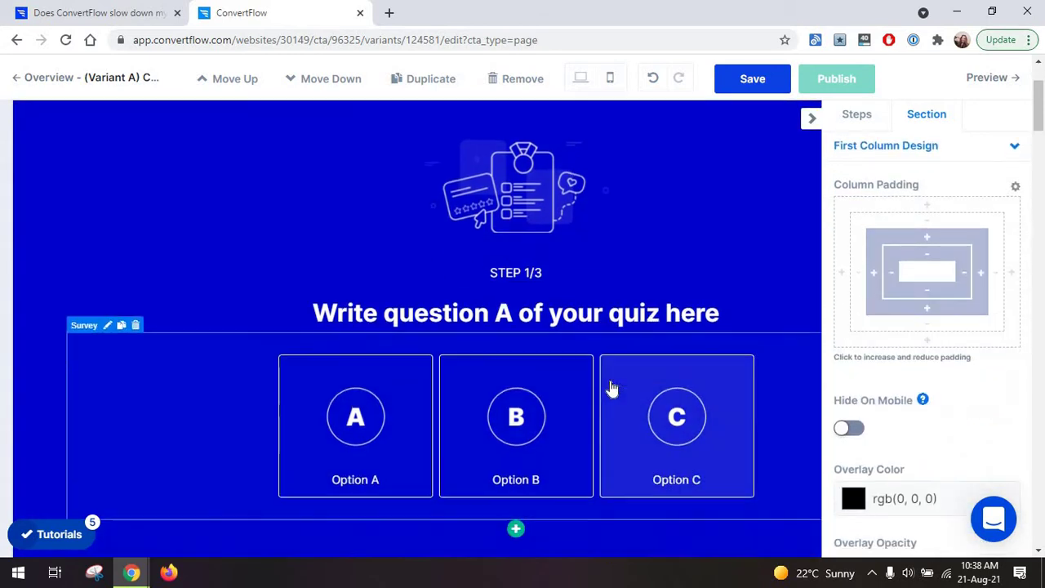
scroll(823, 327, "up", 2)
scroll(830, 319, "down", 3)
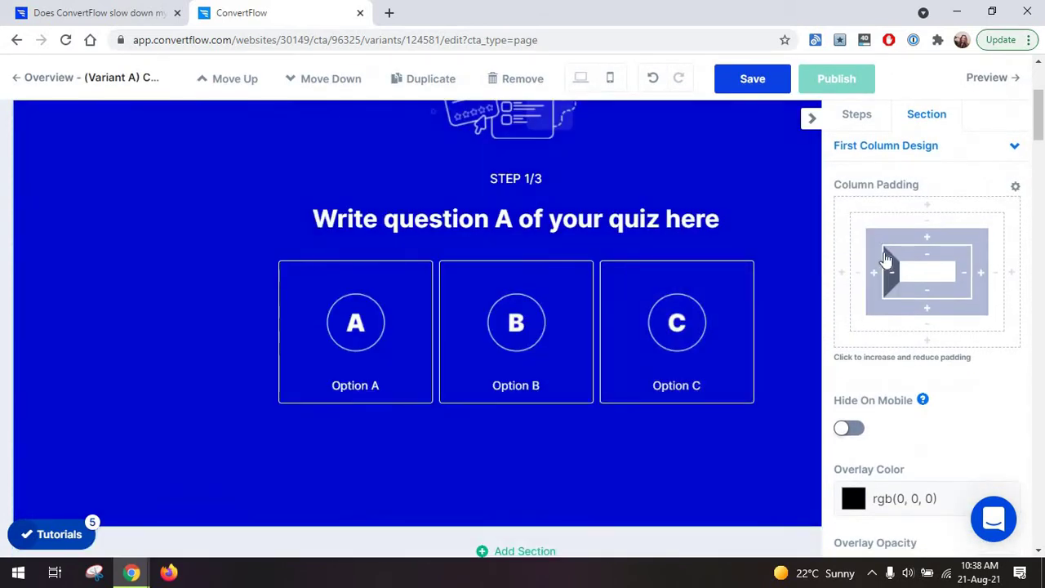
left_click(927, 239)
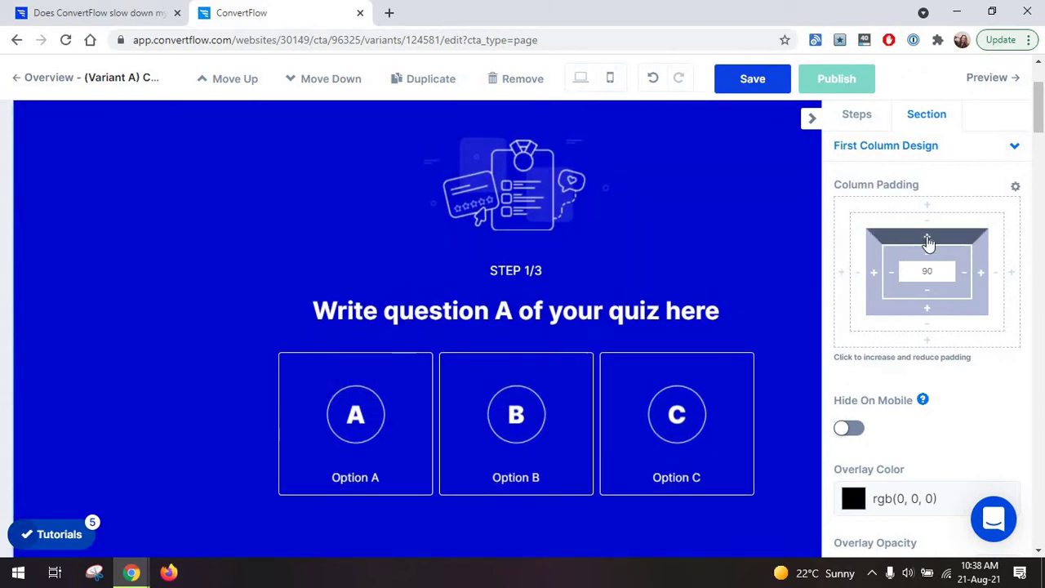
scroll(792, 268, "up", 1)
left_click(935, 347)
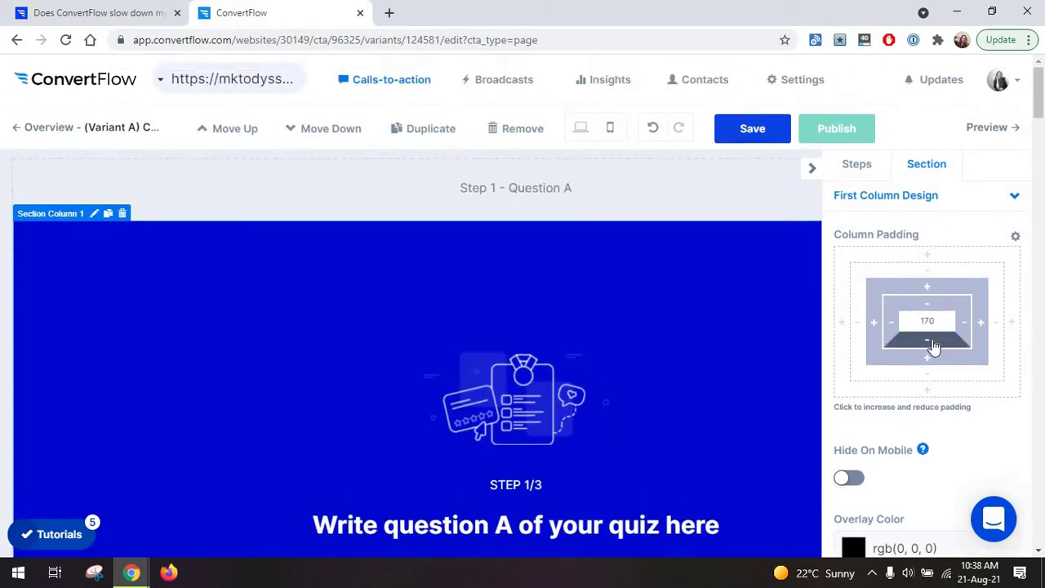
left_click(933, 314)
left_click(933, 315)
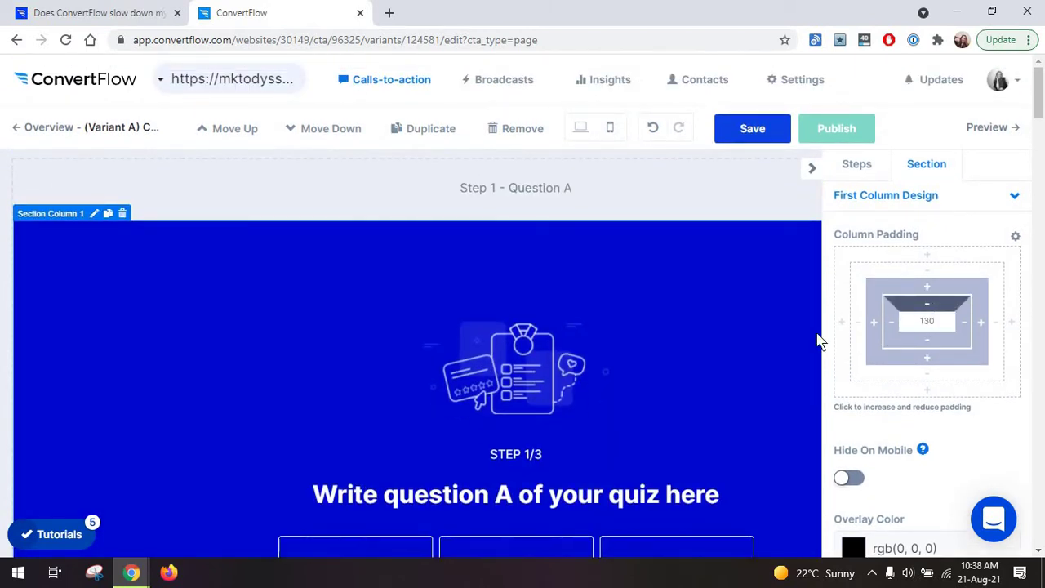
scroll(749, 343, "down", 2)
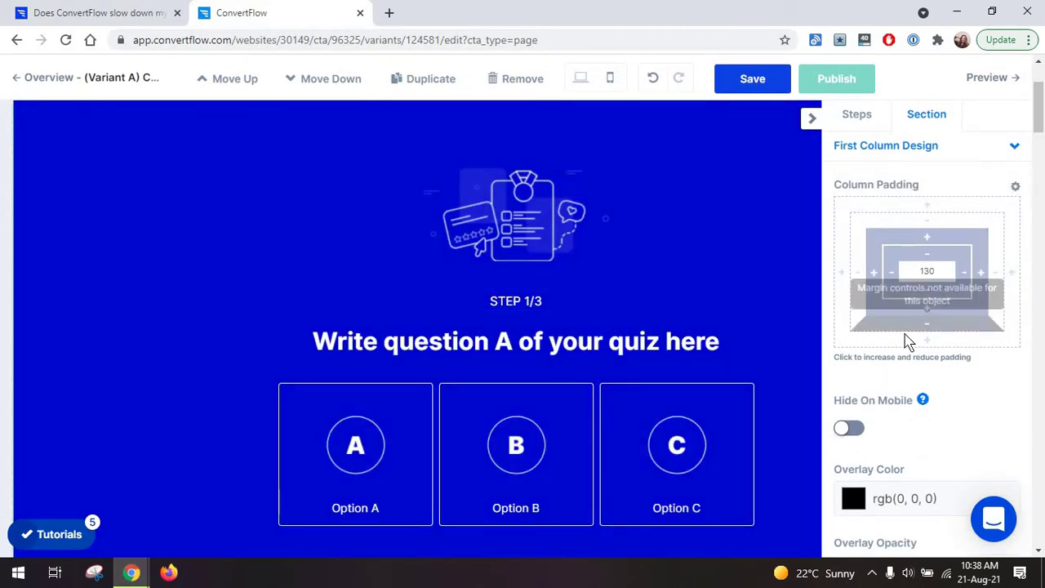
left_click(1016, 187)
left_click(1014, 188)
Toggle Hide On Mobile on and off in desktop and mobile previews, keeping the column visible on mobile.
scroll(852, 280, "down", 2)
left_click(849, 278)
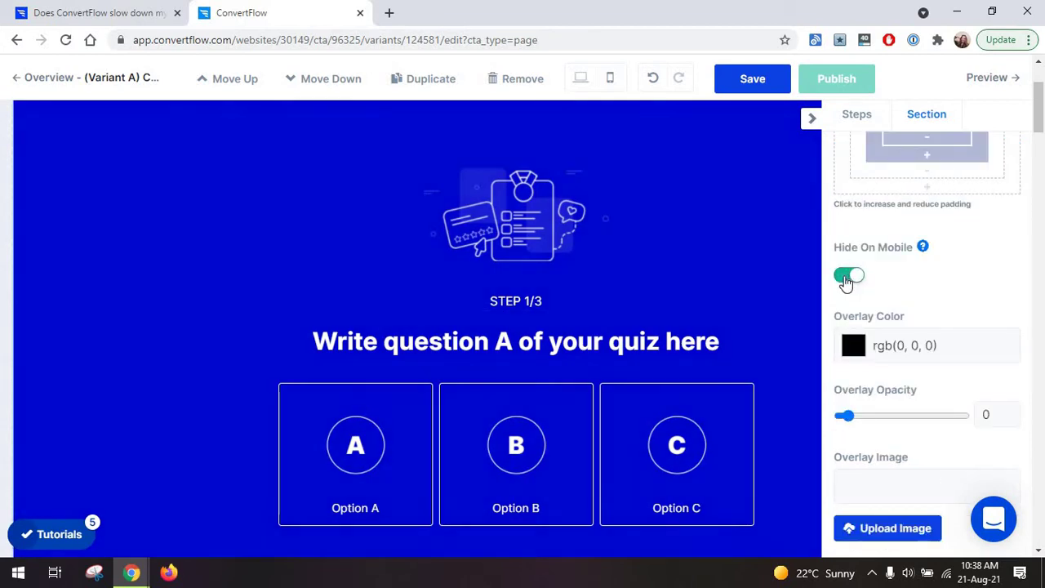
left_click(849, 275)
scroll(755, 302, "down", 2)
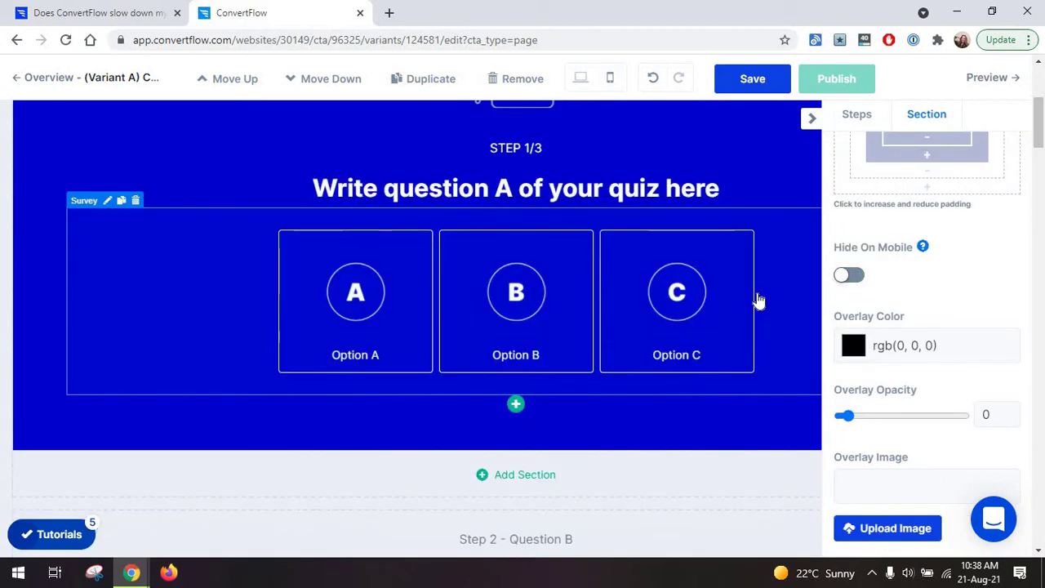
scroll(759, 301, "up", 2)
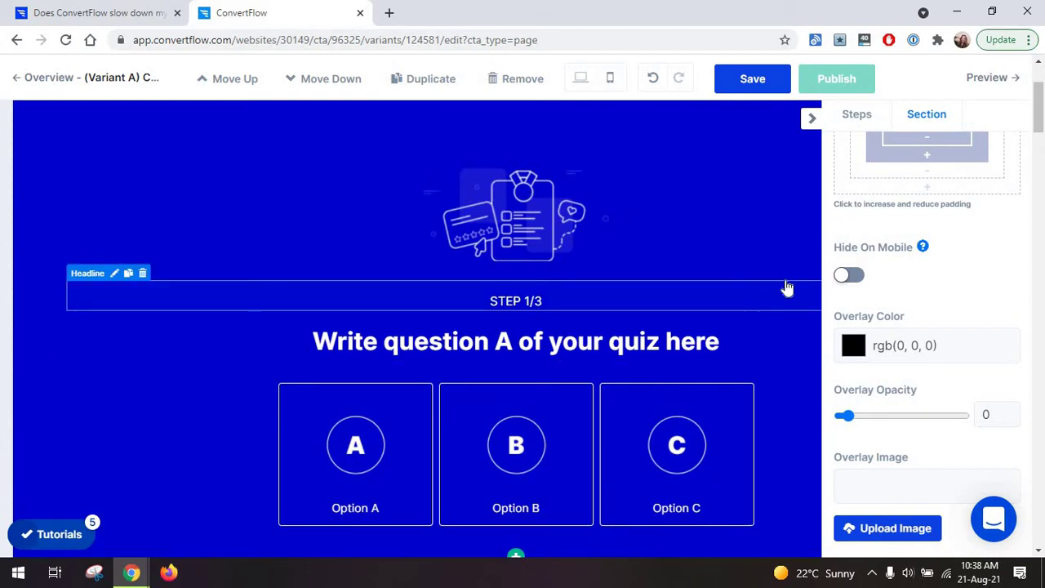
left_click(611, 79)
left_click(849, 276)
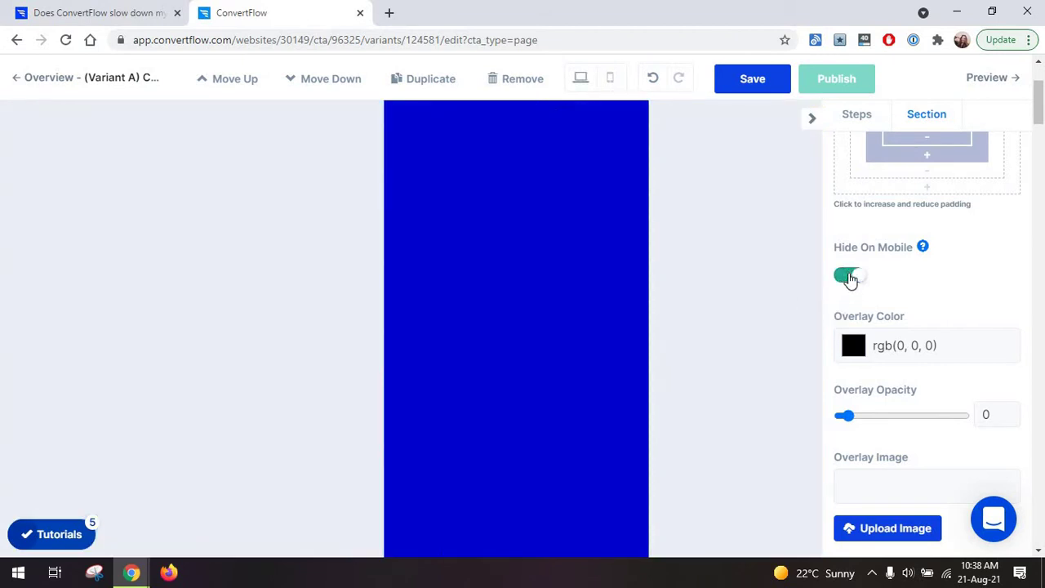
left_click(849, 276)
left_click(580, 78)
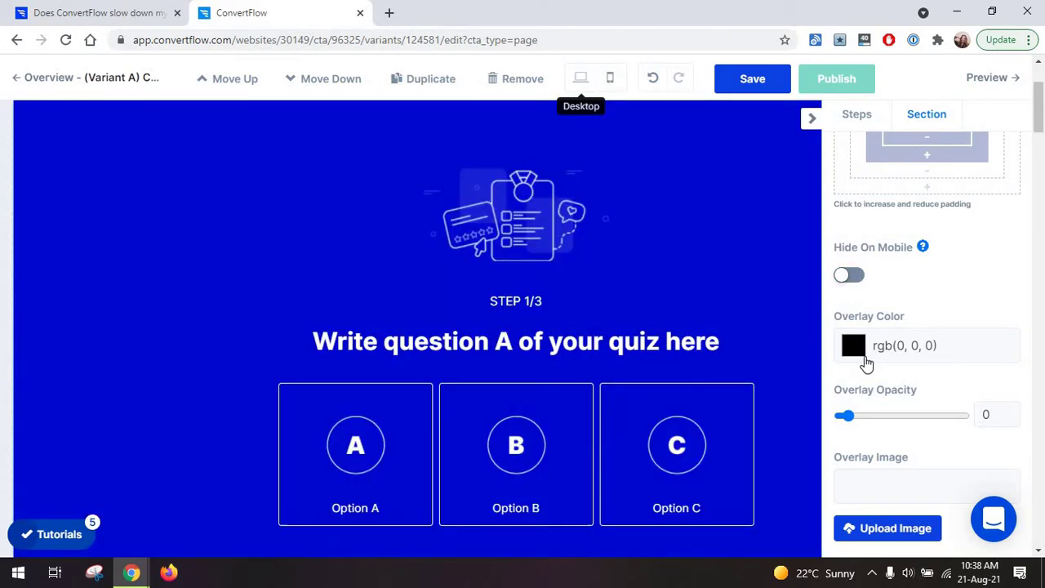
Set the first column's overlay opacity to 0.18 and look over the remaining column design settings.
scroll(863, 362, "down", 1)
left_click_drag(846, 339, 834, 350)
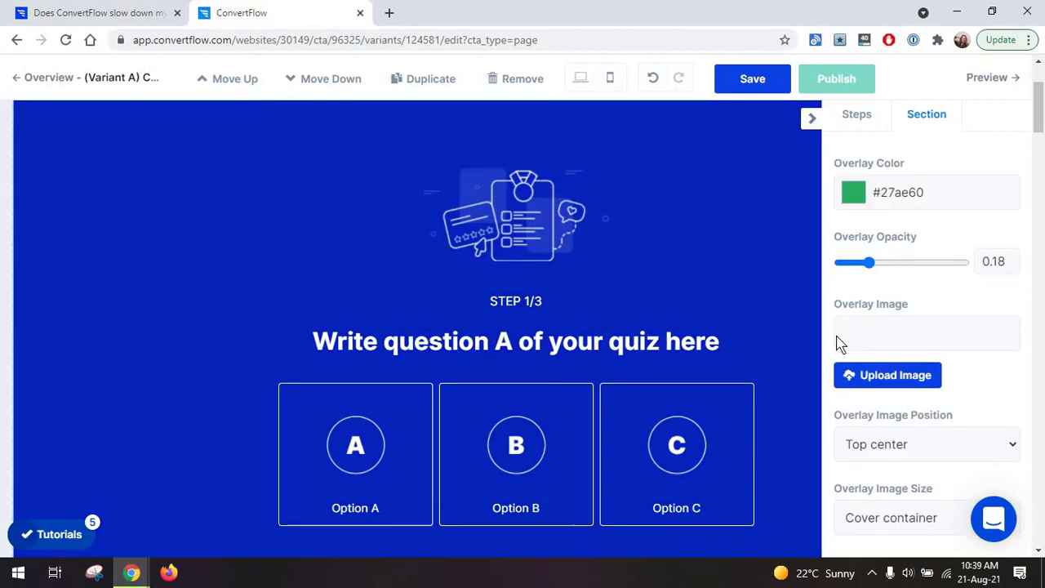
scroll(840, 344, "down", 1)
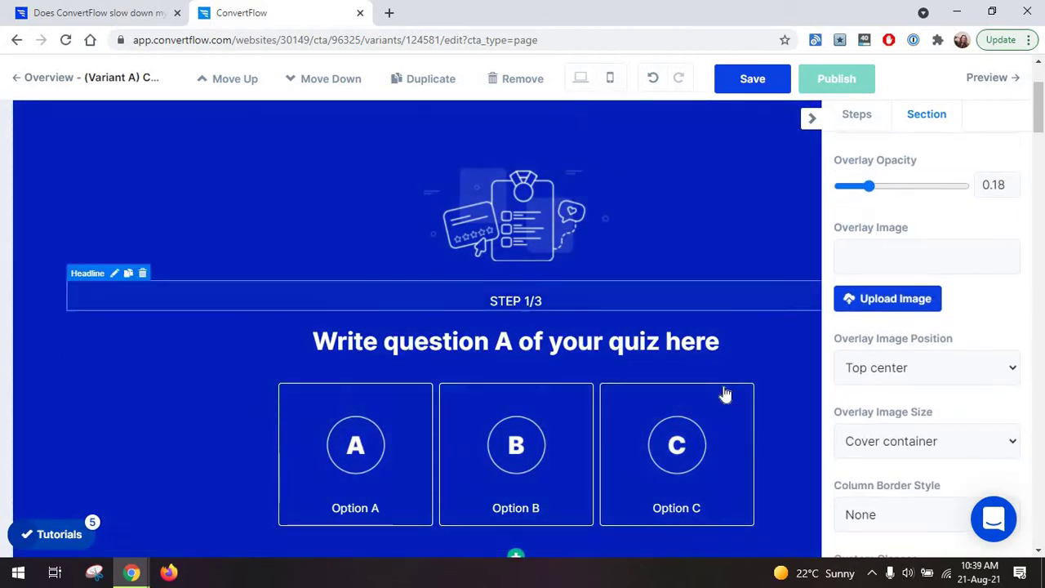
scroll(890, 369, "down", 5)
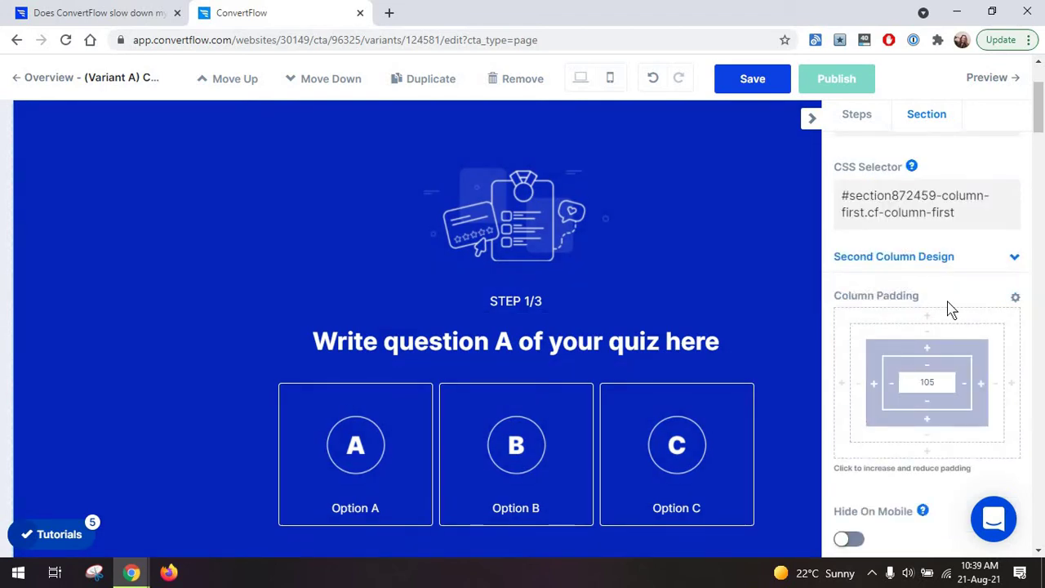
left_click(916, 341)
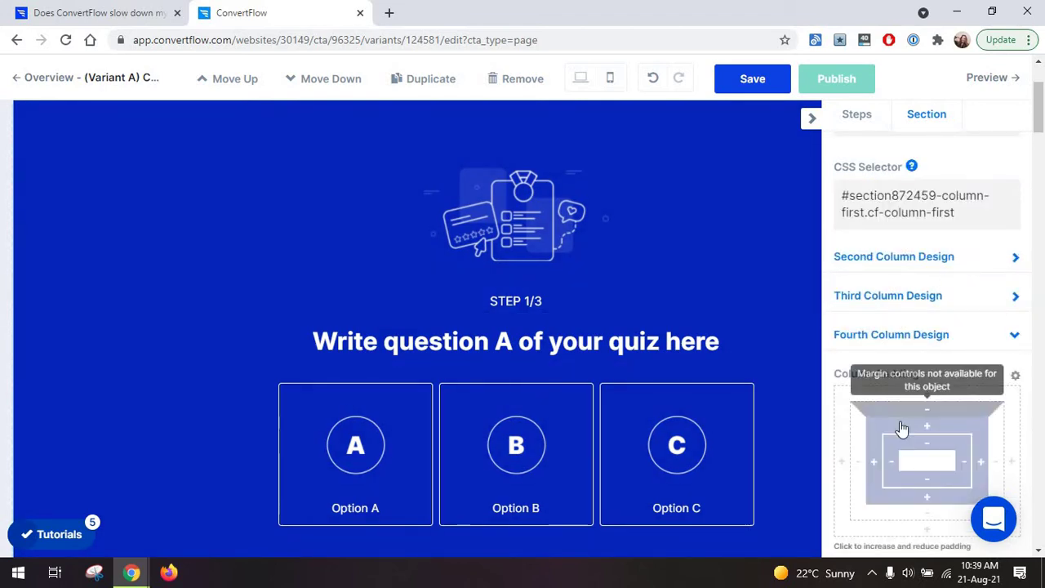
scroll(898, 480, "down", 4)
scroll(918, 477, "up", 10)
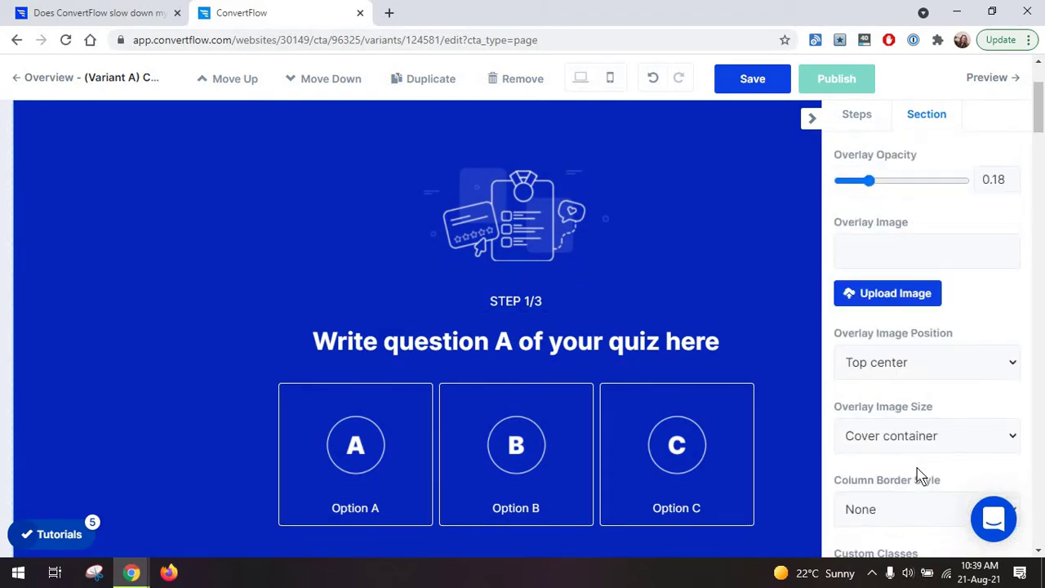
scroll(630, 311, "down", 2)
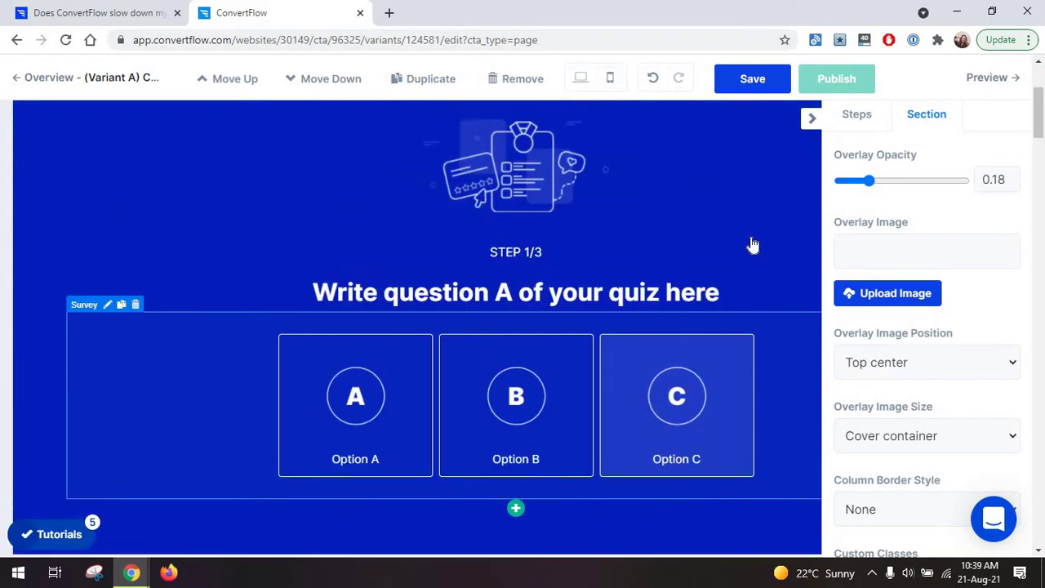
scroll(795, 231, "up", 3)
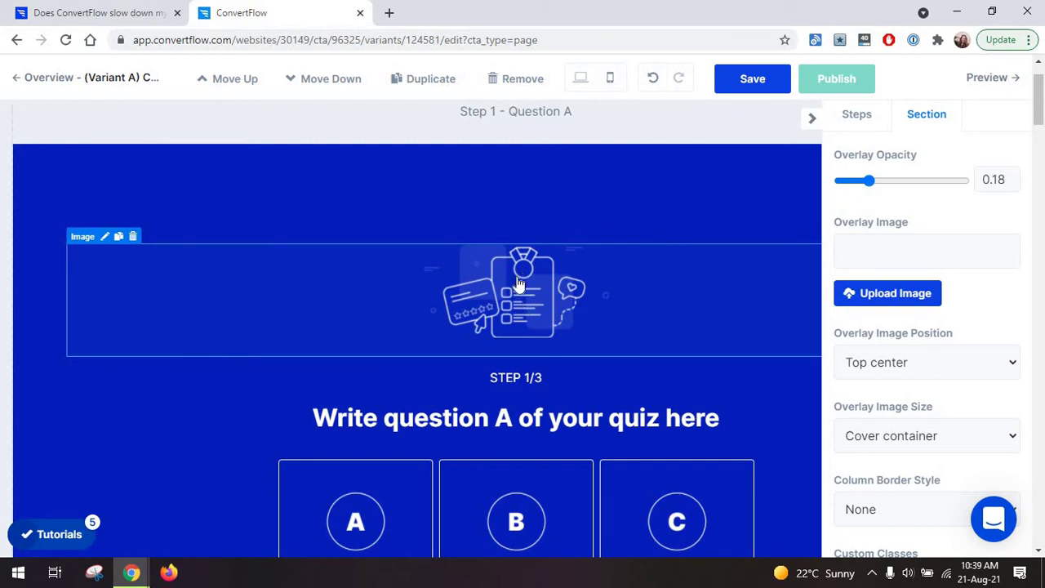
Give the quiz illustration a top padding of 10 and keep it visible on desktop.
left_click(529, 304)
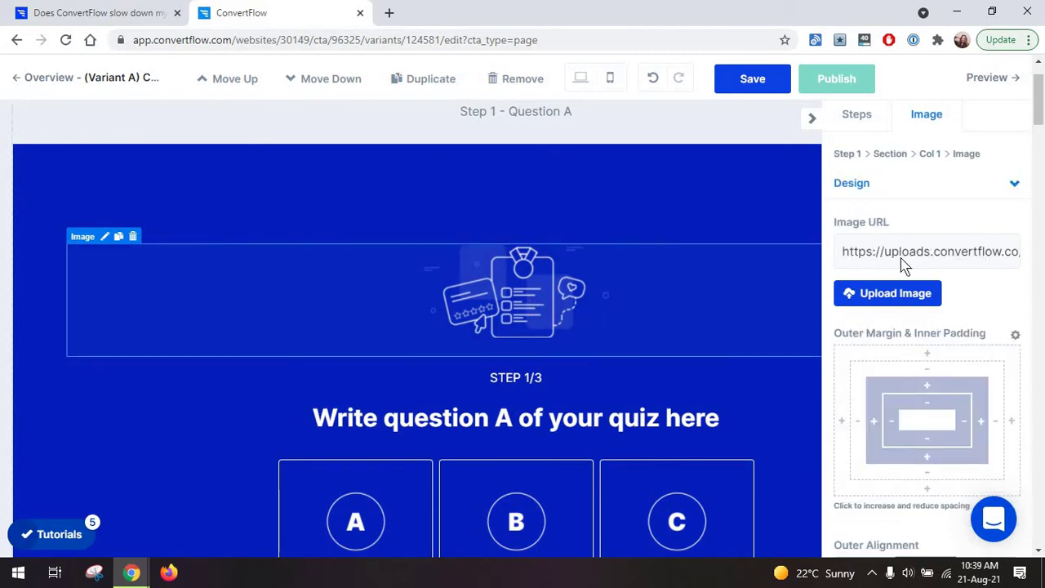
scroll(886, 305, "down", 2)
left_click(944, 242)
left_click(945, 243)
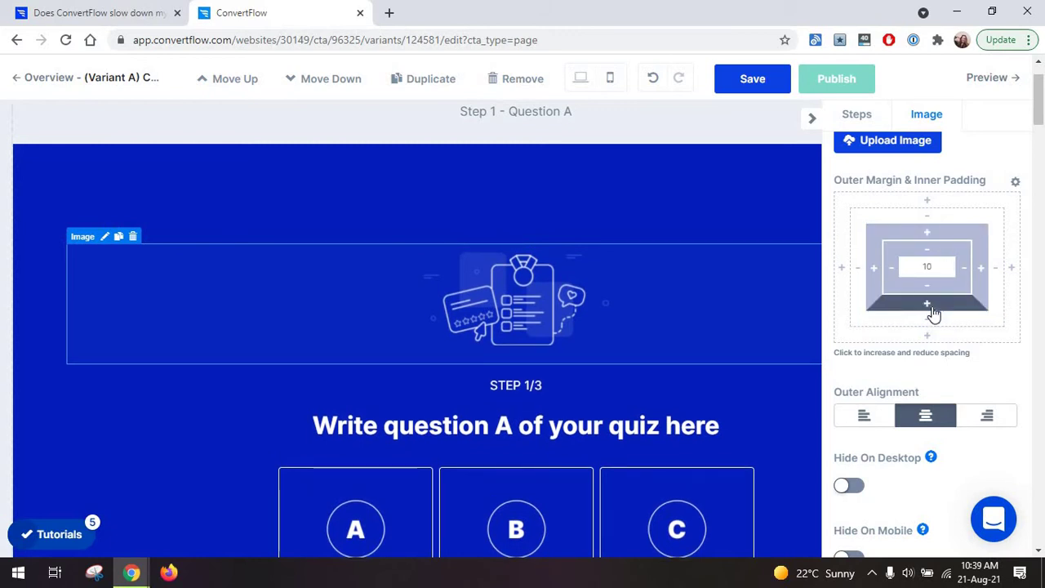
scroll(971, 294, "down", 2)
scroll(876, 343, "down", 2)
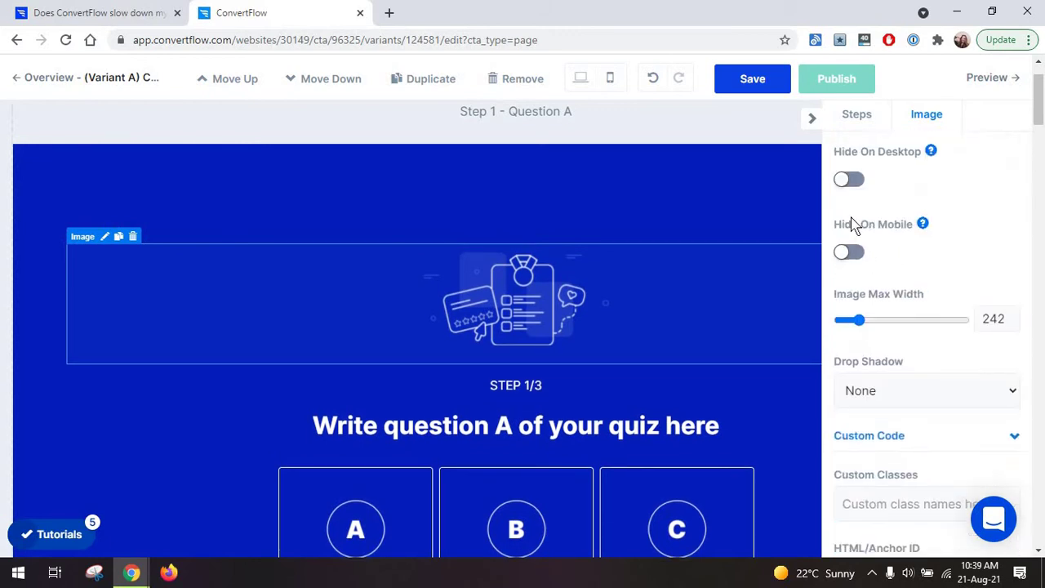
left_click(849, 180)
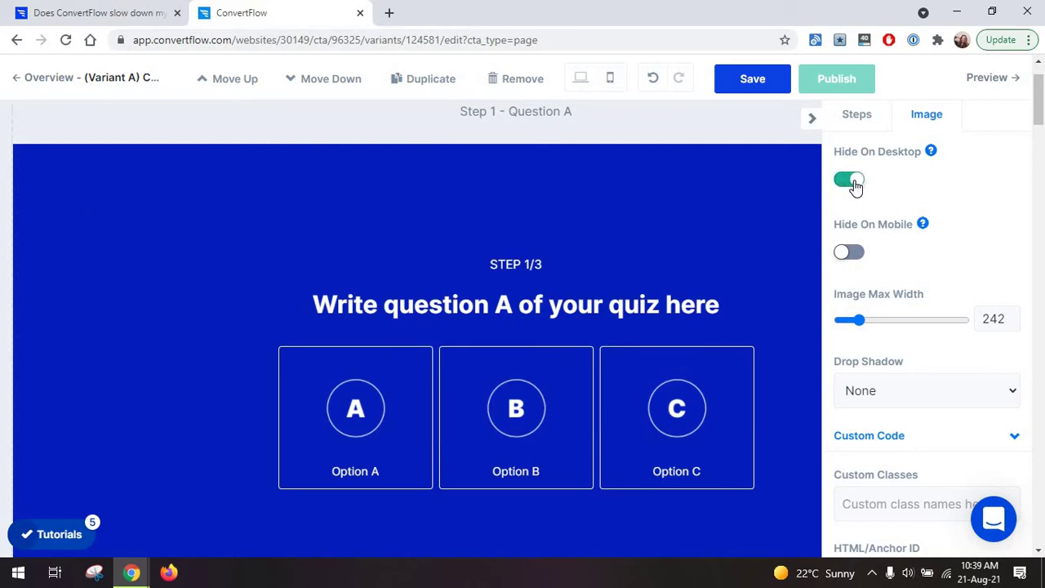
left_click(848, 181)
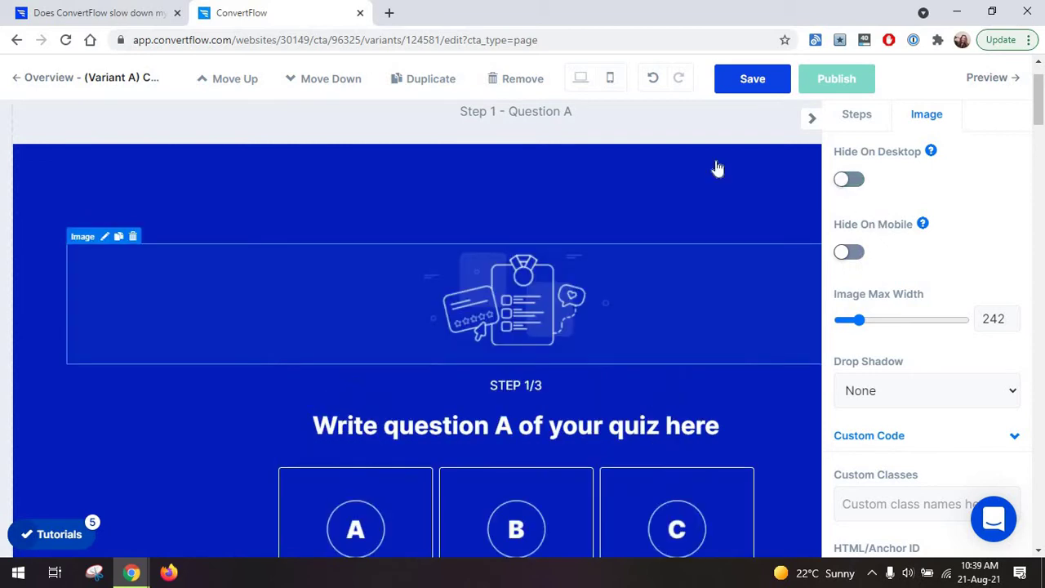
In mobile preview, keep the image showing on mobile and set its max width to 171.
left_click(611, 80)
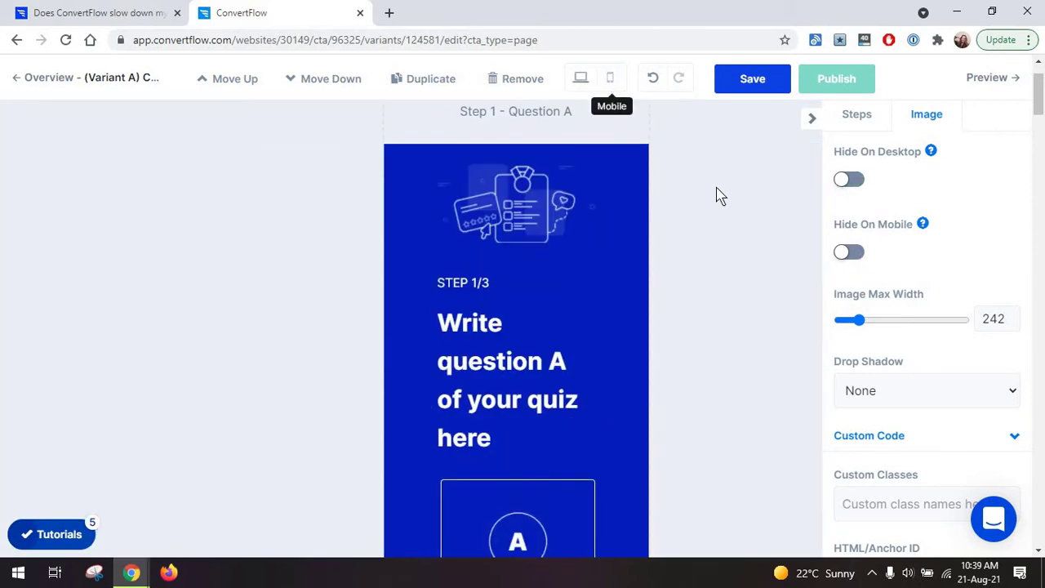
left_click(849, 253)
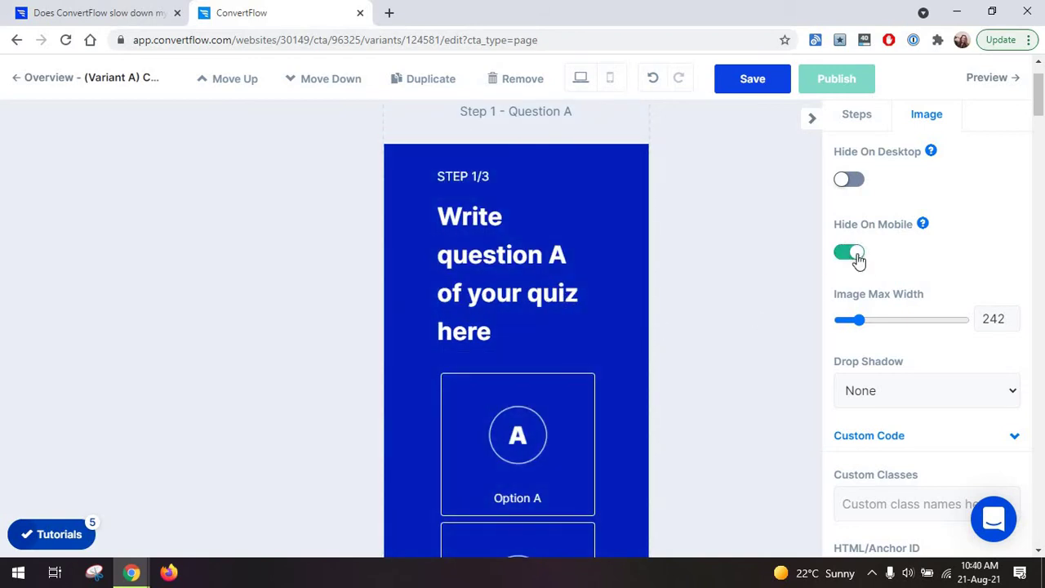
left_click(848, 253)
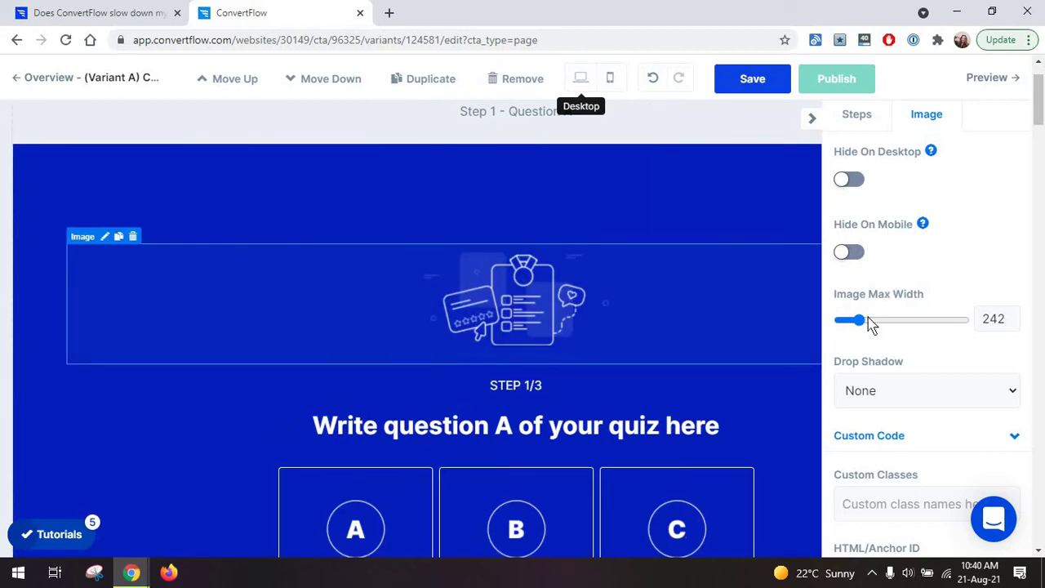
left_click_drag(865, 327, 858, 325)
scroll(880, 349, "down", 4)
scroll(880, 349, "up", 4)
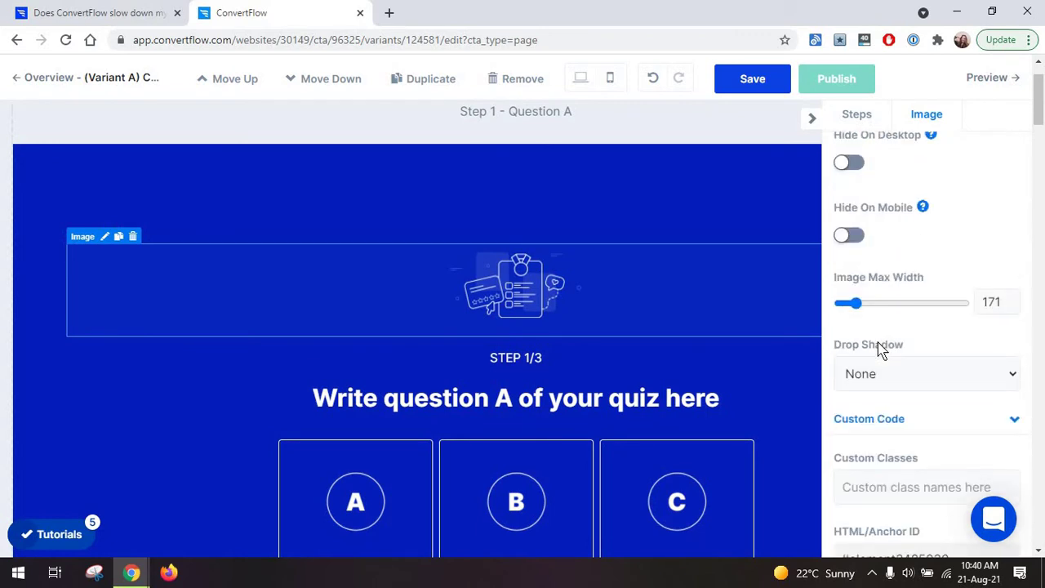
Relabel question A's first answer option from Option A to 'Apples'.
scroll(731, 358, "down", 2)
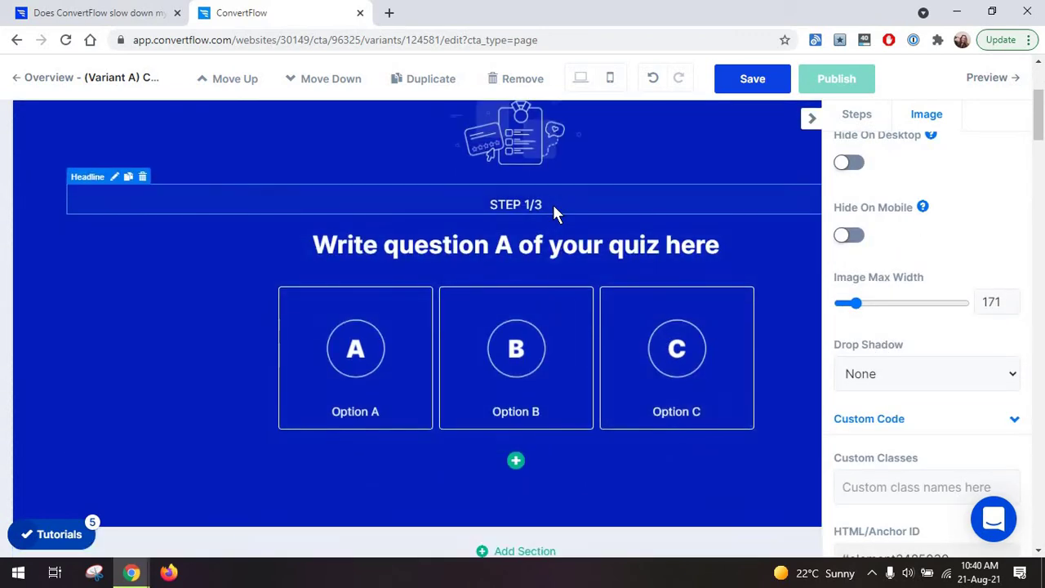
left_click(552, 204)
scroll(985, 288, "down", 3)
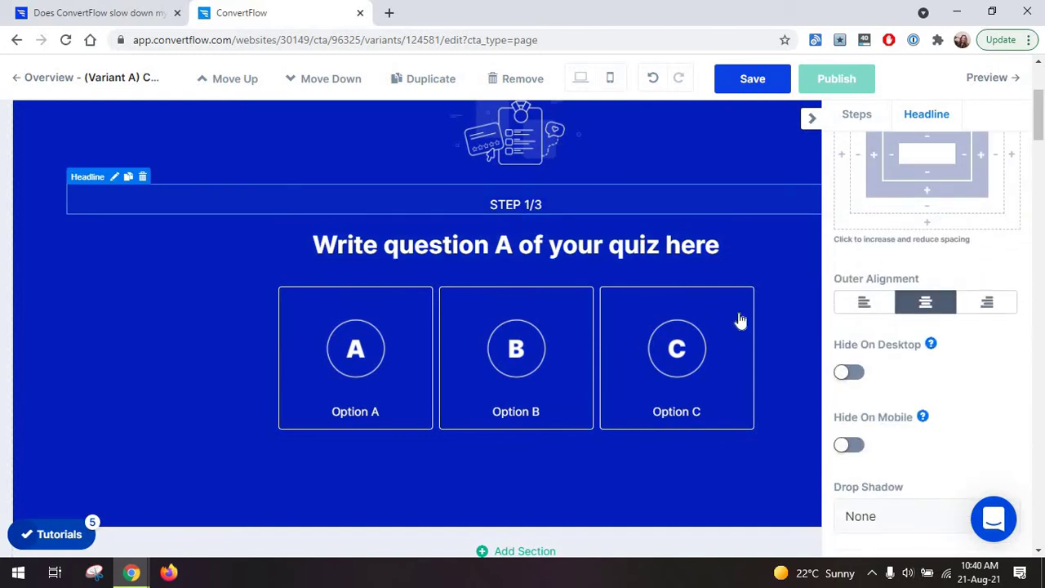
left_click(639, 264)
left_click(490, 319)
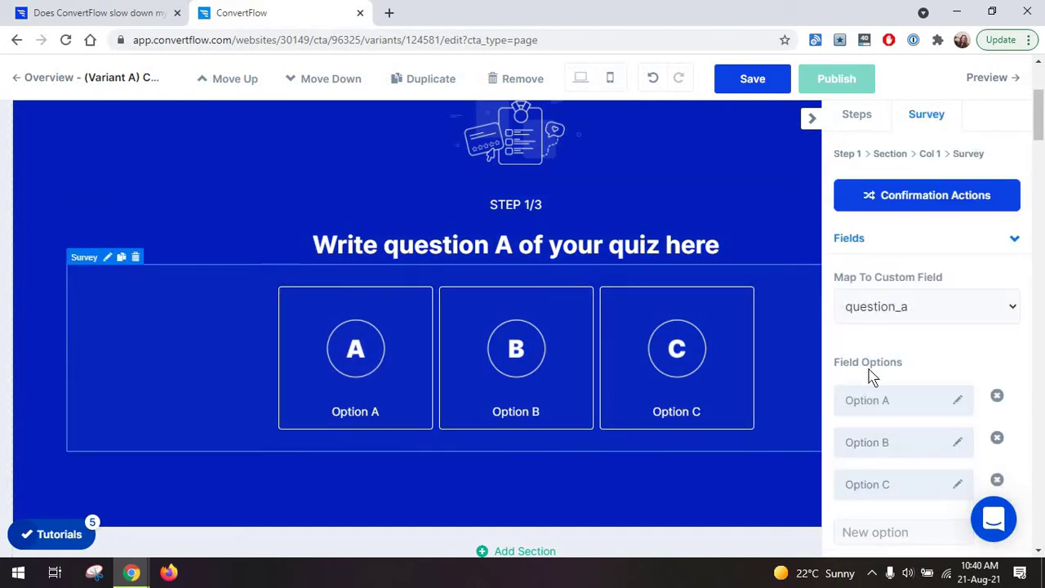
scroll(870, 364, "down", 1)
left_click(886, 328)
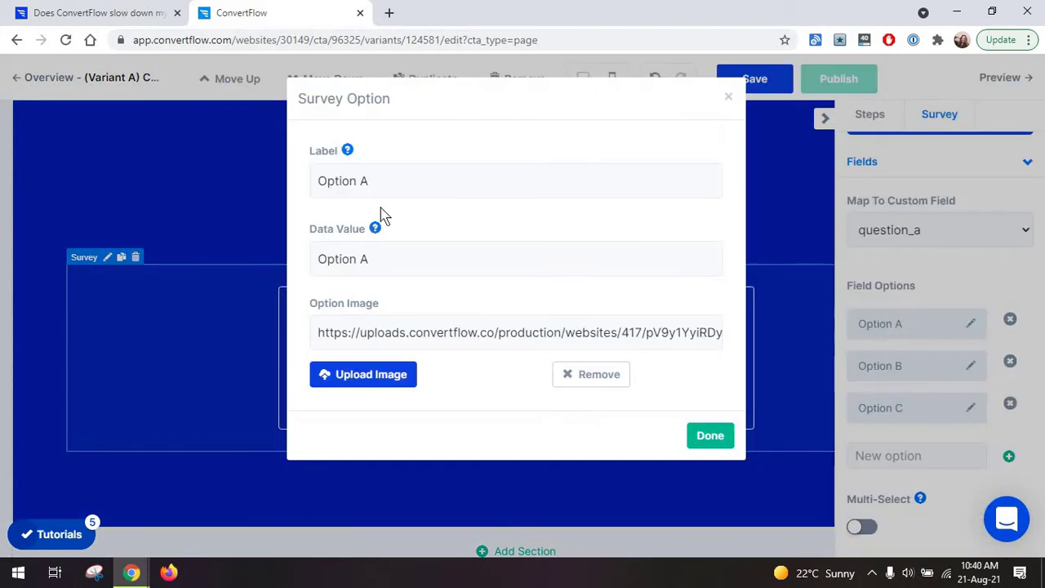
left_click_drag(367, 186, 316, 186)
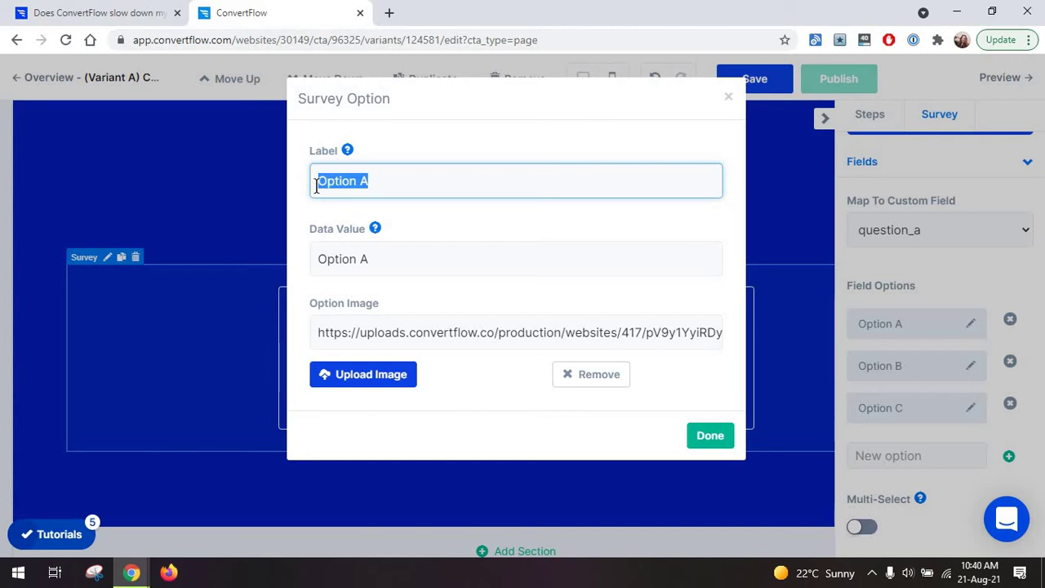
type("Apples")
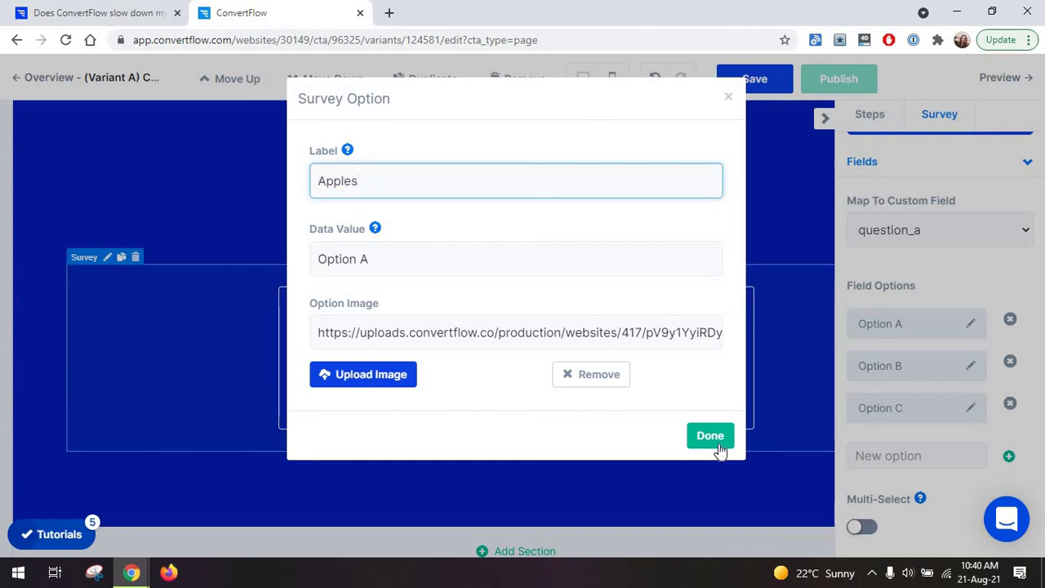
left_click(710, 435)
Rename the second answer option to 'Banana' and leave Multi-Select turned off.
left_click(886, 366)
triple_click(399, 182)
type("Banana")
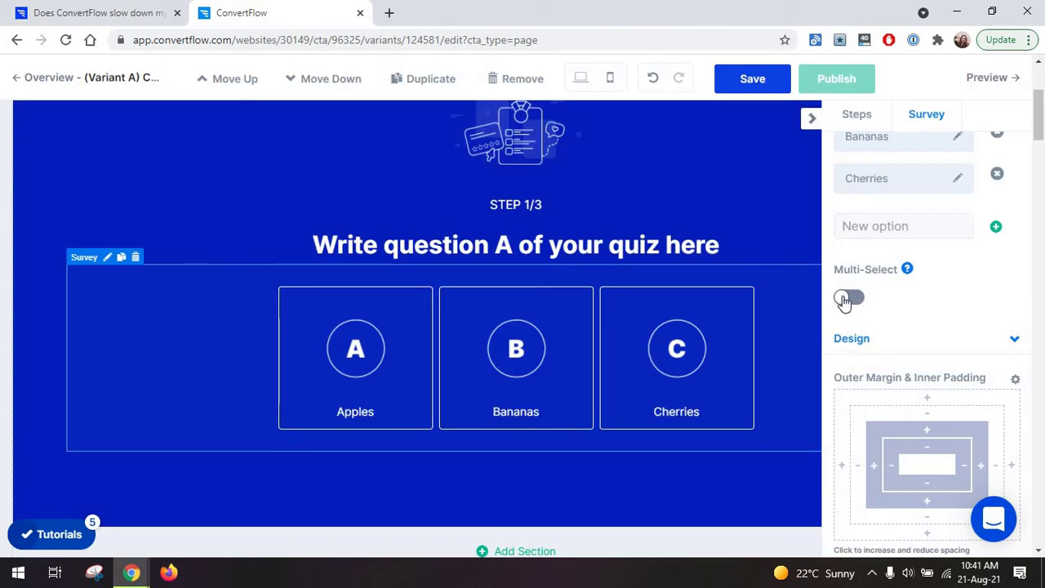
left_click(847, 299)
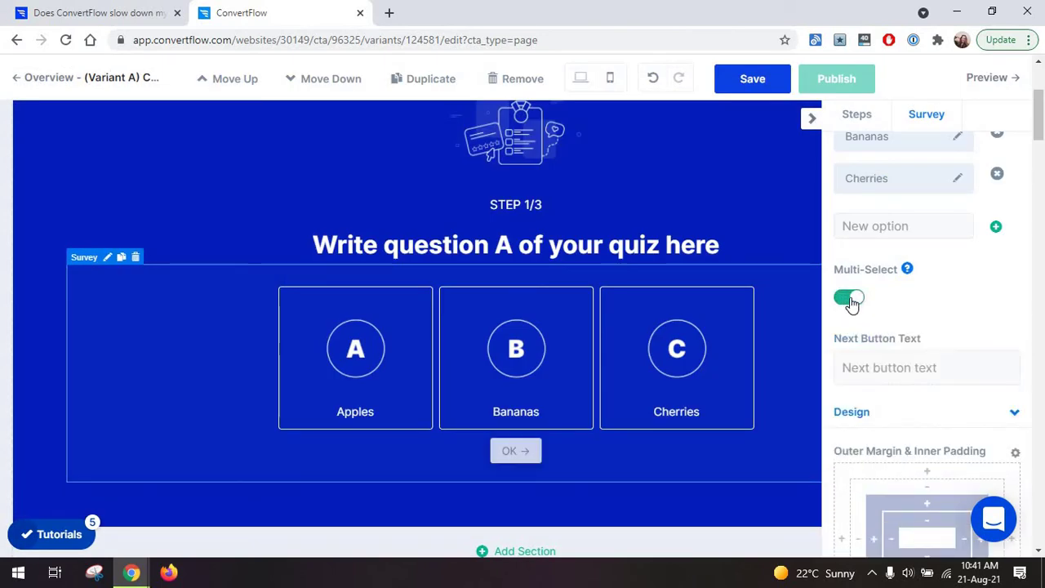
left_click(849, 299)
scroll(921, 345, "down", 5)
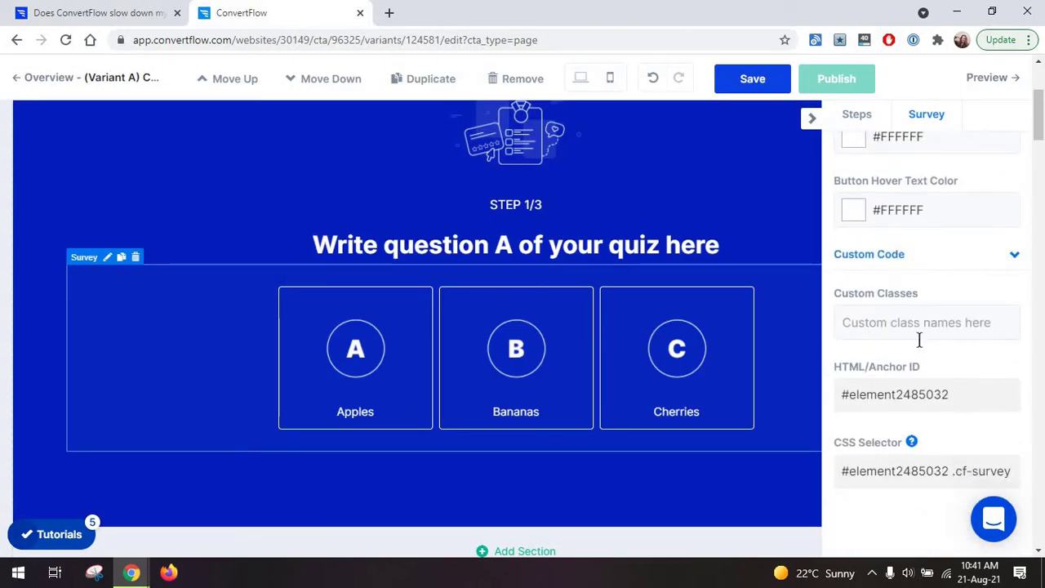
scroll(919, 339, "down", 2)
scroll(923, 349, "up", 4)
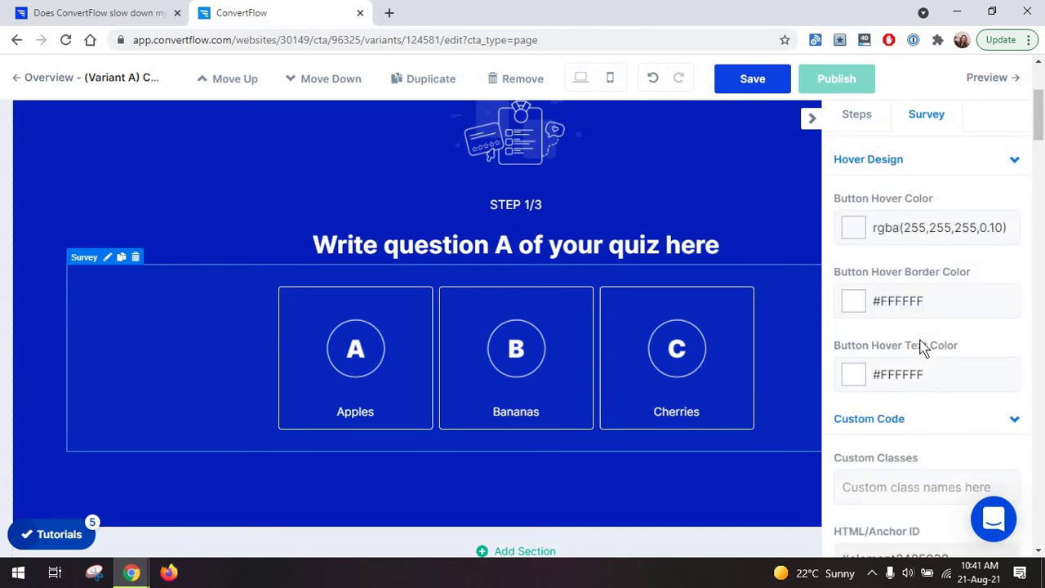
scroll(922, 346, "up", 4)
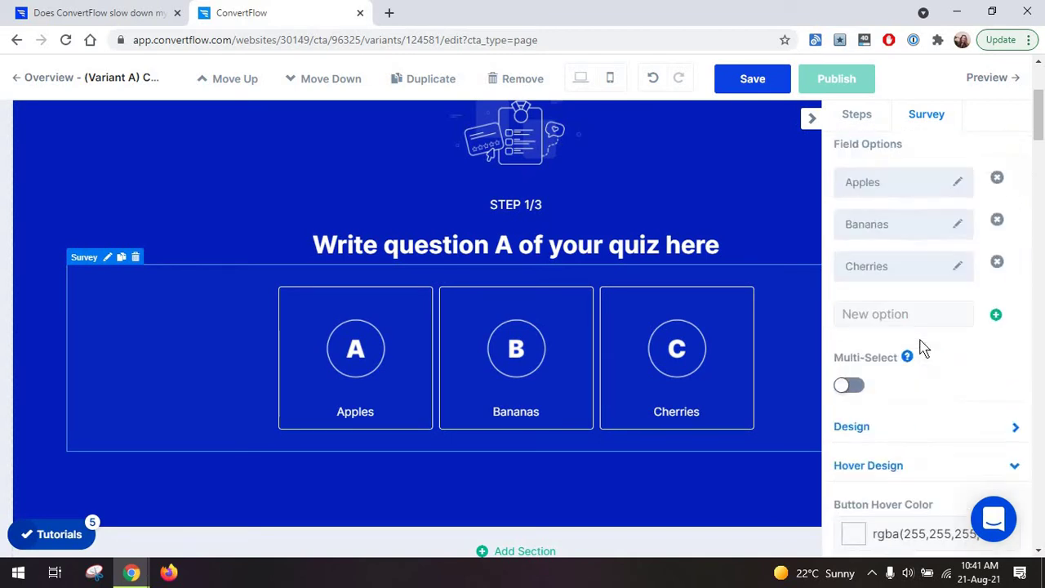
scroll(922, 347, "down", 6)
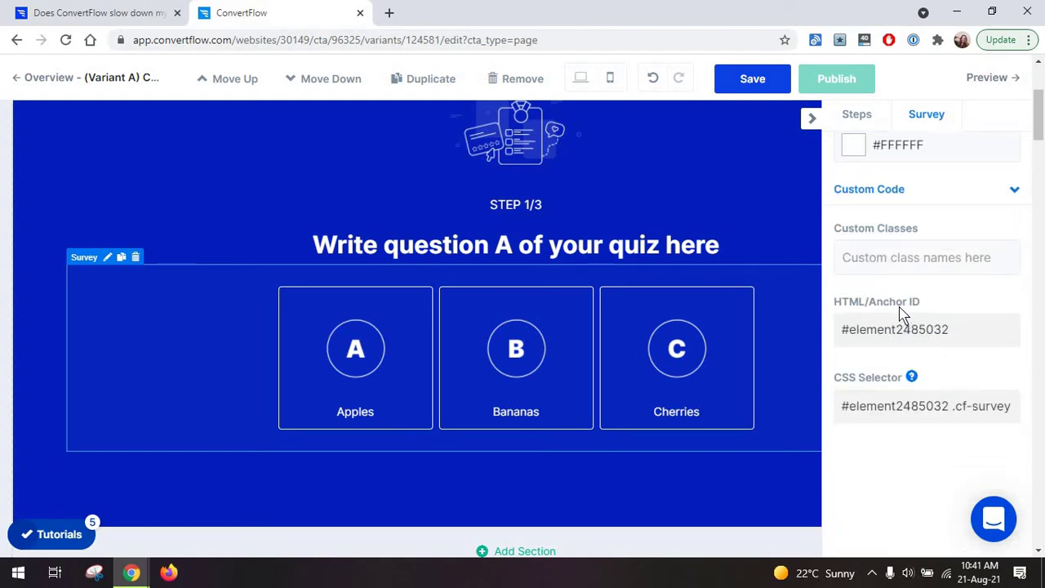
scroll(902, 312, "up", 3)
scroll(898, 305, "up", 6)
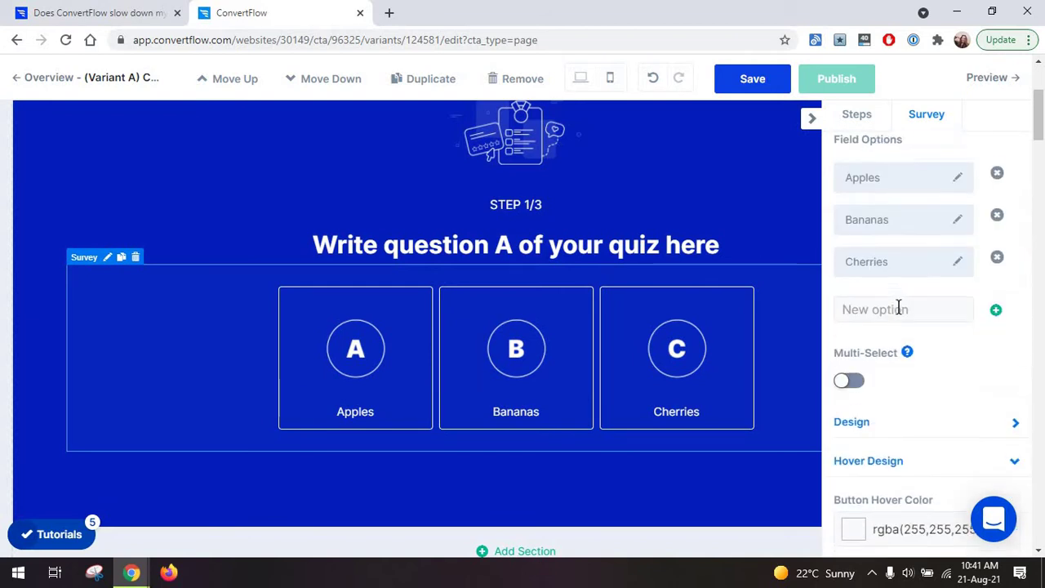
scroll(751, 315, "up", 1)
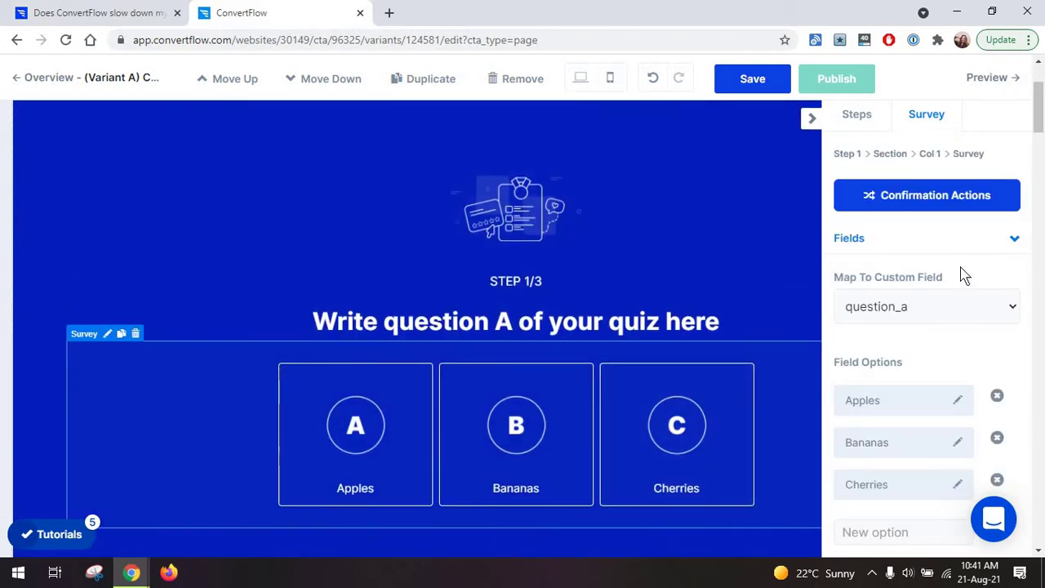
Keep question A's Jump To CTA Step confirmation action set to Step 2 - Question B.
left_click(923, 202)
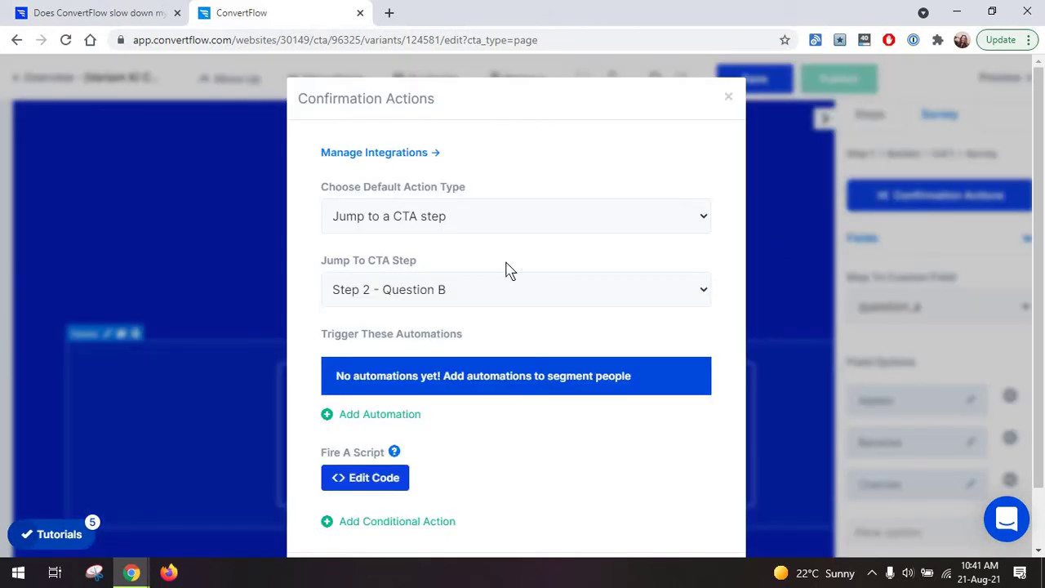
left_click(897, 212)
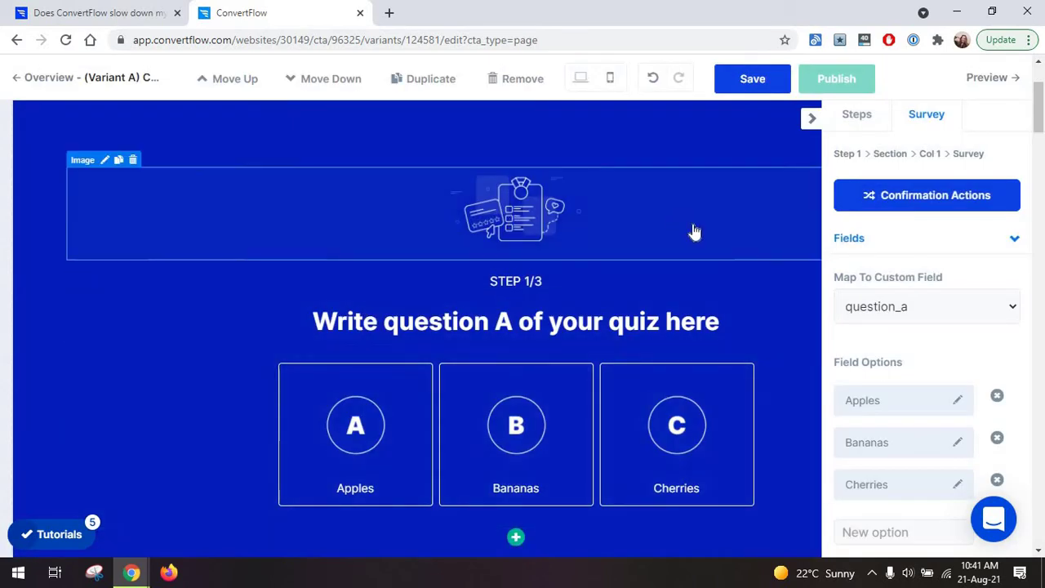
left_click(887, 210)
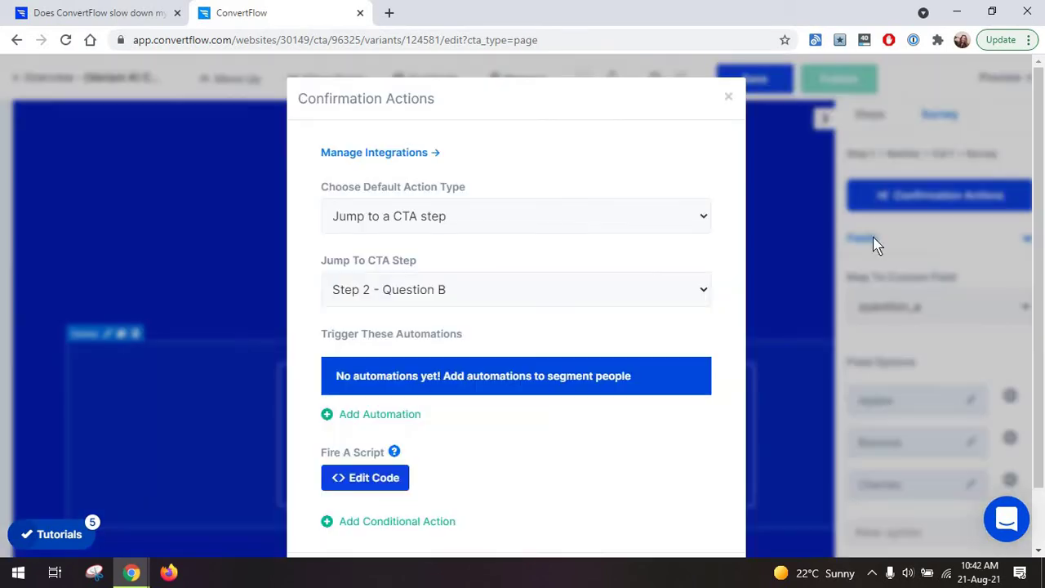
left_click(511, 295)
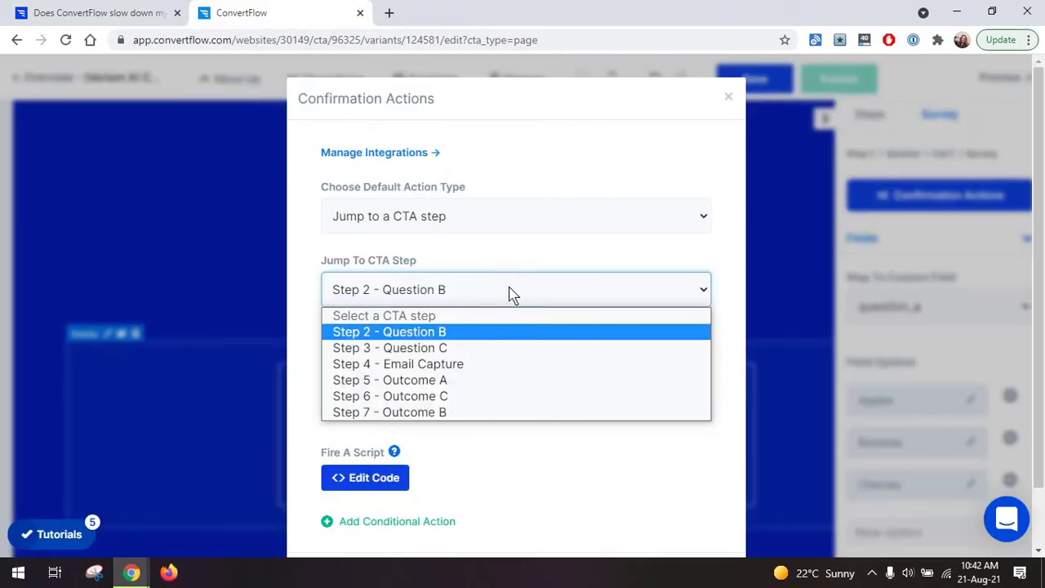
left_click(392, 335)
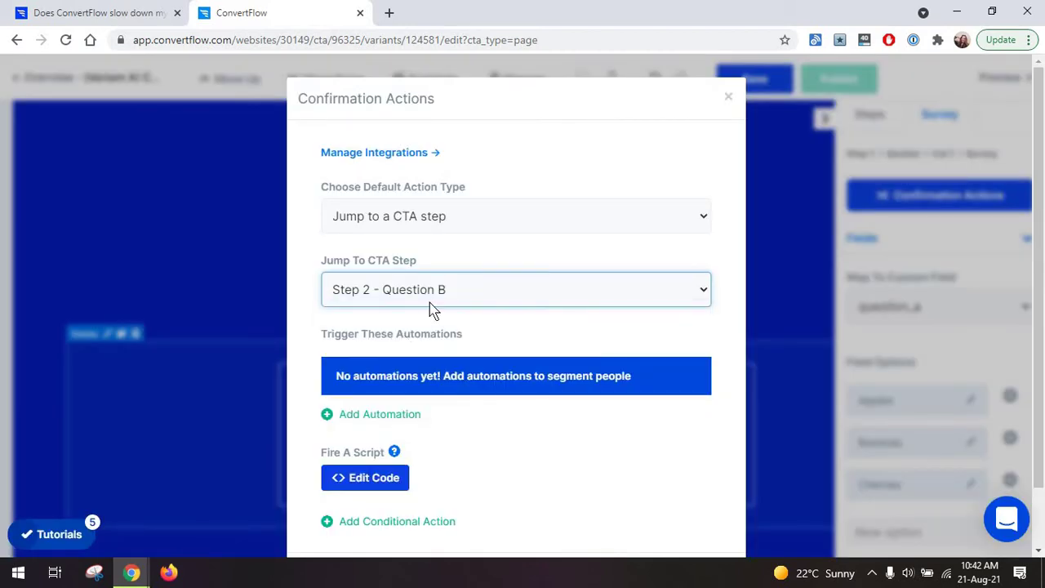
scroll(477, 404, "down", 1)
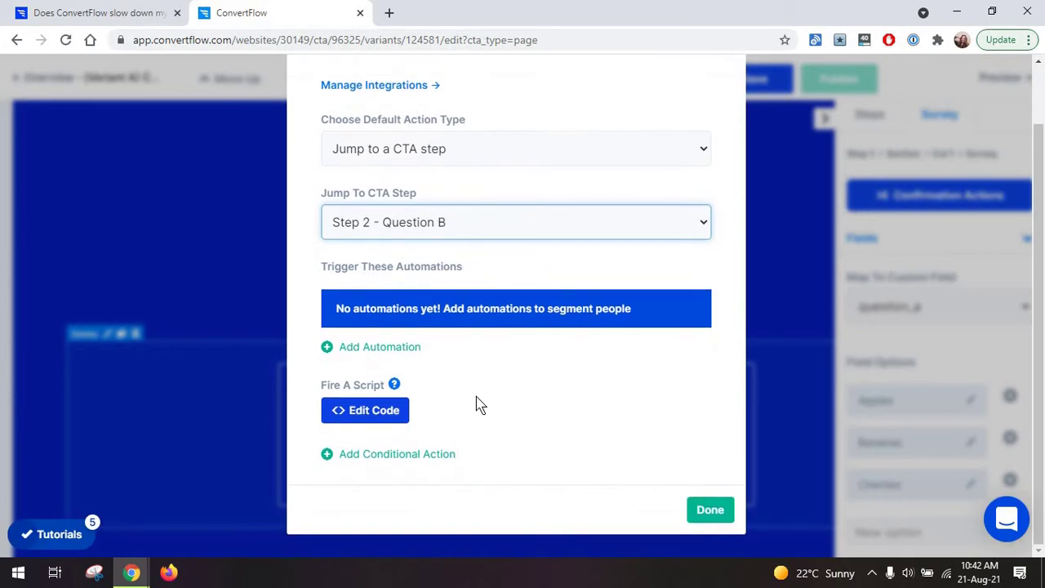
left_click(720, 521)
Select Step 2's Back button, review its actions, and bring up the element palette below it.
scroll(579, 350, "down", 2)
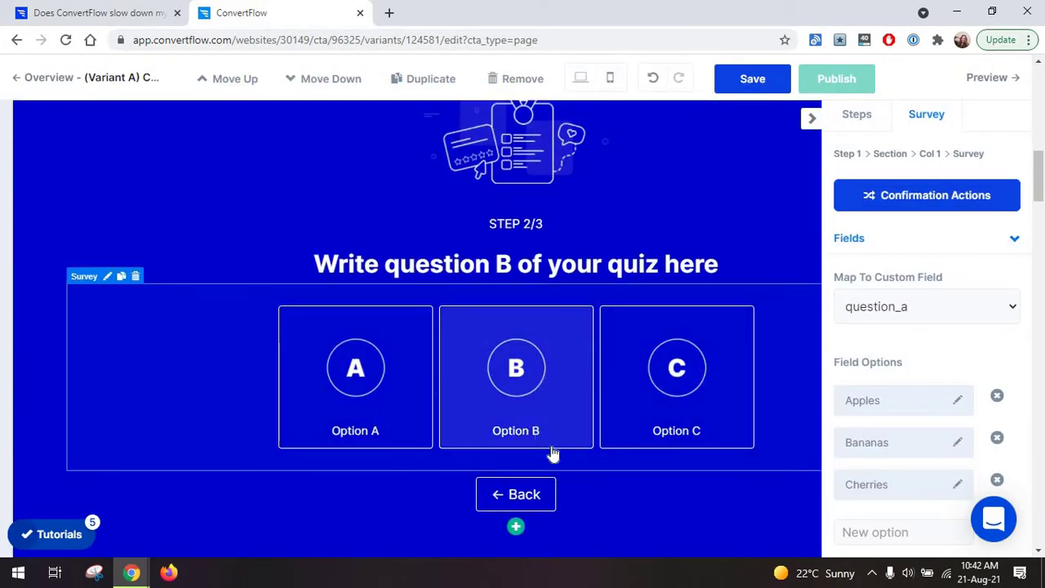
scroll(552, 453, "down", 2)
left_click(588, 349)
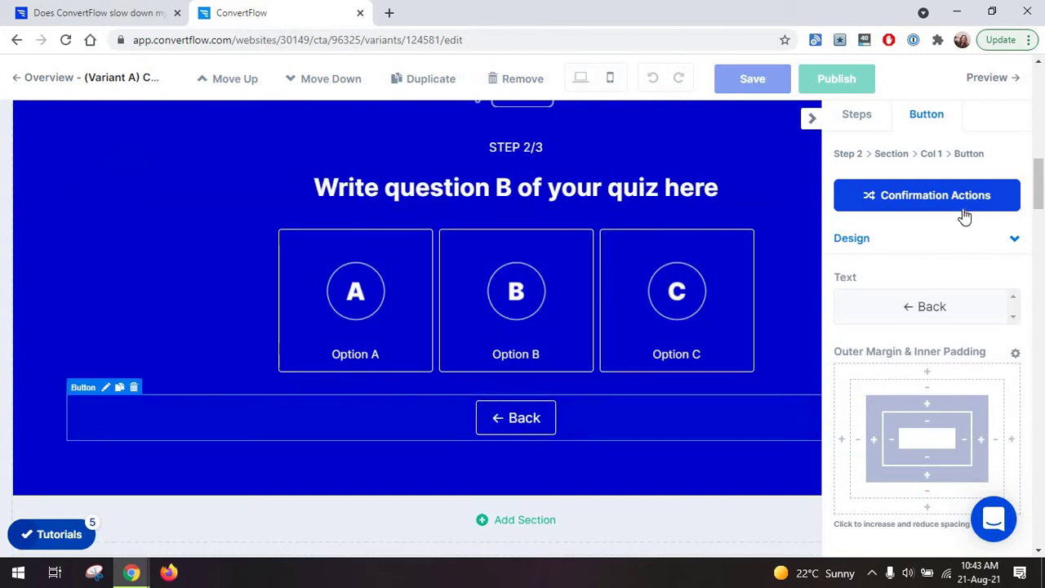
left_click(964, 204)
left_click(843, 236)
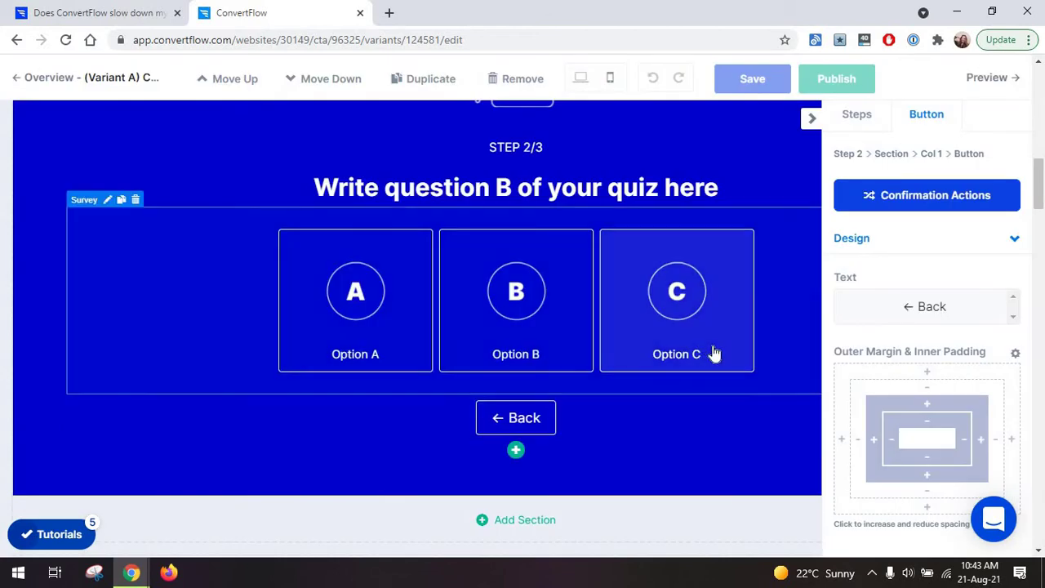
scroll(711, 354, "down", 3)
scroll(620, 376, "up", 2)
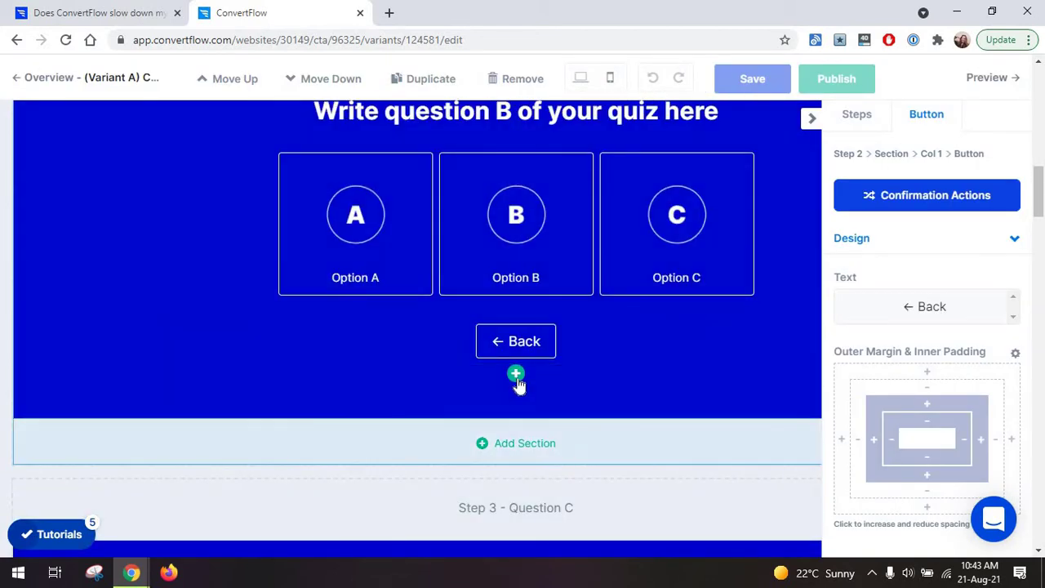
left_click(516, 376)
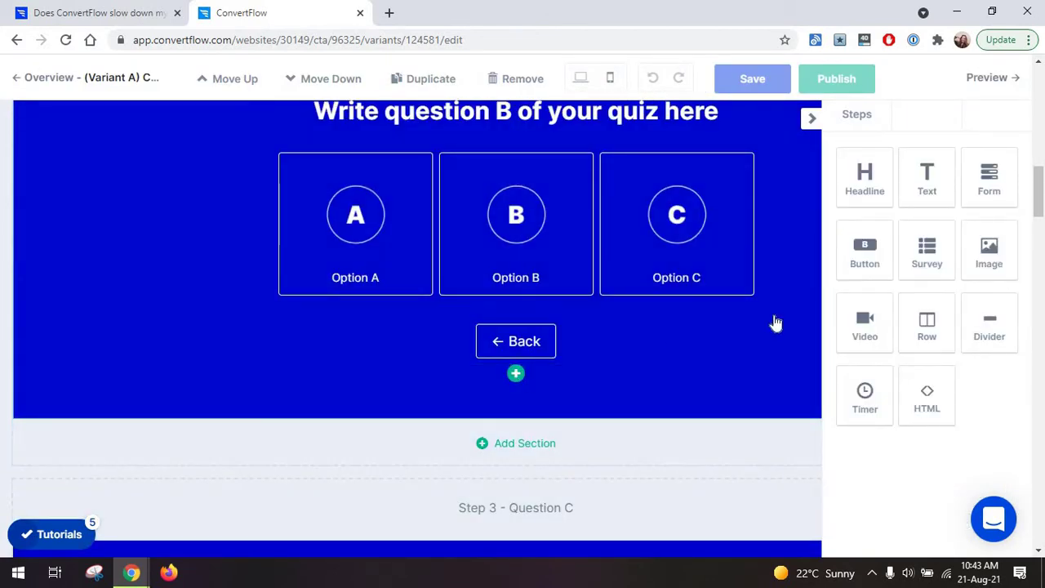
Delete Step 2's Back button, then add a headline and a text block.
scroll(193, 408, "up", 1)
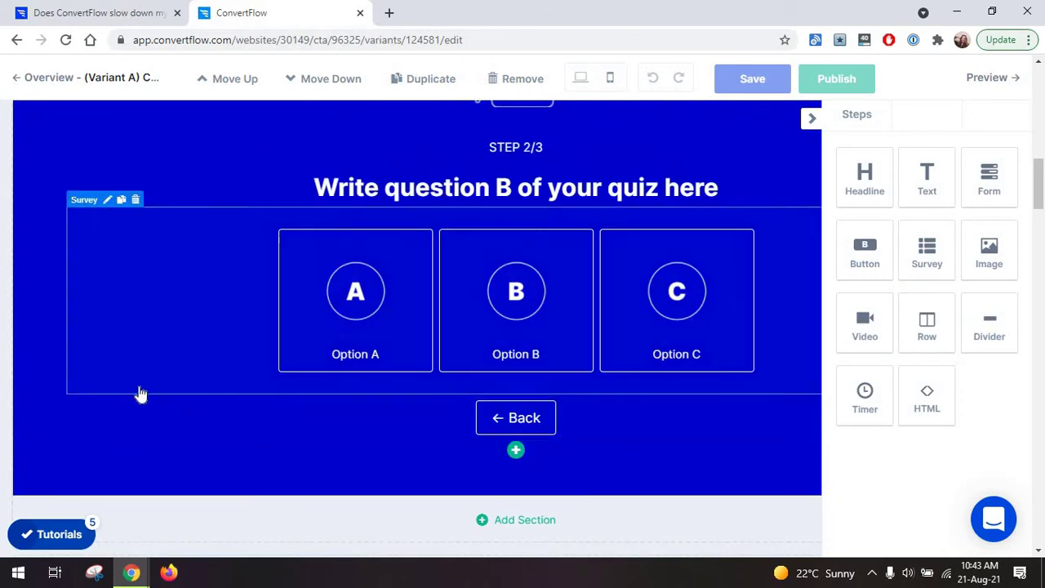
left_click(133, 387)
left_click(597, 141)
left_click(857, 182)
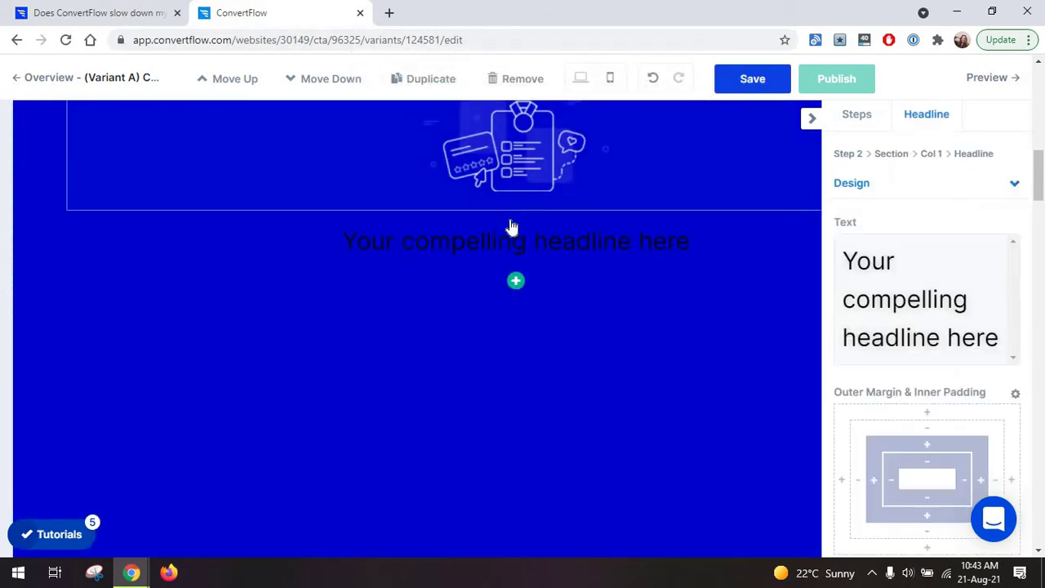
left_click(513, 282)
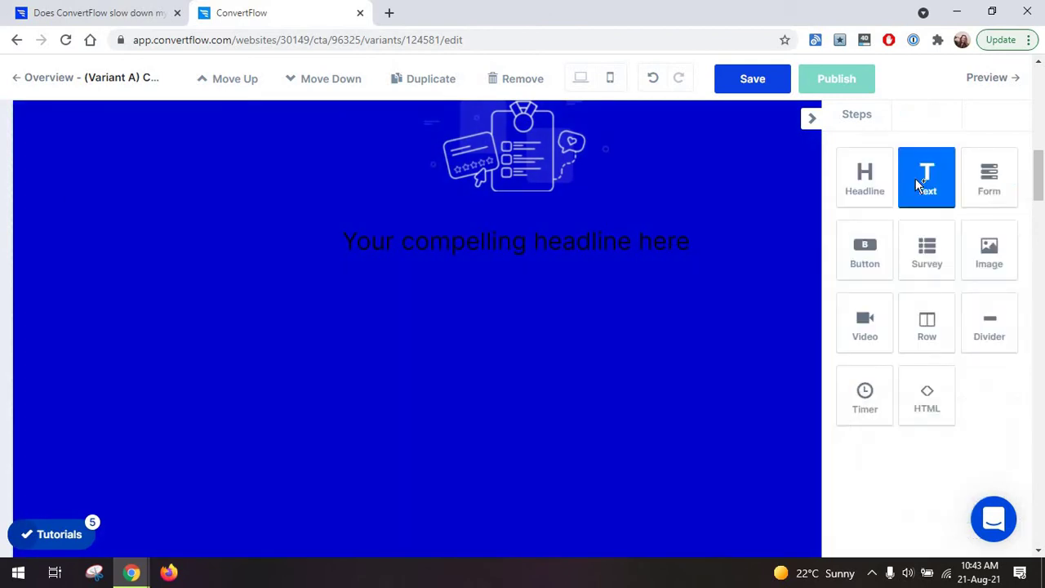
left_click(925, 175)
Add an email form below the text, leaving the First name field off.
left_click(512, 325)
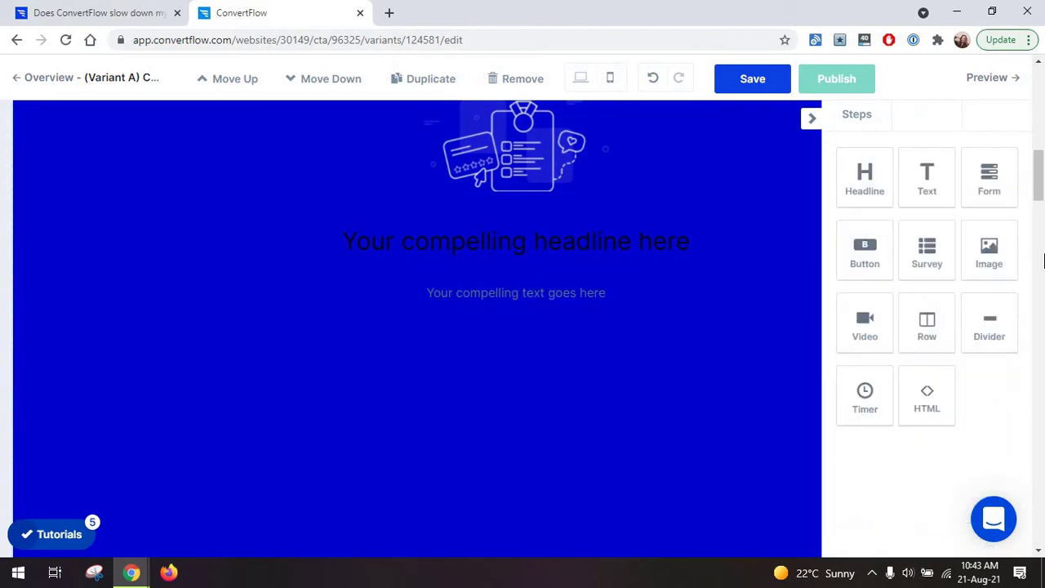
left_click(1011, 193)
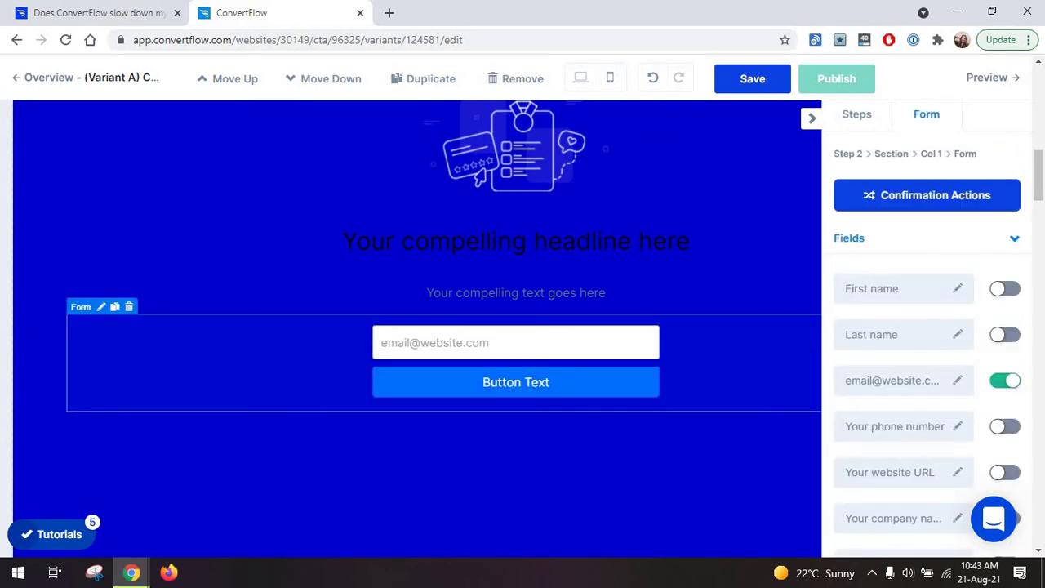
scroll(928, 334, "down", 1)
scroll(980, 318, "up", 1)
left_click(1005, 290)
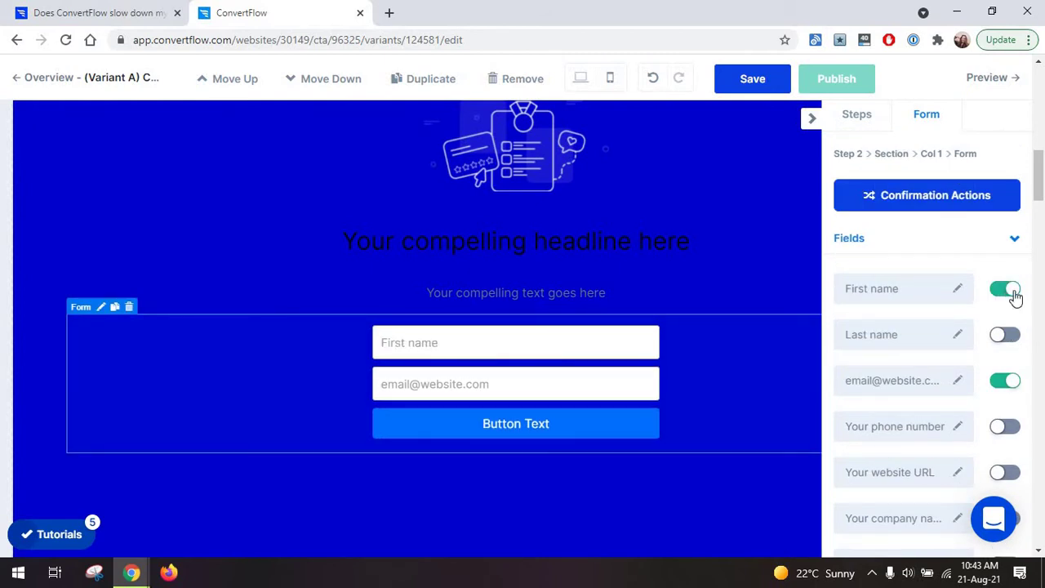
left_click(1005, 289)
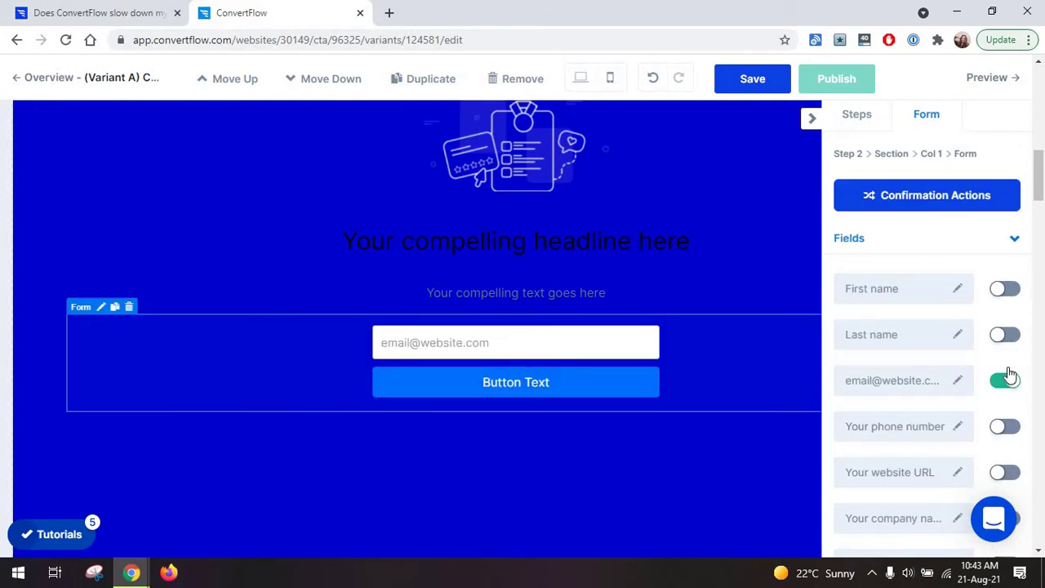
Try enabling Validate Email Is Real, then dismiss the Business-plan upgrade prompt.
scroll(1009, 376, "down", 2)
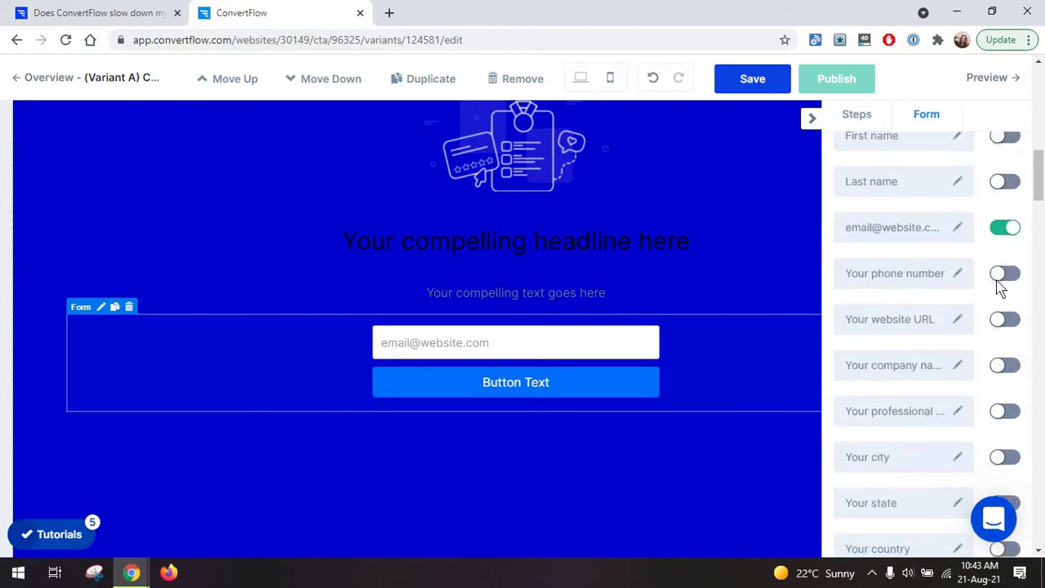
scroll(1003, 251, "down", 7)
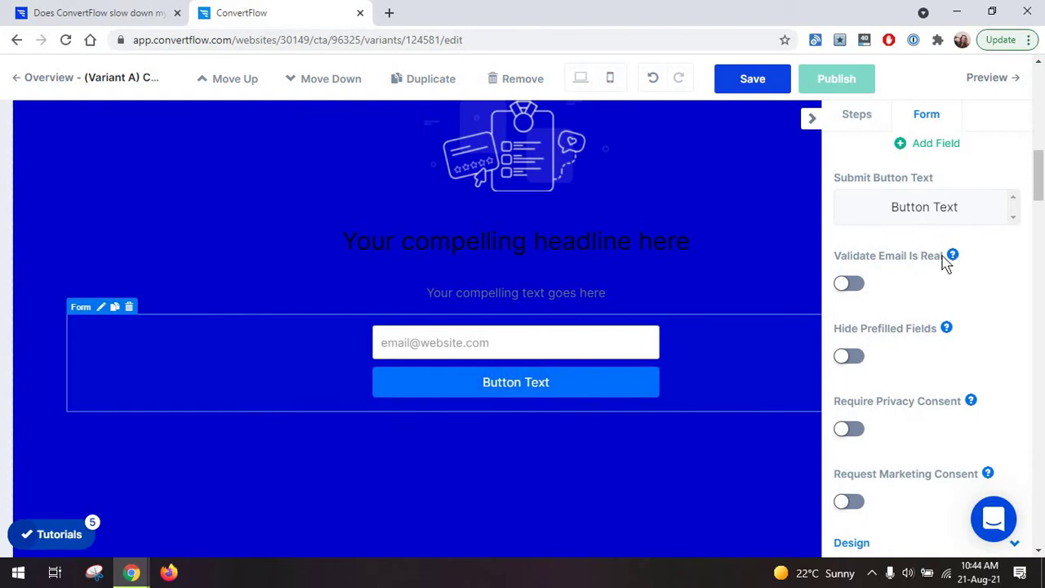
left_click(845, 287)
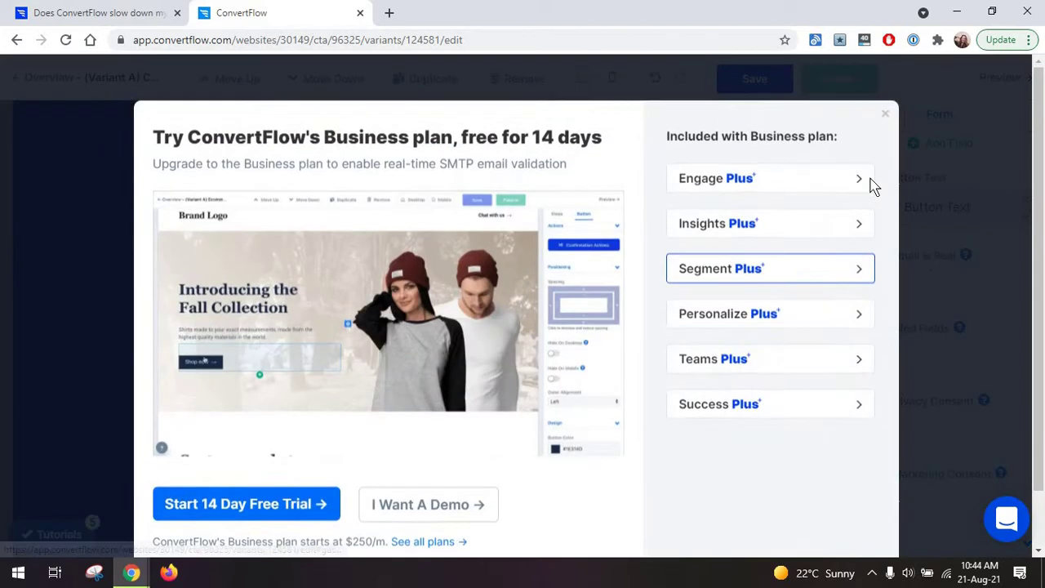
left_click(926, 277)
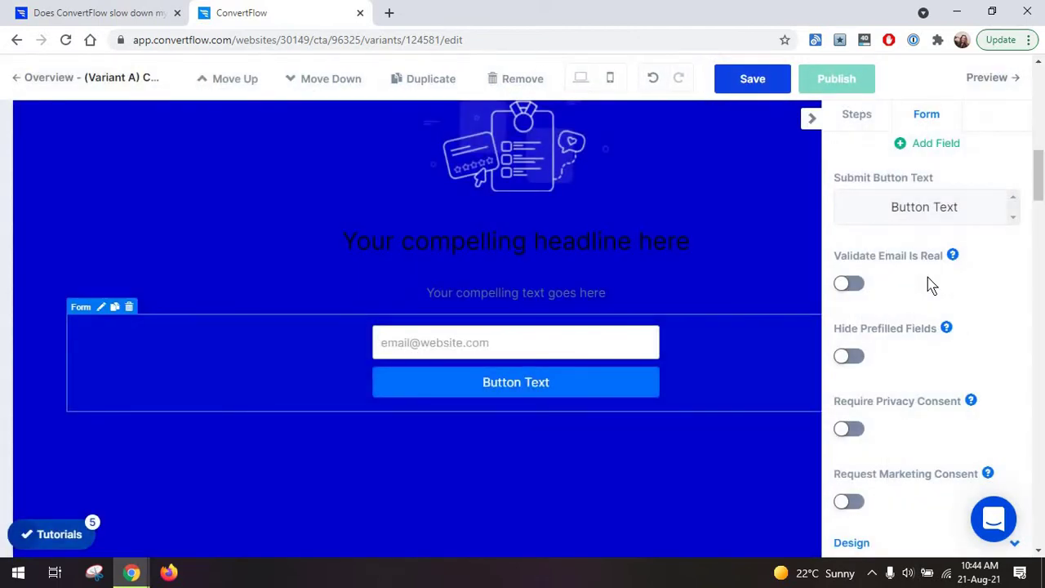
scroll(927, 277, "down", 1)
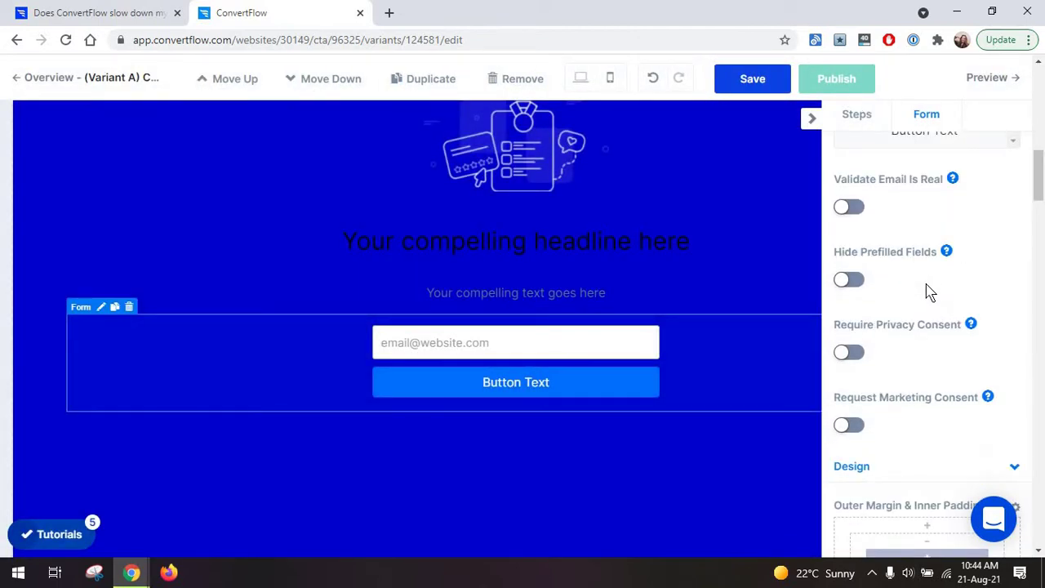
scroll(926, 292, "down", 5)
scroll(920, 293, "up", 10)
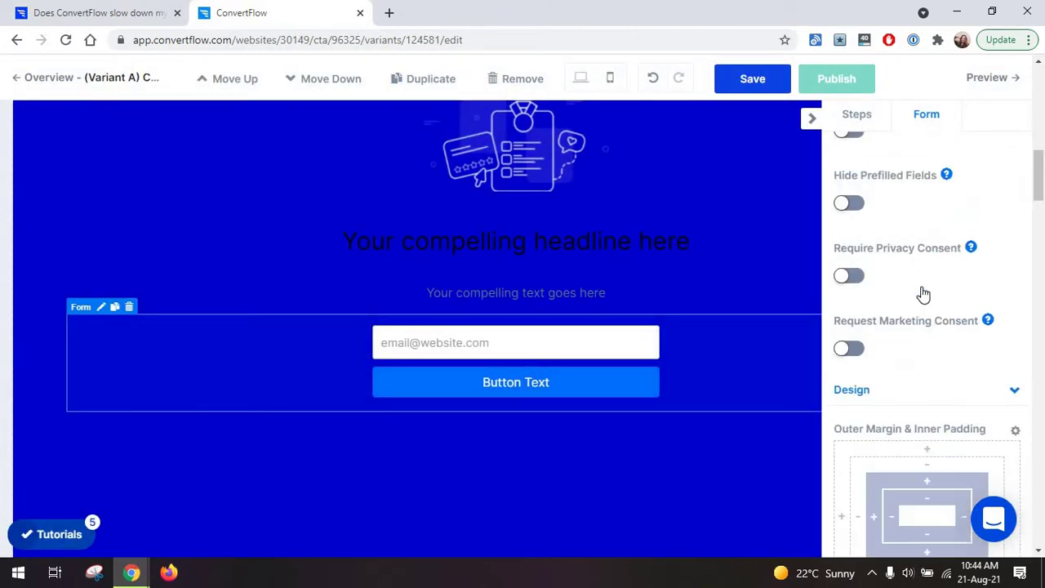
Add a countdown timer below the email form, leaving its hour at 23.
left_click(852, 116)
left_click_drag(865, 399, 630, 408)
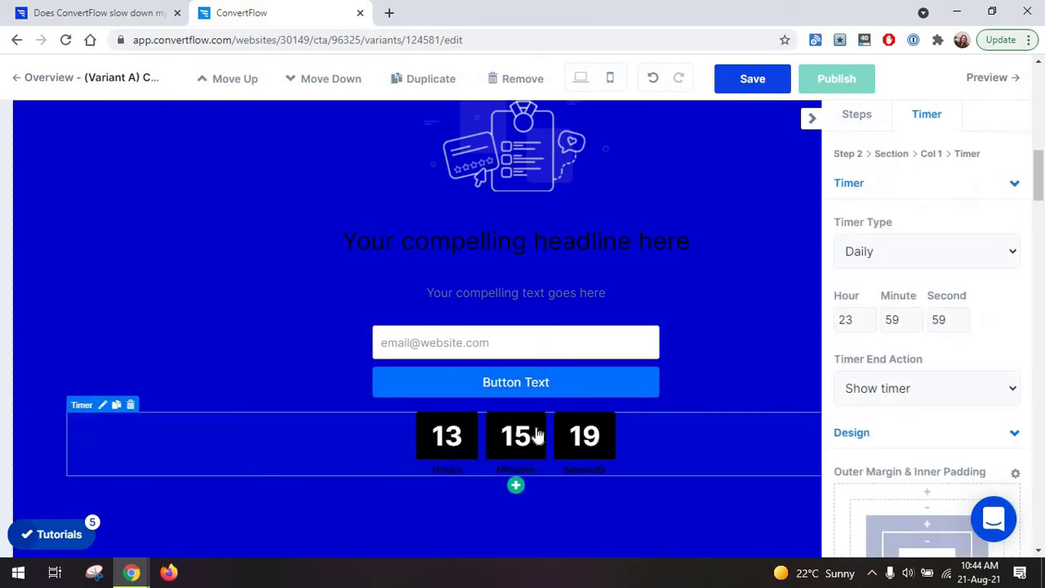
left_click(870, 323)
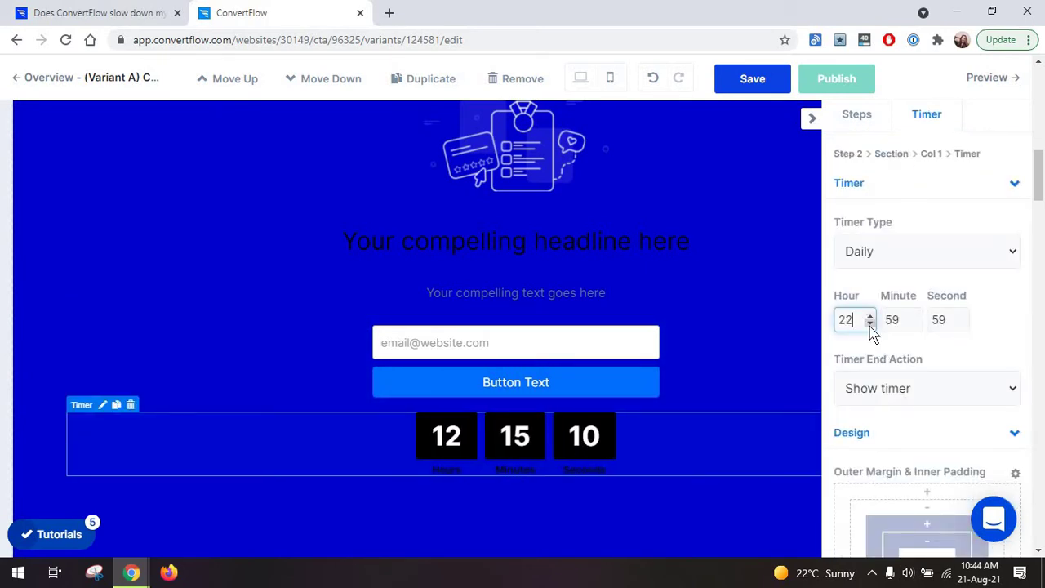
left_click(870, 317)
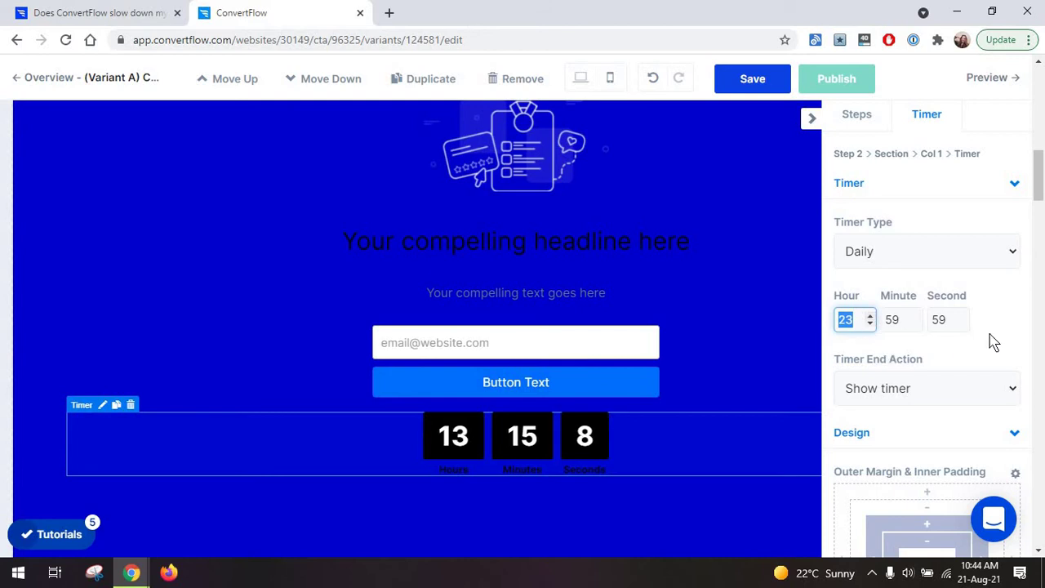
scroll(971, 351, "down", 1)
scroll(931, 302, "up", 1)
left_click(909, 252)
left_click(906, 279)
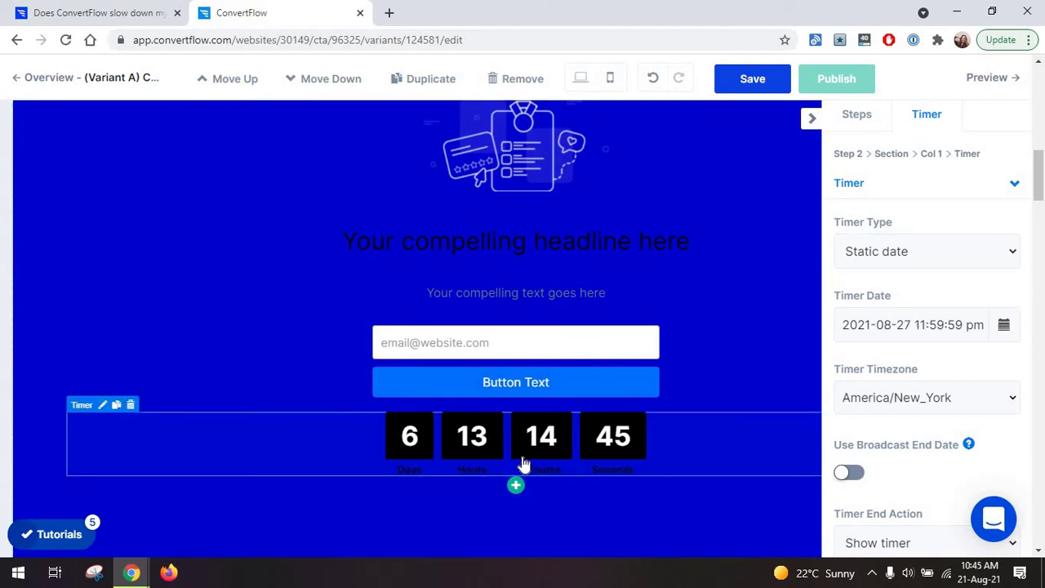
left_click(513, 488)
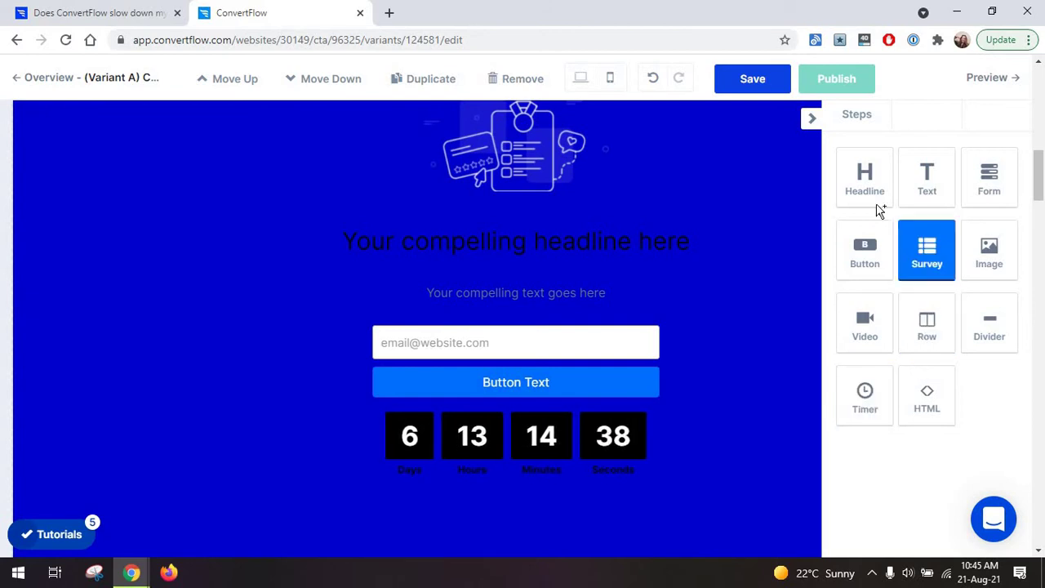
Delete the countdown timer block and add a new empty section below the step.
left_click(967, 247)
scroll(538, 441, "down", 2)
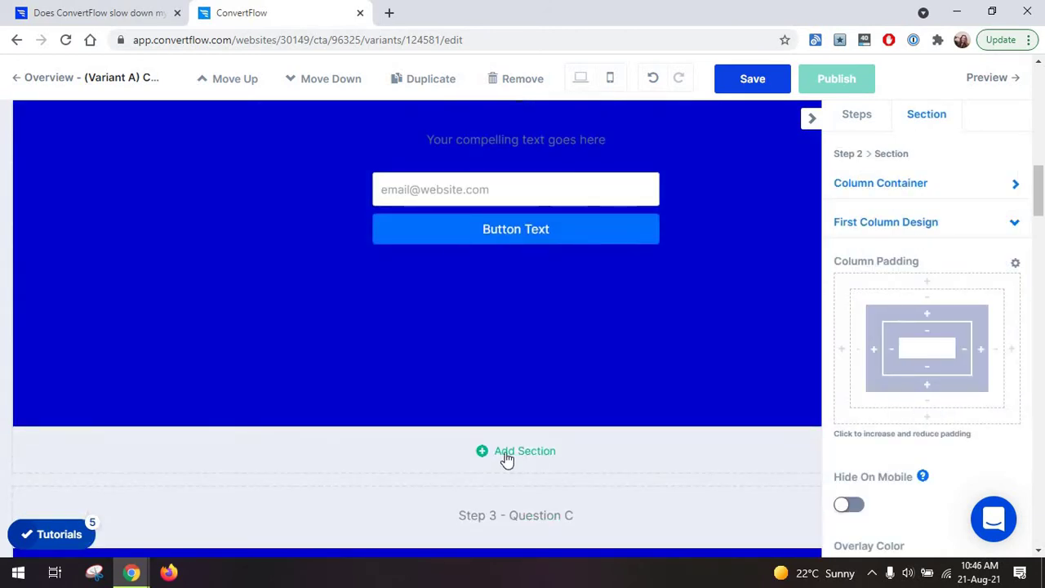
left_click(530, 455)
Place a headline reading 'Your compelling headline here' into the new section's column.
scroll(416, 385, "down", 1)
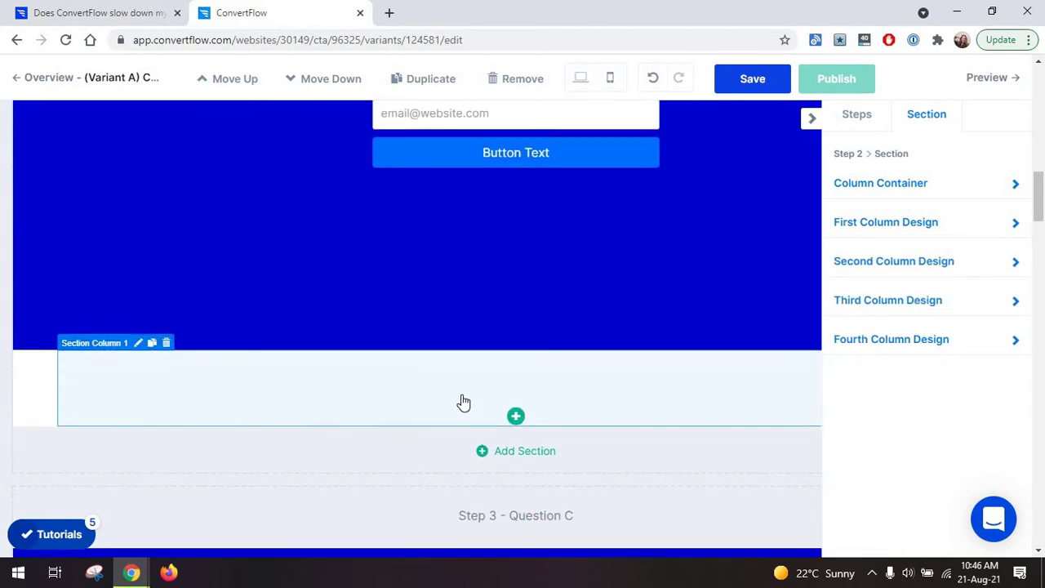
left_click(400, 408)
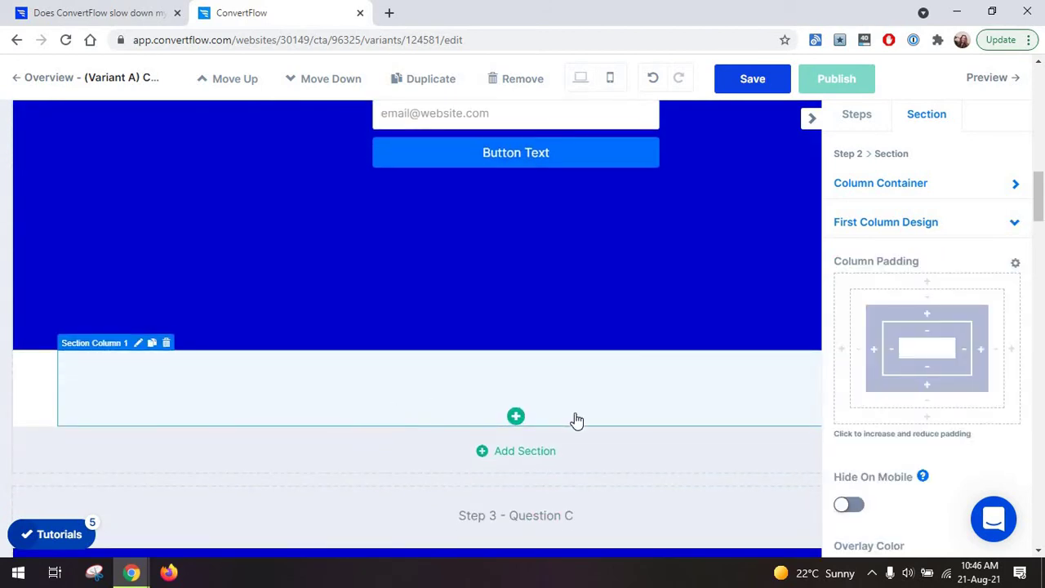
left_click(515, 416)
left_click_drag(865, 196, 516, 437)
left_click(517, 438)
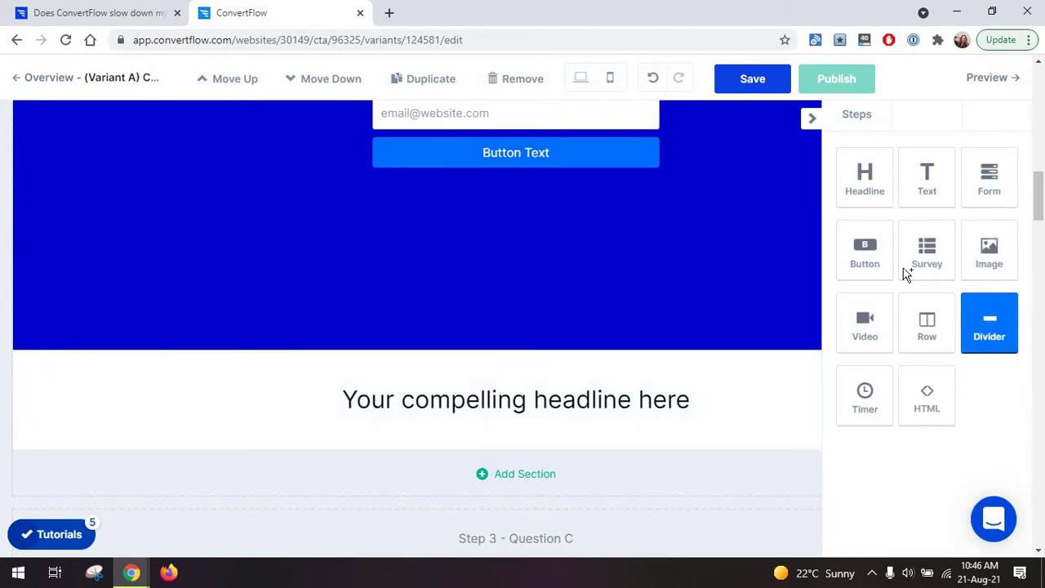
scroll(1038, 176, "down", 1)
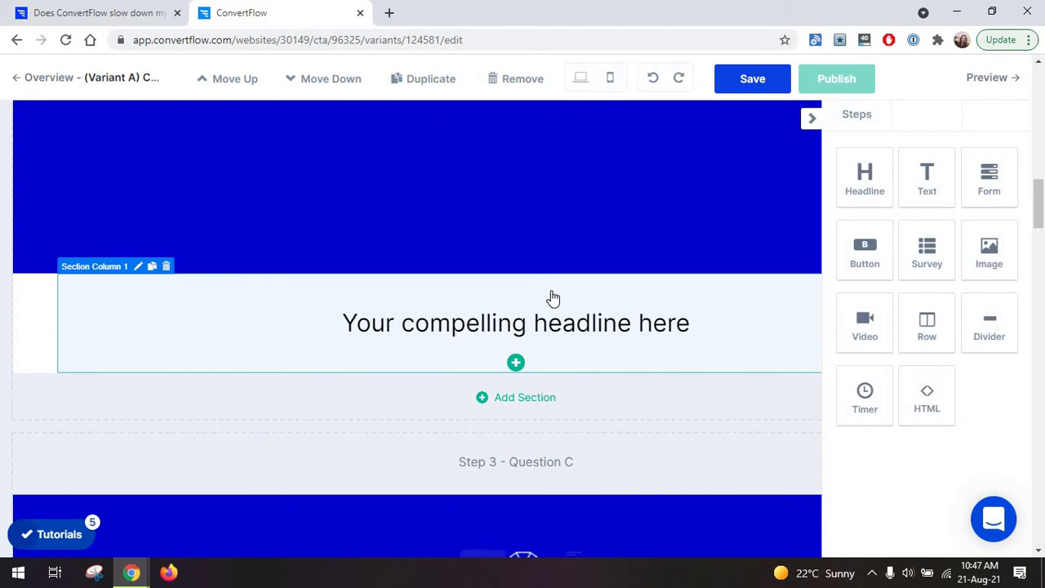
scroll(552, 298, "down", 2)
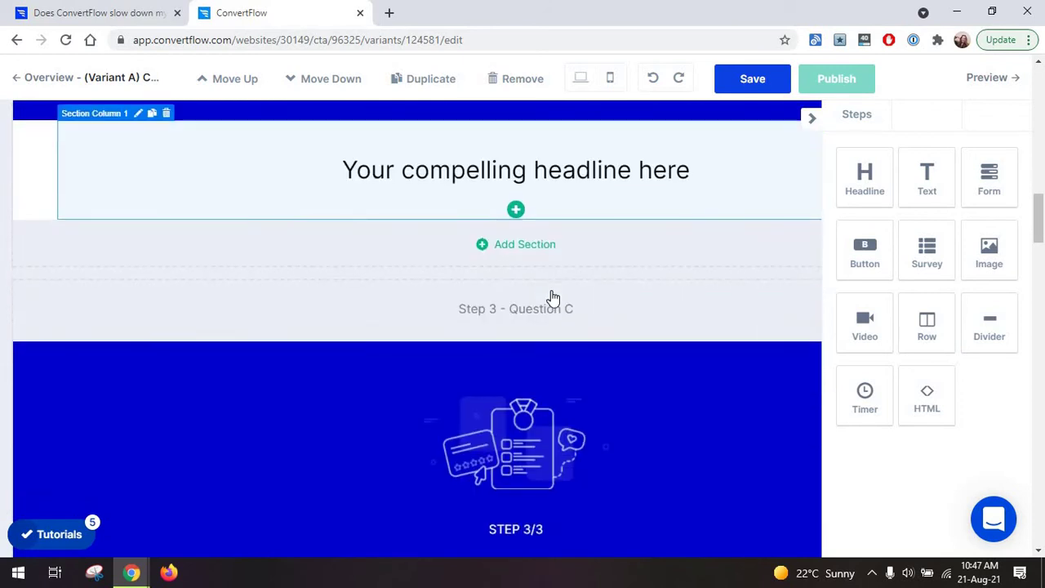
scroll(707, 317, "down", 10)
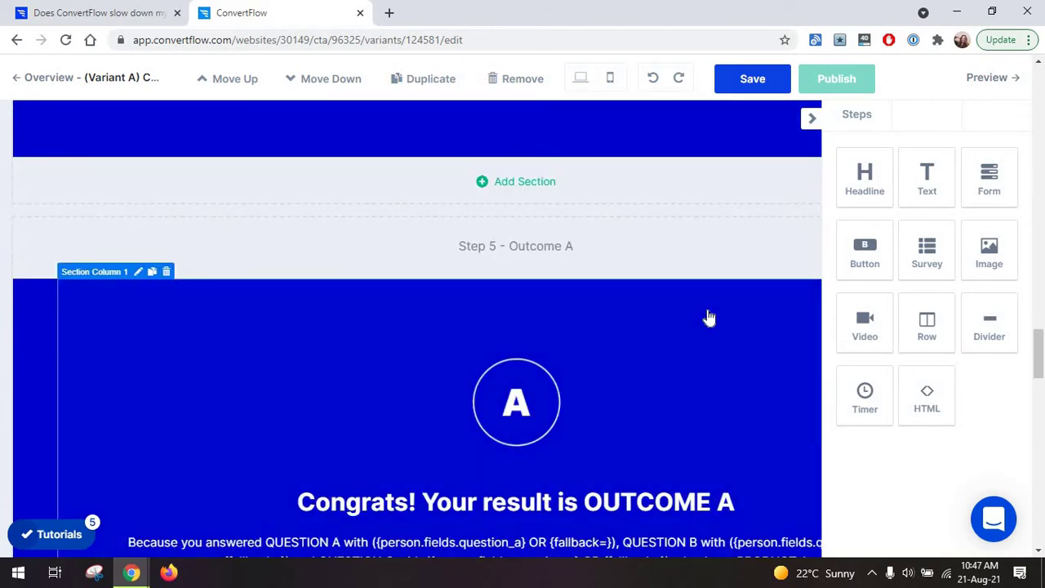
scroll(707, 318, "up", 5)
Save the quiz, confirming deletion of removed elements and acknowledging the unpublished-changes notice.
left_click(730, 87)
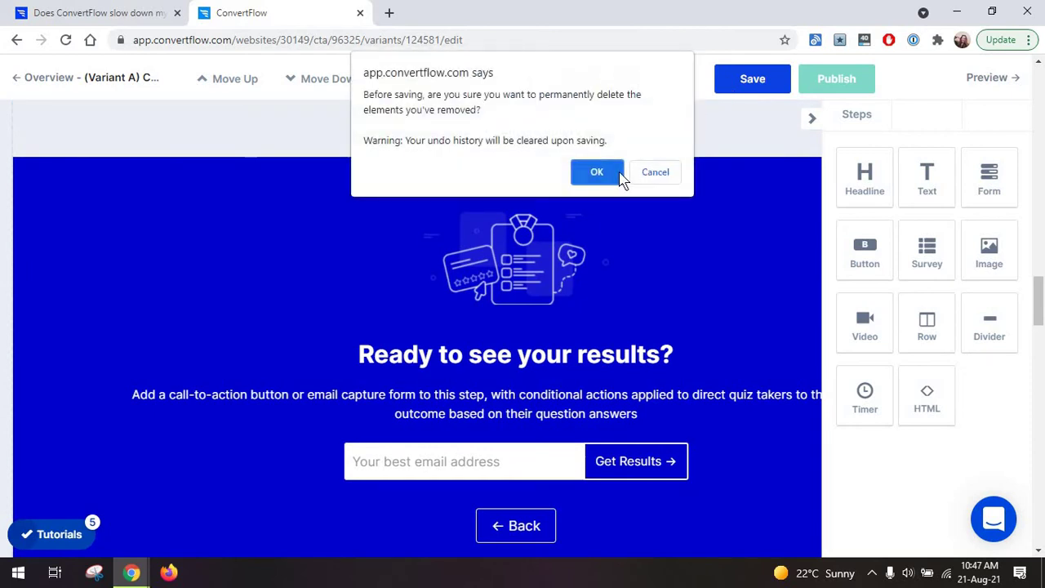
left_click(618, 175)
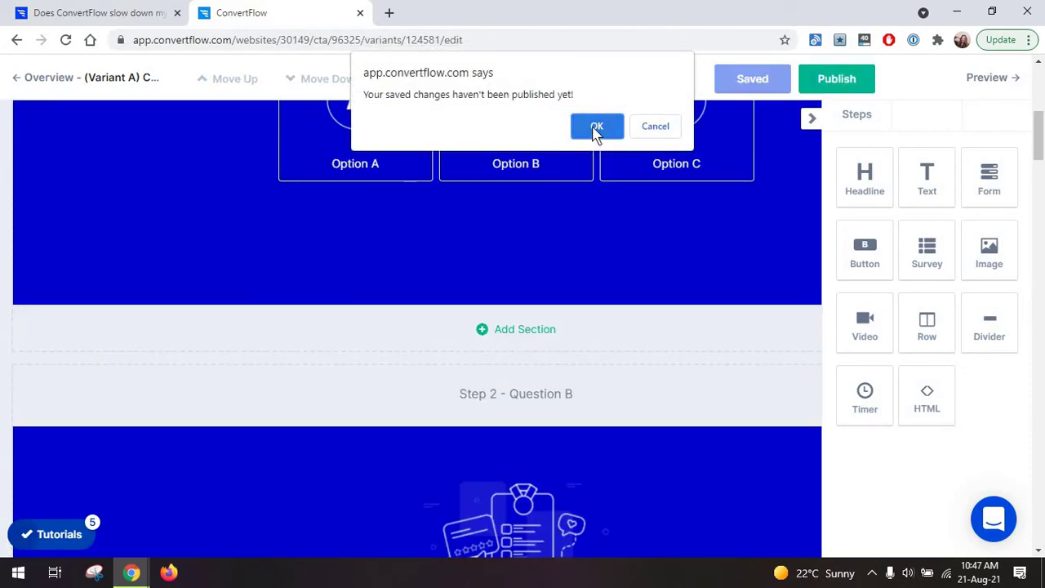
left_click(595, 128)
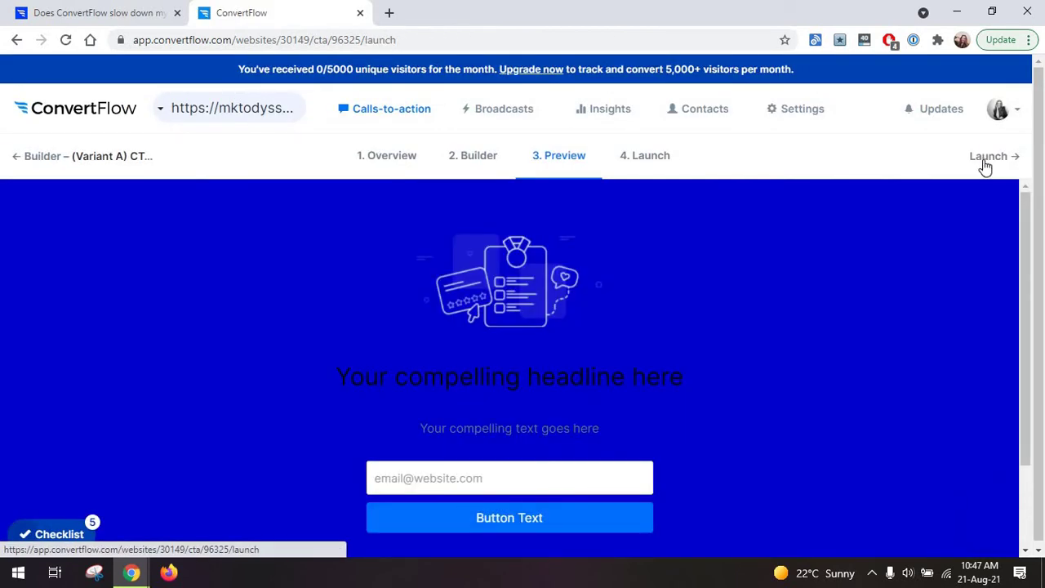
Keep the convertflowpages domain in the launch settings, then close the quiz page tab.
left_click(986, 163)
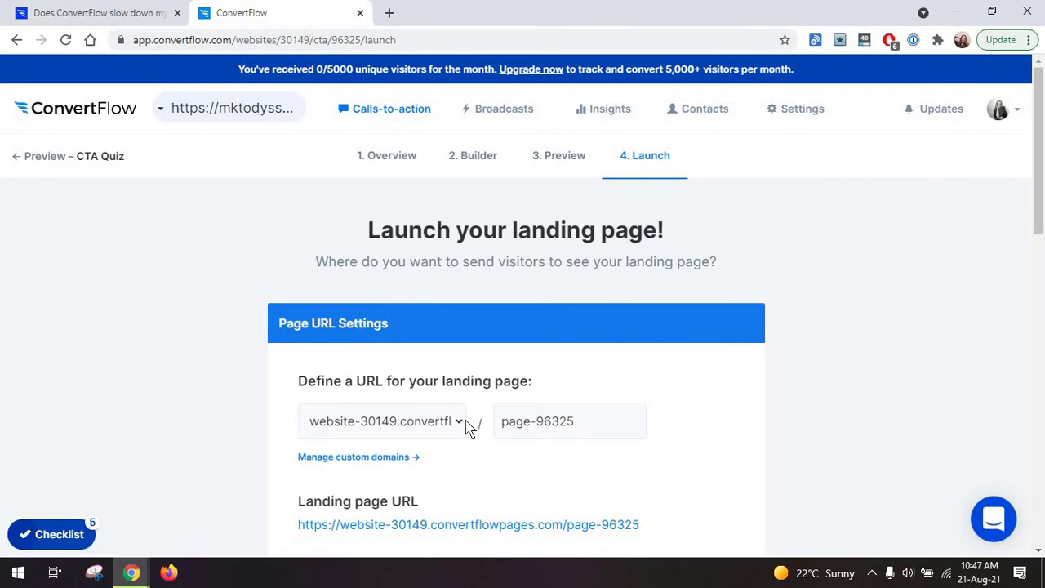
scroll(452, 350, "down", 3)
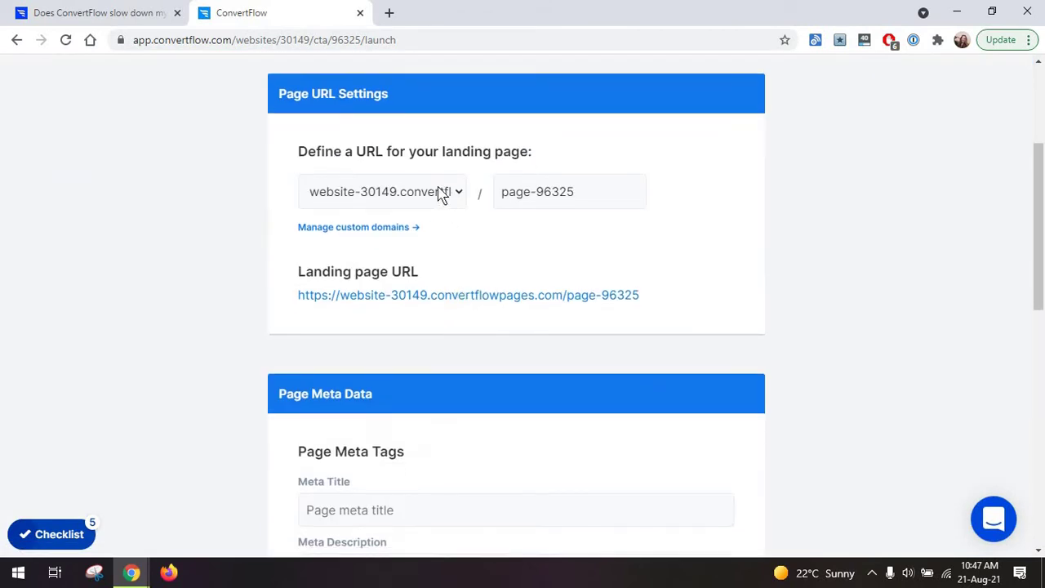
left_click(443, 193)
left_click(367, 214)
scroll(399, 327, "up", 2)
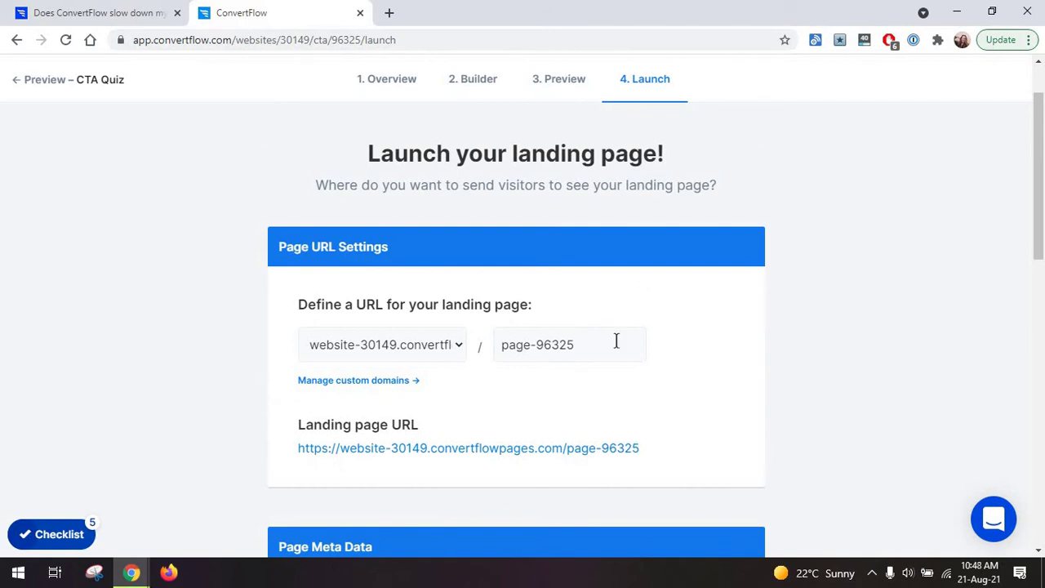
scroll(616, 341, "down", 2)
scroll(571, 285, "up", 1)
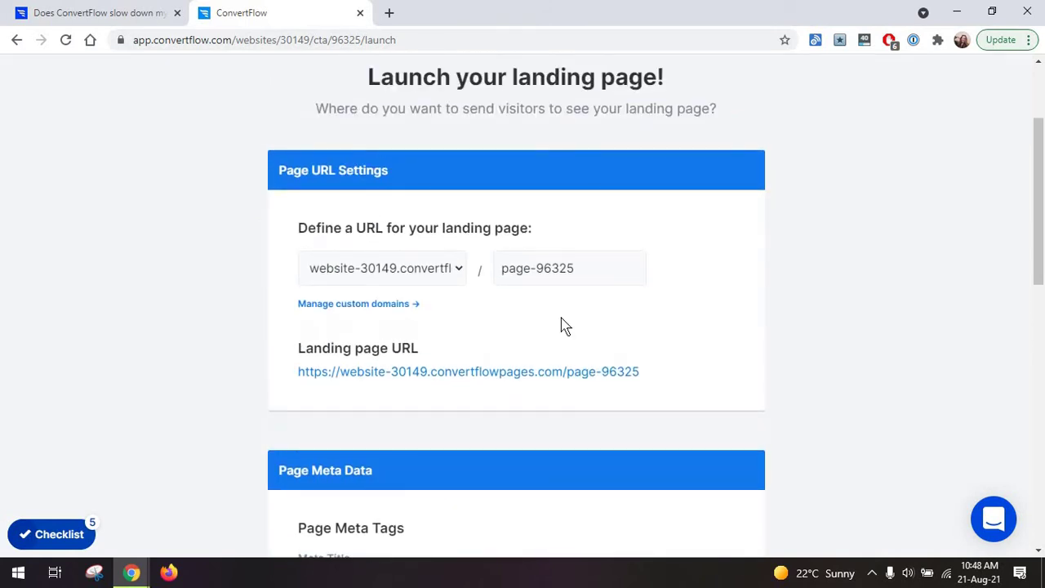
scroll(492, 379, "up", 1)
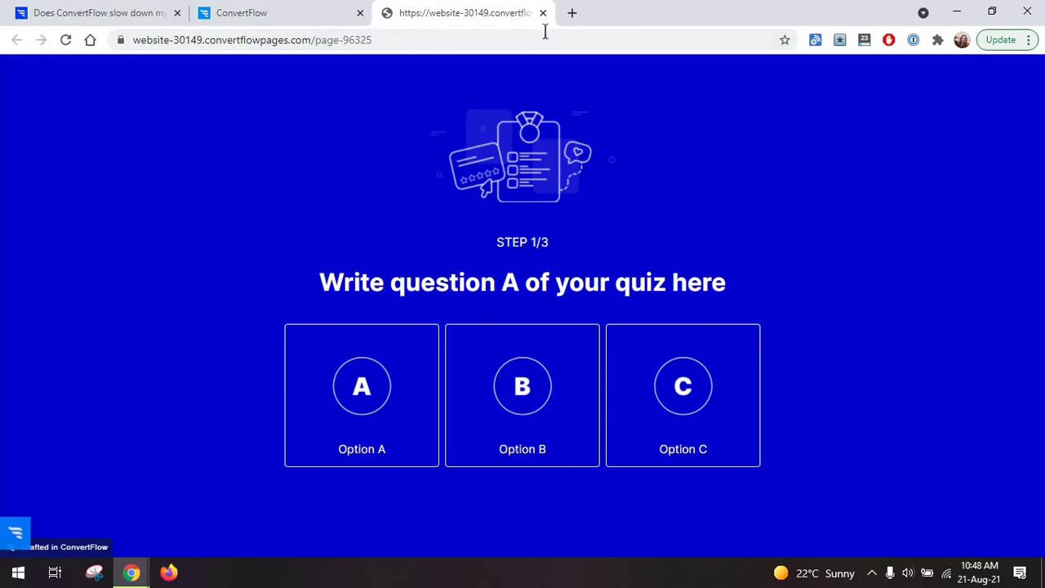
key("ctrl+w")
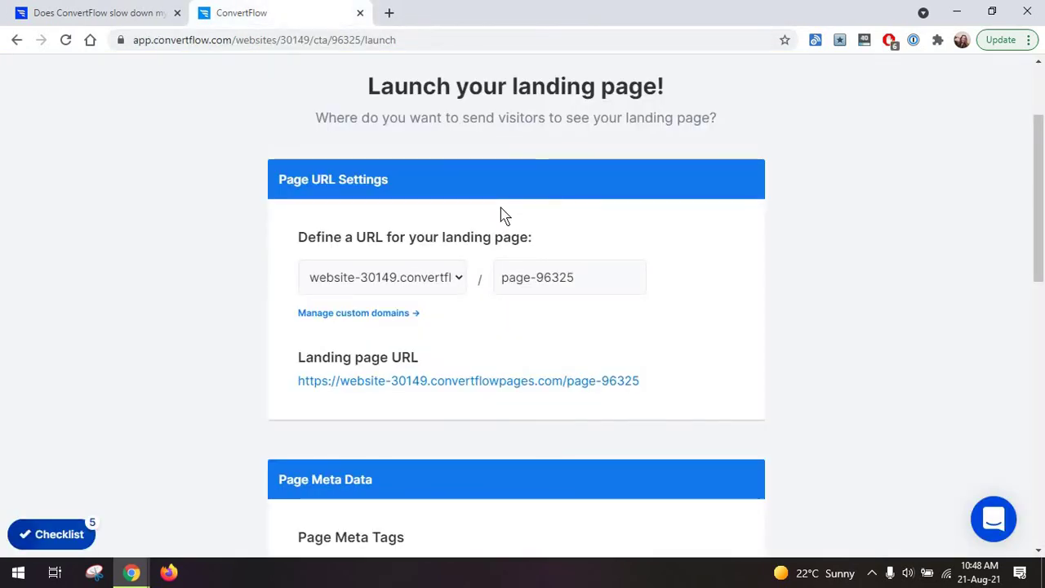
Review Page Meta Data and Open Graph Tags, then save the landing page launch settings.
scroll(502, 215, "down", 4)
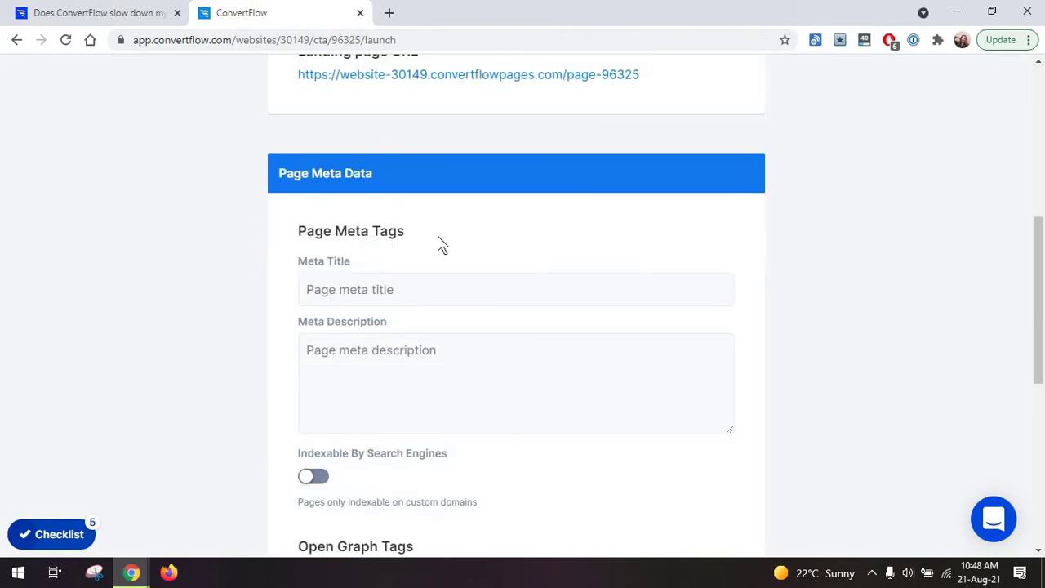
scroll(442, 243, "down", 1)
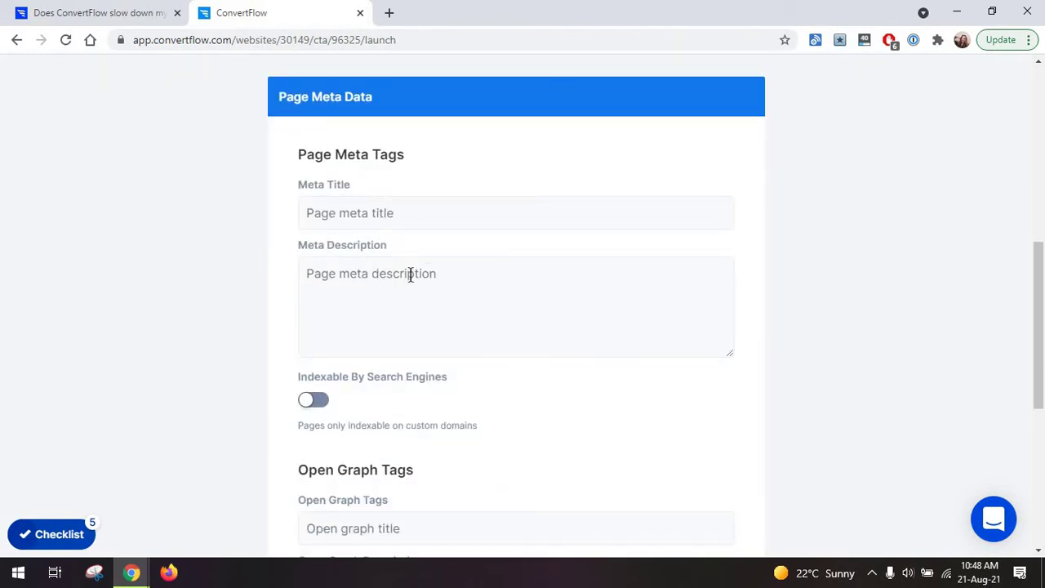
scroll(411, 274, "down", 4)
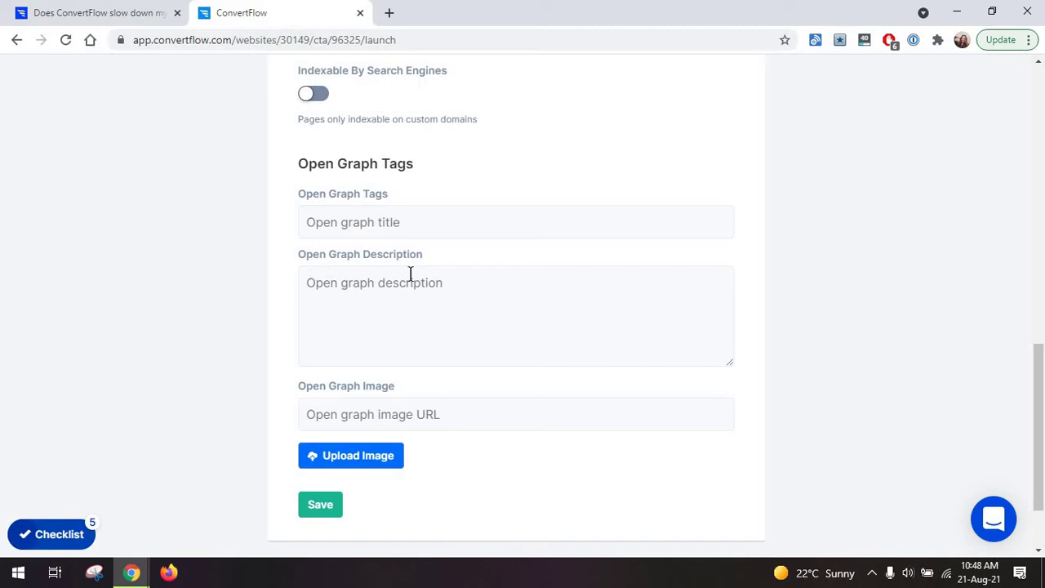
scroll(410, 274, "up", 5)
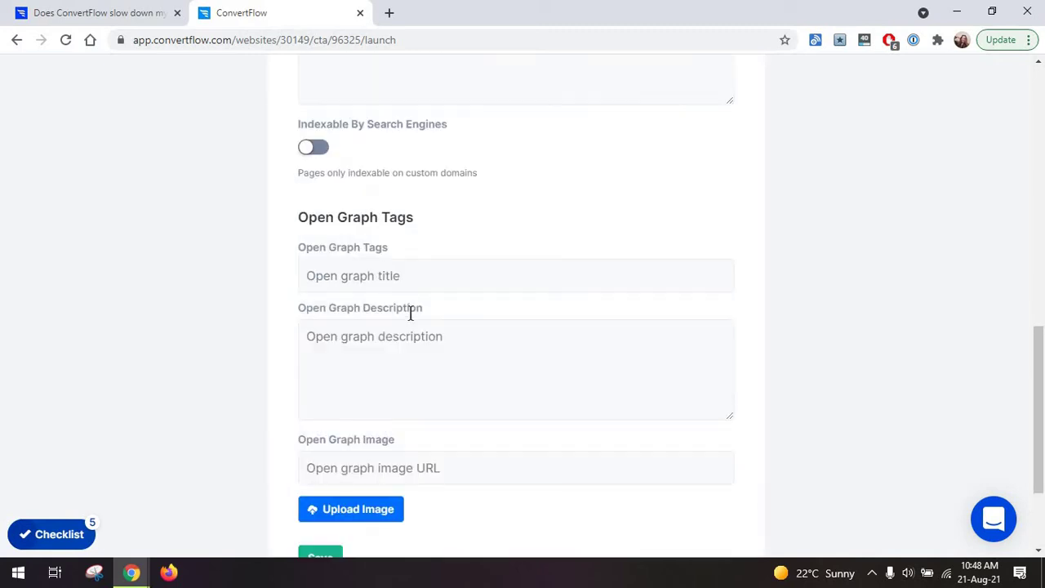
scroll(411, 312, "down", 7)
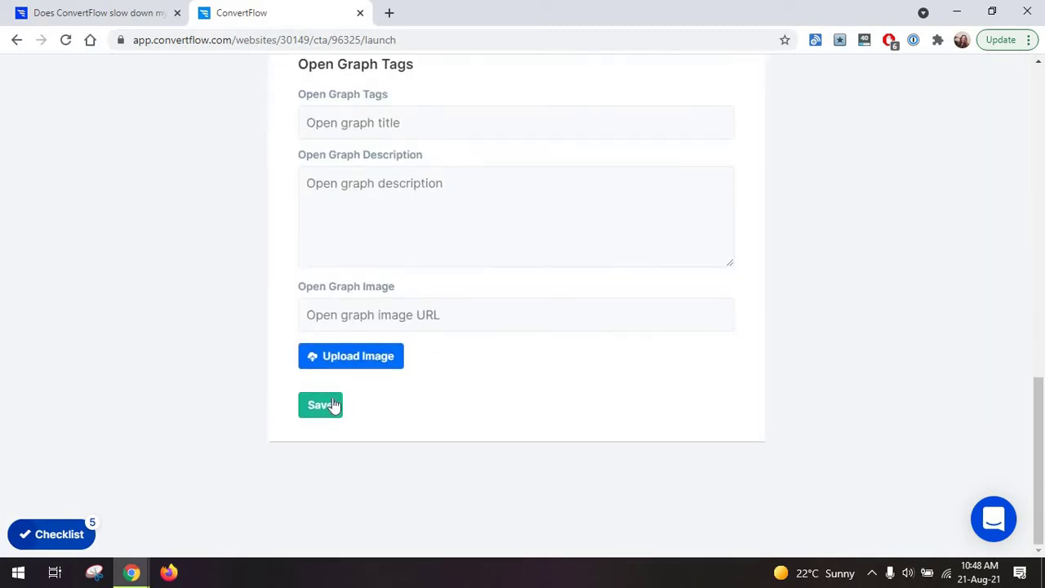
left_click(333, 405)
scroll(334, 405, "up", 7)
scroll(336, 402, "up", 4)
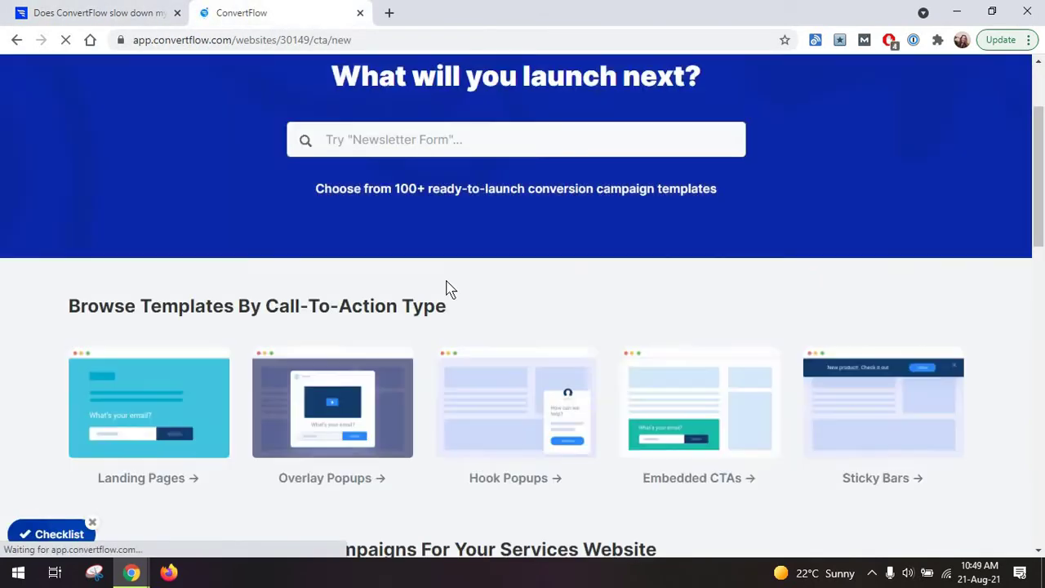
Browse the overlay popup templates and preview the Health & wellness cart abandonment template.
scroll(448, 289, "down", 2)
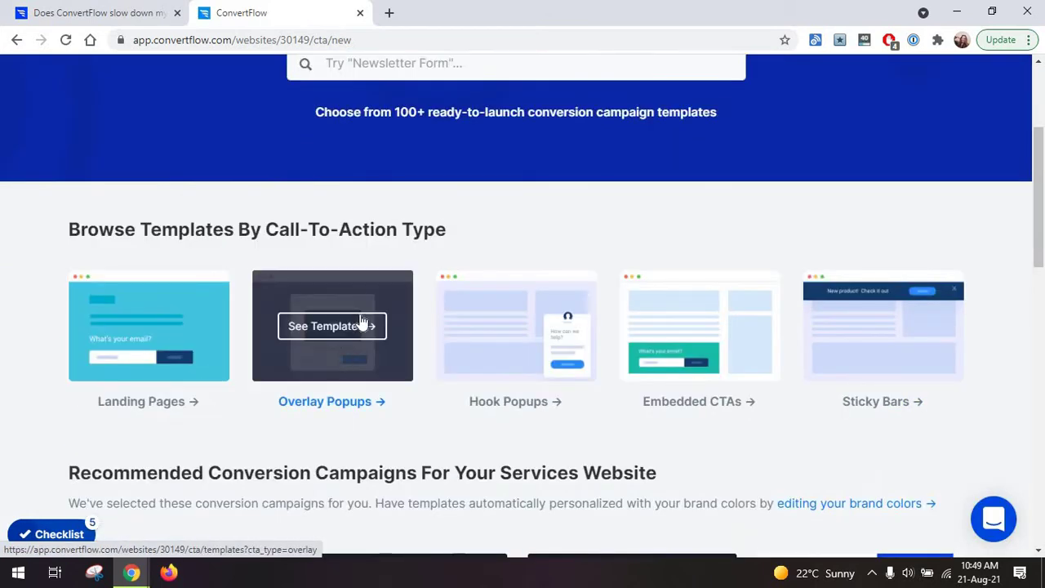
left_click(354, 327)
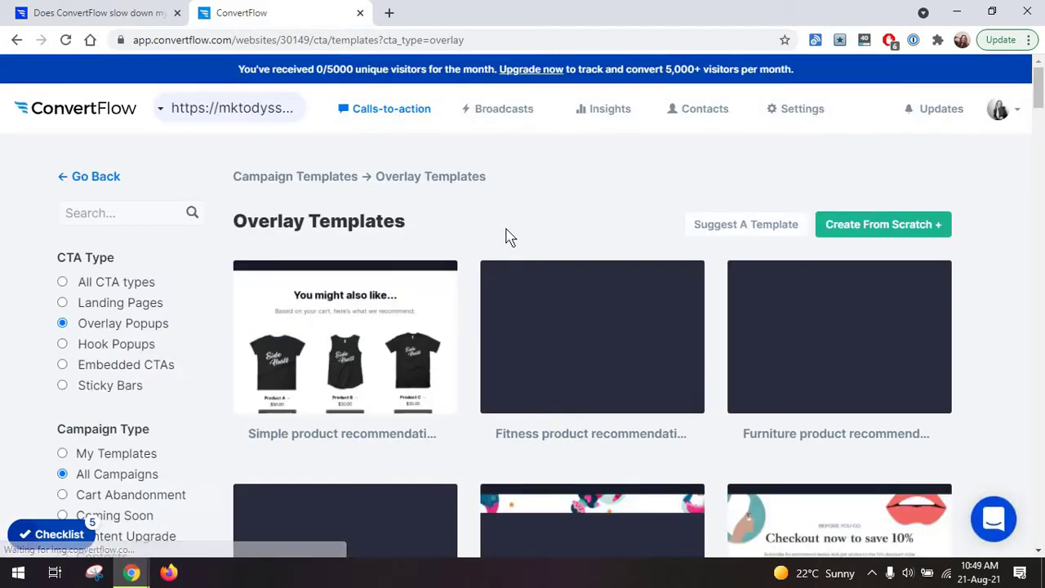
scroll(457, 258, "down", 1)
scroll(457, 258, "down", 2)
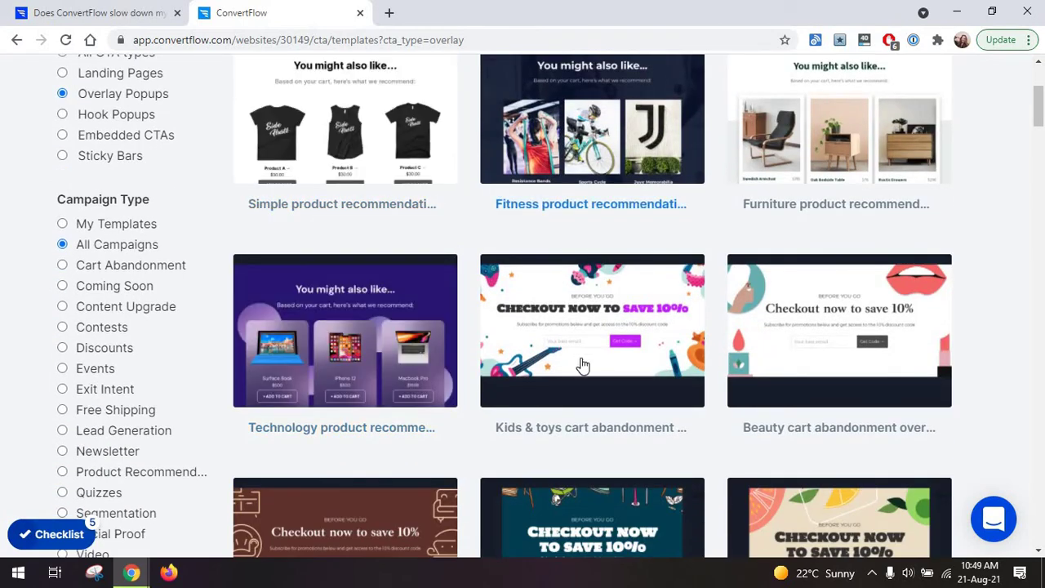
scroll(490, 322, "down", 2)
scroll(457, 286, "up", 3)
scroll(414, 337, "down", 7)
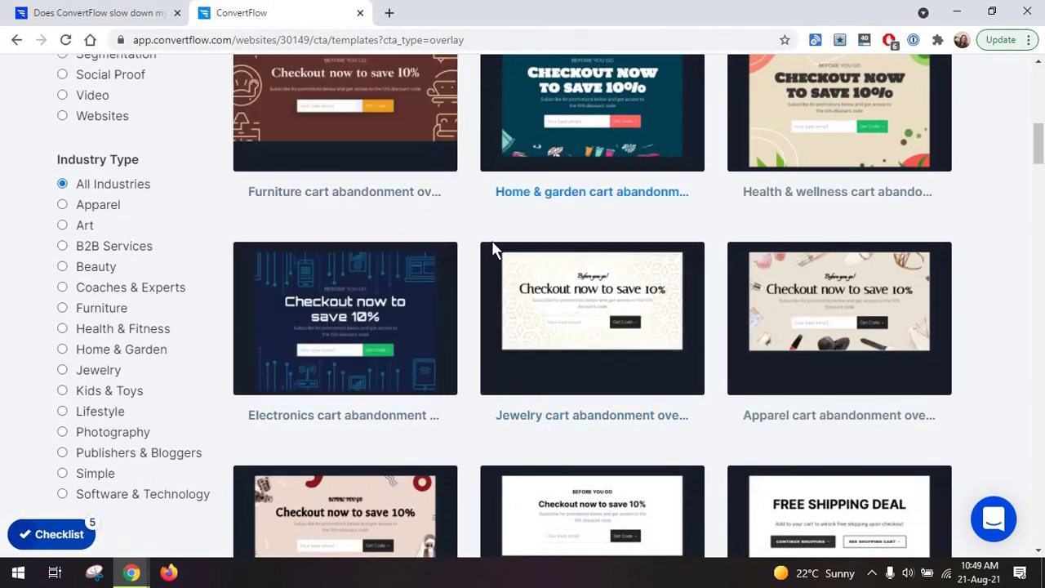
scroll(492, 247, "up", 2)
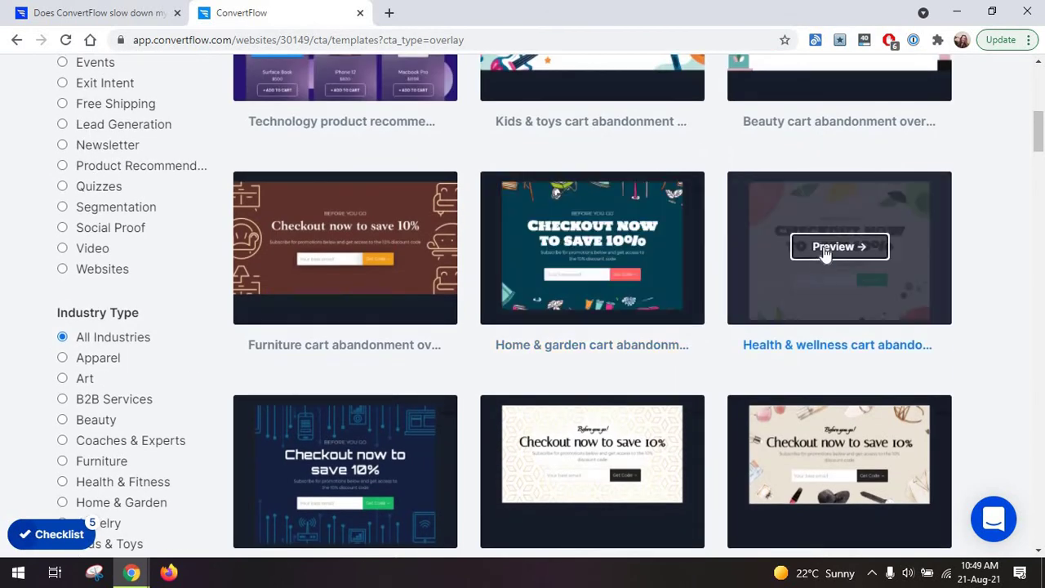
left_click(824, 253)
Use the template and inspect the popup's headline and email signup form.
left_click(892, 116)
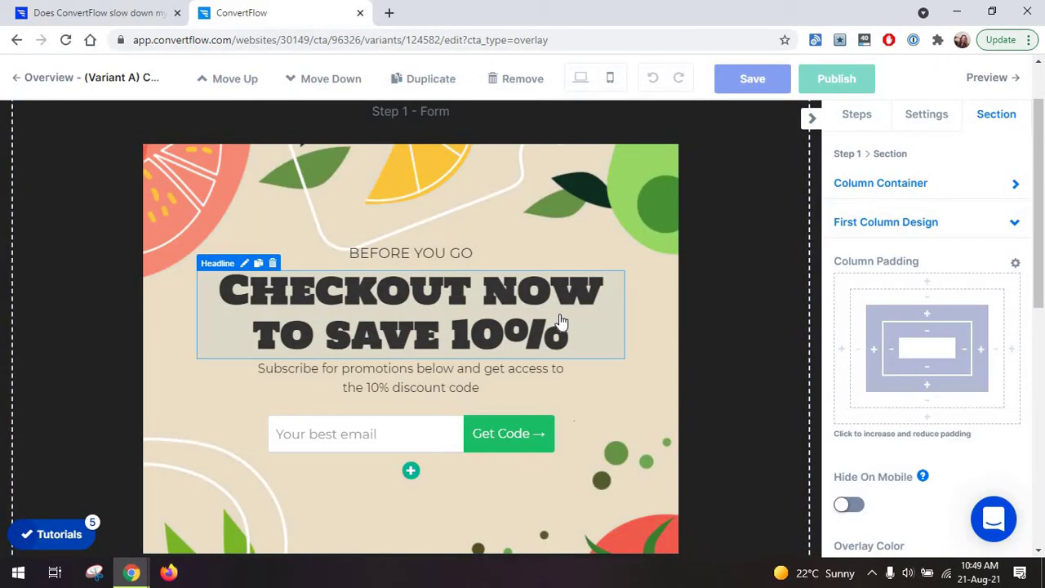
left_click(559, 322)
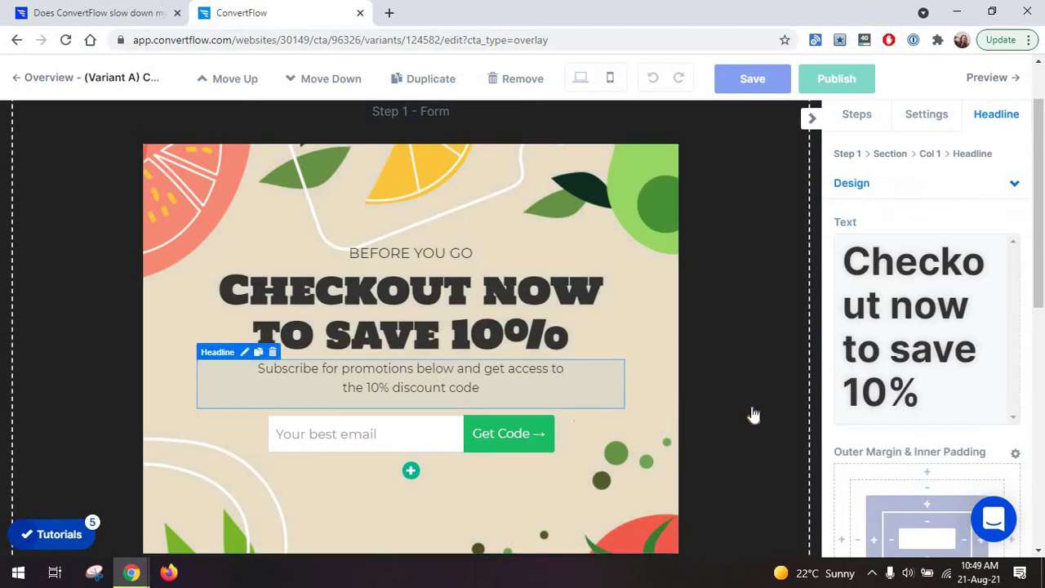
left_click(404, 433)
scroll(657, 341, "up", 1)
scroll(656, 340, "down", 2)
scroll(655, 349, "up", 2)
scroll(653, 351, "down", 2)
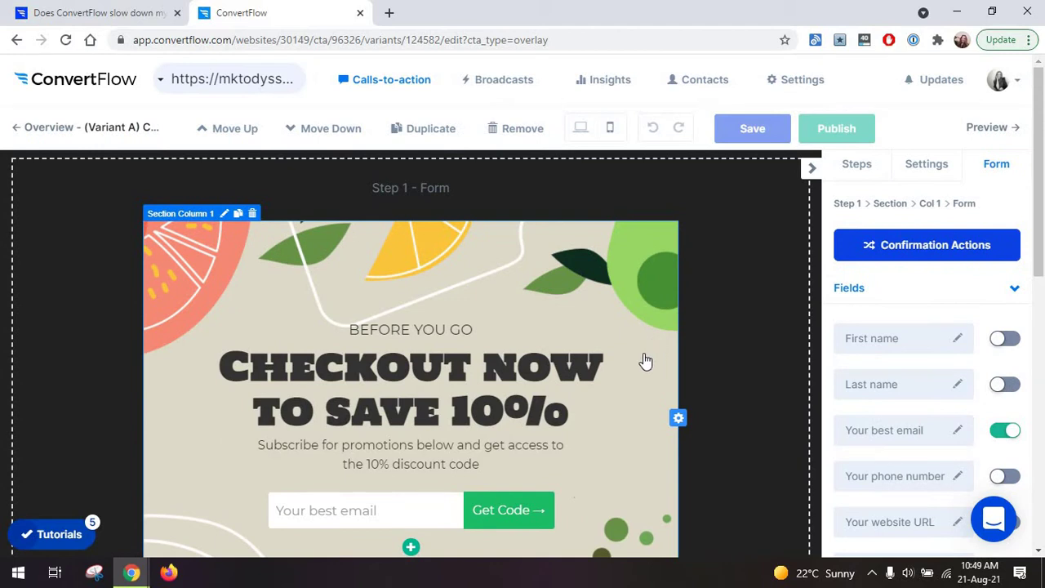
scroll(643, 363, "down", 4)
scroll(642, 368, "up", 4)
Select Step 1 in the Steps list, then view the popup's container settings.
left_click(857, 118)
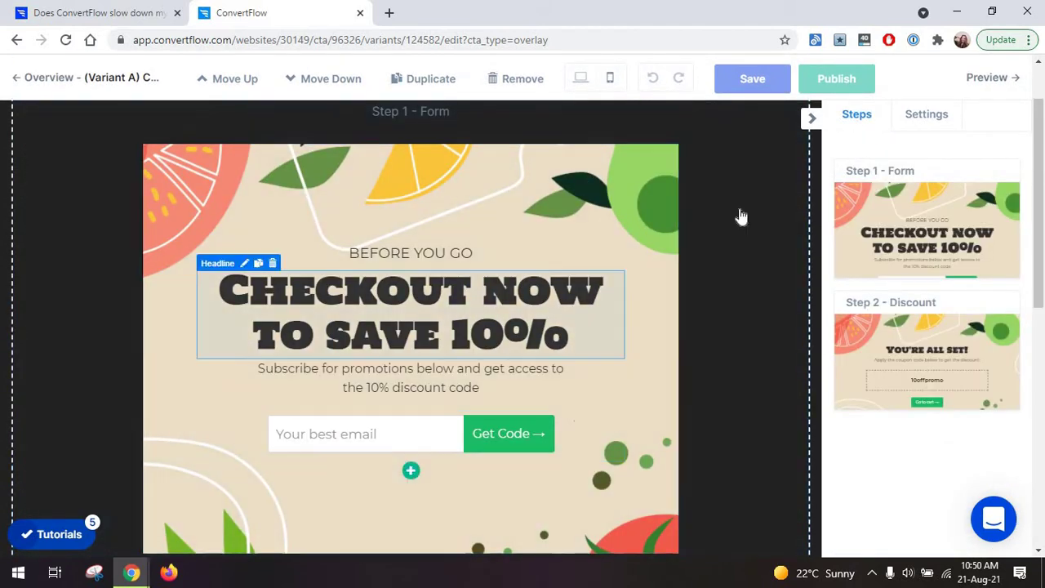
left_click(775, 205)
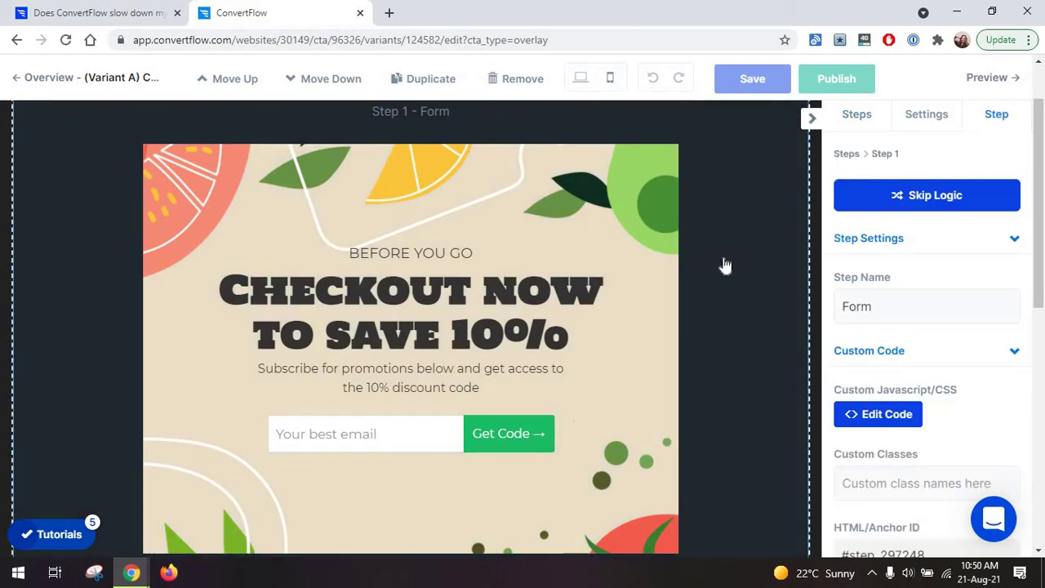
scroll(707, 268, "down", 2)
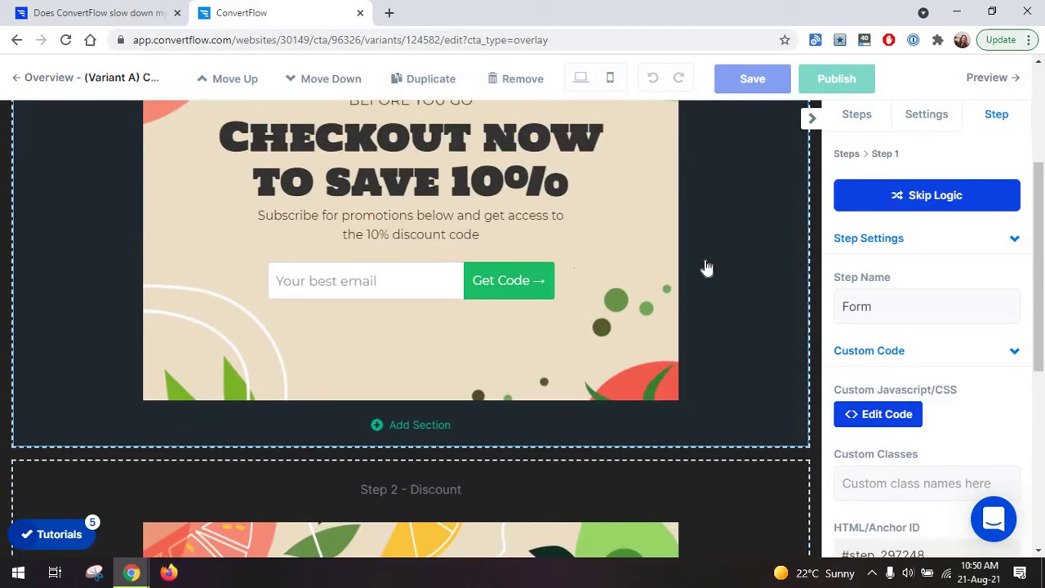
scroll(707, 268, "up", 3)
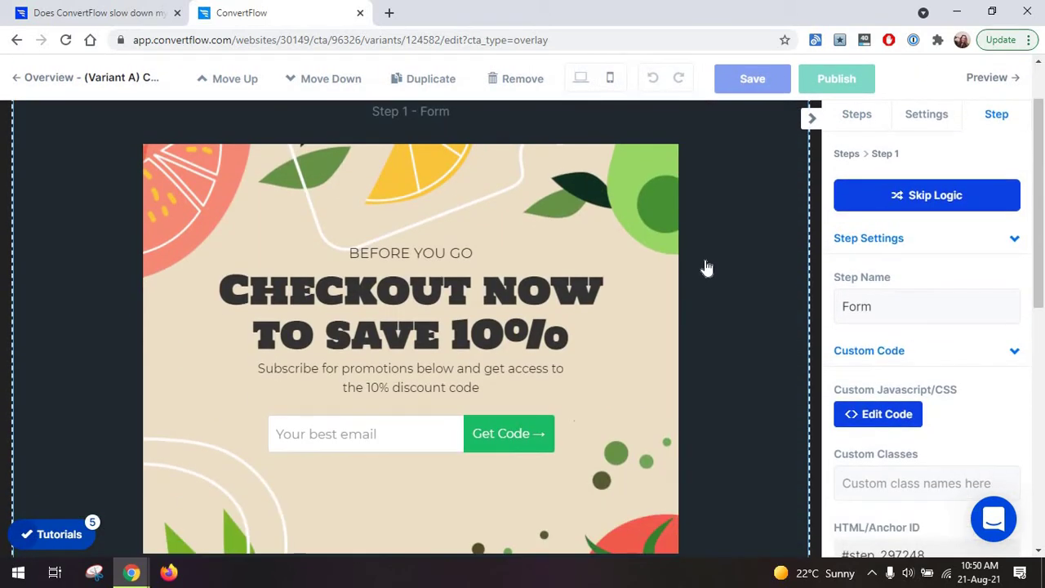
left_click(922, 119)
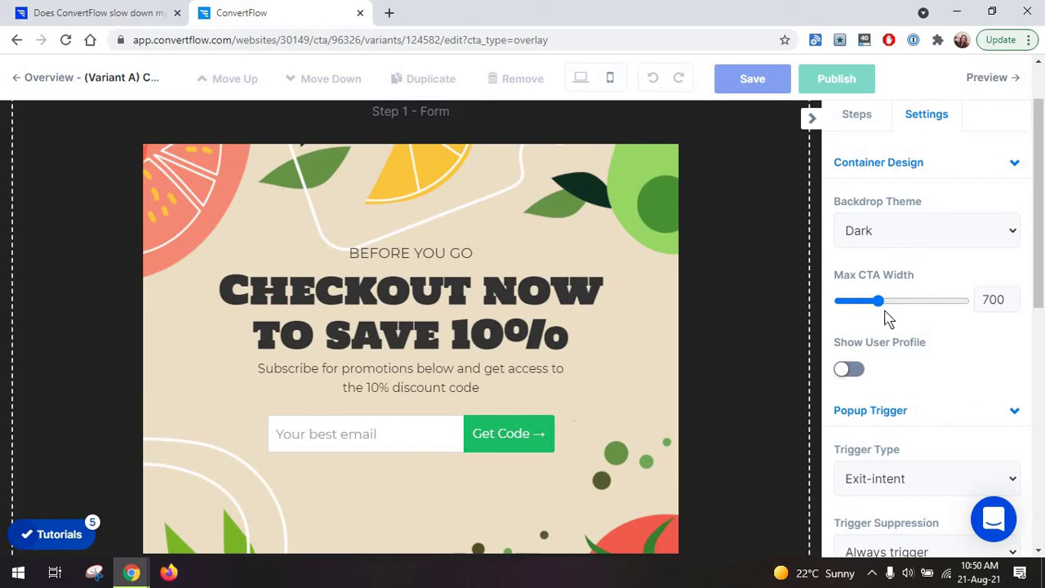
Switch the backdrop theme to Light and then back to Dark.
scroll(890, 349, "down", 8)
scroll(893, 353, "up", 7)
scroll(892, 353, "up", 1)
left_click(926, 230)
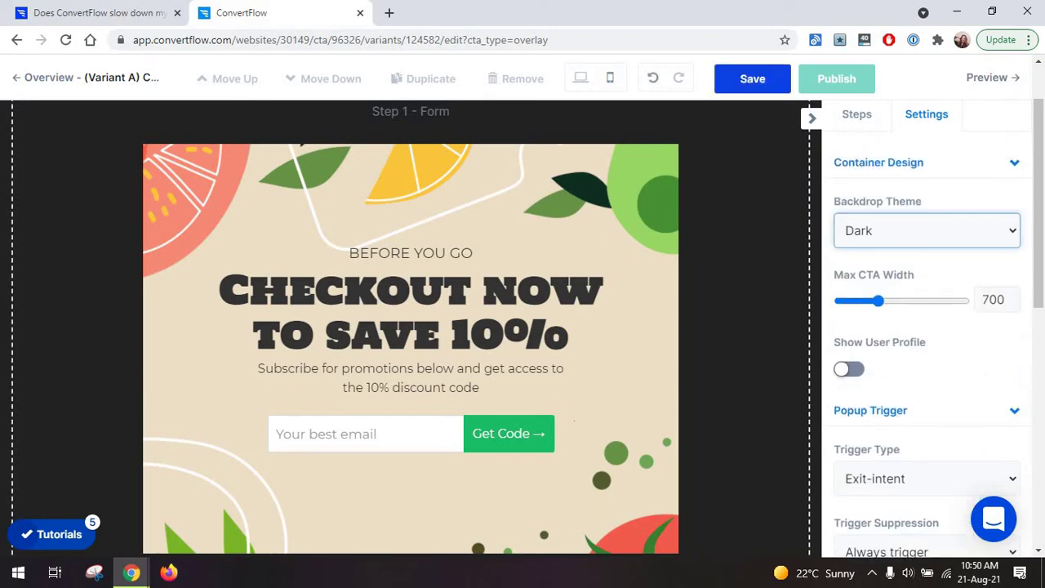
left_click(914, 237)
left_click(905, 258)
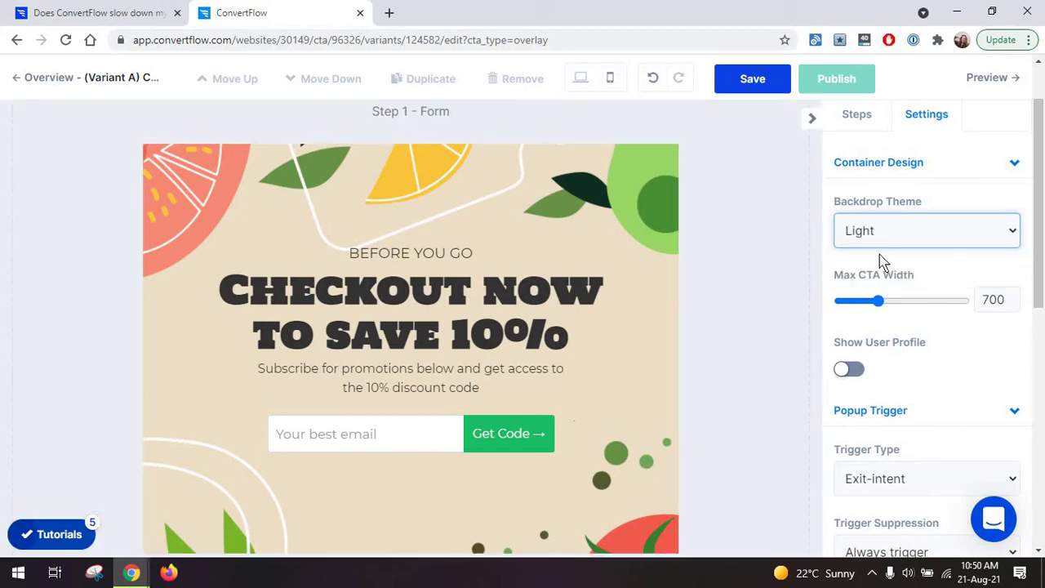
left_click(886, 237)
left_click(885, 275)
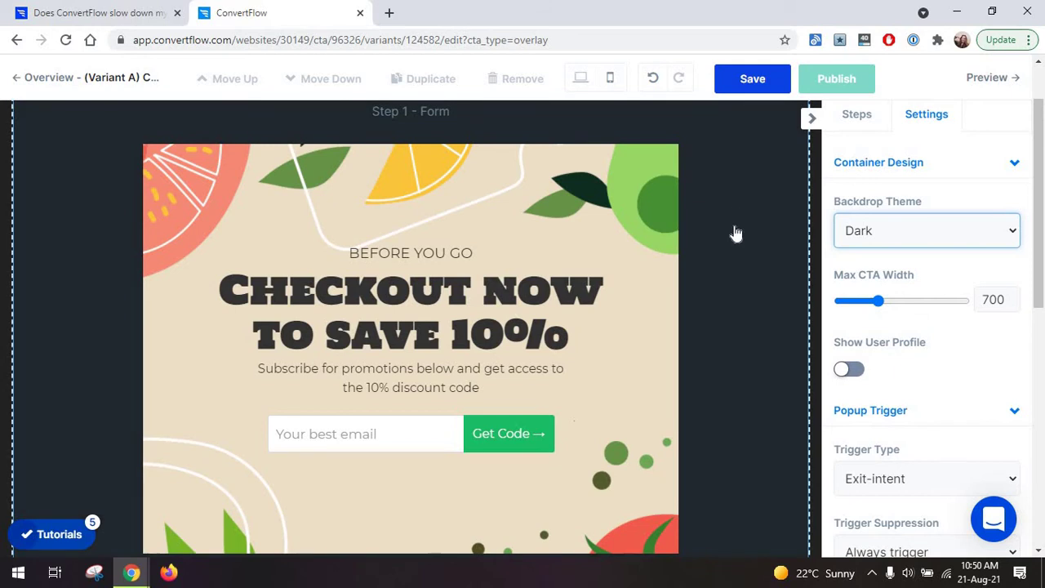
Set the max CTA width to 1021 and turn on Show User Profile.
left_click_drag(880, 303, 874, 304)
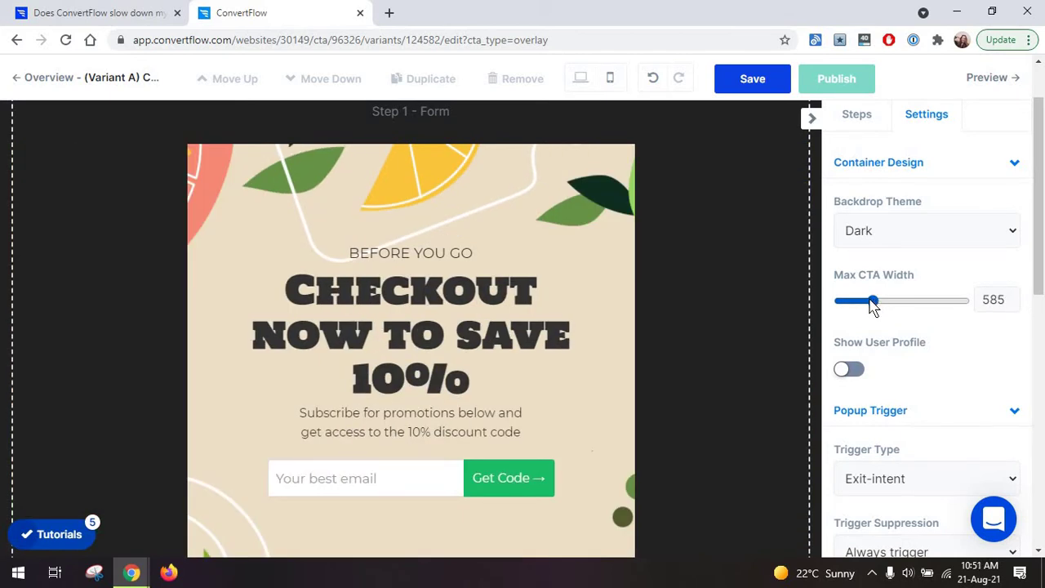
left_click_drag(872, 303, 846, 308)
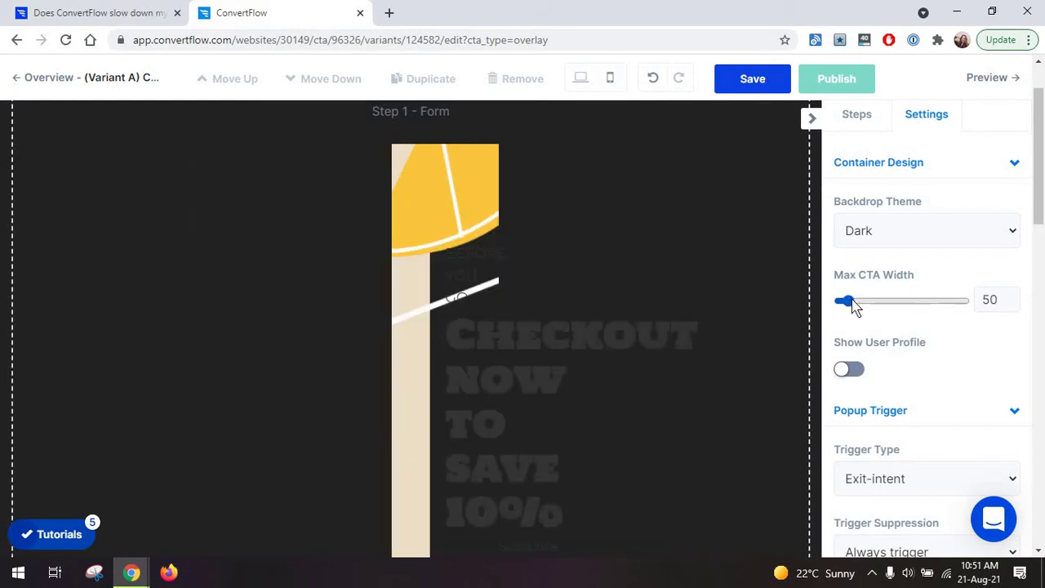
left_click(897, 302)
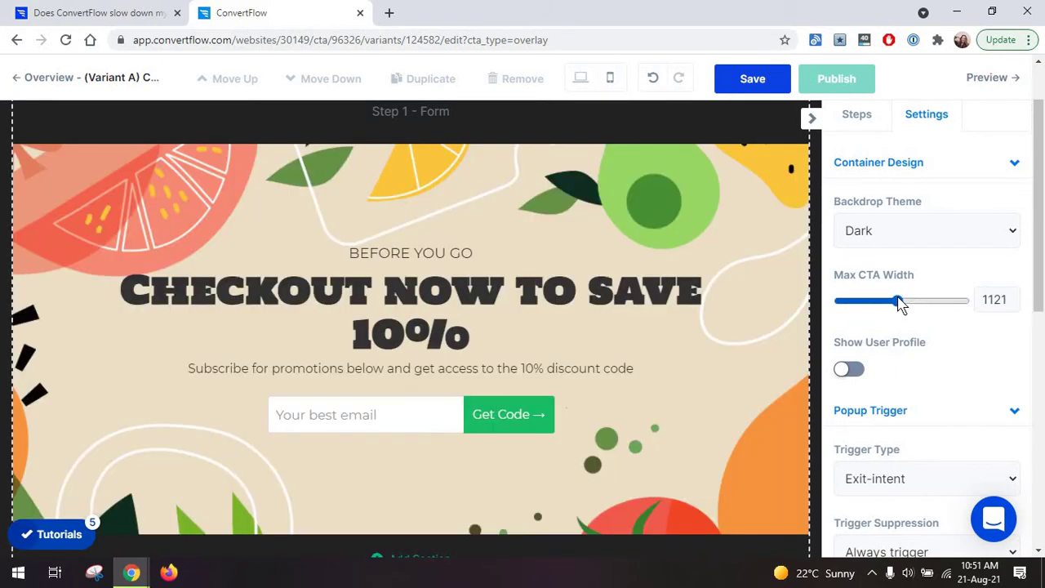
left_click_drag(897, 302, 892, 302)
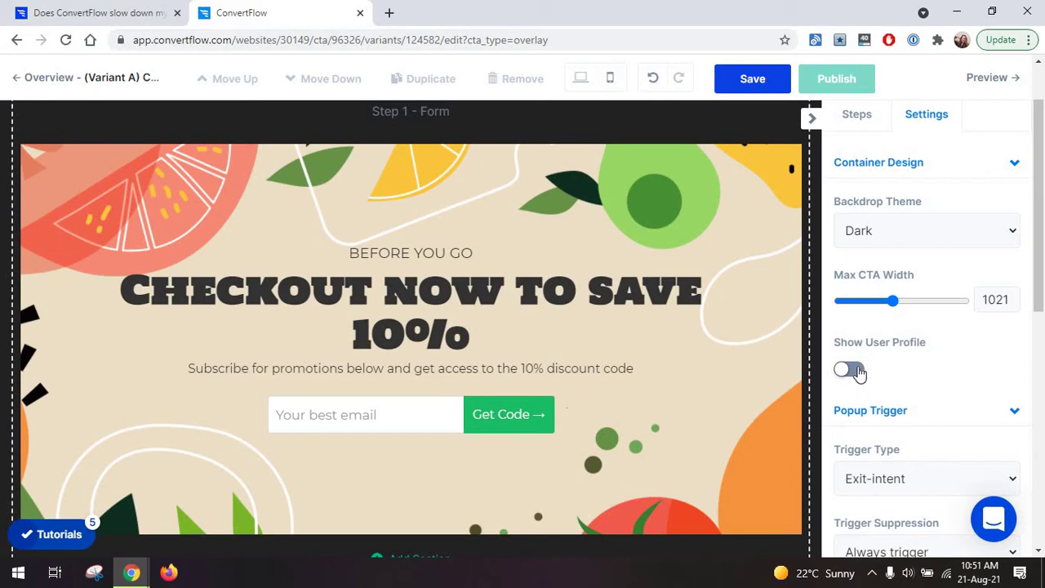
left_click(849, 370)
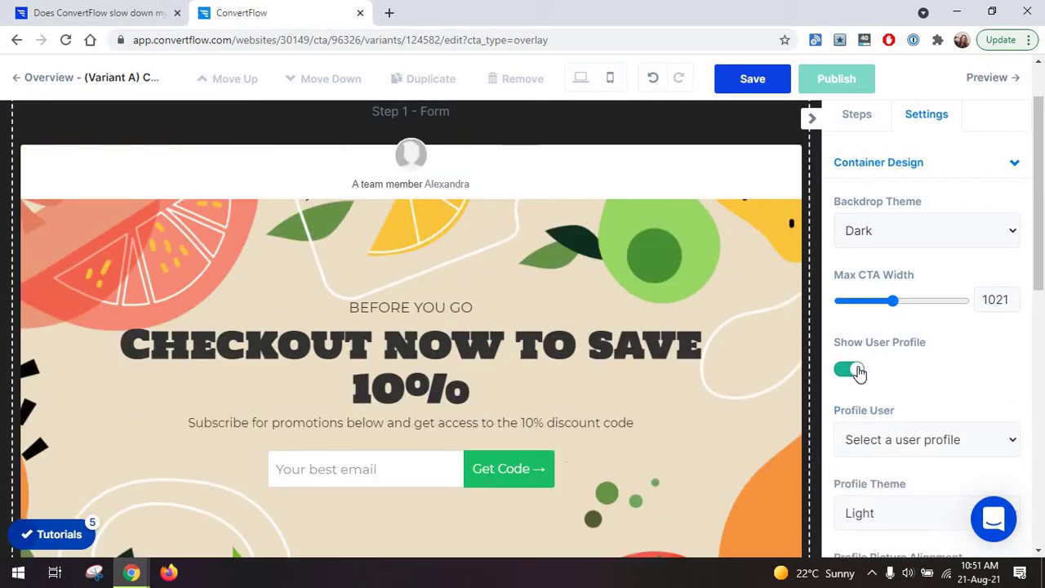
Hide the user profile again and reopen the Popup Trigger settings.
left_click(848, 370)
scroll(918, 286, "down", 2)
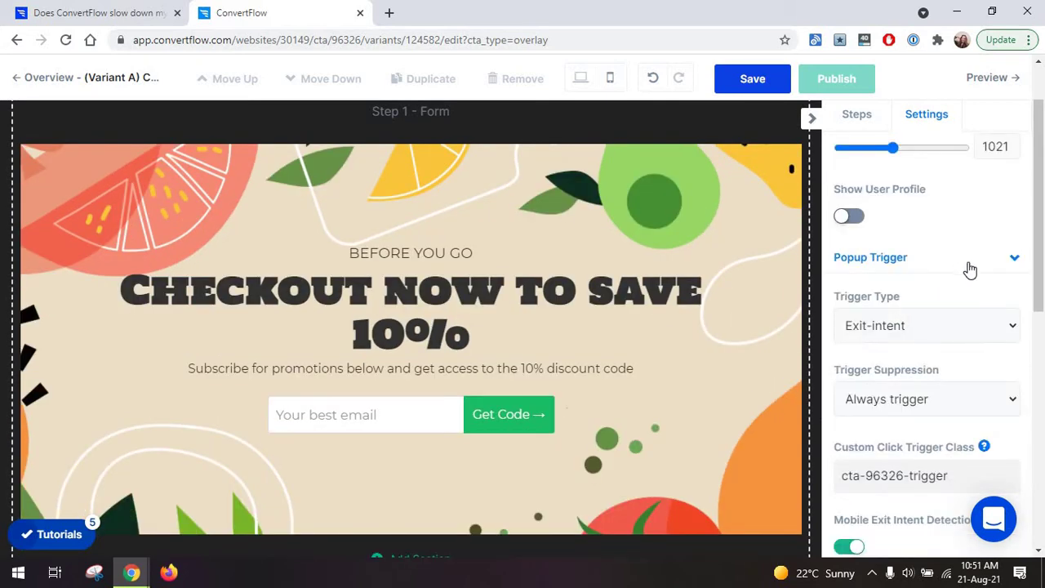
left_click(1010, 262)
left_click(1006, 264)
Try a Scroll point trigger, then a Time delay trigger of 10 seconds.
left_click(912, 330)
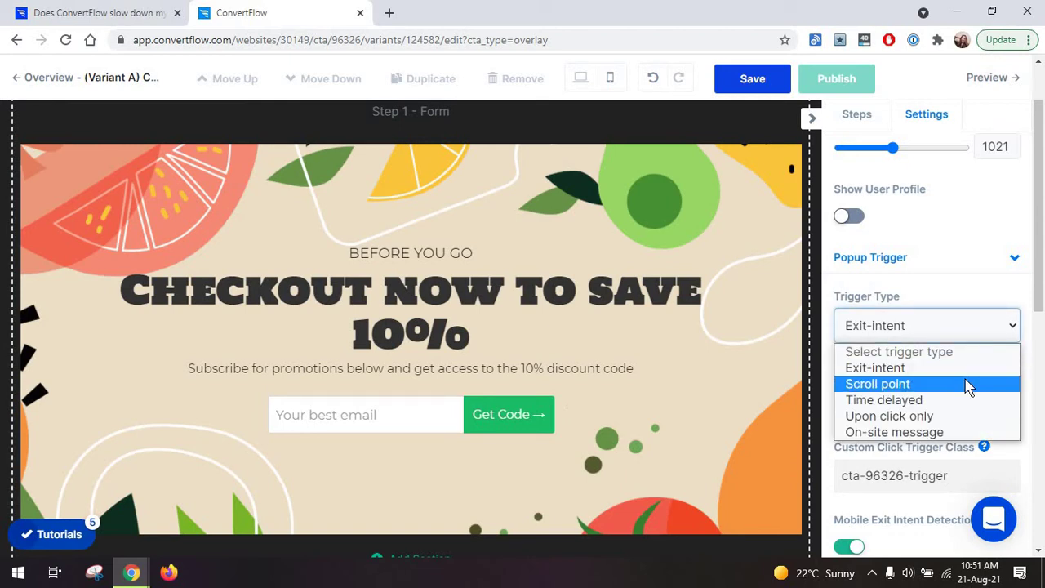
left_click(967, 385)
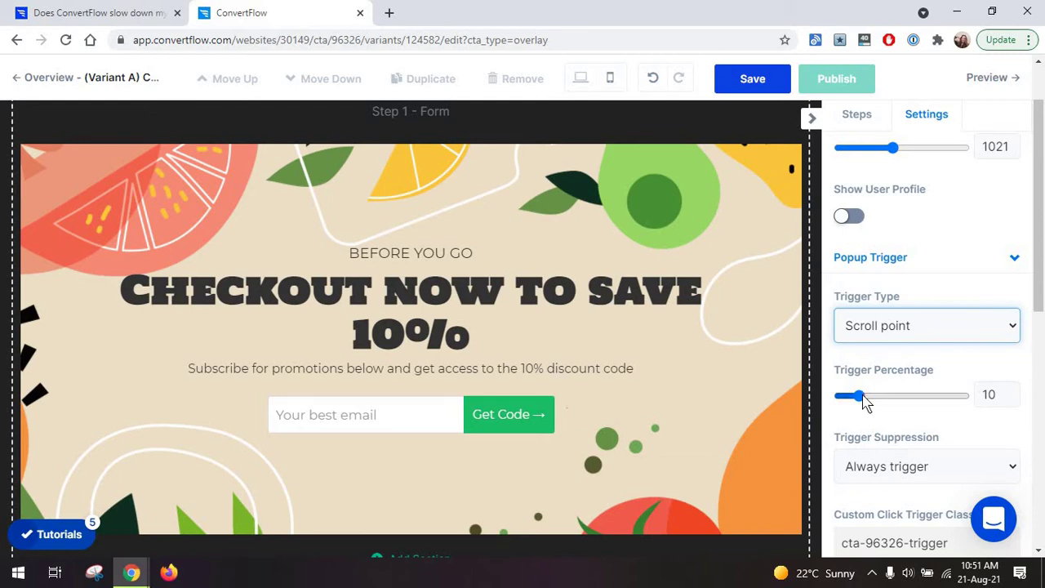
left_click_drag(864, 400, 948, 402)
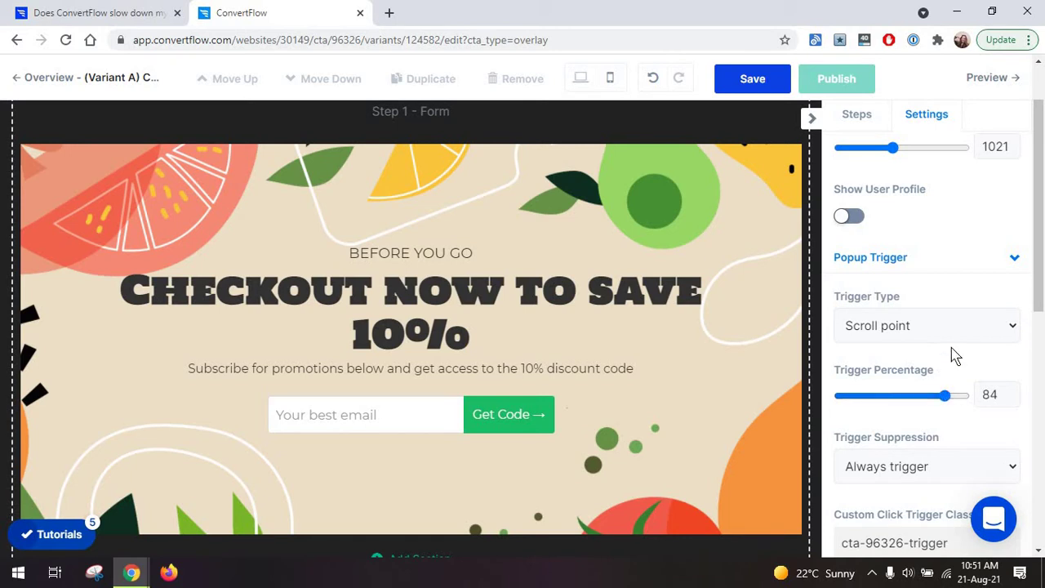
left_click(904, 331)
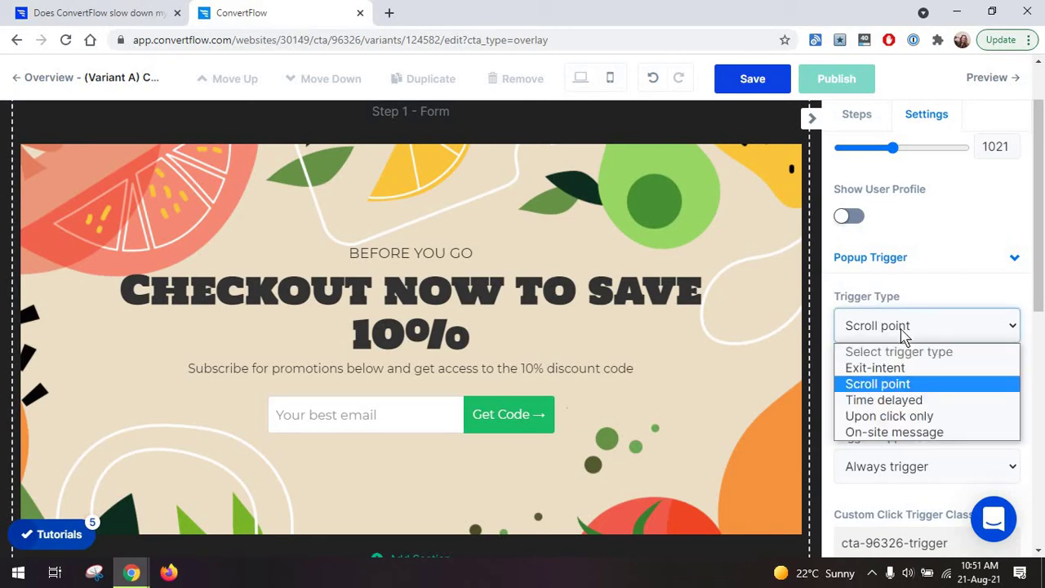
left_click(906, 400)
double_click(845, 394)
type("10")
Try Click and On-site message triggers, then settle on the Exit-intent trigger type.
left_click(900, 328)
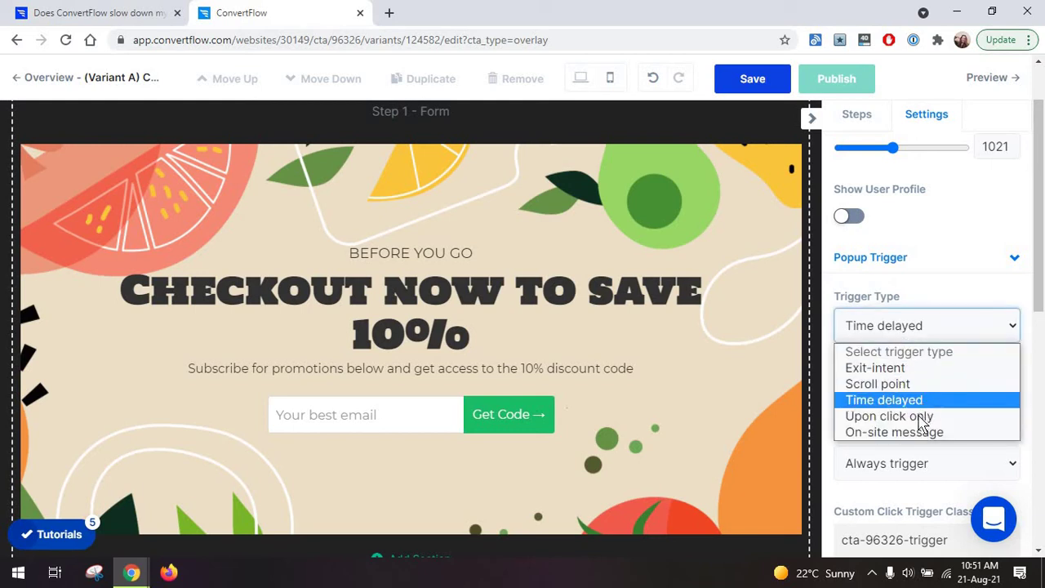
left_click(922, 418)
left_click(893, 338)
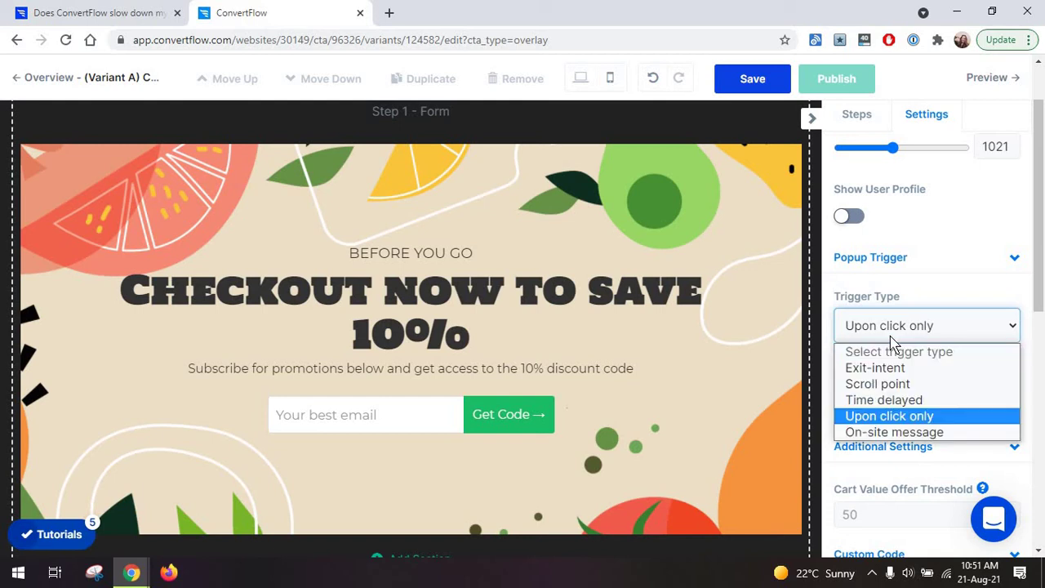
left_click(894, 431)
left_click(912, 343)
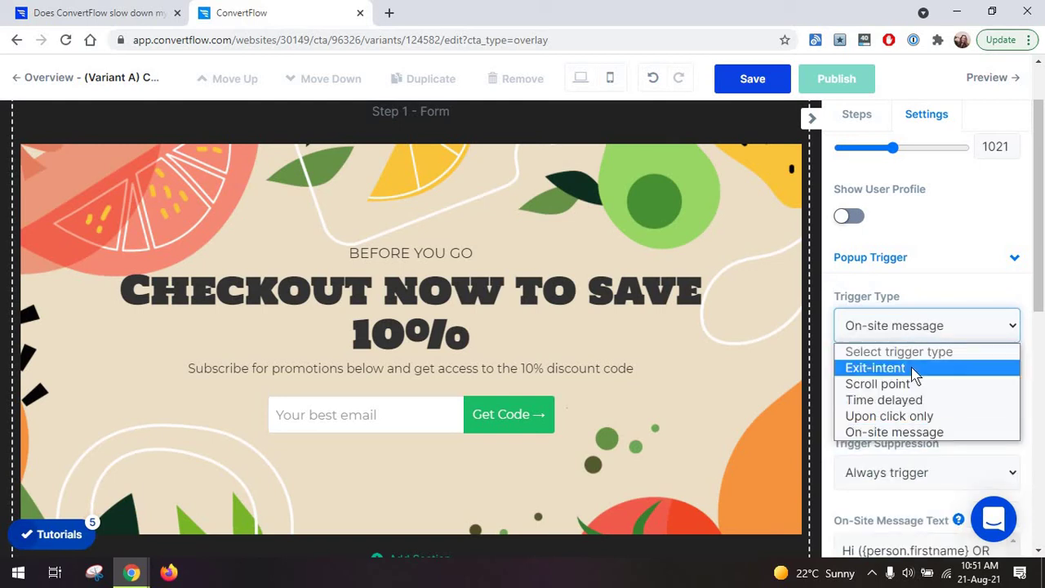
left_click(913, 372)
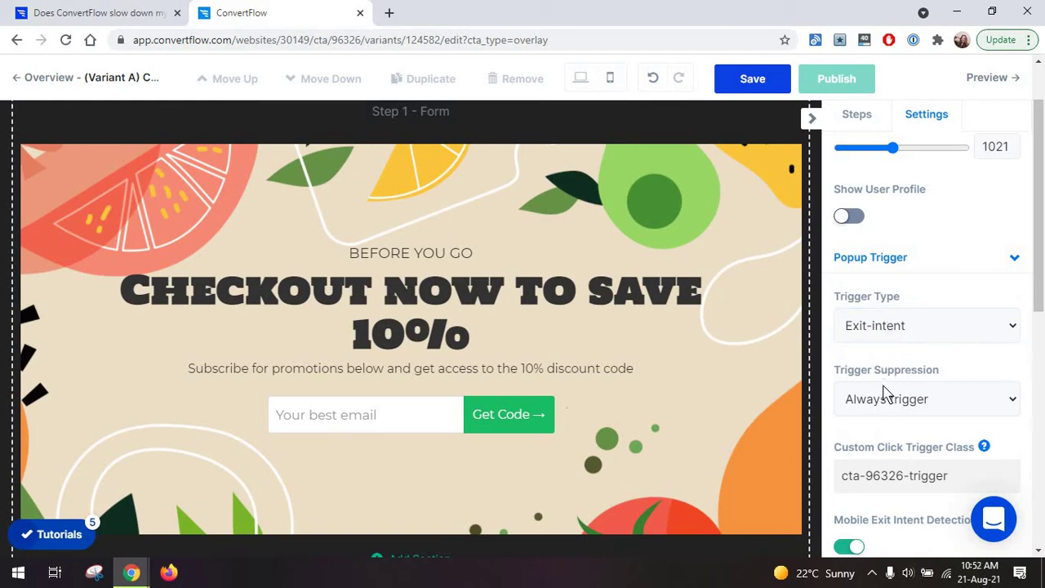
Set trigger suppression to hide the popup for 15 days after close.
left_click(887, 398)
scroll(694, 421, "down", 2)
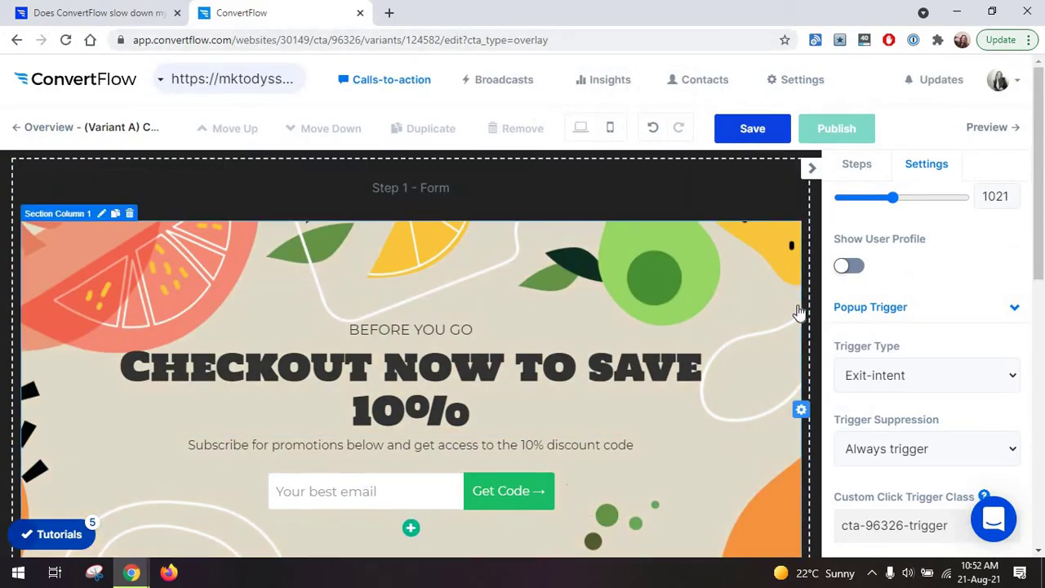
scroll(735, 286, "down", 1)
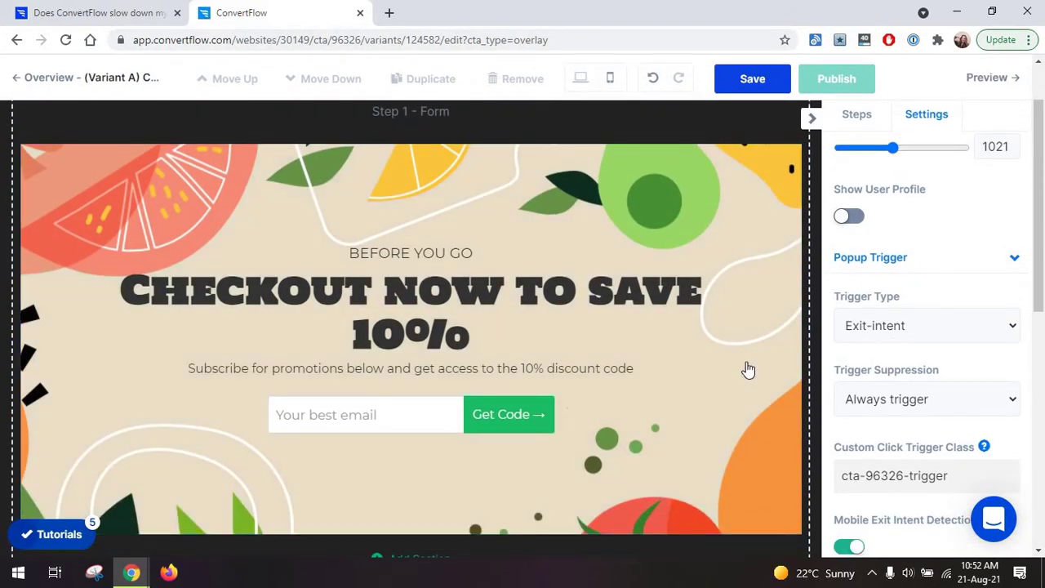
scroll(746, 368, "down", 4)
scroll(746, 368, "up", 3)
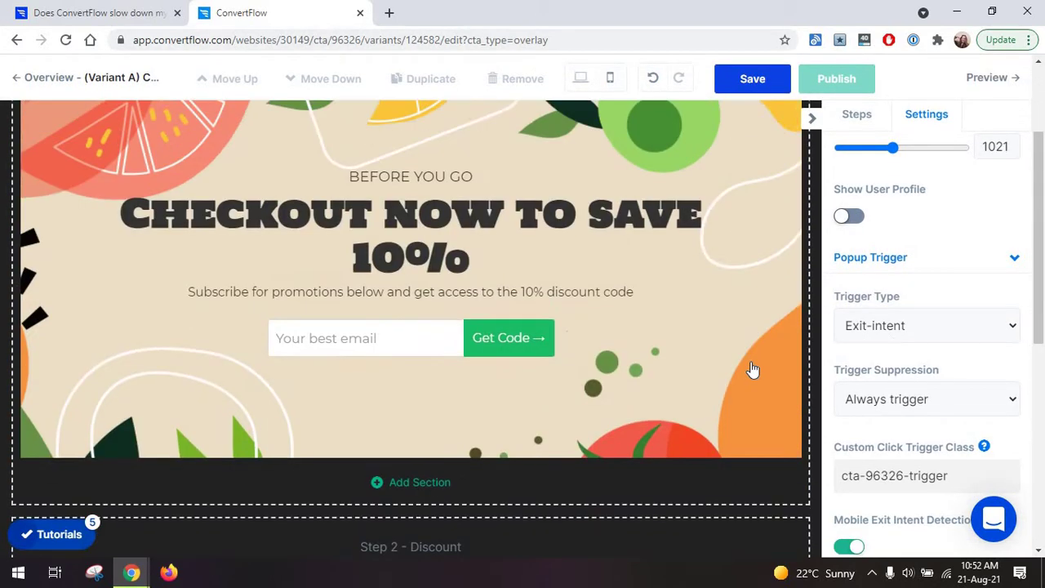
left_click(886, 402)
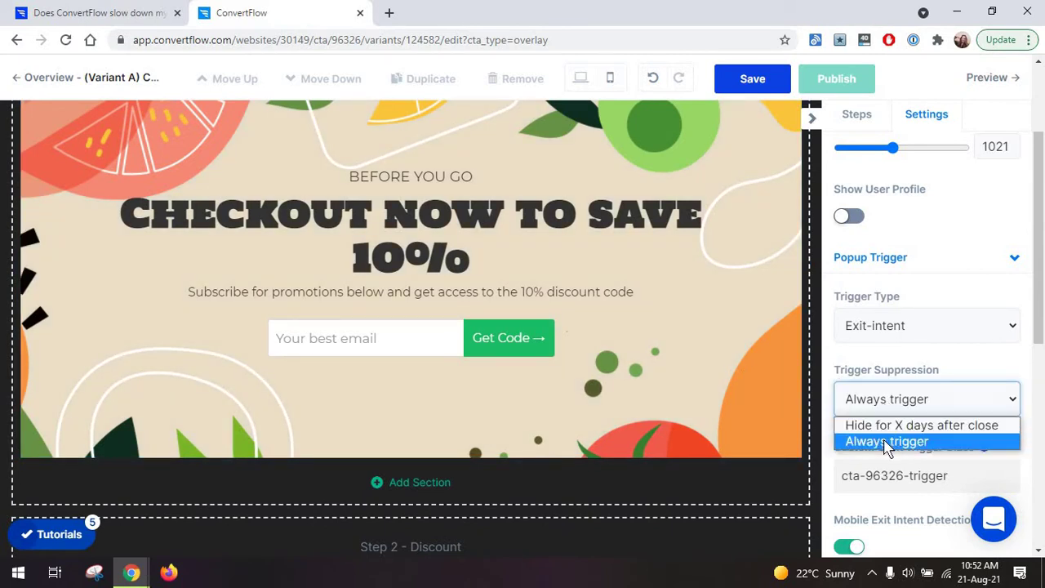
left_click(888, 426)
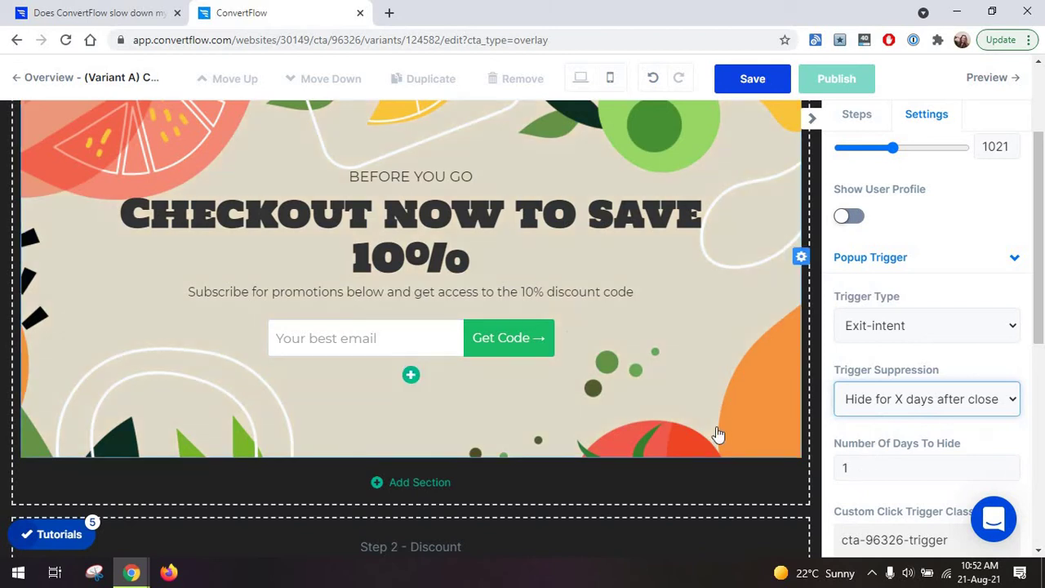
scroll(719, 434, "up", 2)
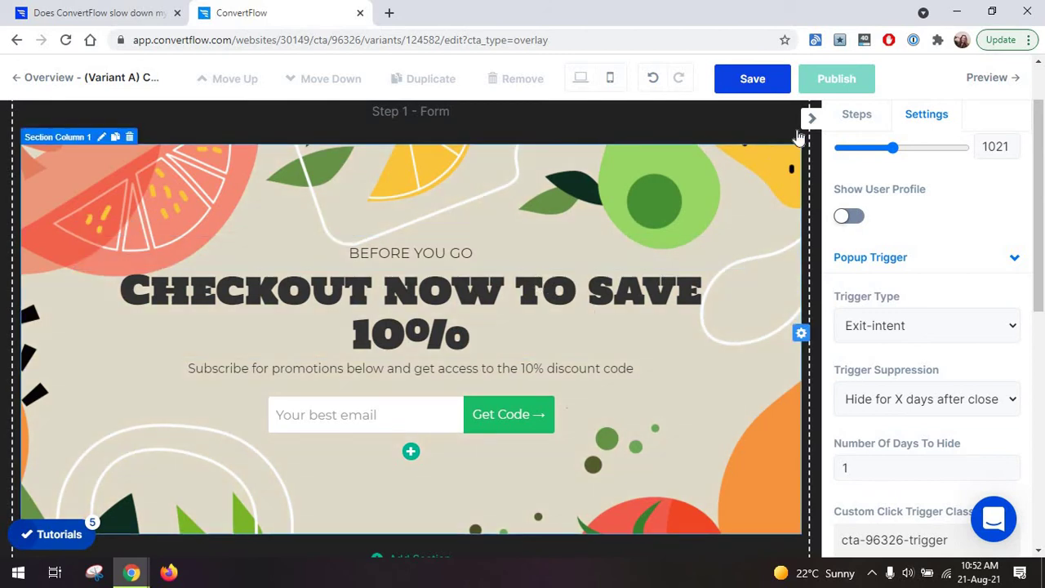
double_click(843, 471)
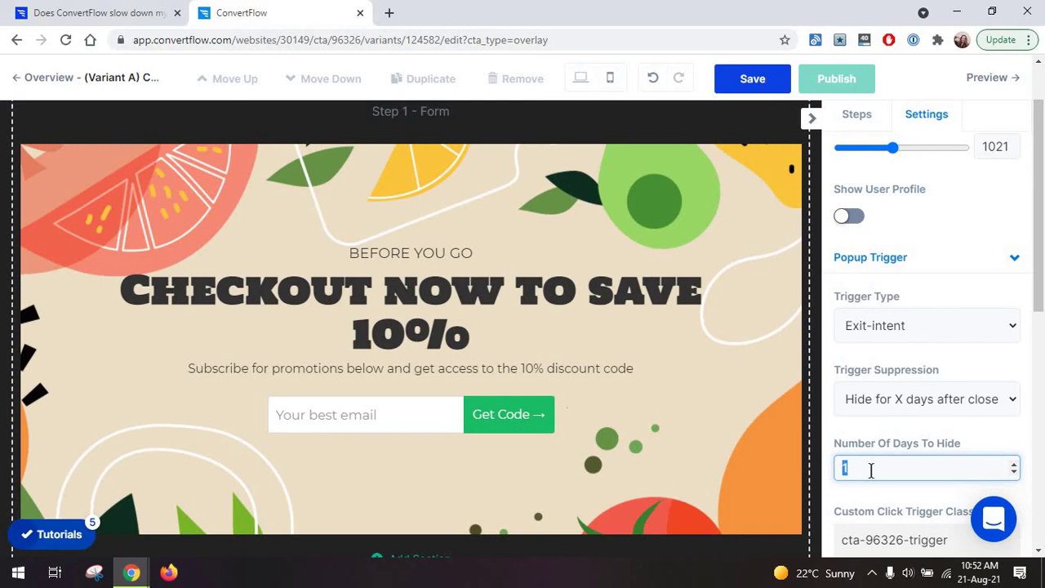
type("15")
left_click(890, 420)
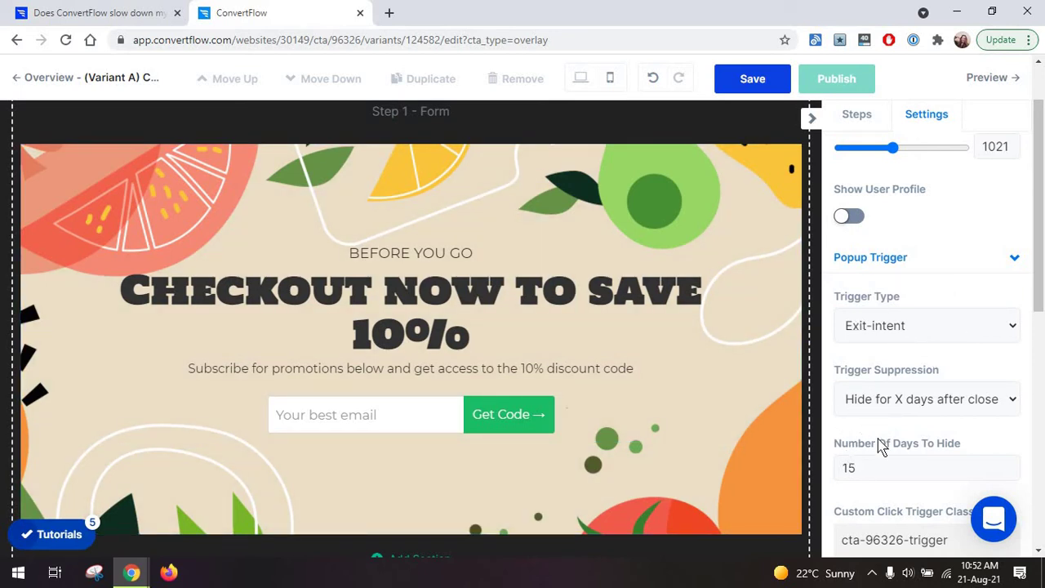
Keep mobile exit-intent detection on and save the popup's trigger changes.
scroll(880, 443, "down", 1)
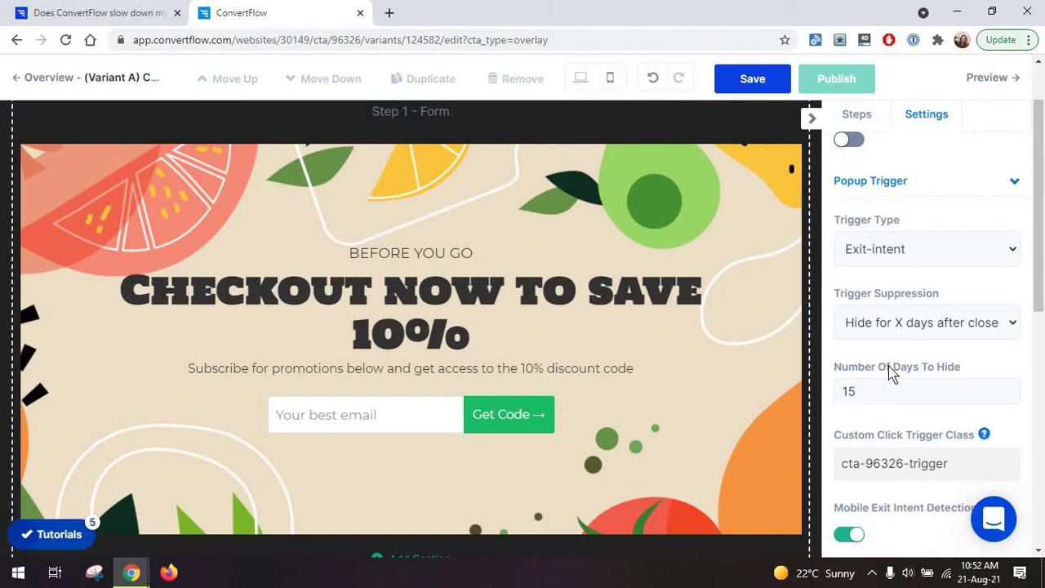
scroll(916, 334, "down", 2)
scroll(916, 335, "down", 1)
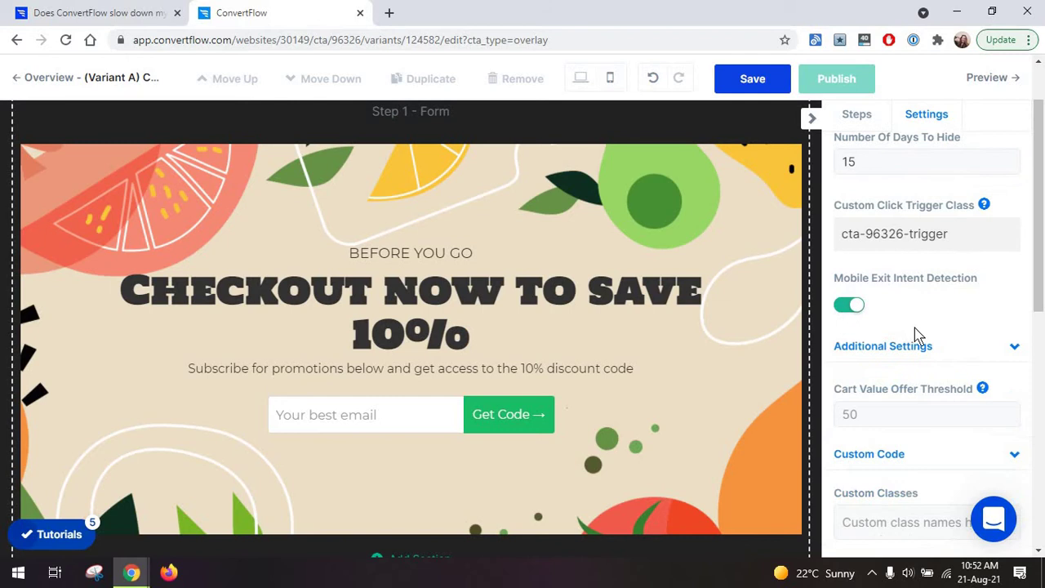
left_click(852, 308)
left_click(853, 309)
scroll(905, 331, "down", 5)
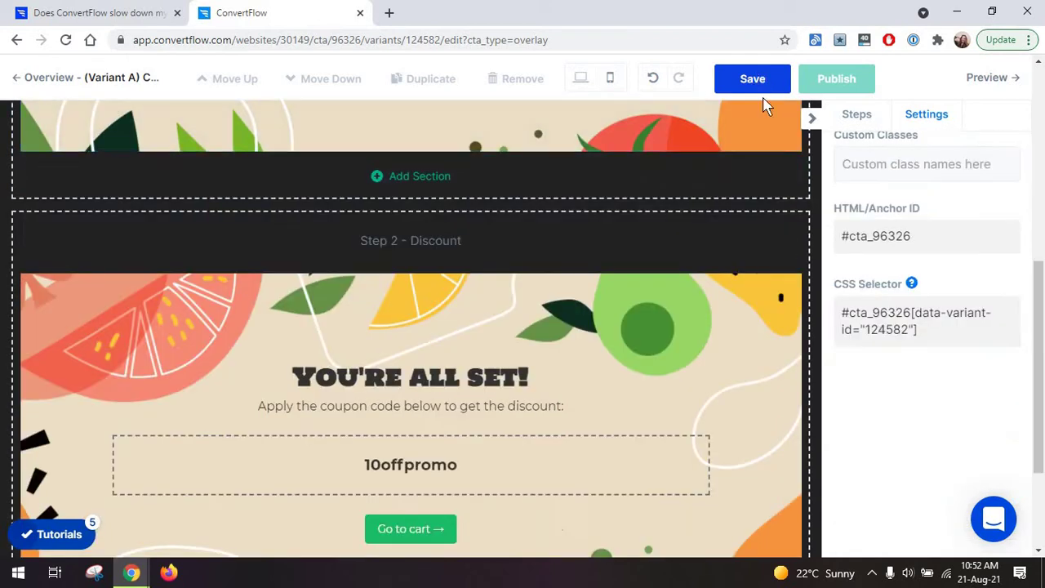
left_click(755, 78)
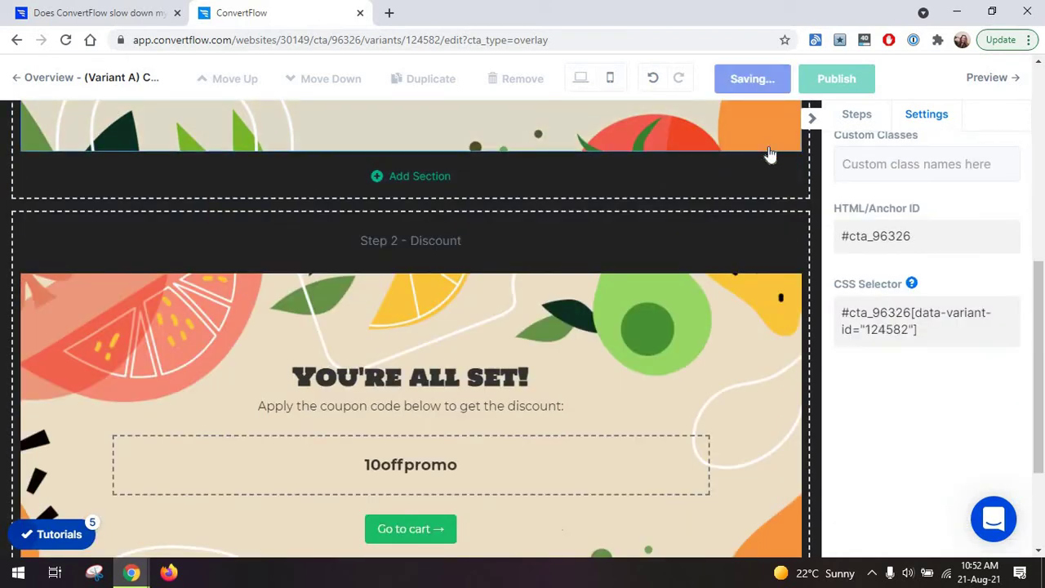
left_click(994, 77)
Preview the popup, submit a test email to reveal the 10offpromo coupon, then close it.
left_click(596, 128)
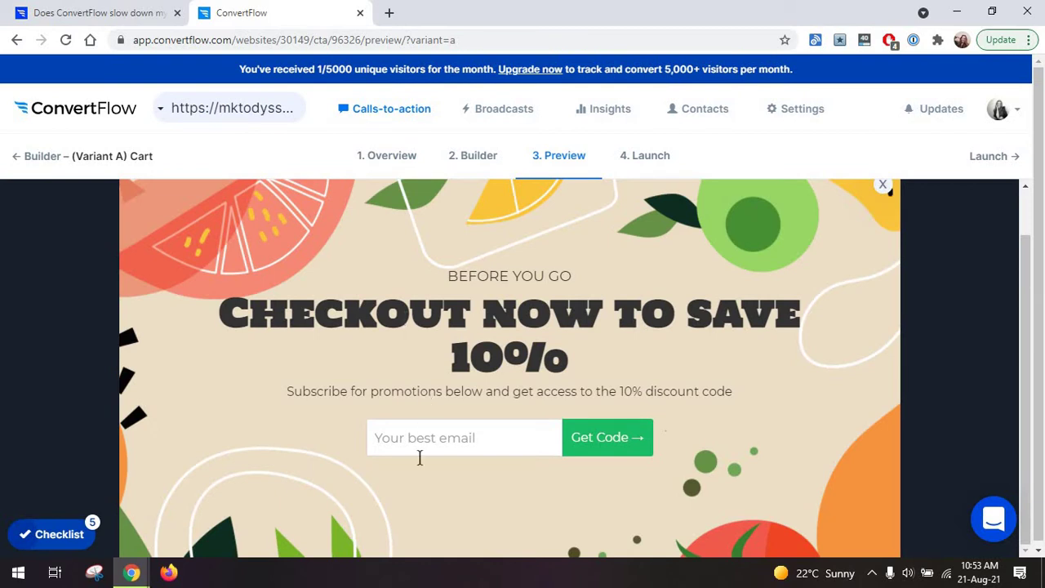
left_click(425, 450)
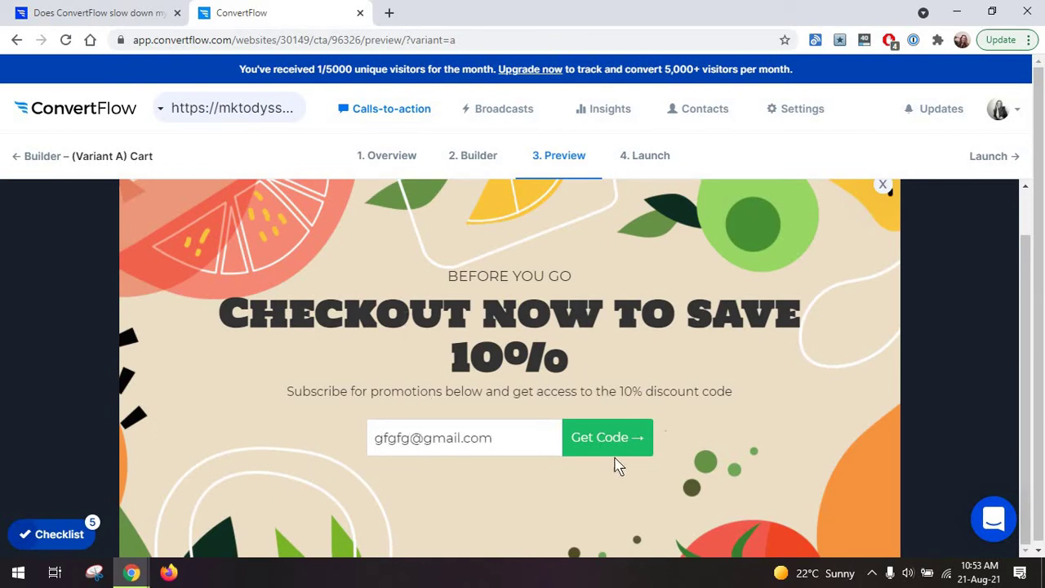
left_click(618, 461)
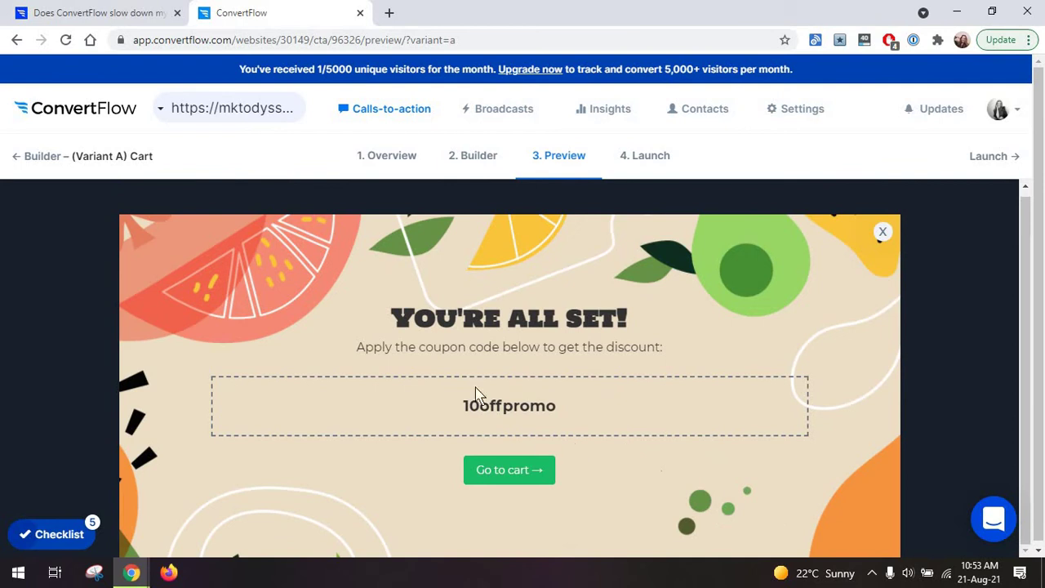
scroll(895, 256, "down", 1)
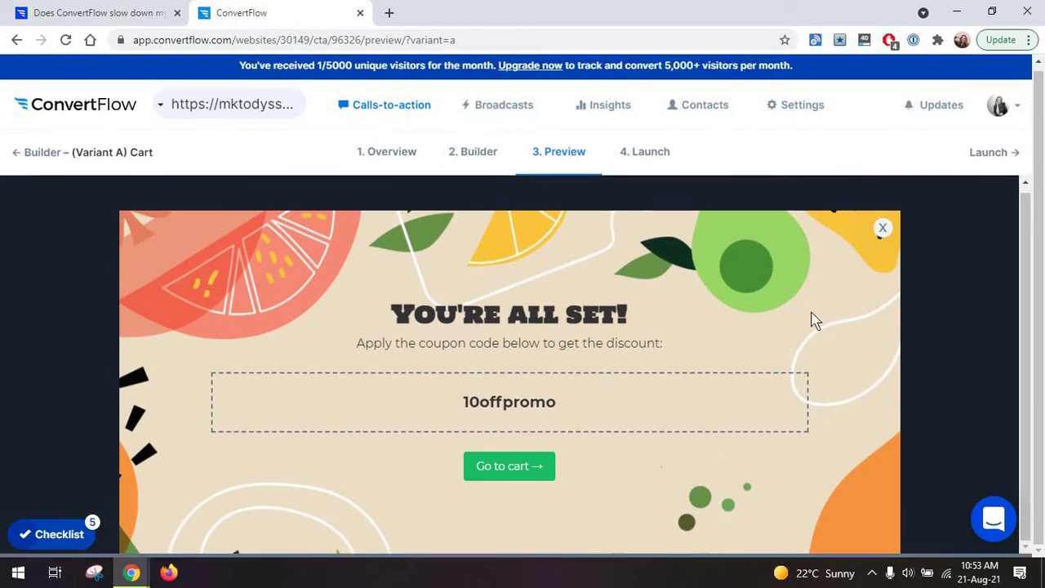
left_click(884, 237)
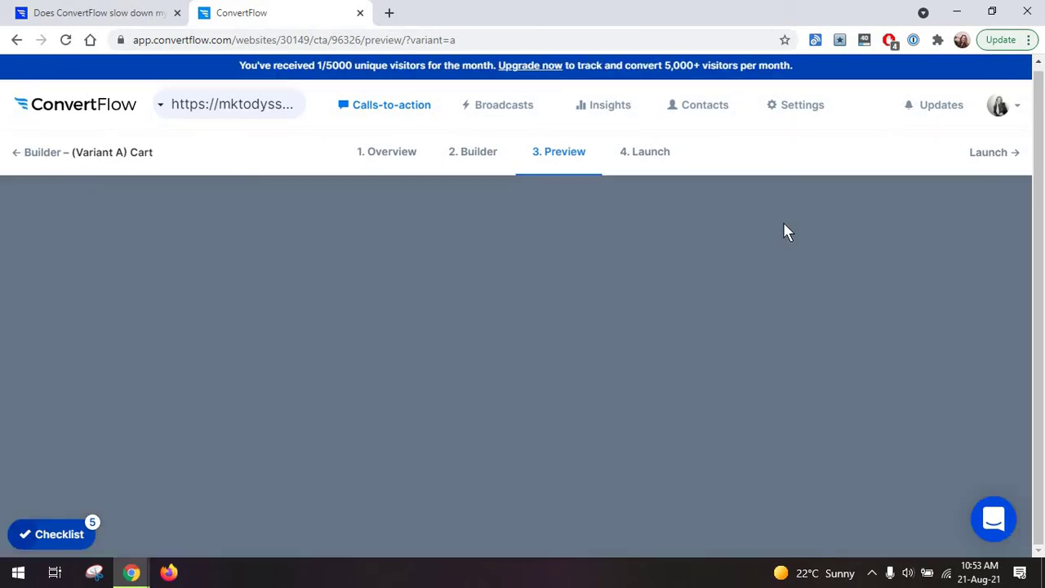
Back in the builder, add a new button below the form, then delete the email signup form.
left_click(25, 152)
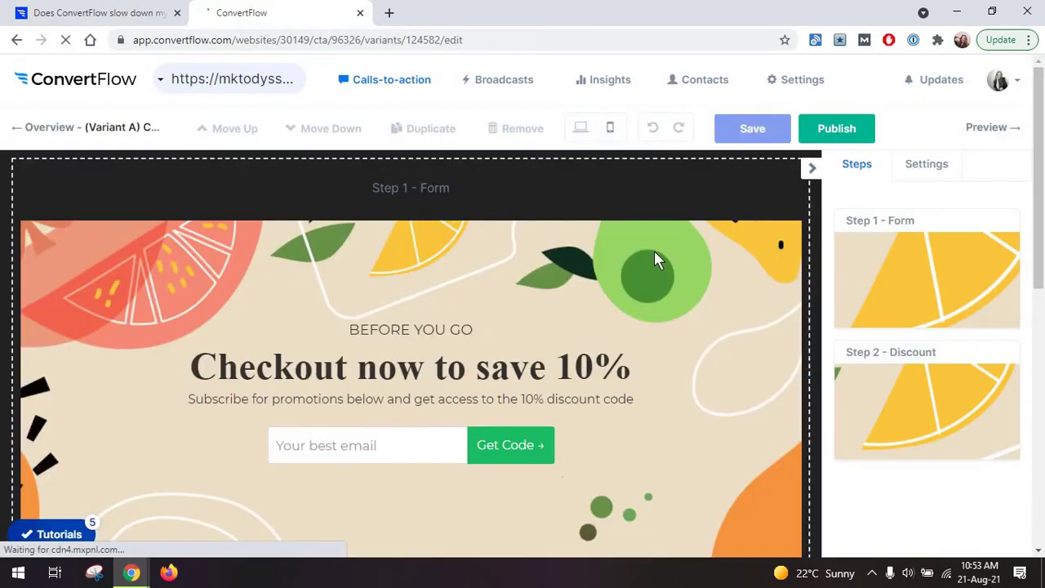
scroll(468, 420, "down", 2)
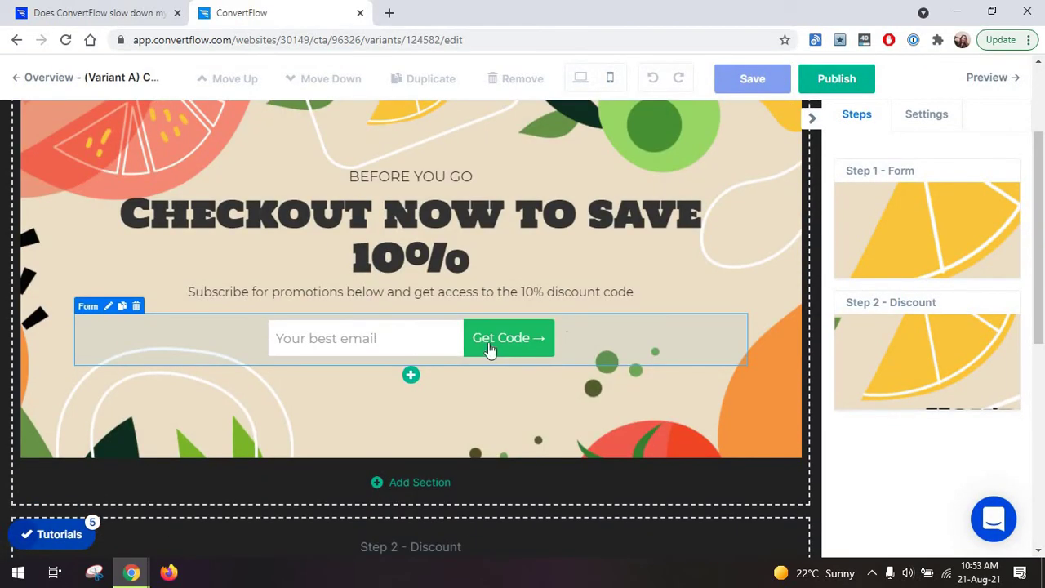
left_click(499, 344)
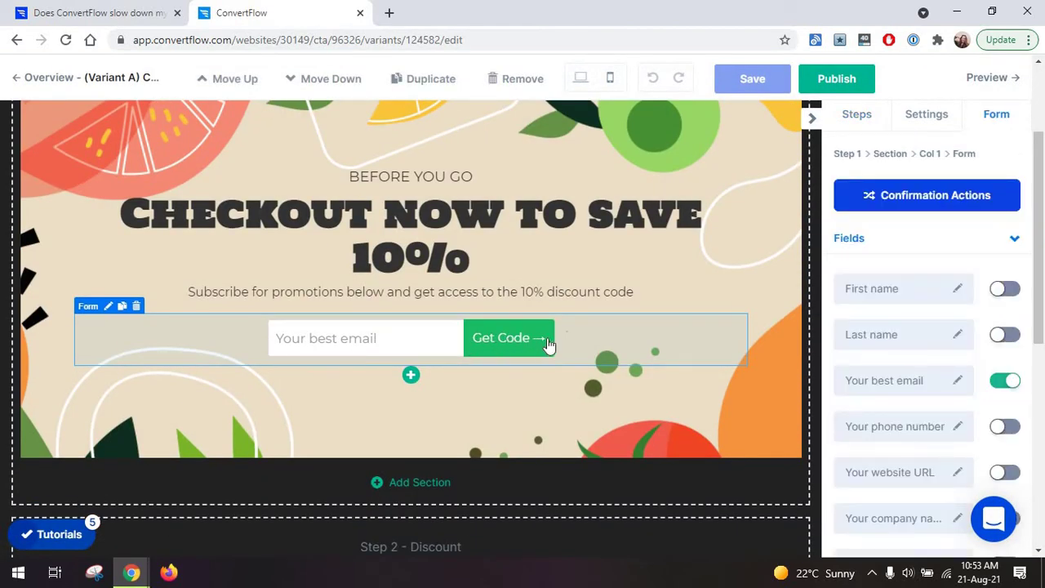
left_click(411, 375)
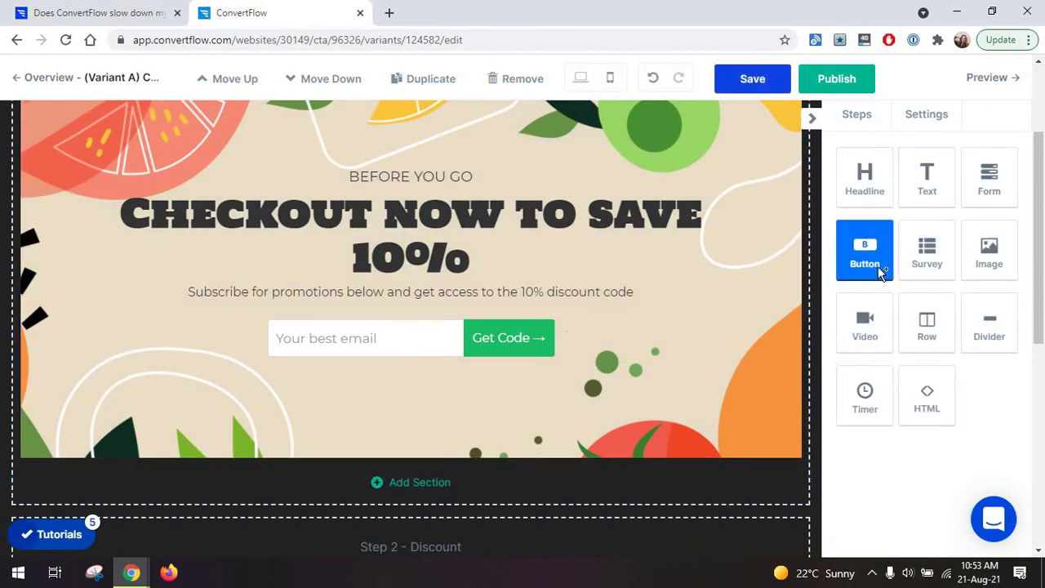
left_click_drag(511, 383, 476, 397)
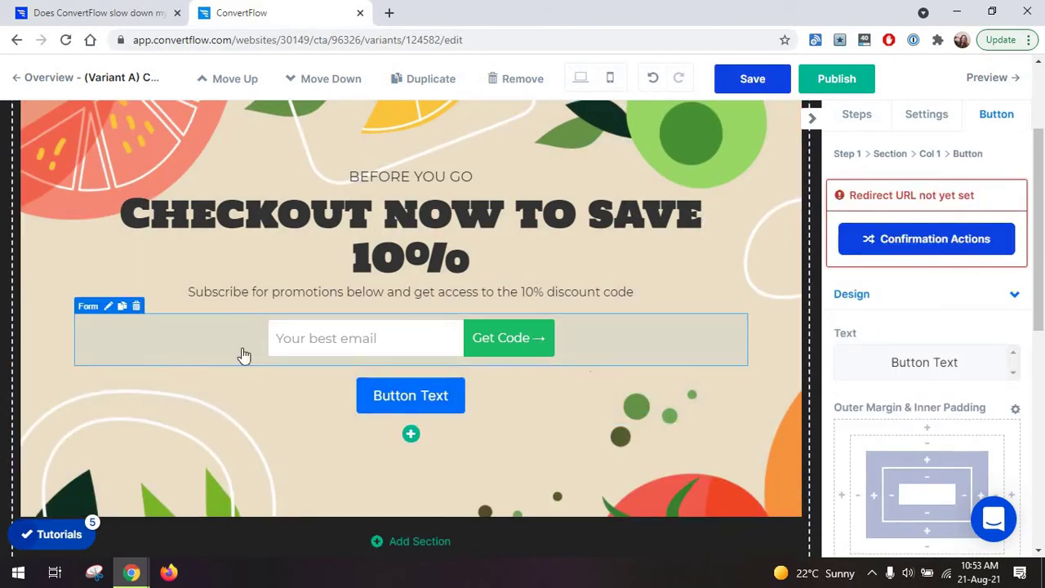
left_click(136, 306)
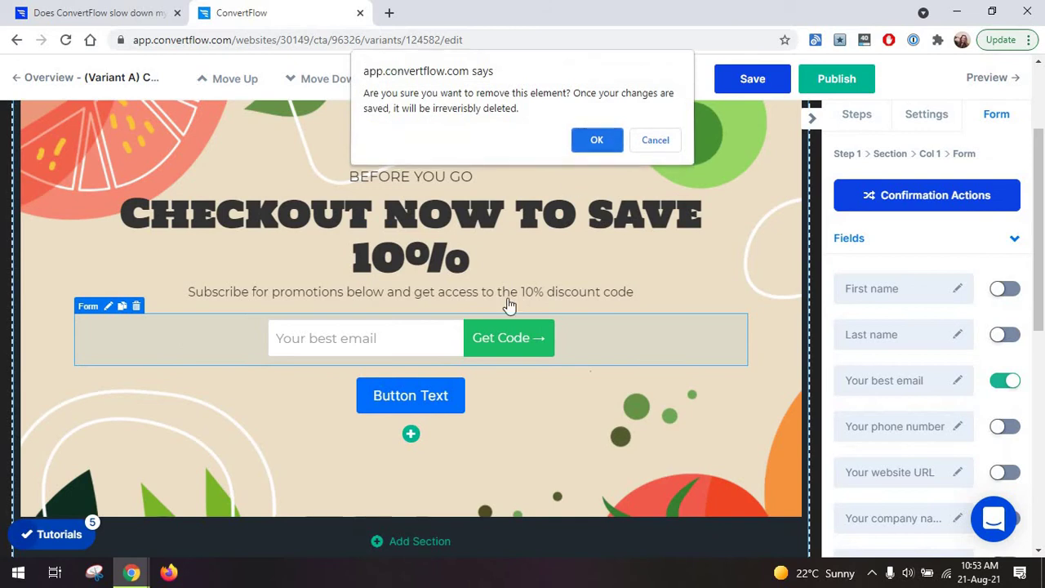
left_click(589, 148)
Change the button's label text to 'Get code'.
left_click(419, 344)
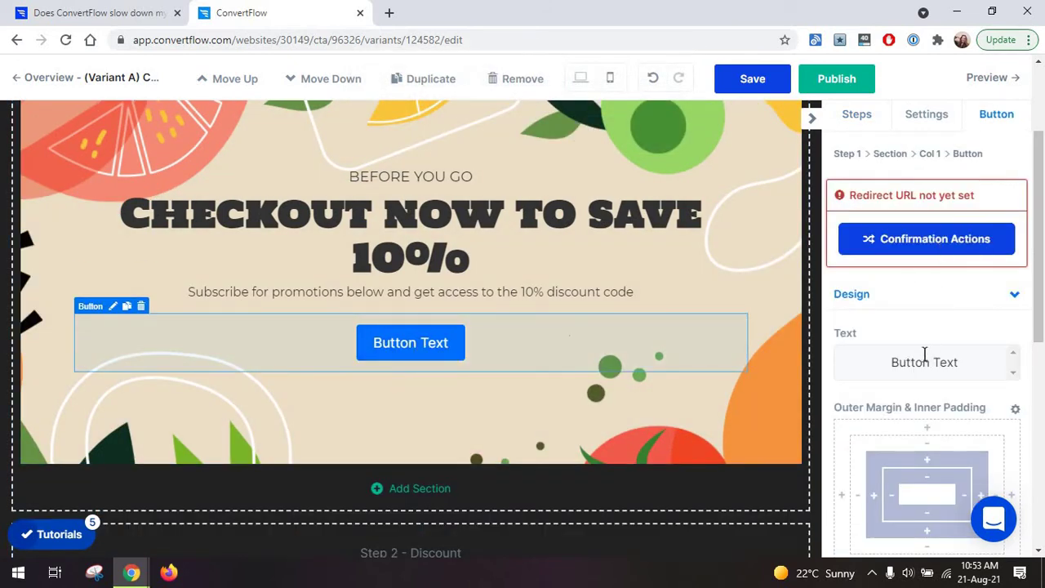
double_click(924, 362)
key("ctrl+a")
type("Get code")
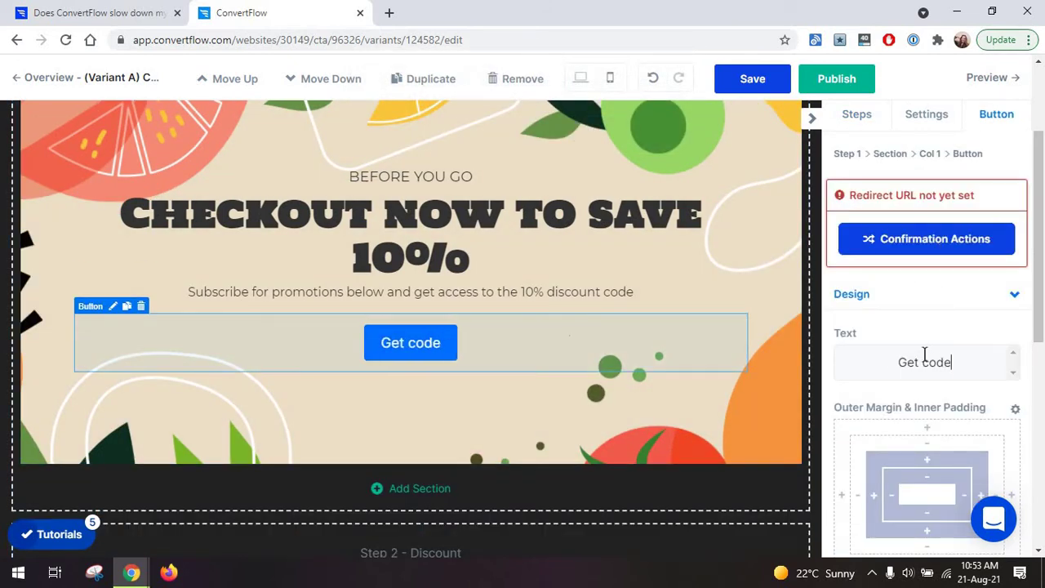
Make the button jump to Step 2 - Discount, then save, confirming removed-element deletion.
left_click(914, 240)
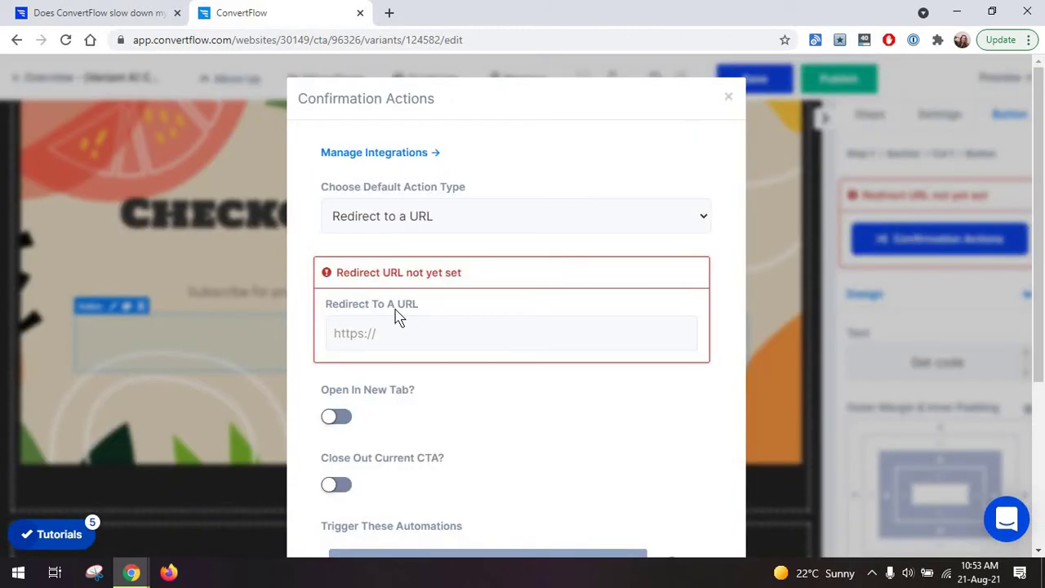
left_click(452, 225)
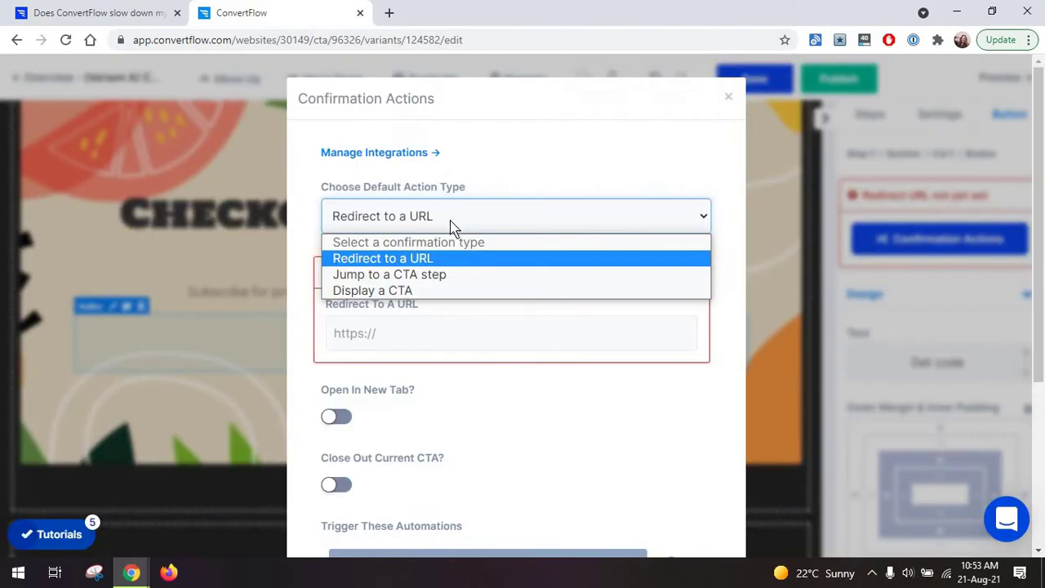
left_click(459, 275)
left_click(457, 342)
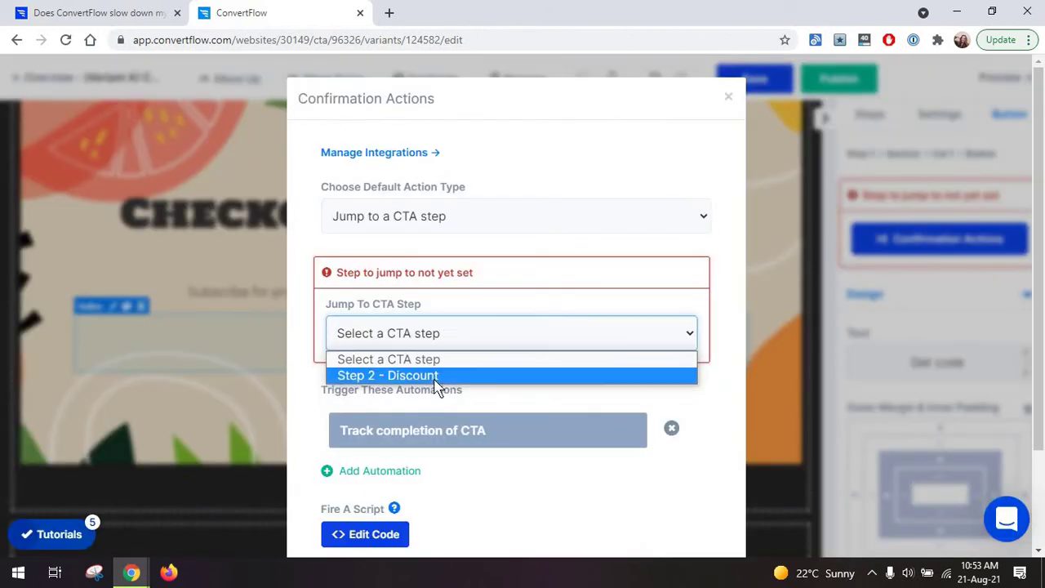
left_click(461, 374)
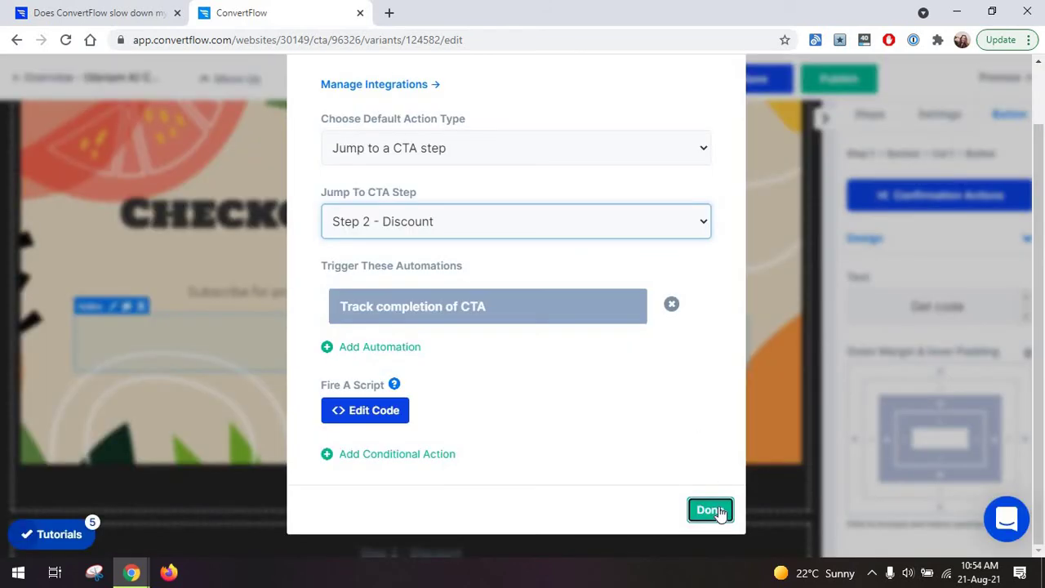
left_click(716, 510)
left_click(751, 79)
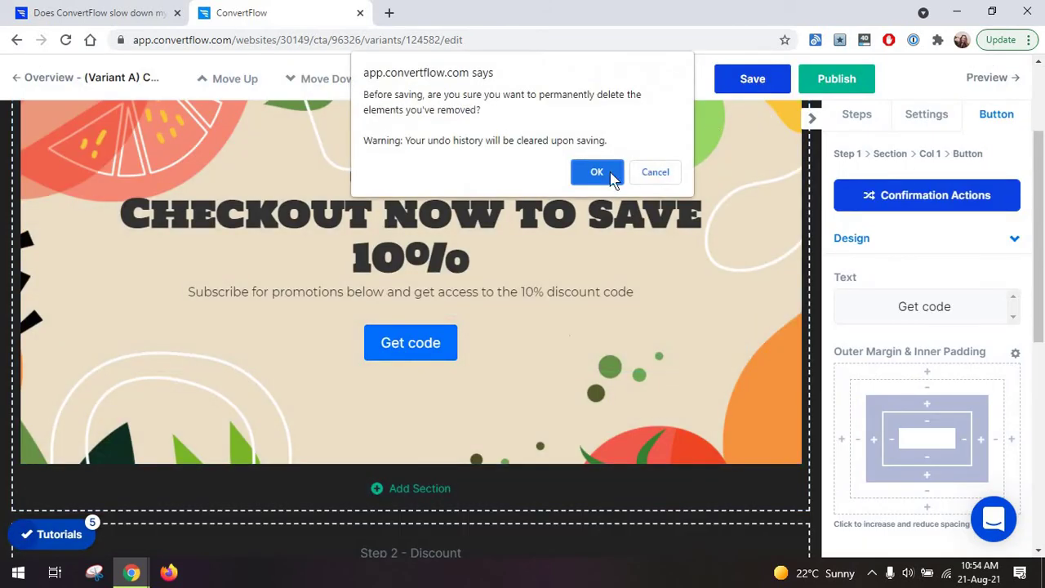
left_click(598, 172)
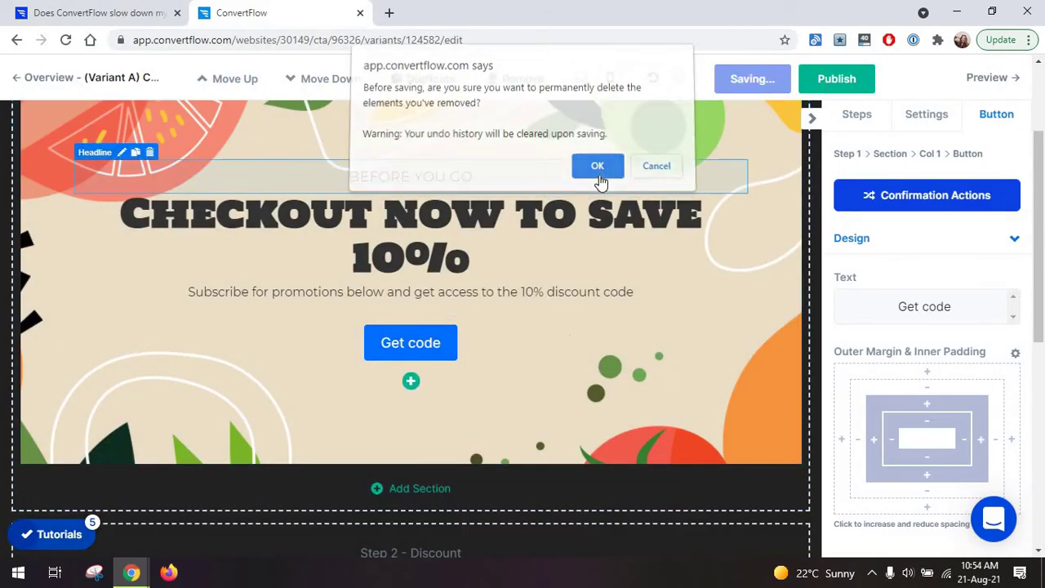
Preview the CTA and confirm Get code leads to the 10offpromo coupon step.
left_click(975, 81)
left_click(597, 128)
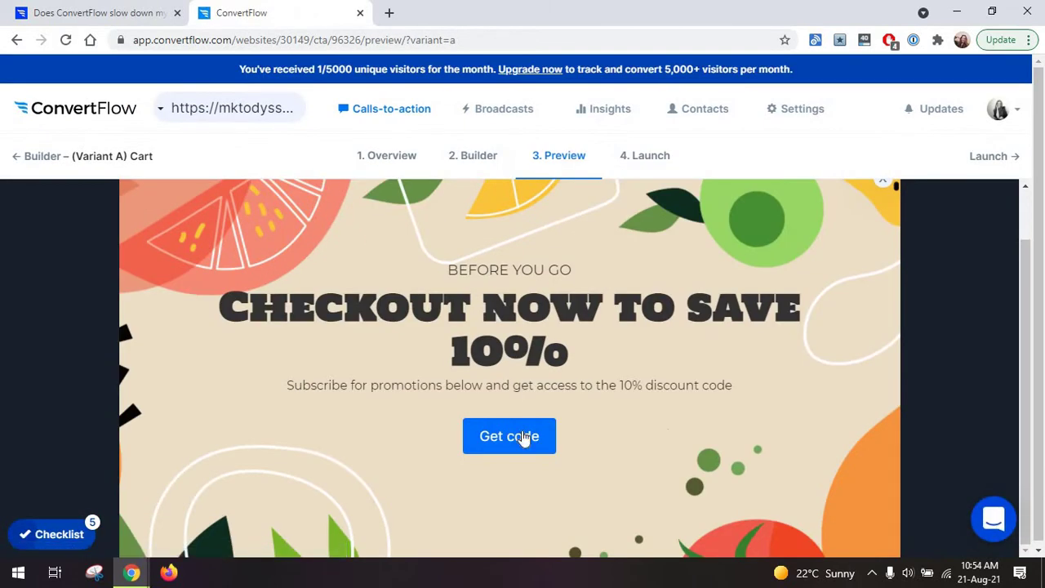
left_click(523, 438)
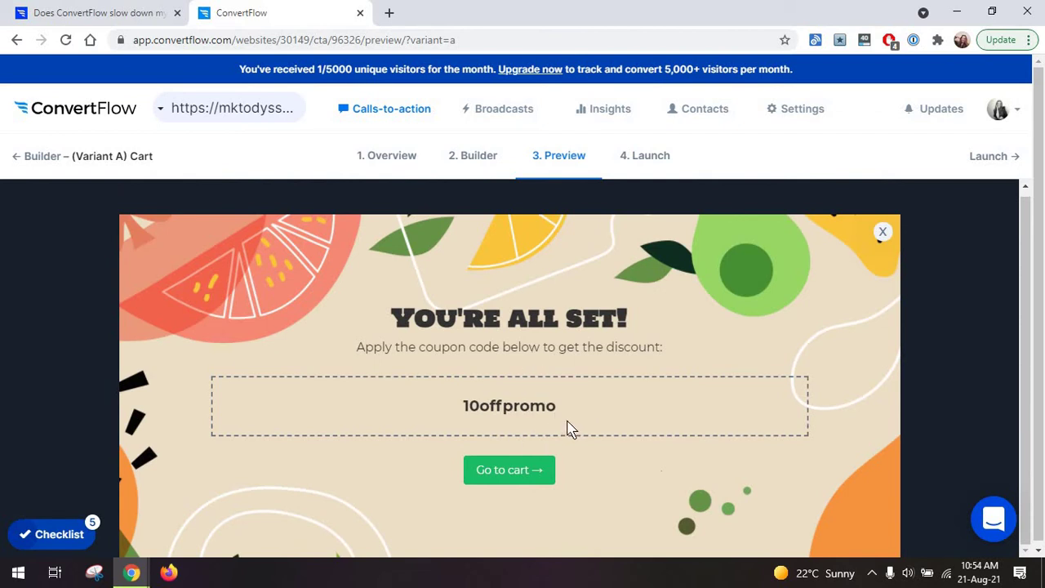
left_click(880, 235)
Return to the builder and leave it for the CTAs overview, accepting the unpublished-changes warning.
left_click(20, 155)
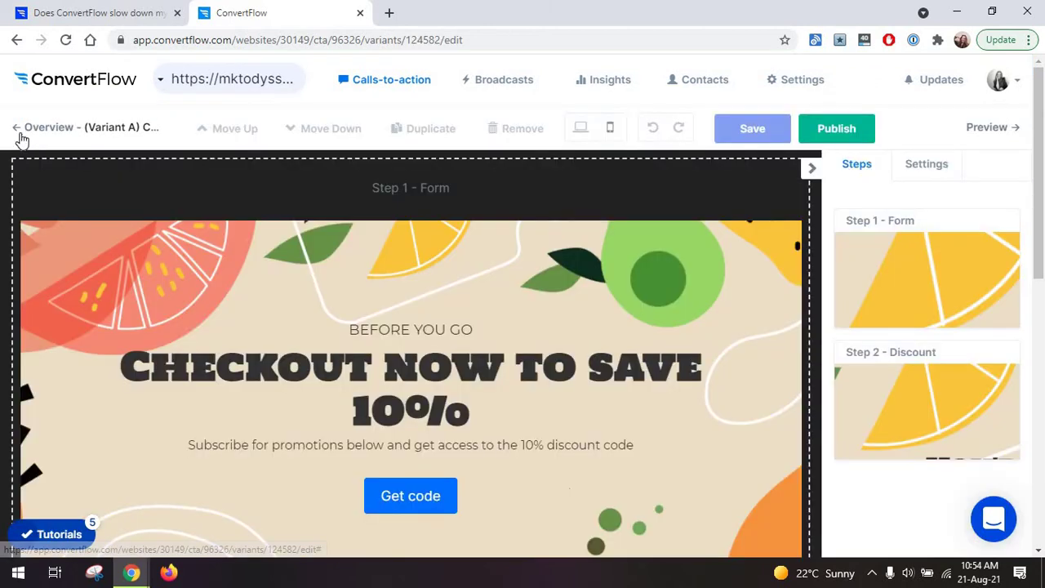
left_click(363, 79)
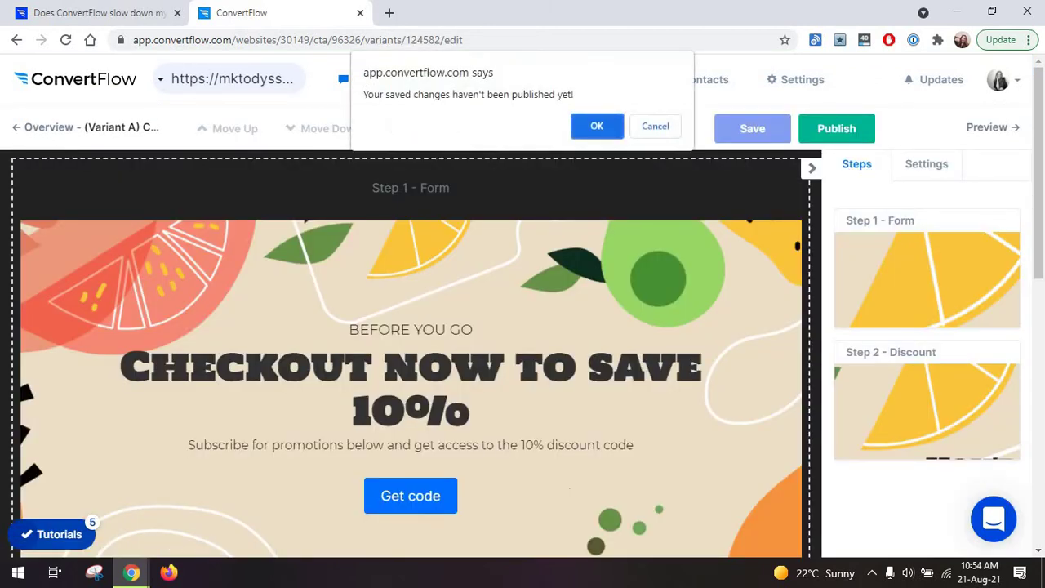
left_click(597, 120)
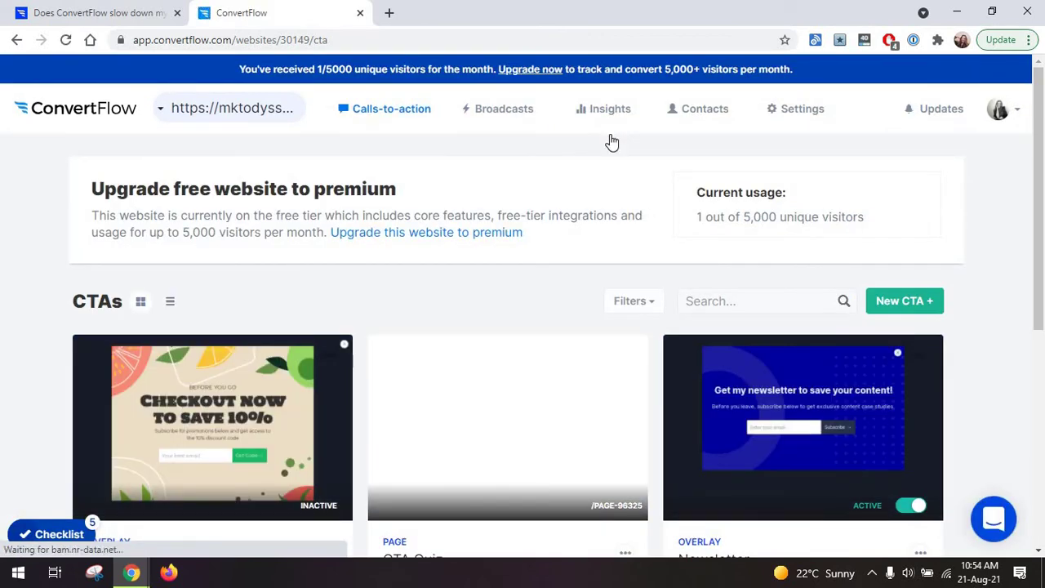
Scroll down the CTAs list to the Cart, CTA Quiz and Newsletter cards.
scroll(358, 236, "down", 1)
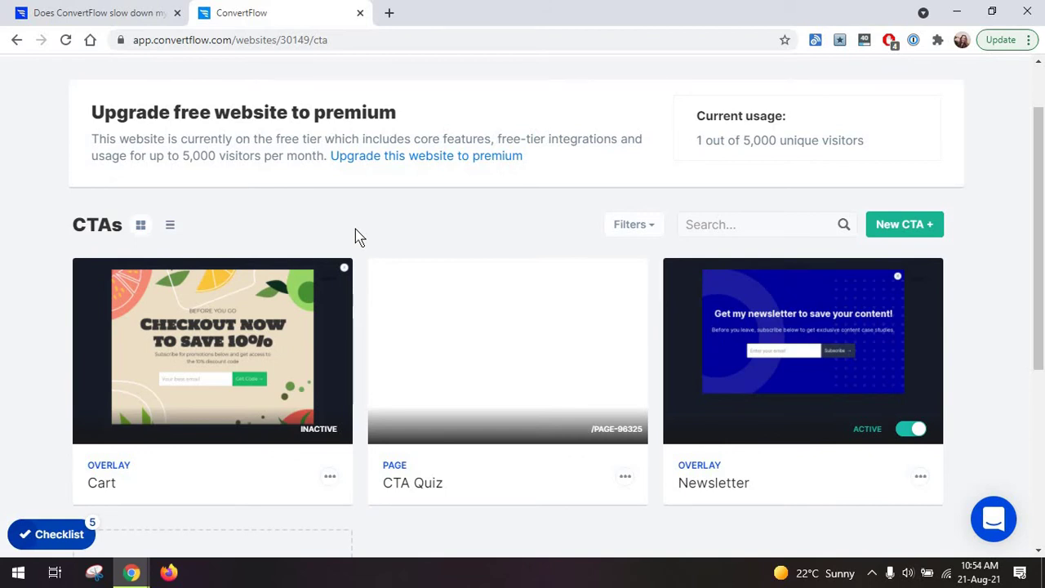
scroll(357, 235, "down", 2)
Start a new CTA from templates and open the Hook Popups template gallery.
left_click(730, 179)
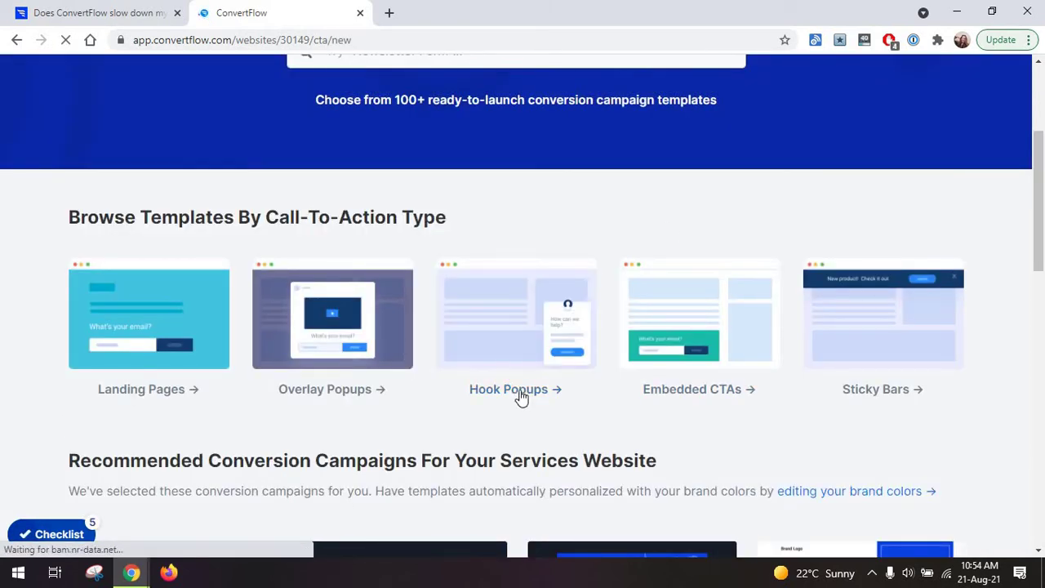
left_click(521, 325)
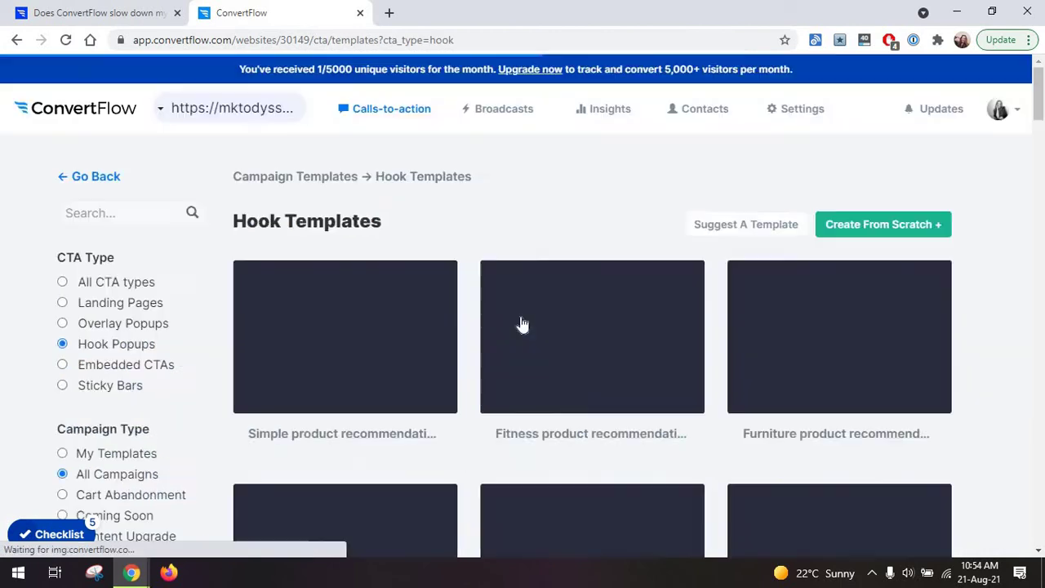
scroll(522, 325, "down", 3)
left_click_drag(1039, 143, 1039, 104)
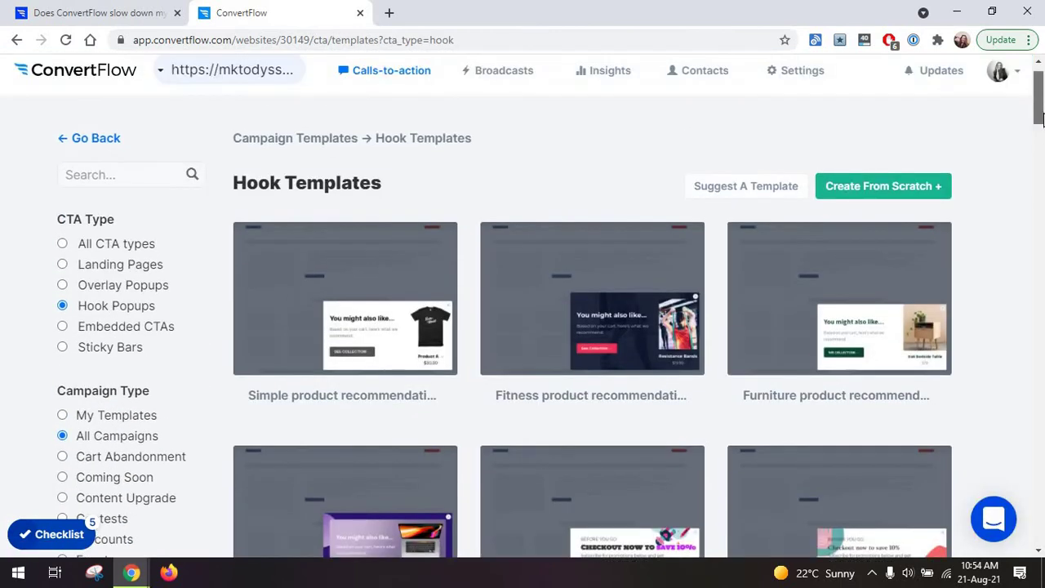
scroll(1040, 122, "down", 2)
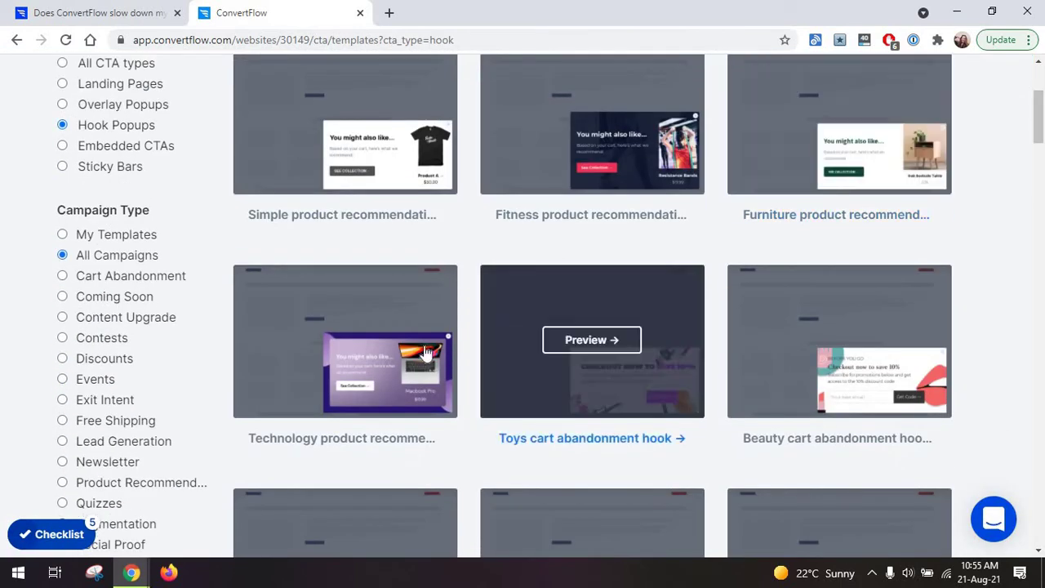
Scroll through the hook popup templates back to the Customer survey and Discount offer dynamic row.
mouse_move(454, 327)
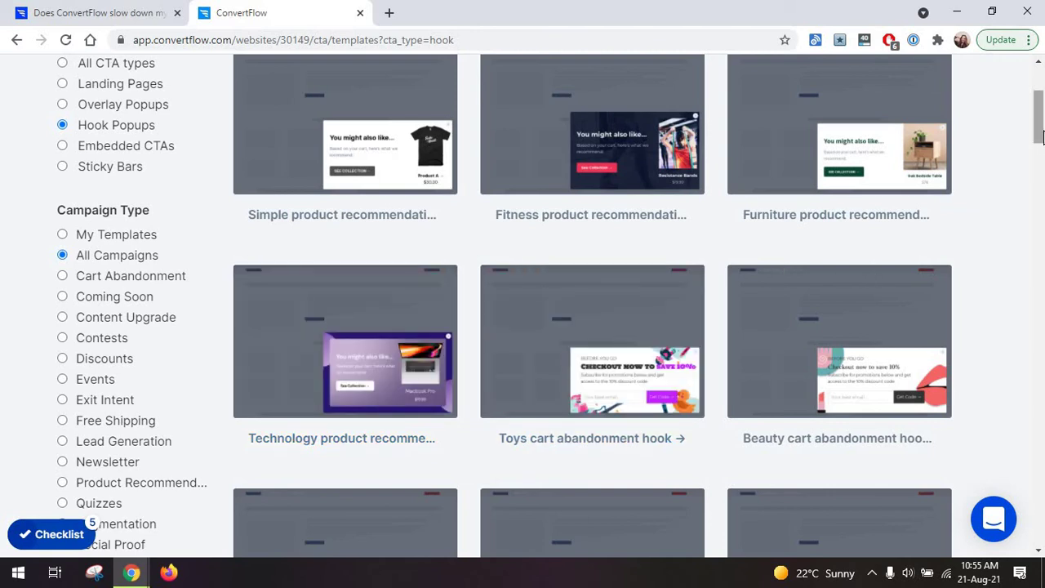
left_click_drag(1041, 135, 1037, 267)
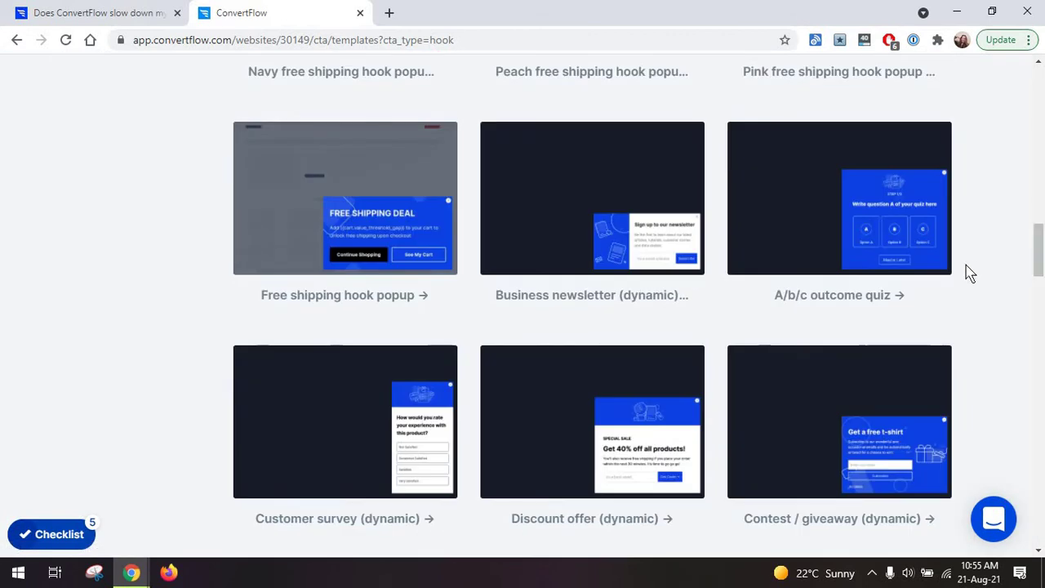
scroll(858, 226, "down", 2)
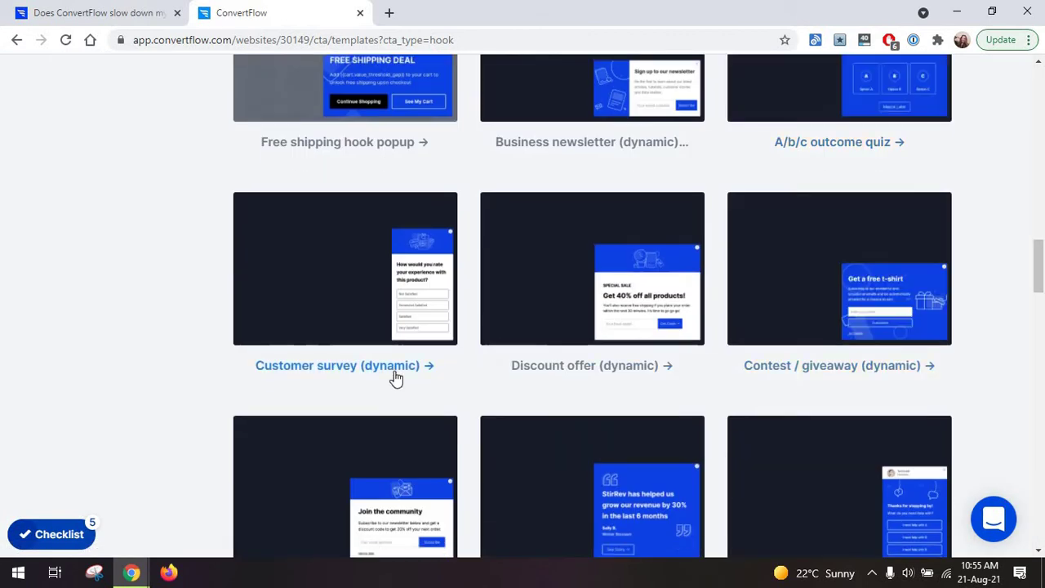
mouse_move(372, 331)
scroll(368, 333, "down", 3)
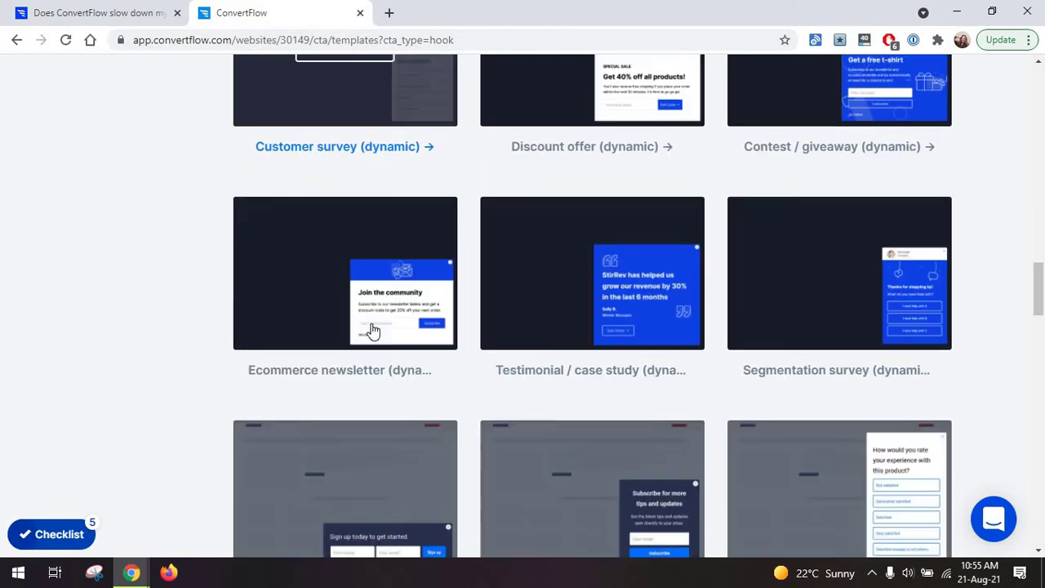
scroll(364, 331, "up", 3)
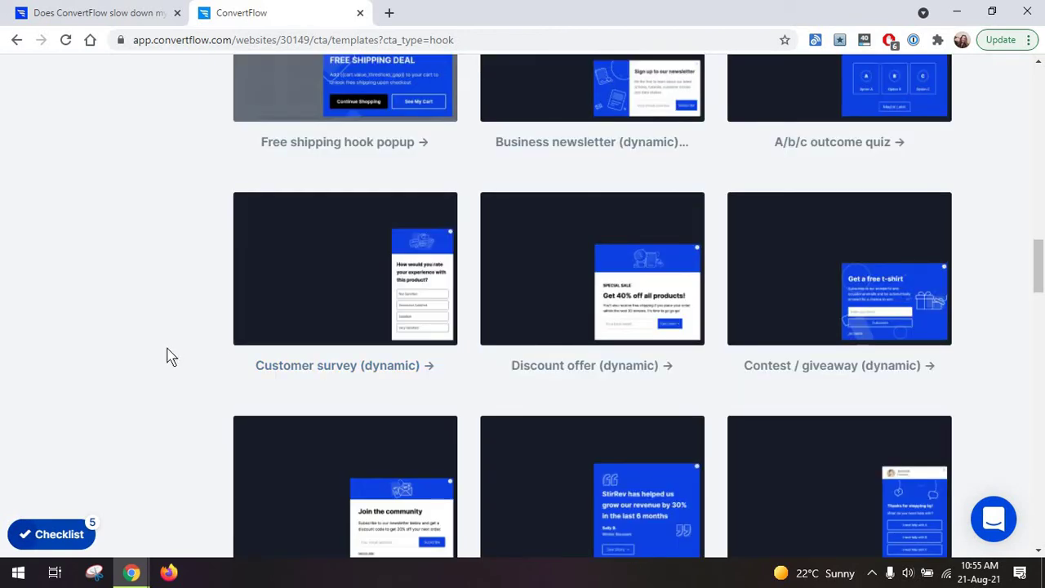
scroll(167, 356, "down", 3)
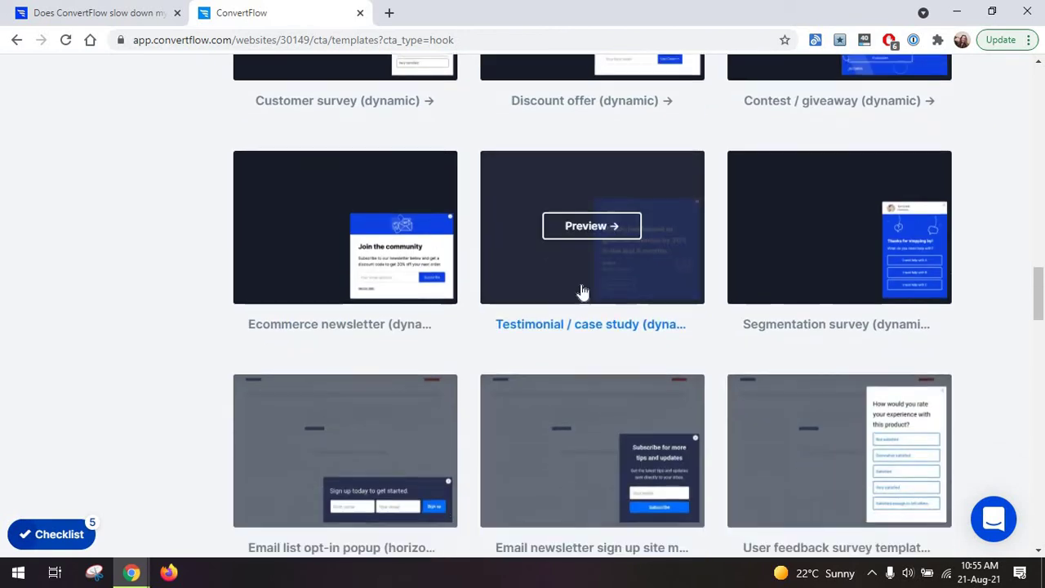
scroll(580, 291, "down", 2)
mouse_move(912, 169)
scroll(725, 238, "down", 1)
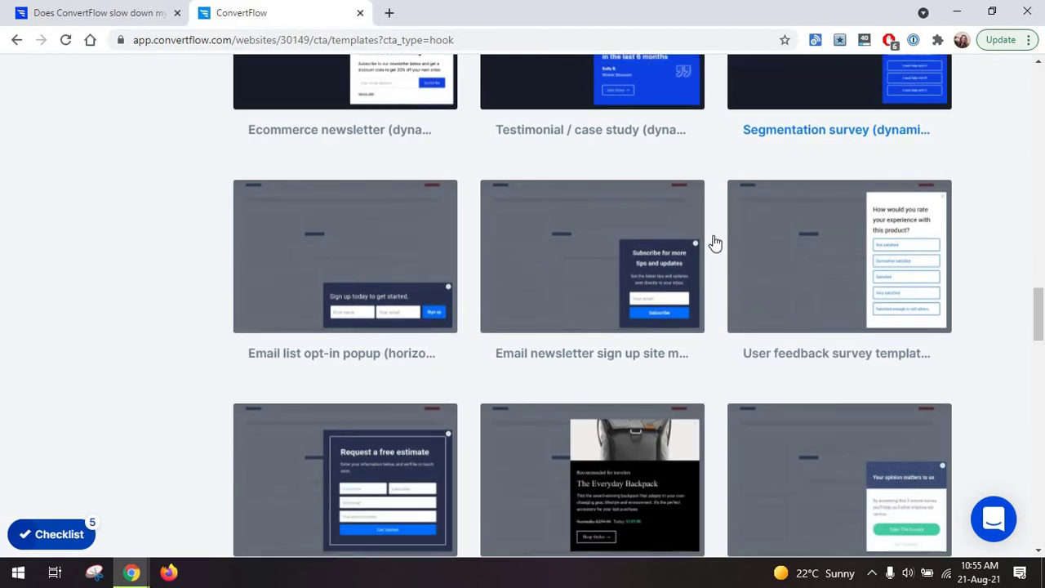
mouse_move(588, 319)
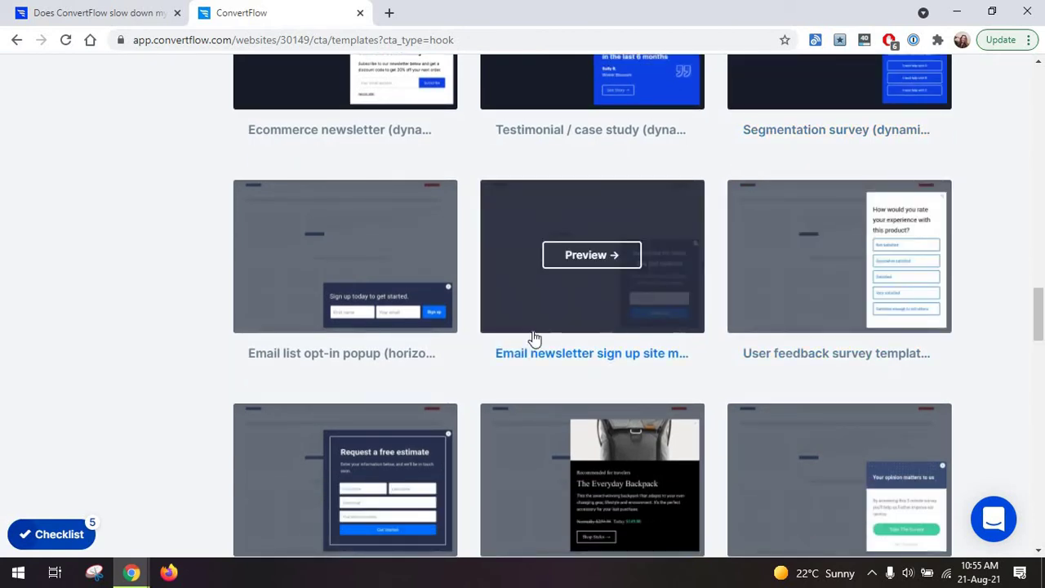
scroll(576, 309, "down", 6)
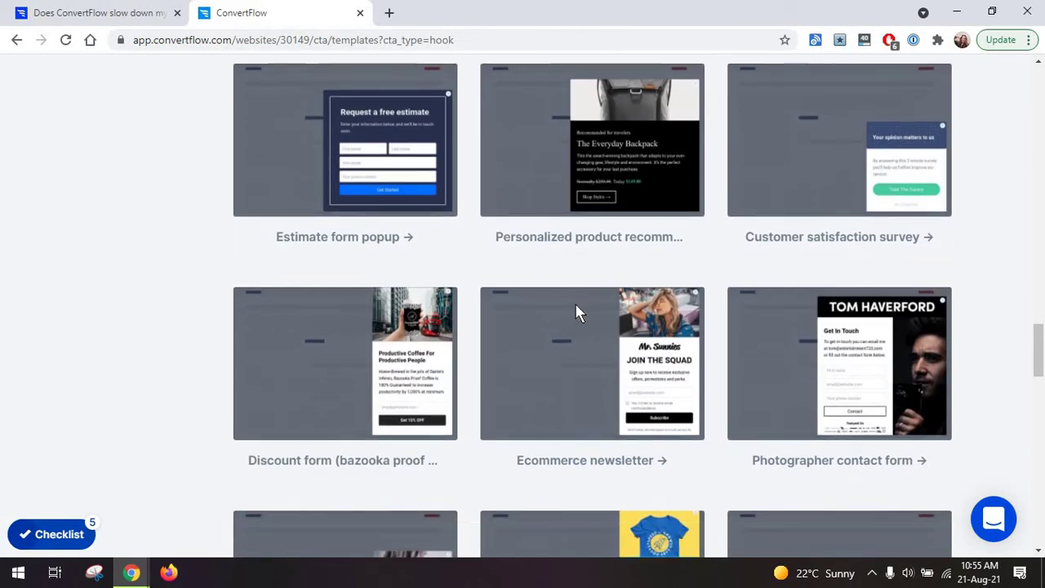
scroll(577, 310, "down", 6)
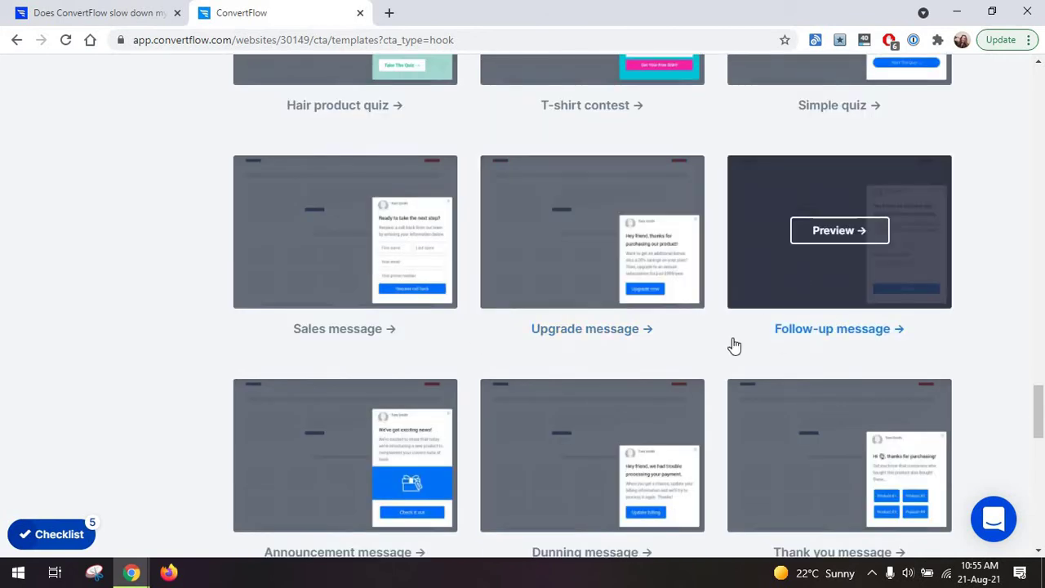
scroll(613, 313, "down", 1)
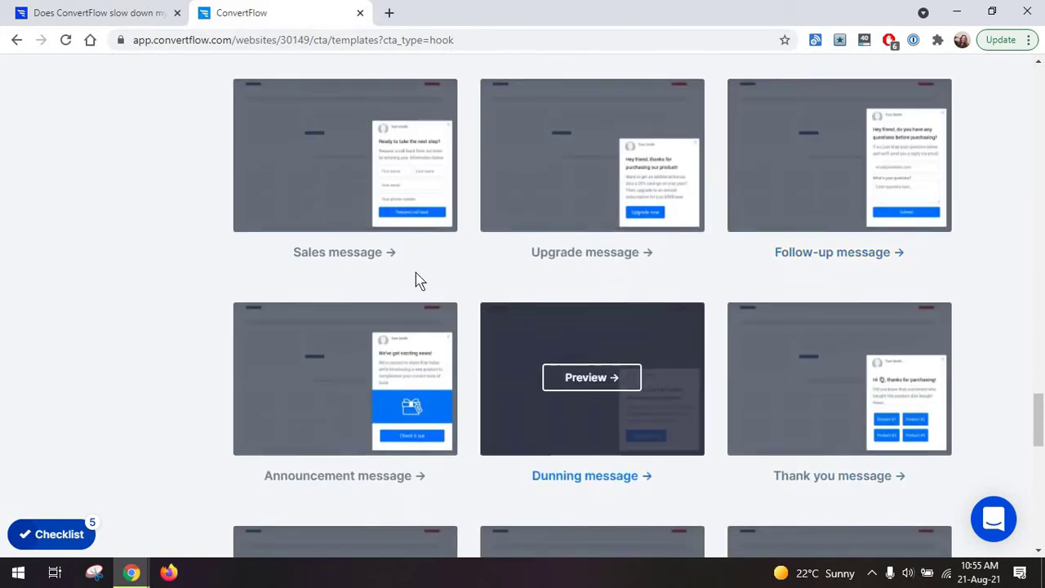
scroll(413, 261, "down", 6)
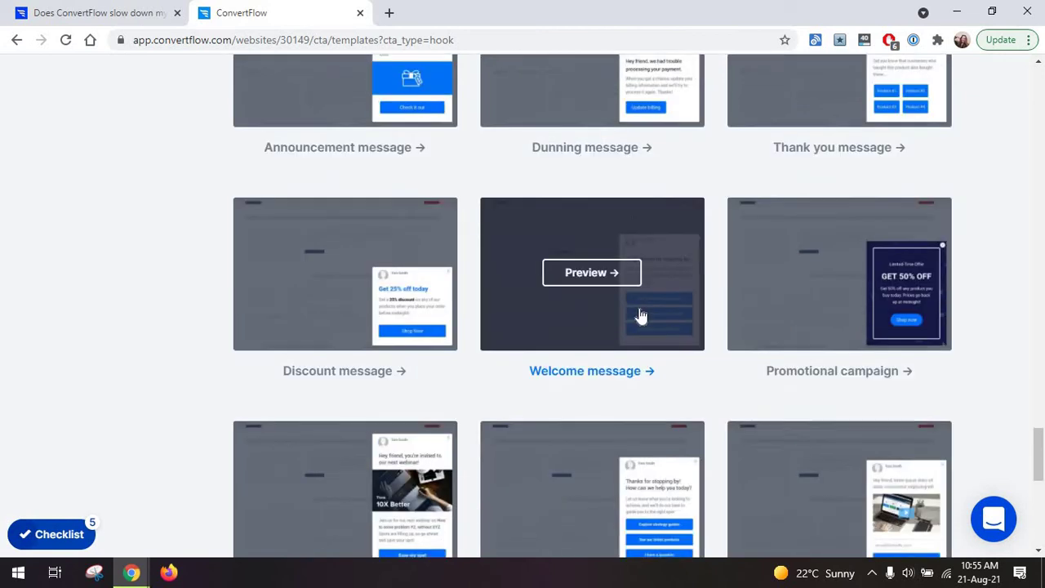
scroll(373, 250, "down", 3)
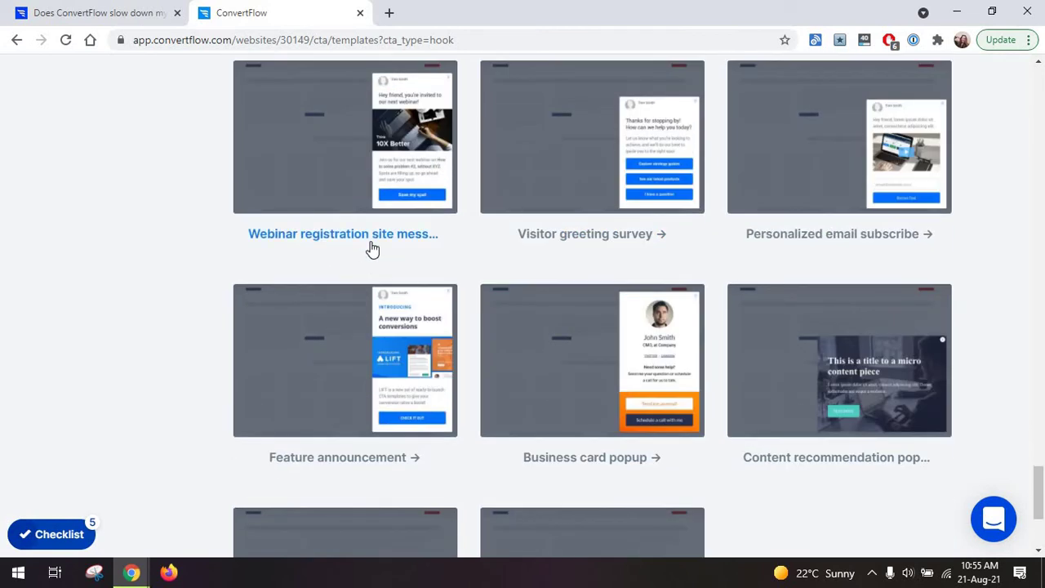
scroll(372, 249, "down", 3)
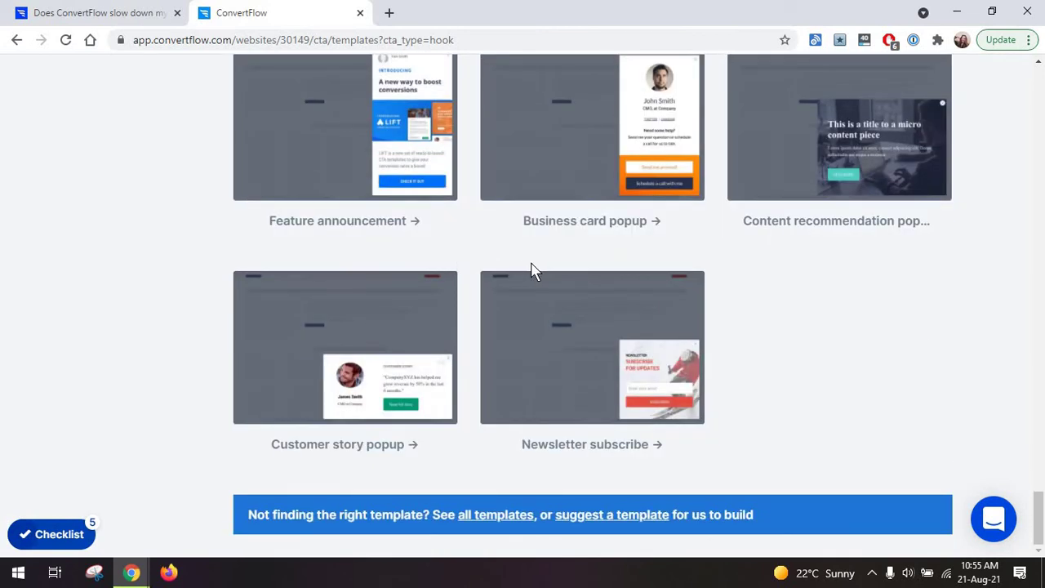
left_click_drag(1038, 515, 1037, 253)
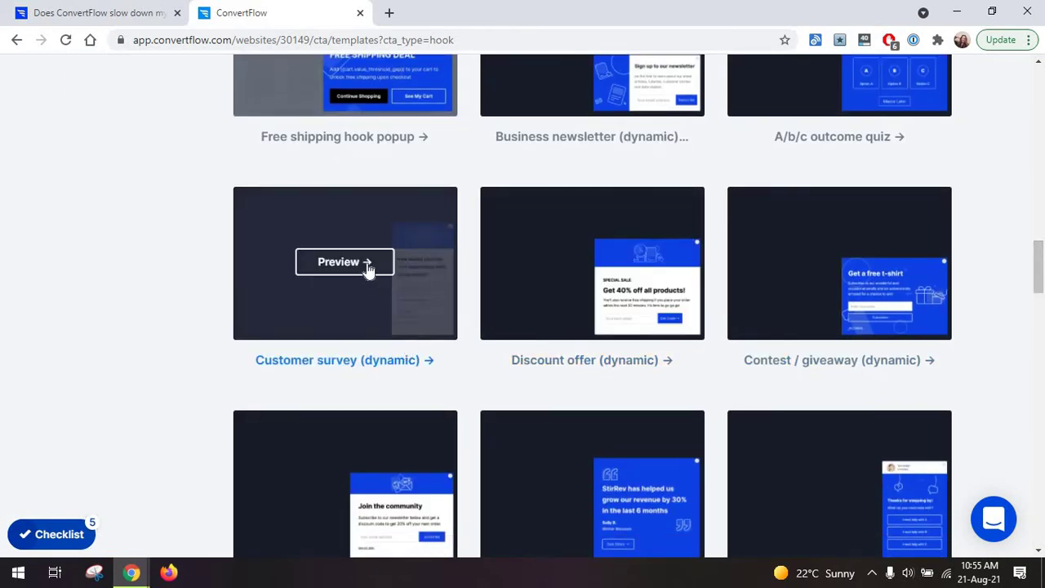
Preview the Customer survey (dynamic) template and start a new popup from it.
left_click(367, 268)
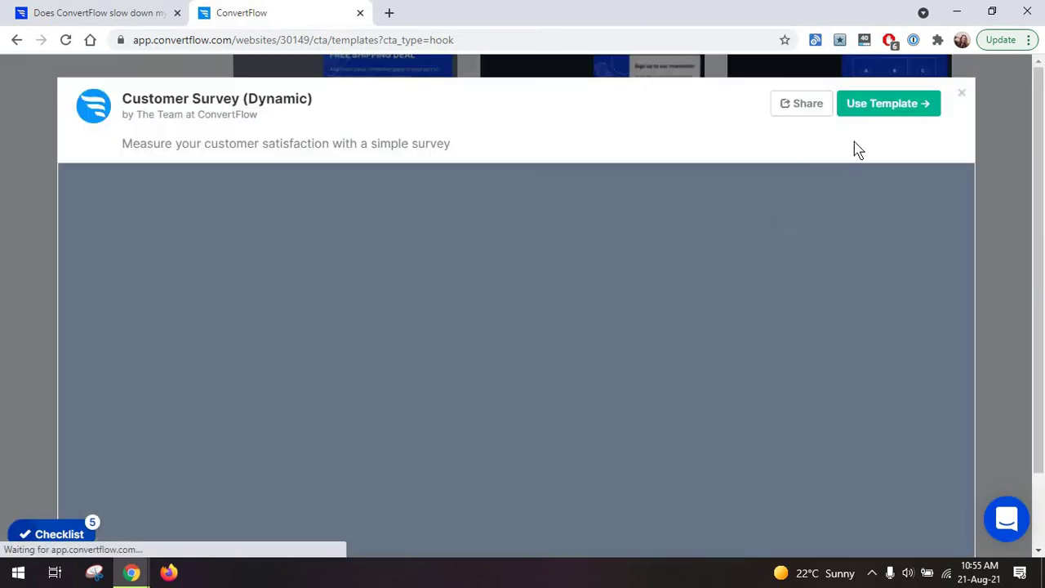
left_click(873, 106)
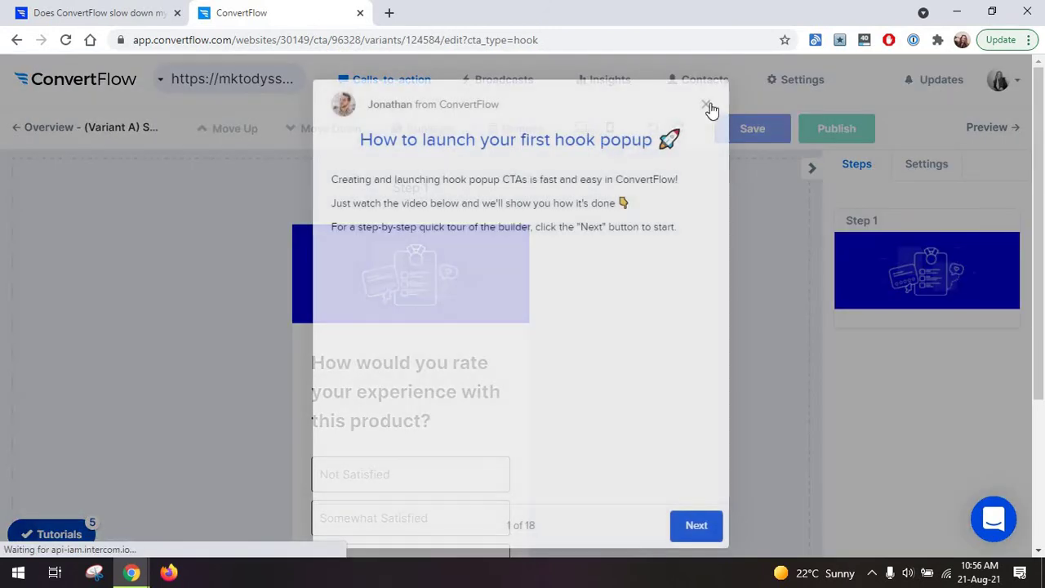
left_click(708, 103)
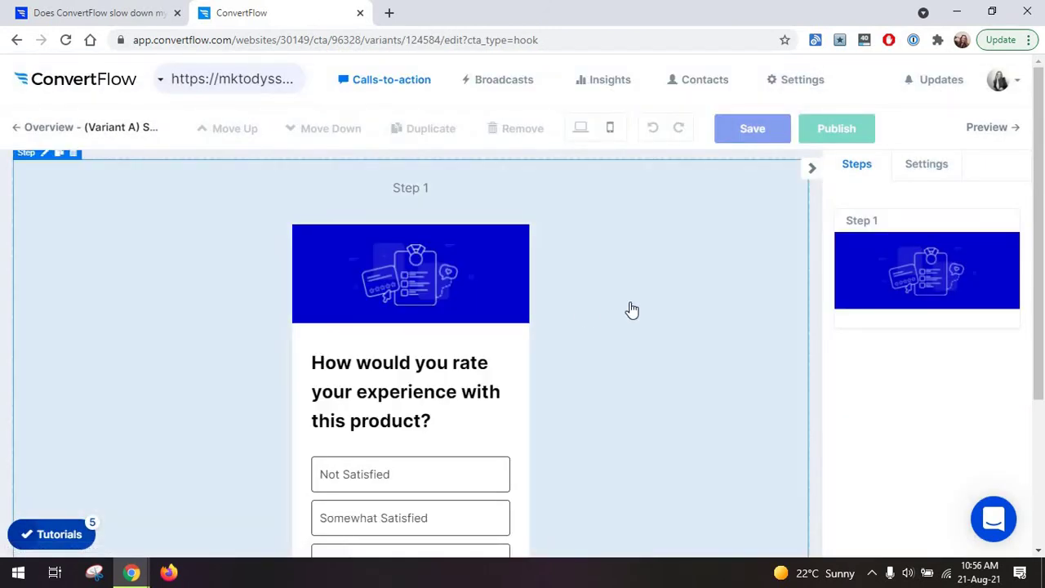
scroll(645, 308, "down", 3)
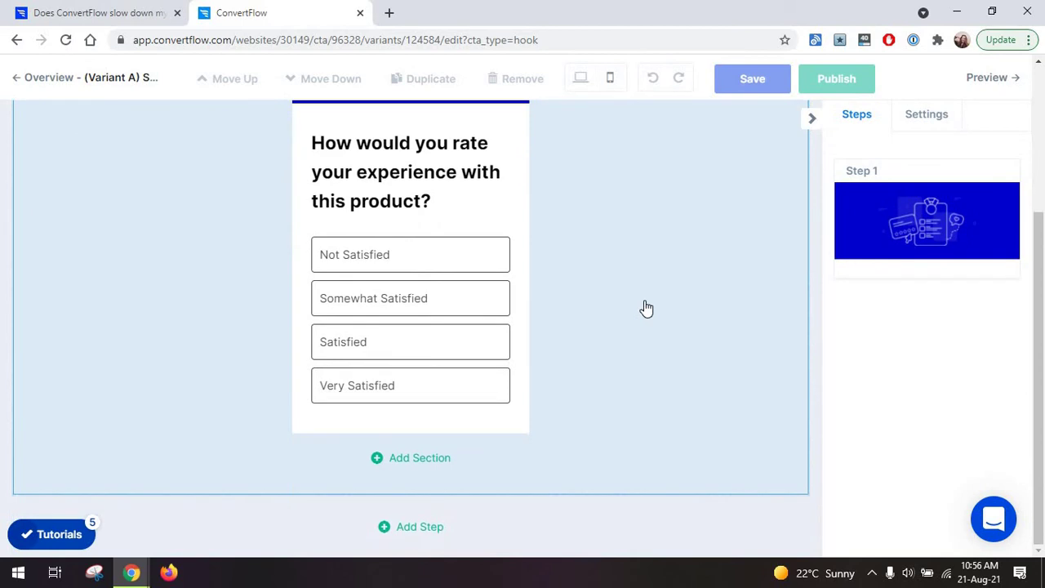
scroll(550, 335, "up", 3)
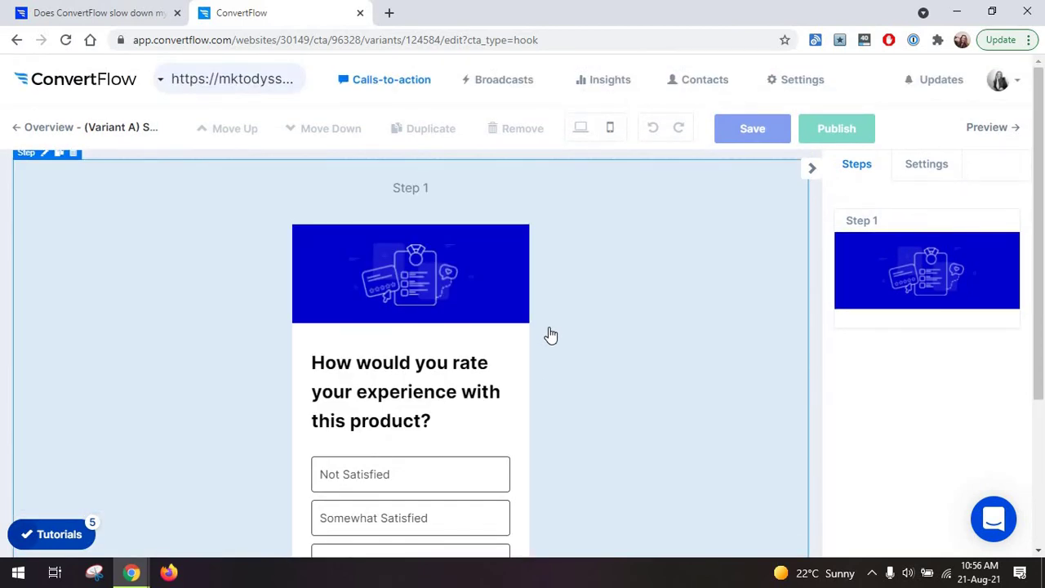
scroll(550, 335, "down", 1)
Change the survey headline's ending to 'this article?'.
left_click(431, 343)
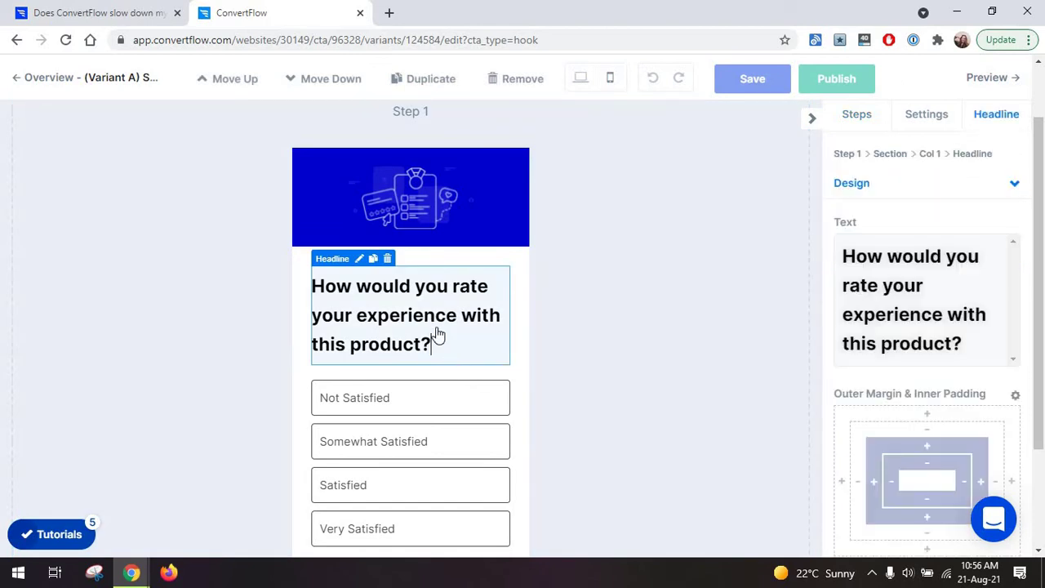
left_click_drag(438, 329, 303, 317)
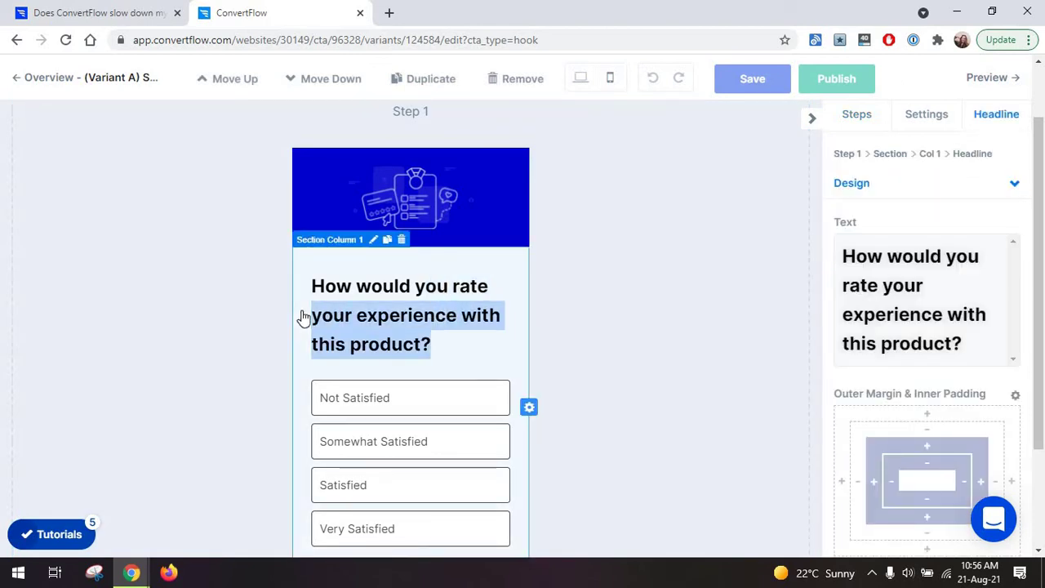
type("this article")
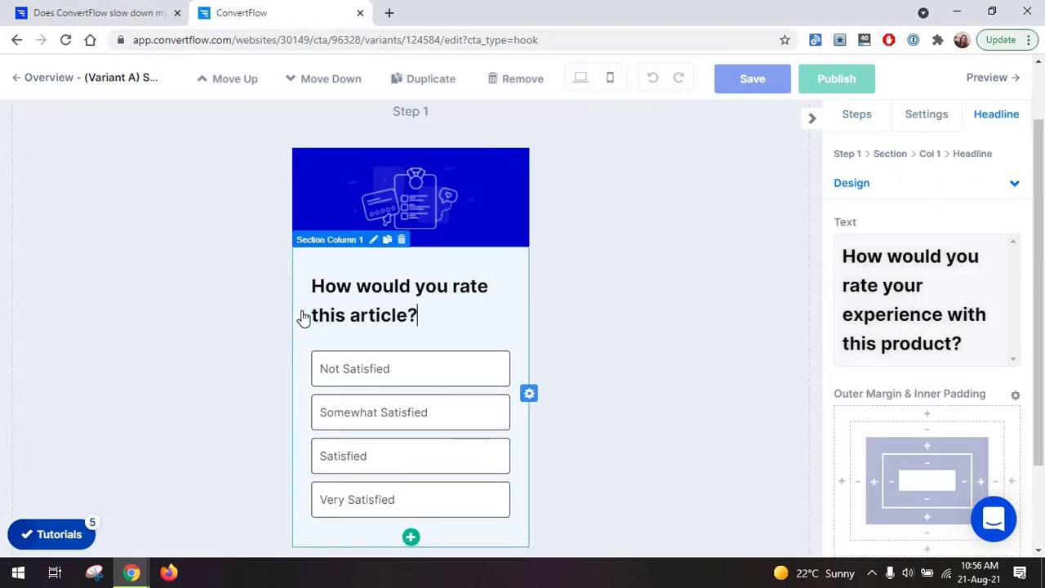
type("?")
left_click(595, 319)
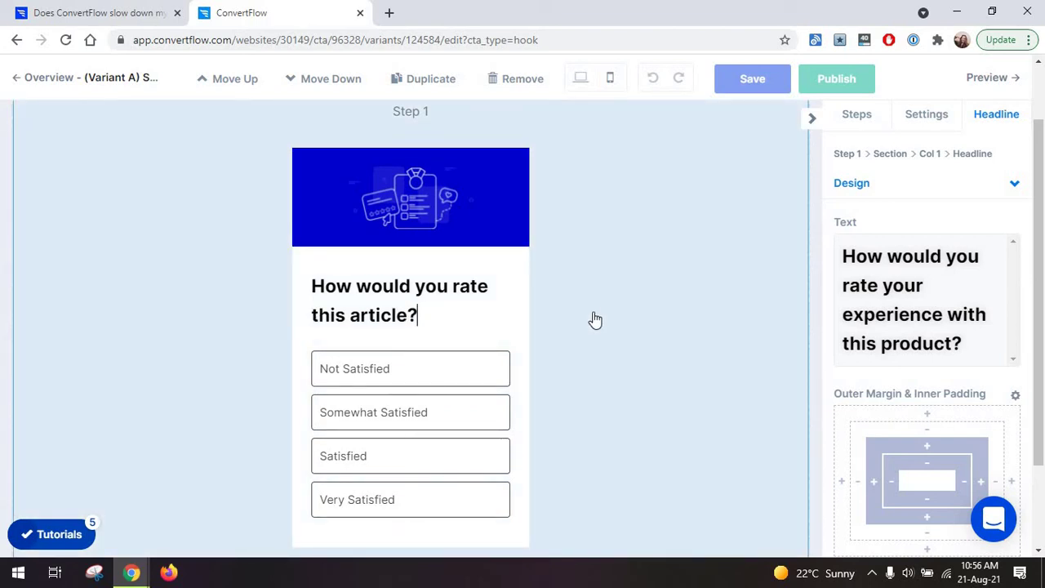
scroll(594, 319, "down", 1)
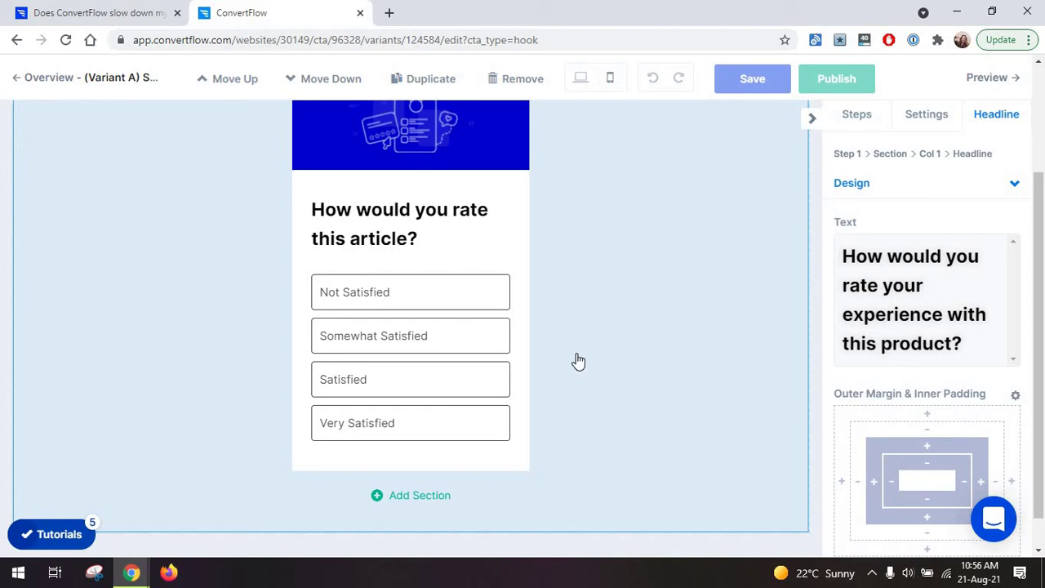
In the popup settings, try a scroll-point trigger at 87%.
left_click(918, 121)
scroll(875, 300, "down", 3)
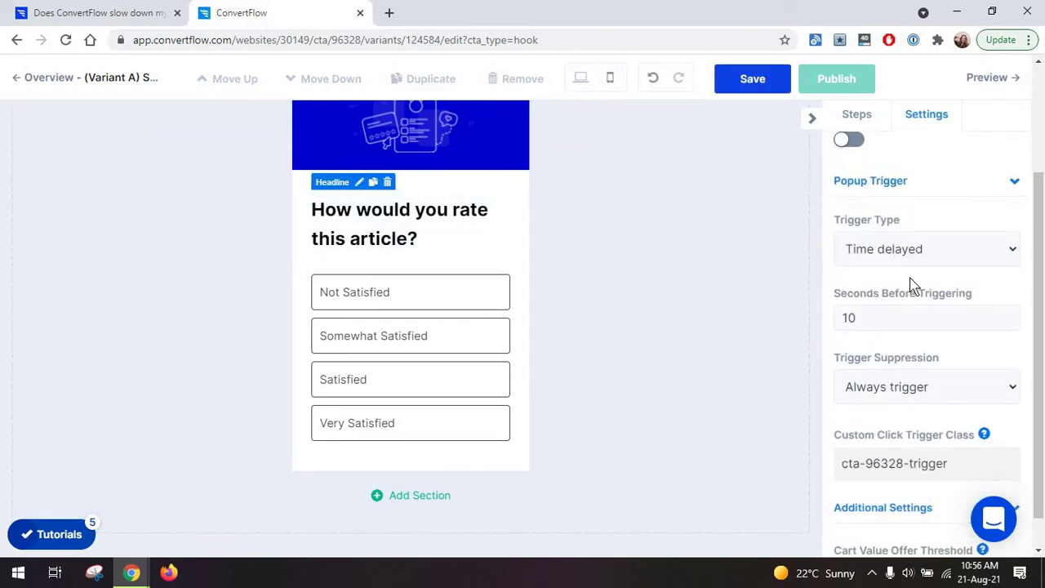
left_click(951, 257)
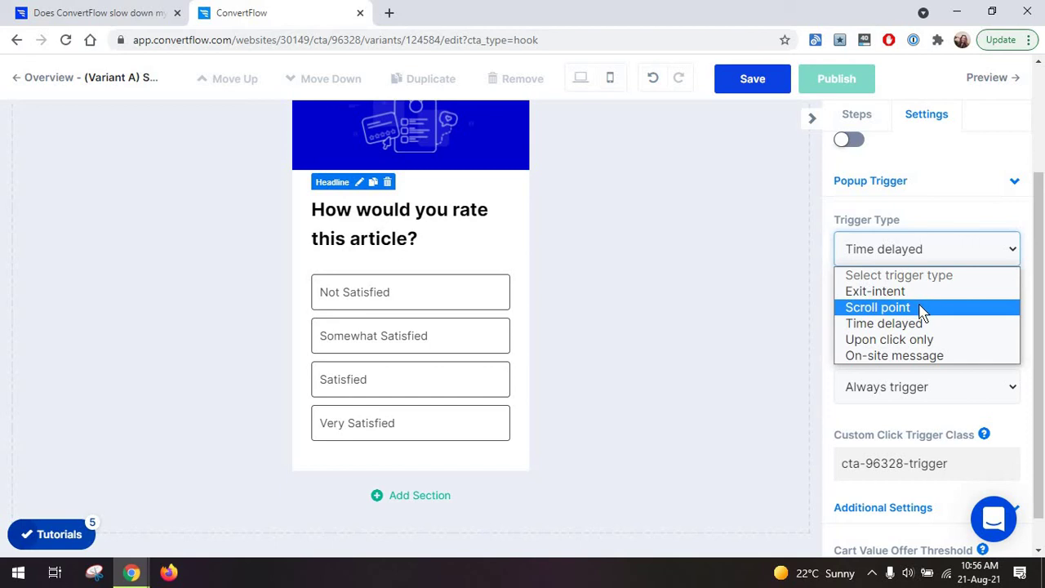
left_click(920, 308)
left_click_drag(876, 326, 954, 325)
Switch the trigger to Time delayed with 300 seconds and save the popup.
left_click(961, 264)
left_click(932, 323)
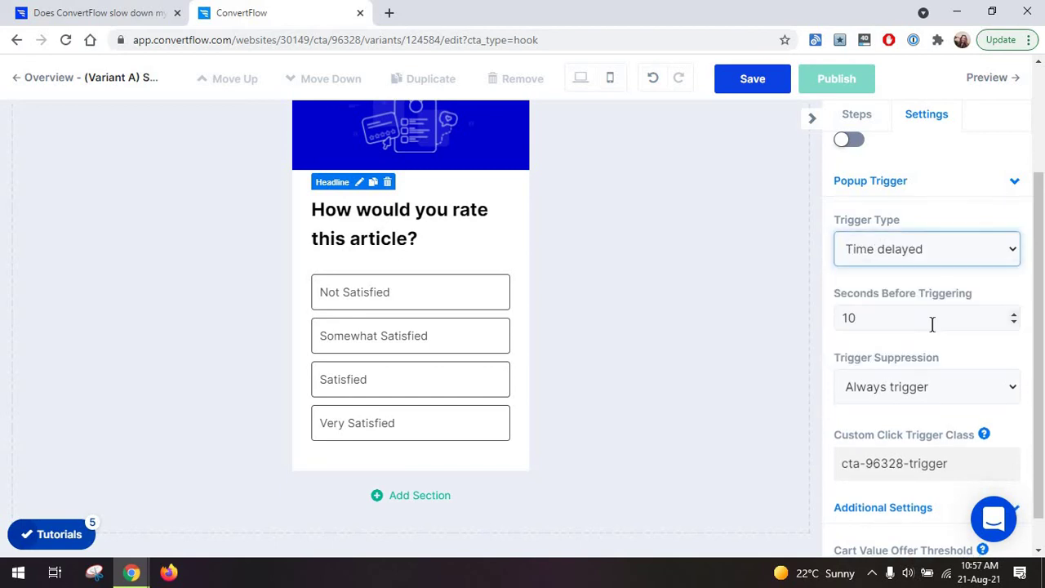
left_click(888, 321)
left_click_drag(839, 318, 865, 316)
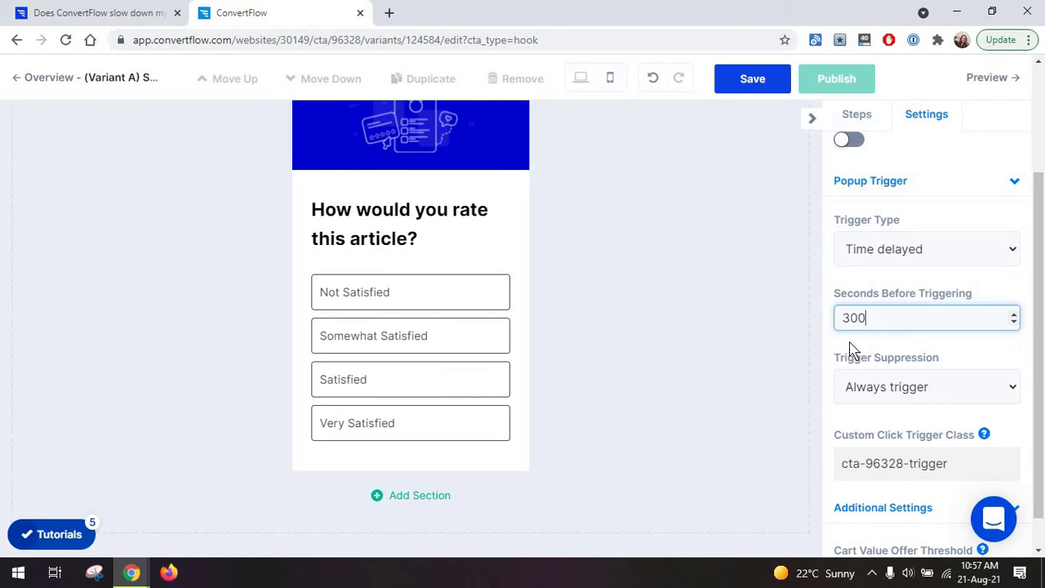
left_click(849, 349)
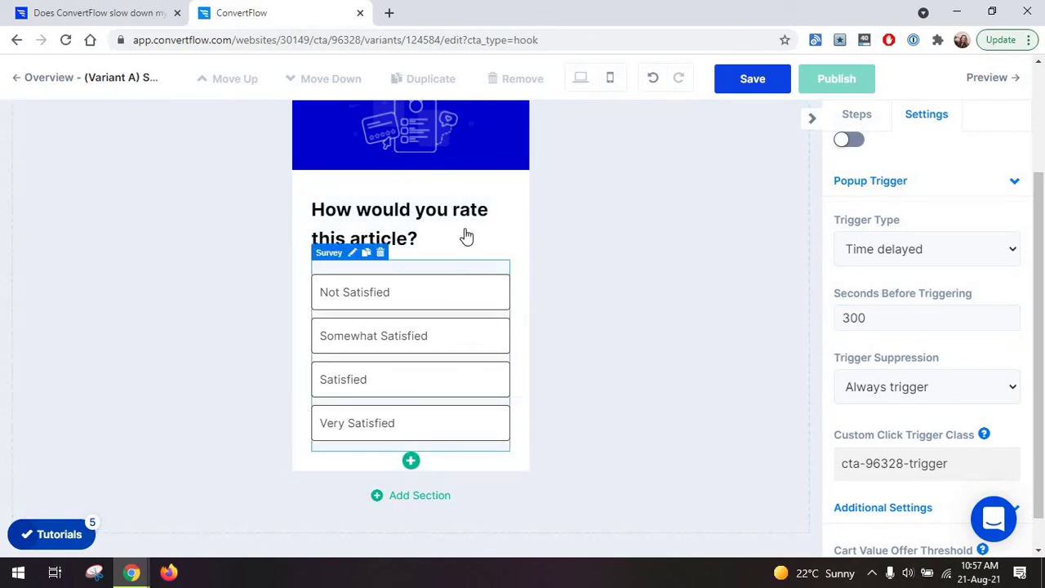
scroll(466, 248, "down", 1)
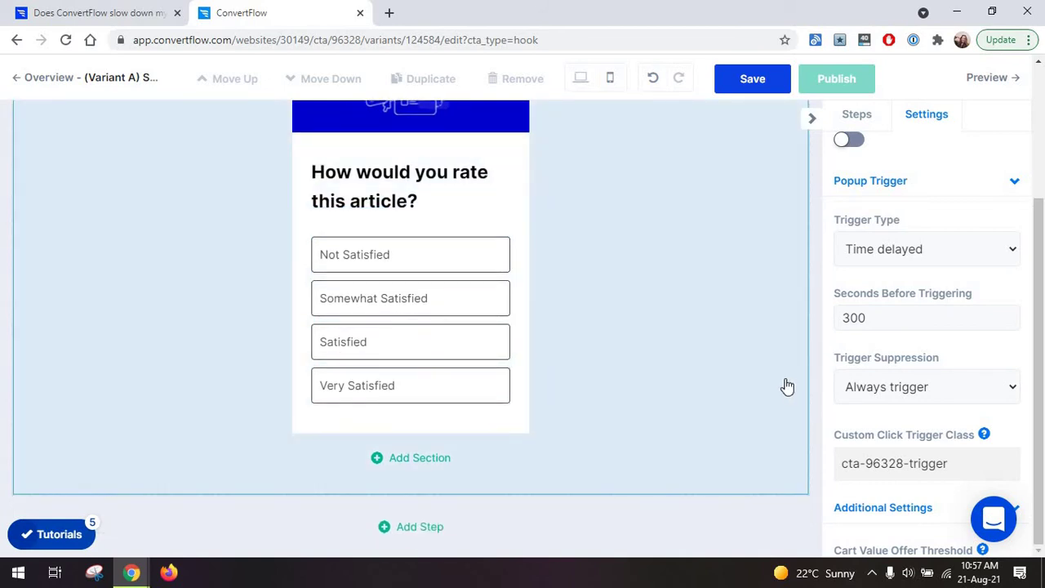
left_click(751, 84)
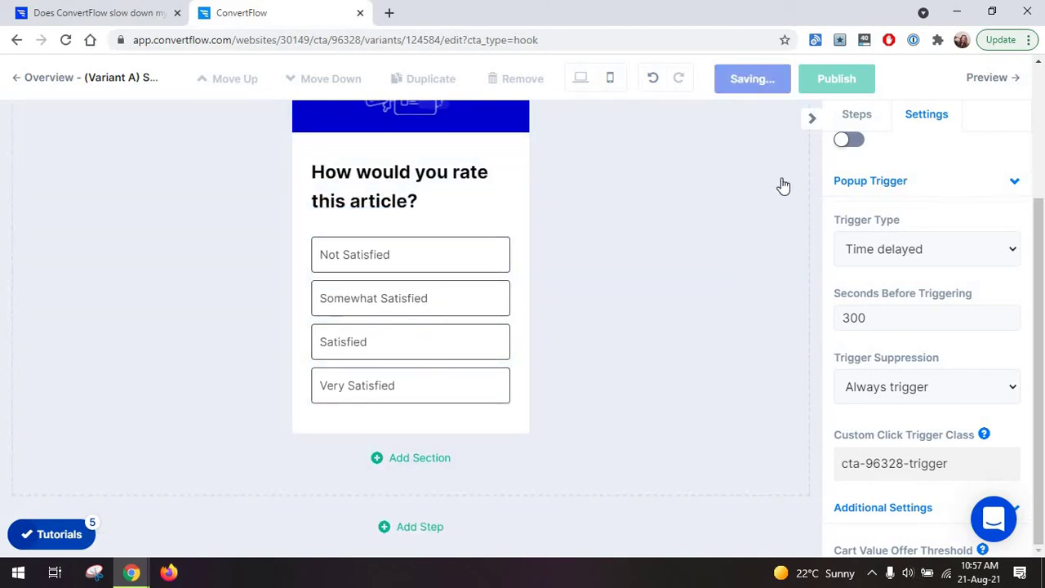
Preview the survey, answer Not Satisfied to get the Thanks! reply, then open Embedded CTA templates.
left_click(979, 81)
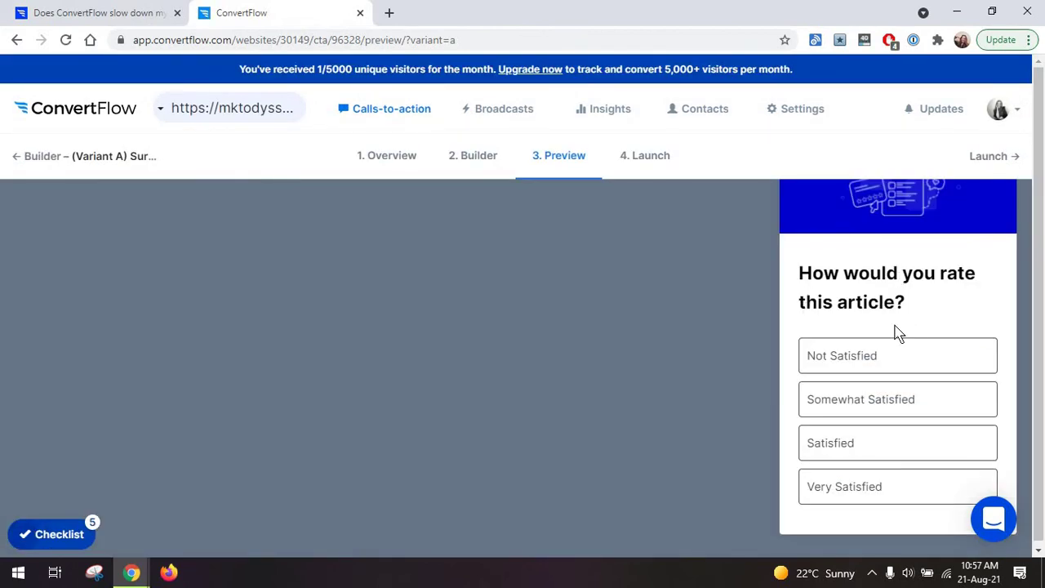
left_click(890, 357)
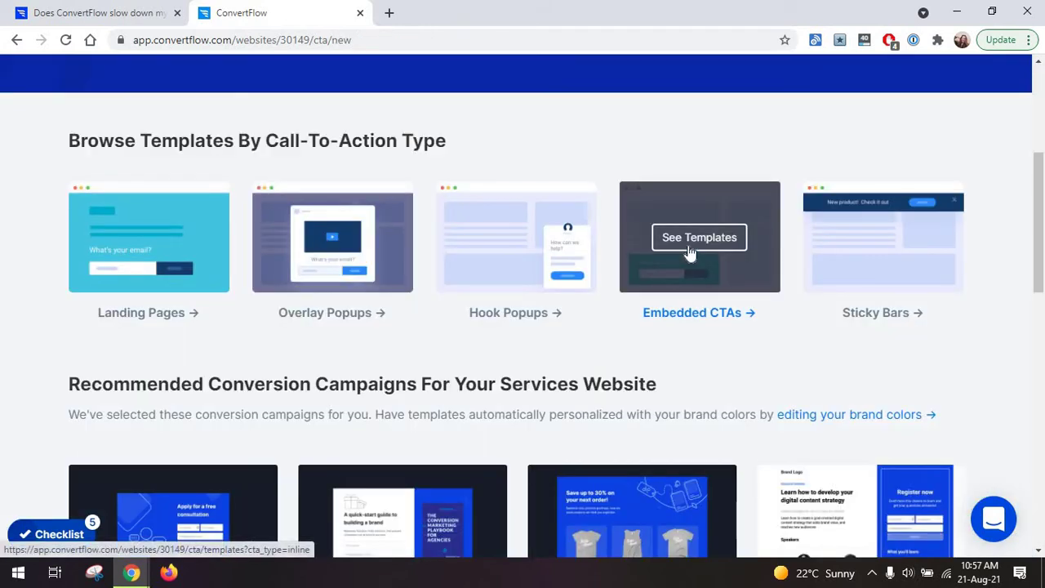
left_click(690, 253)
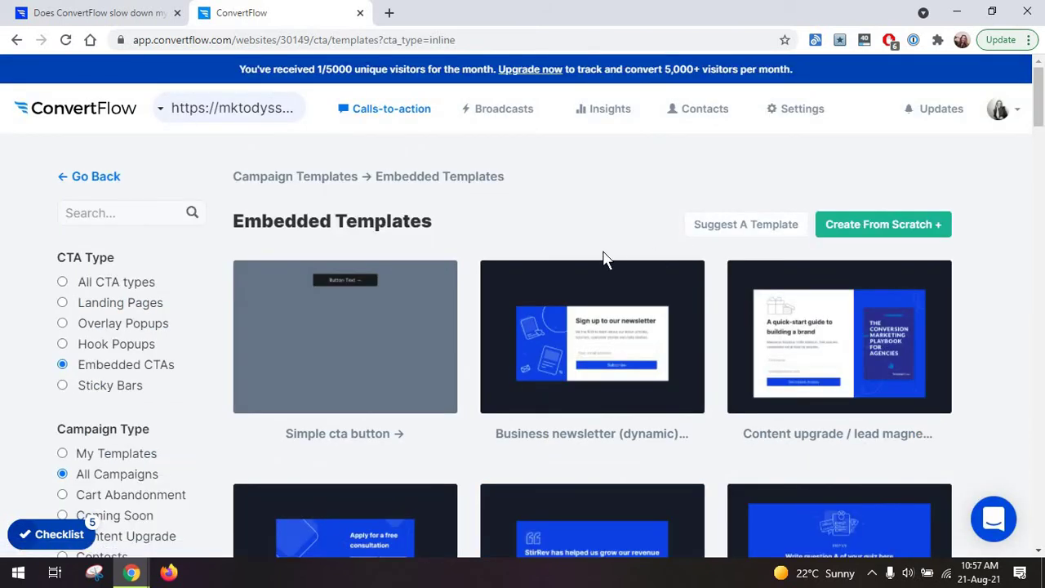
Create an embedded CTA named 'Blog' from the Blogger newsletter form template.
scroll(1020, 220, "down", 15)
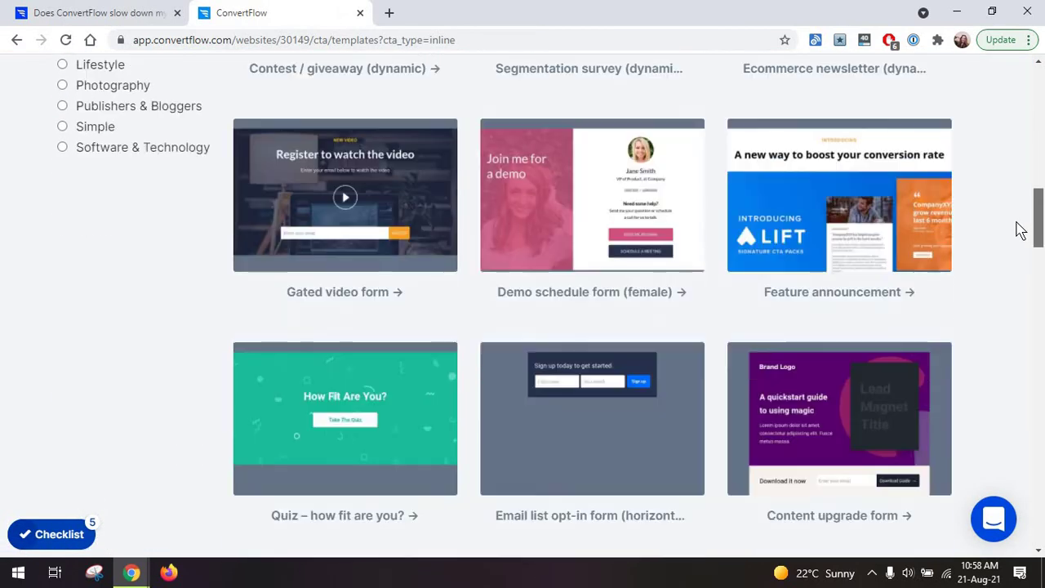
scroll(1022, 253, "down", 5)
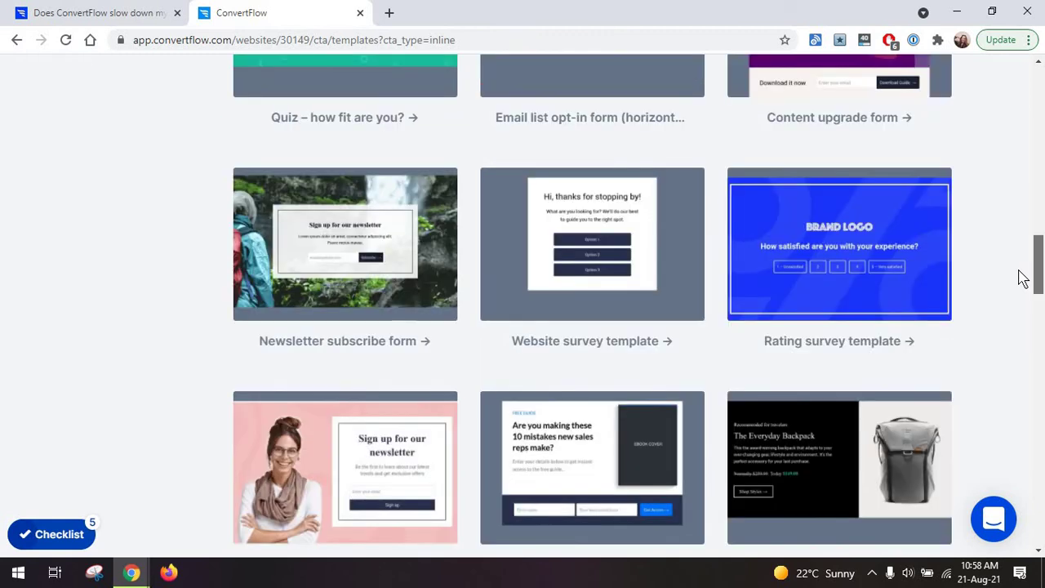
scroll(1022, 285, "down", 4)
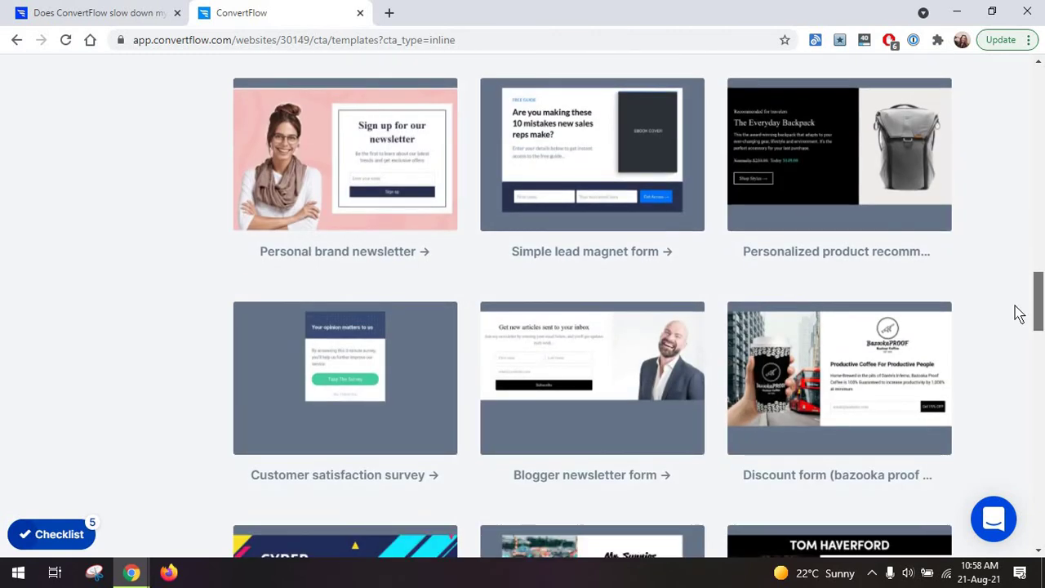
scroll(1020, 323, "down", 2)
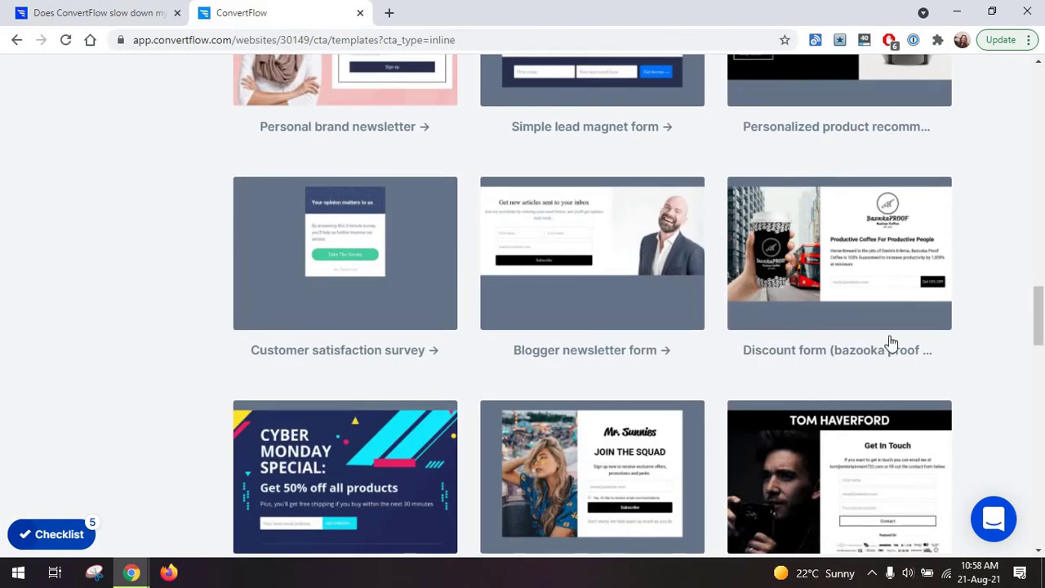
left_click(642, 356)
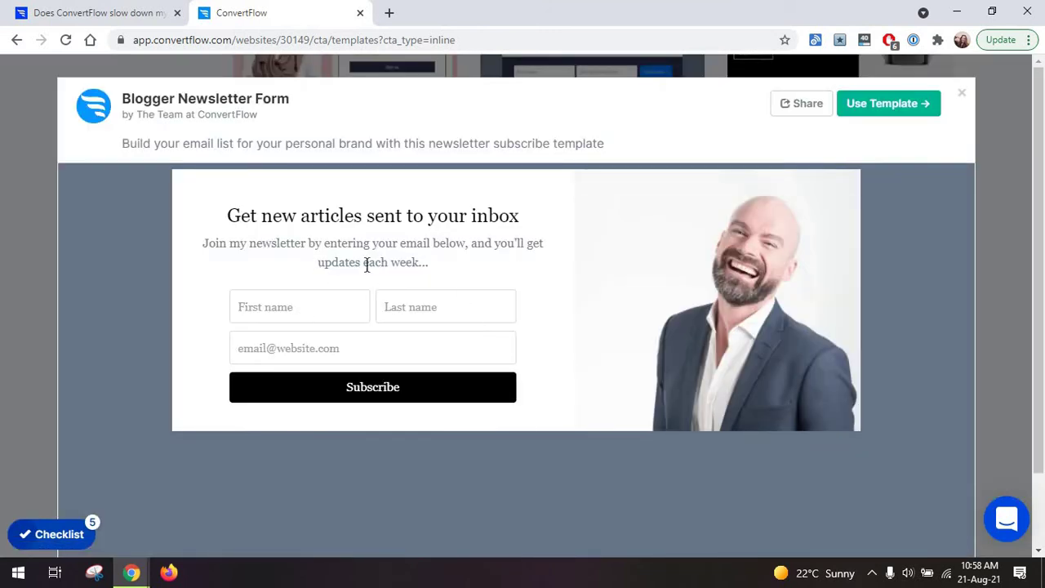
left_click(912, 105)
type("Blog")
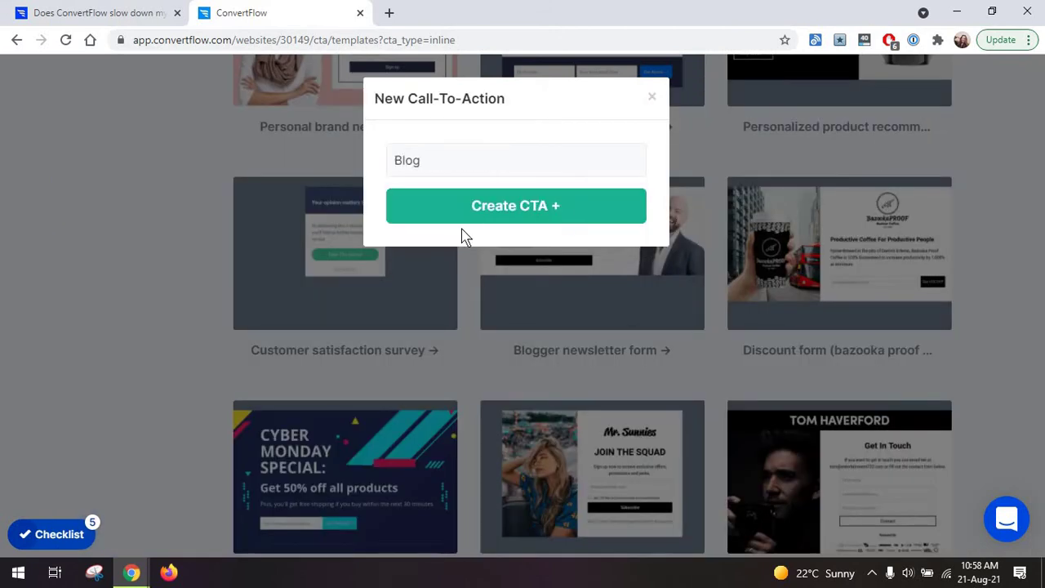
left_click(464, 217)
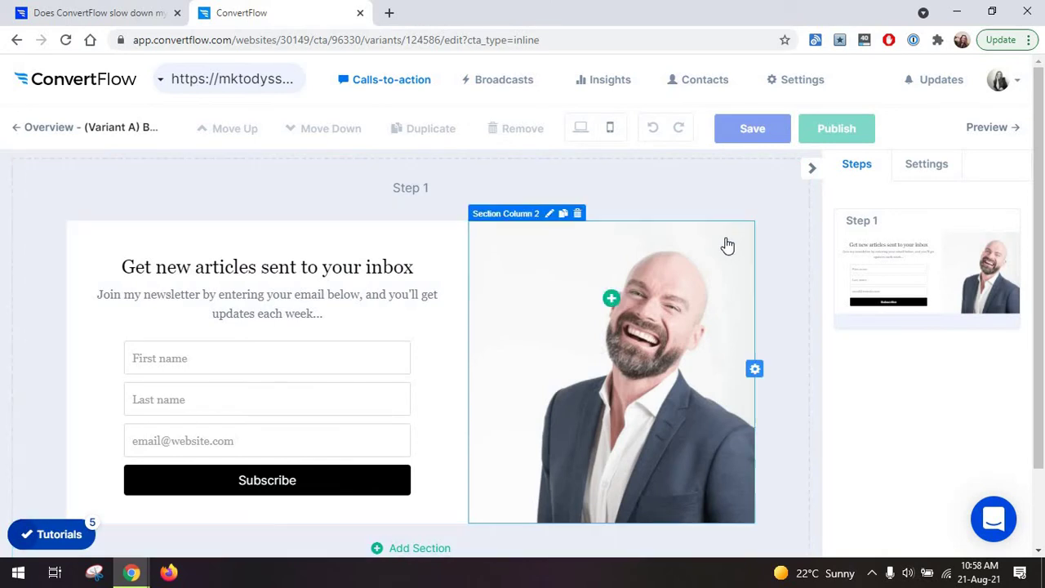
Remove the First name and Last name fields, leaving only email and Subscribe.
scroll(701, 169, "down", 1)
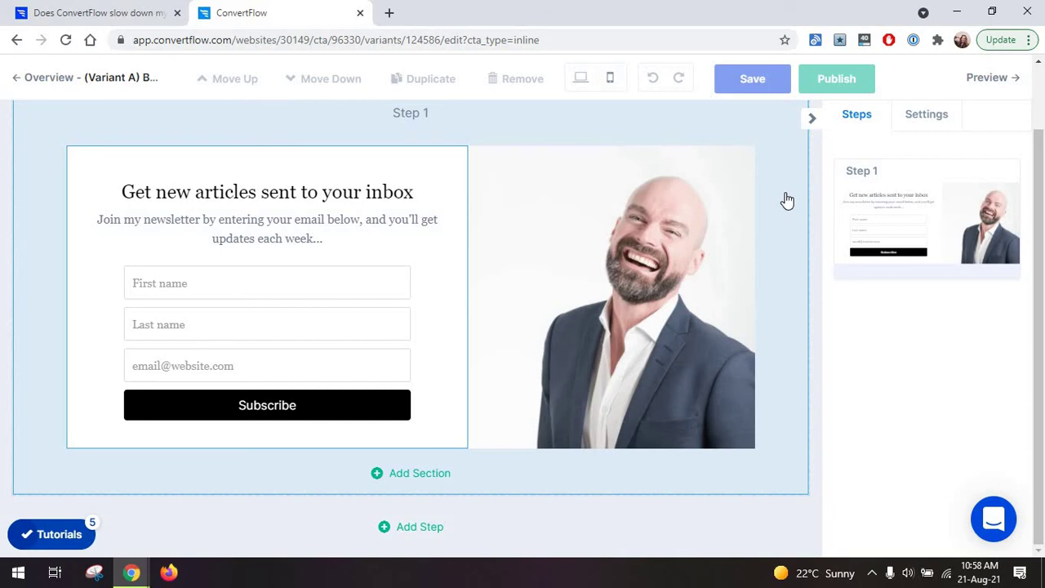
scroll(816, 204, "up", 1)
left_click(909, 165)
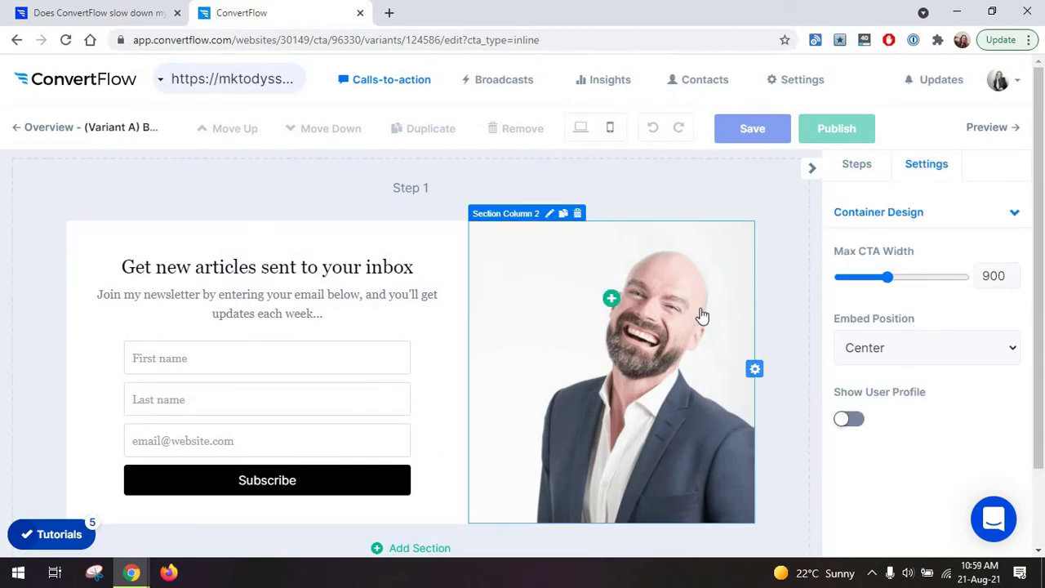
left_click(701, 315)
left_click(800, 296)
left_click(916, 168)
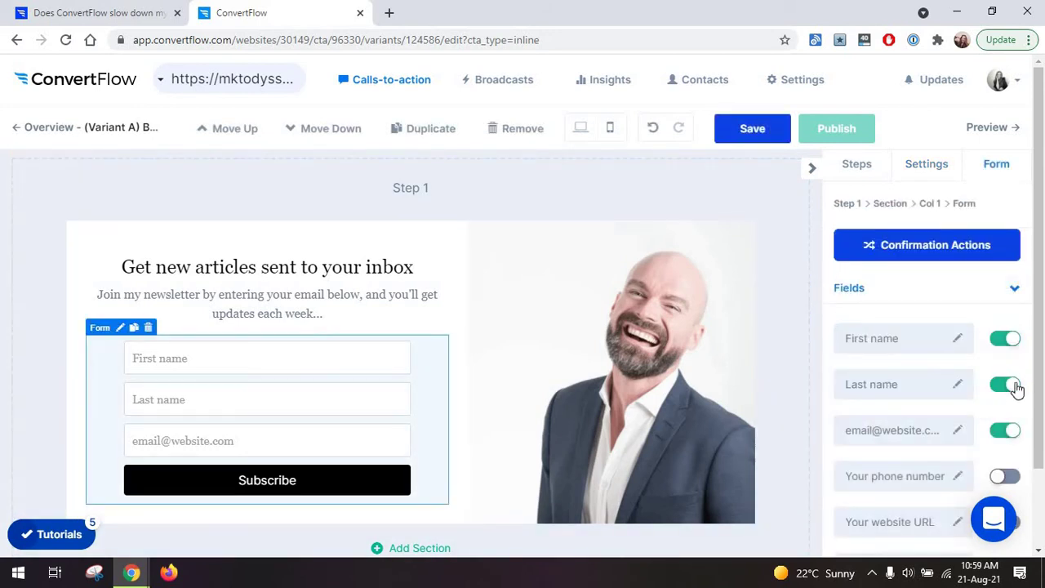
left_click(1015, 346)
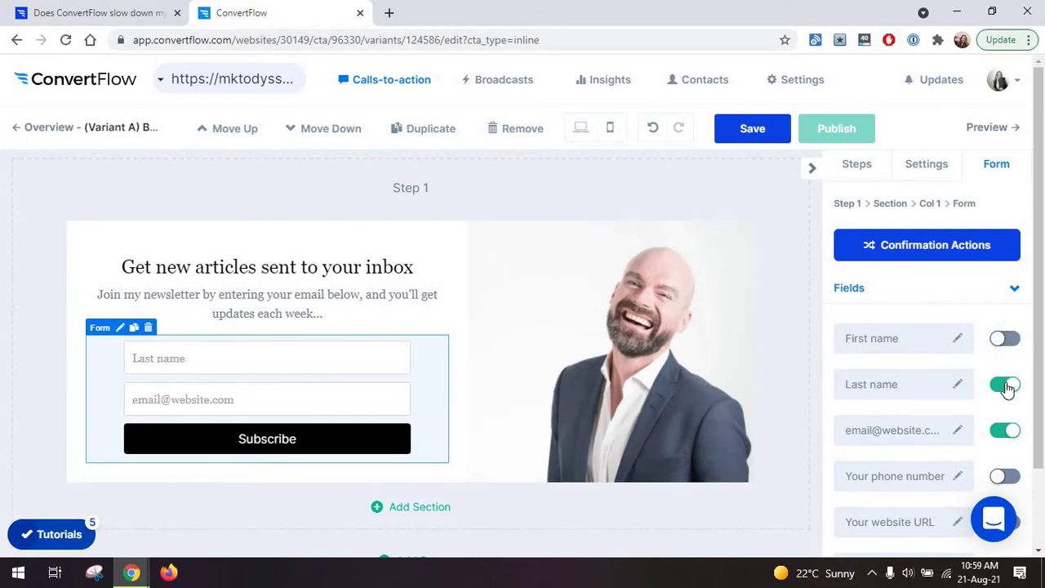
left_click(1007, 386)
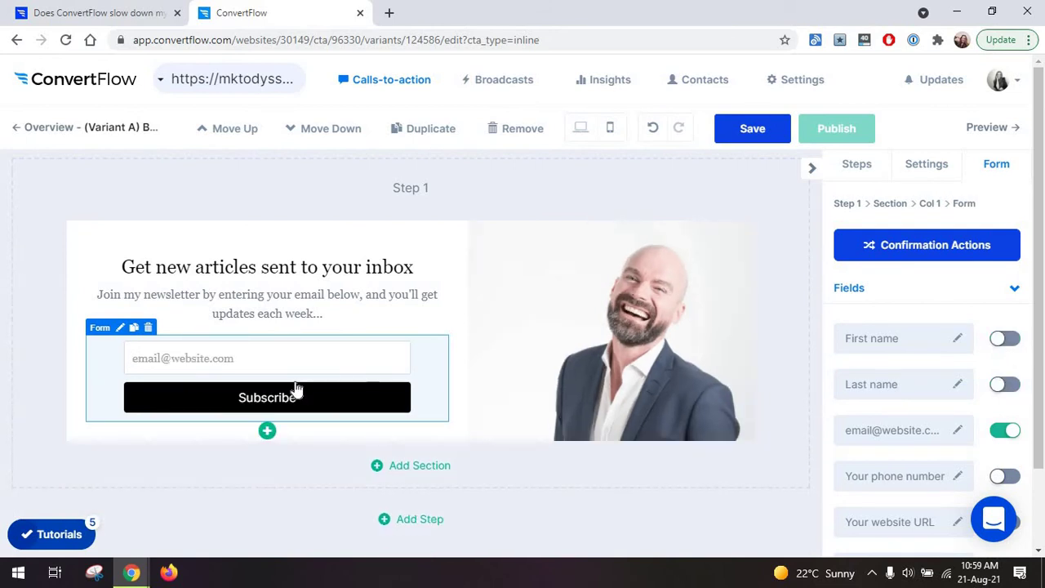
left_click(543, 361)
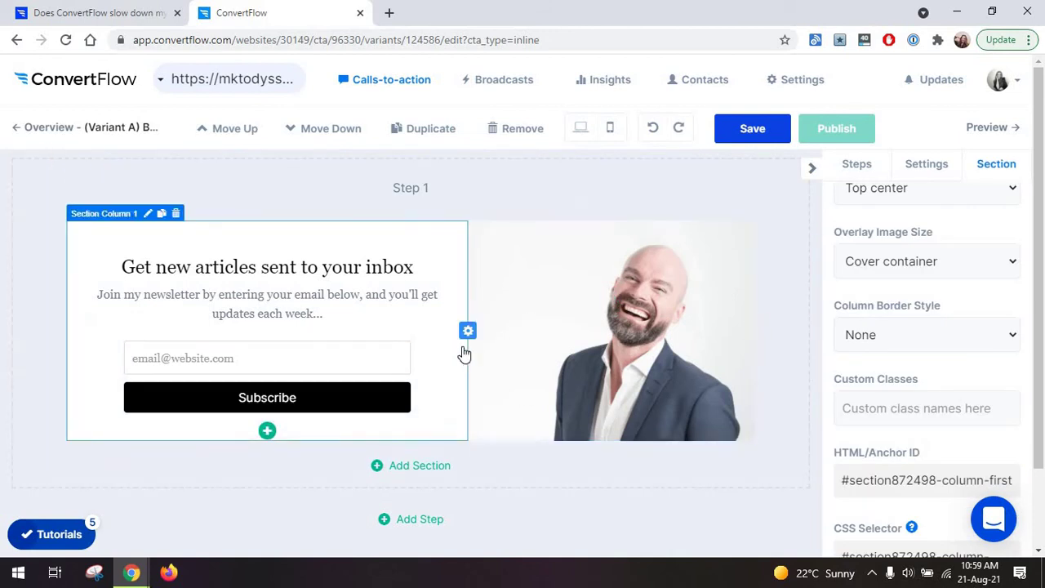
Scroll the Embedded templates gallery to Hair product quiz, T-shirt contest and Travel quiz.
scroll(620, 277, "down", 3)
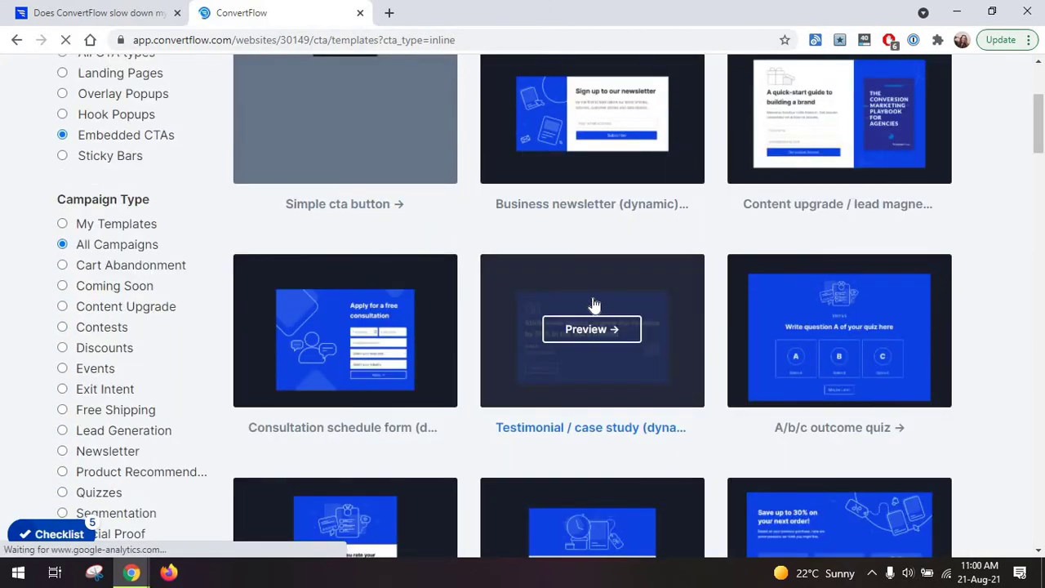
scroll(498, 294, "up", 3)
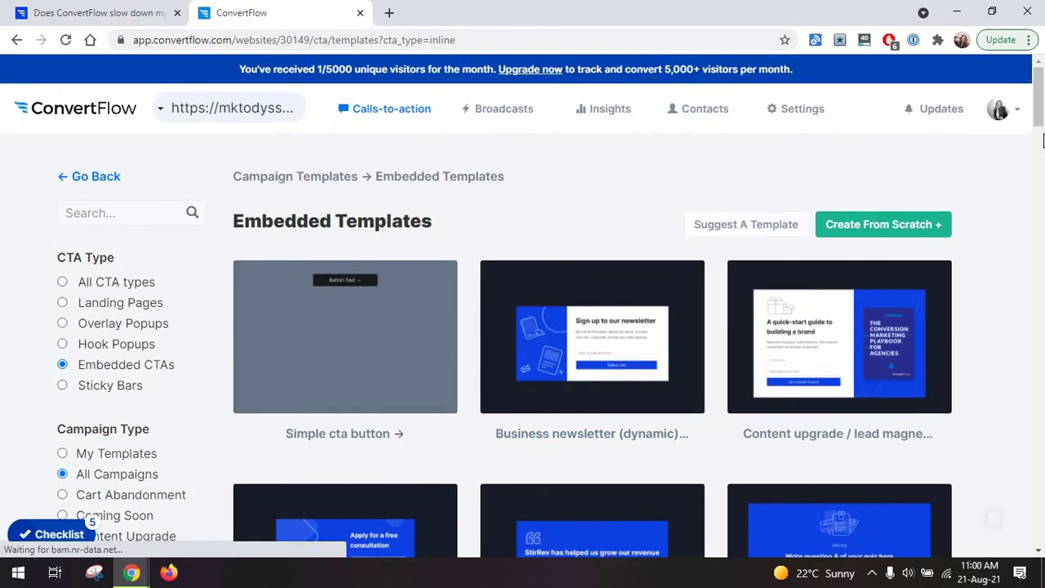
left_click_drag(1040, 122, 1041, 340)
Click through the Simple quiz template preview to step 3/3, then return to the CTA type chooser.
left_click_drag(1042, 178, 1039, 364)
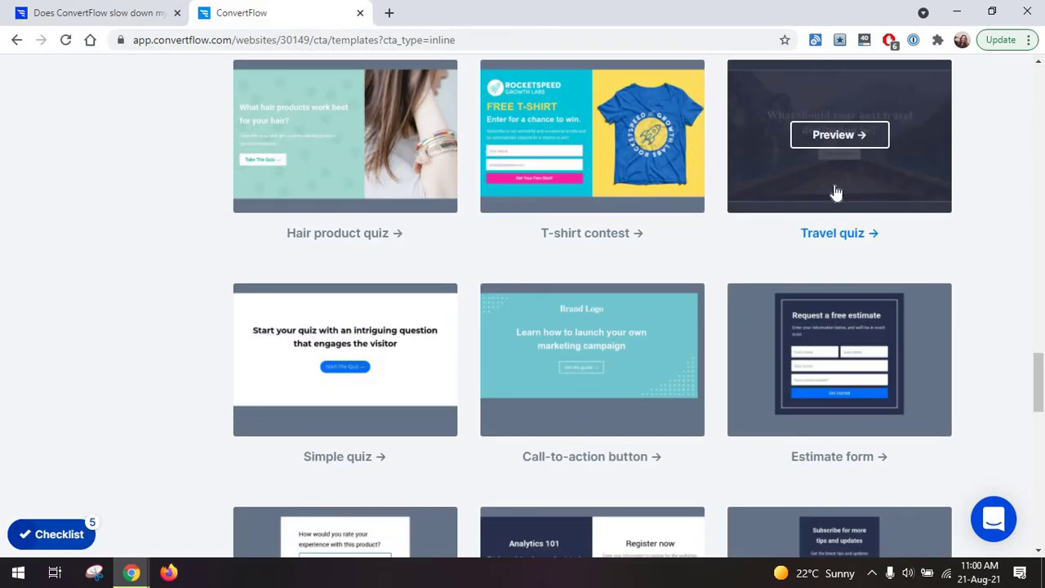
left_click(368, 361)
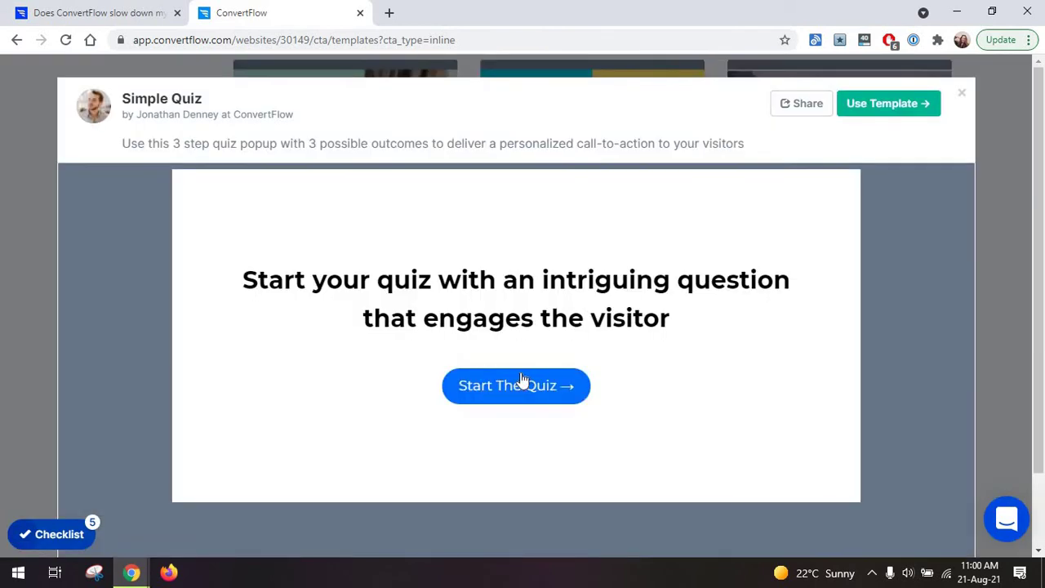
left_click(517, 386)
left_click(517, 366)
left_click(718, 380)
left_click(998, 283)
scroll(955, 303, "down", 13)
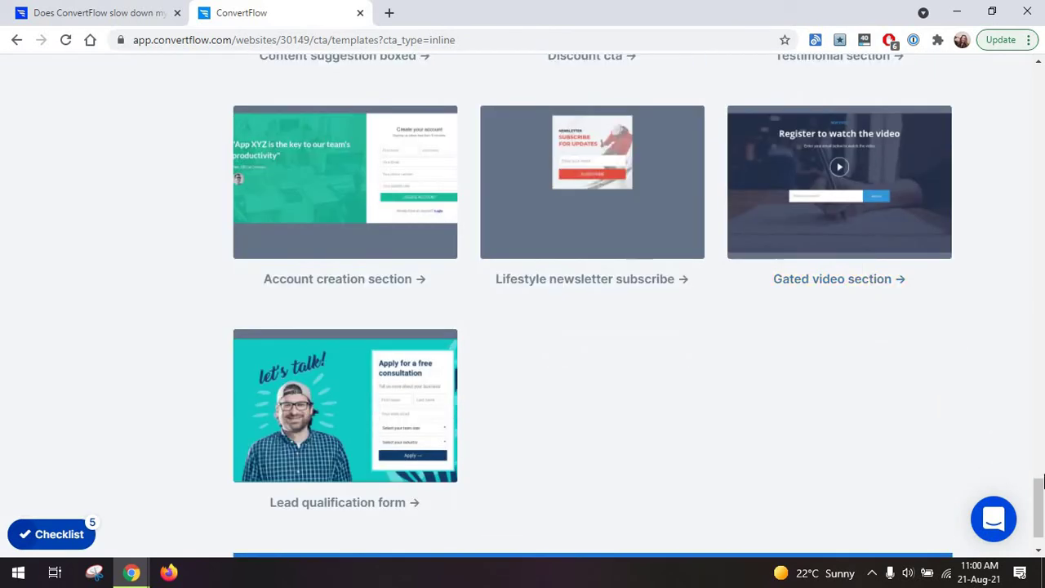
key("alt+Left")
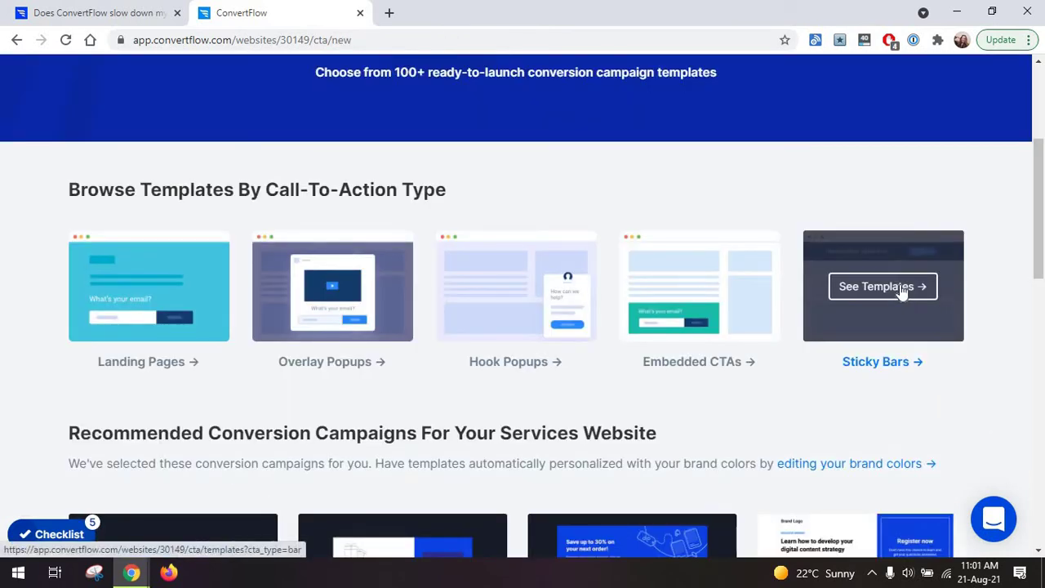
Browse the Sticky Bars templates, dismissing the chat popup along the way.
left_click(902, 291)
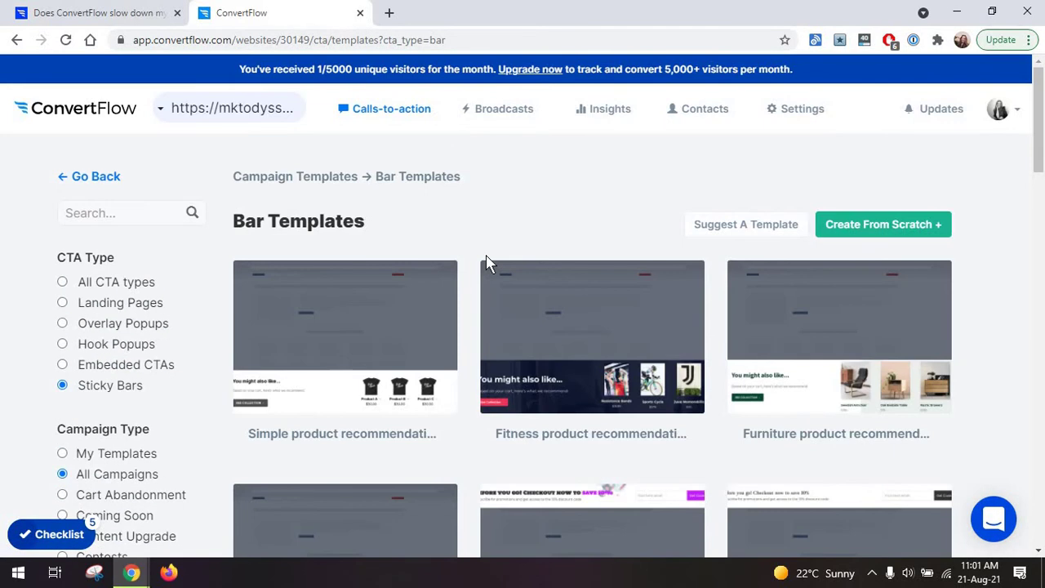
scroll(487, 261, "down", 2)
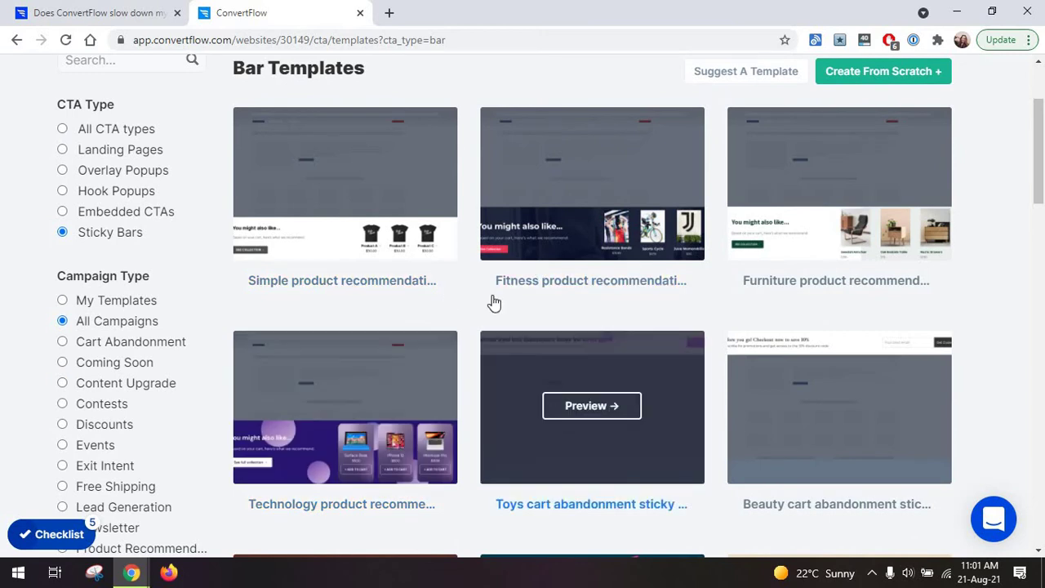
scroll(508, 357, "down", 5)
left_click_drag(1030, 263, 1035, 387)
left_click(989, 223)
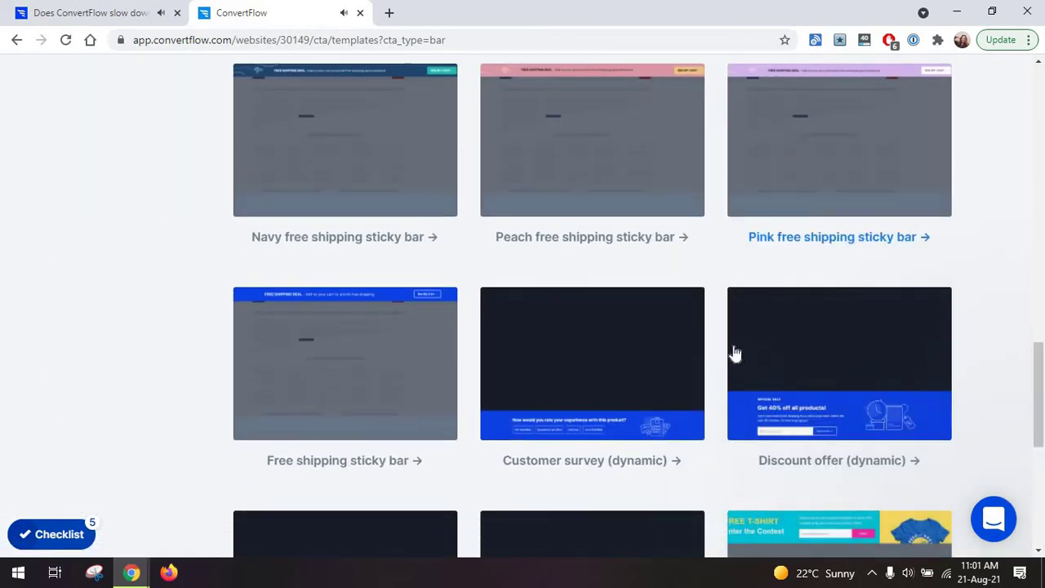
scroll(735, 352, "down", 3)
scroll(694, 345, "down", 2)
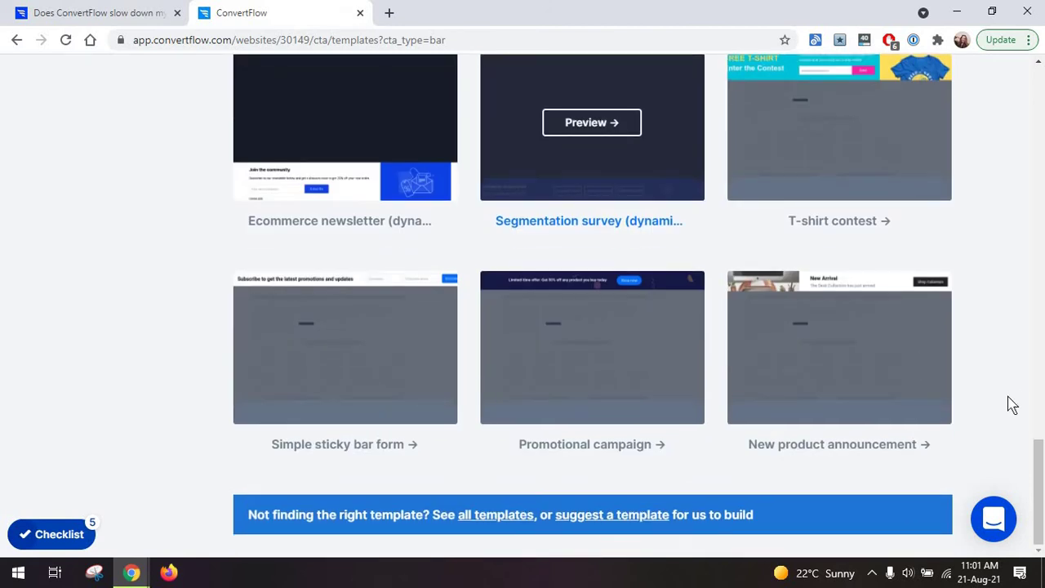
left_click_drag(1036, 482, 952, 187)
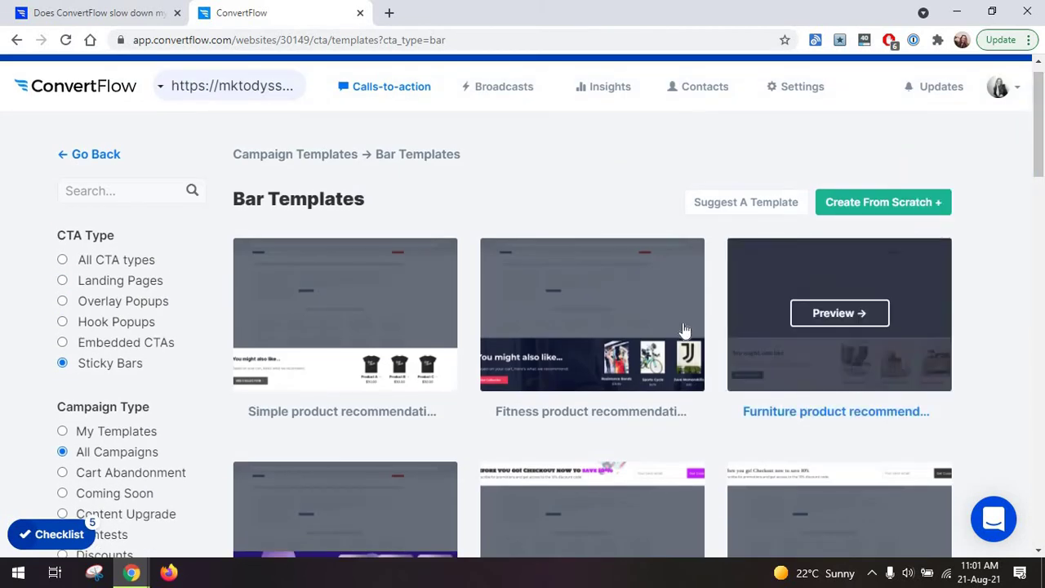
Create a new sticky bar CTA from the Fitness Product Recommendation template.
left_click(601, 319)
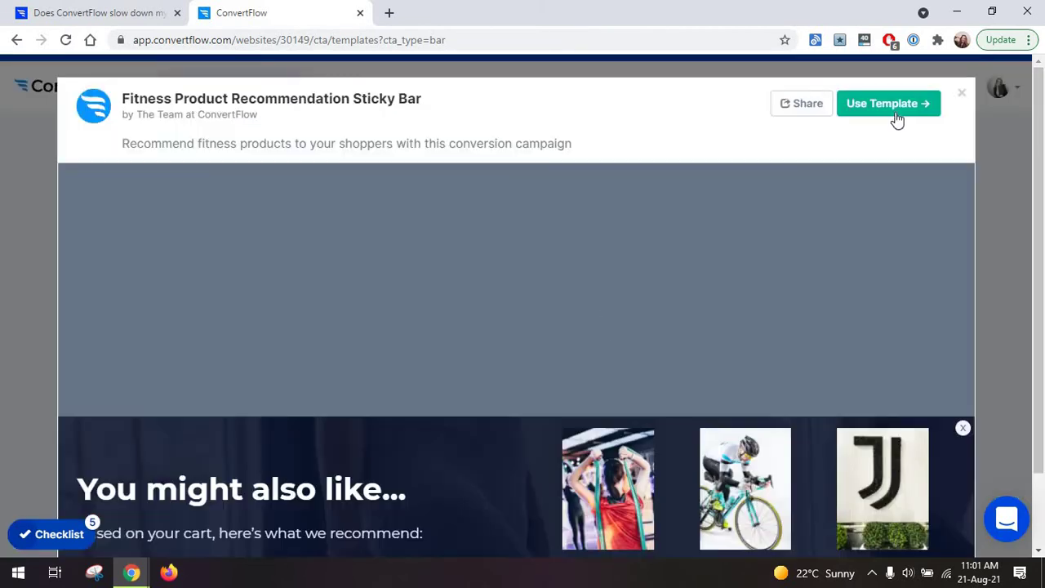
left_click(894, 111)
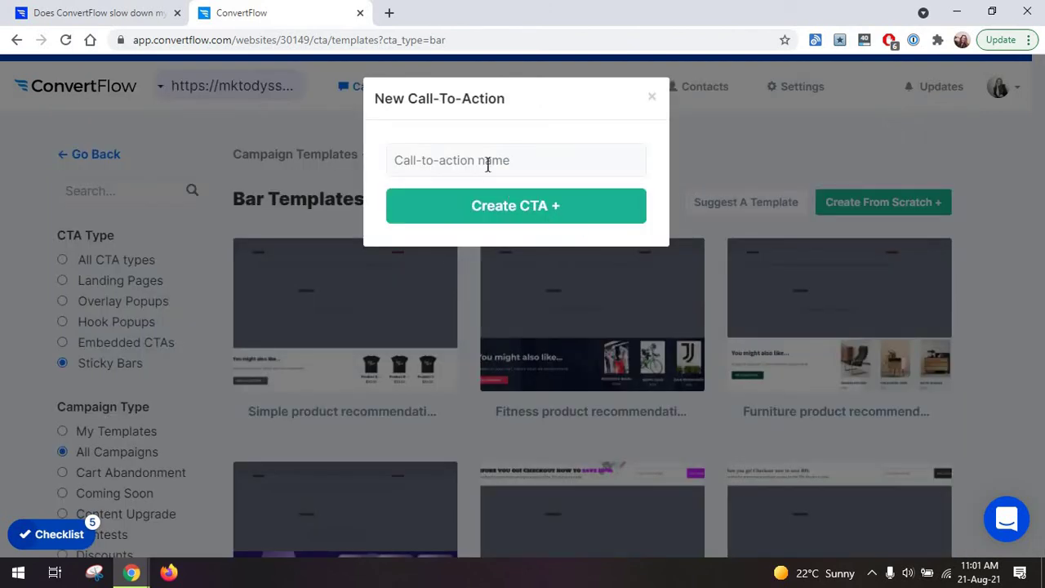
left_click(515, 206)
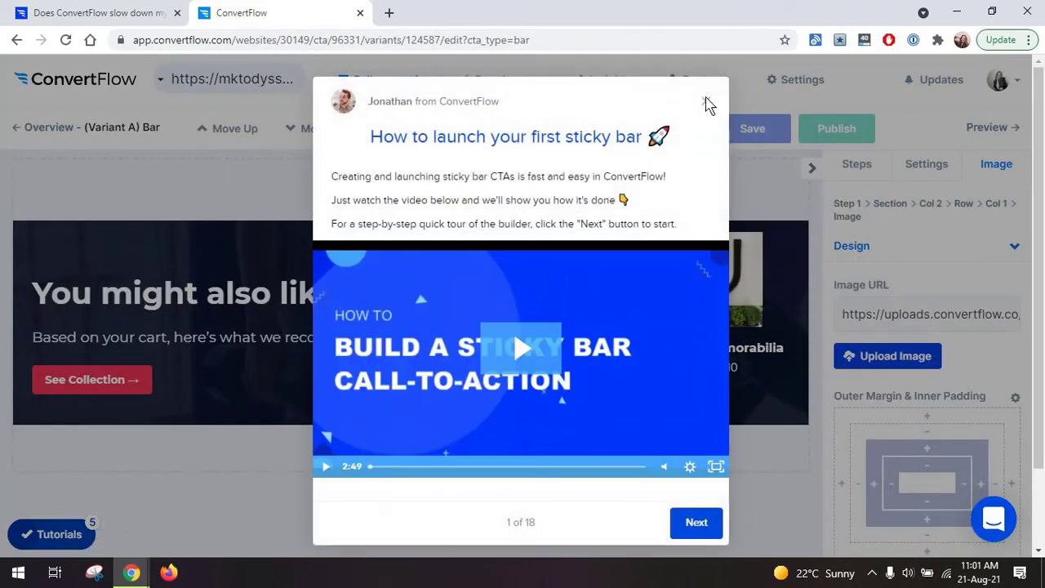
Close the sticky bar tutorial and select the See Collection button.
left_click(707, 102)
left_click(340, 396)
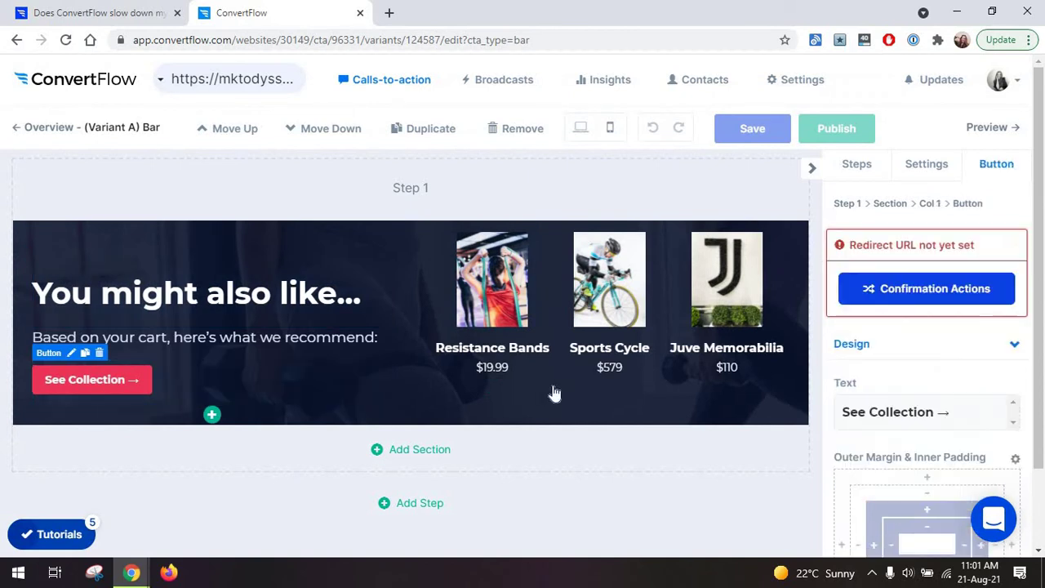
scroll(125, 378, "down", 1)
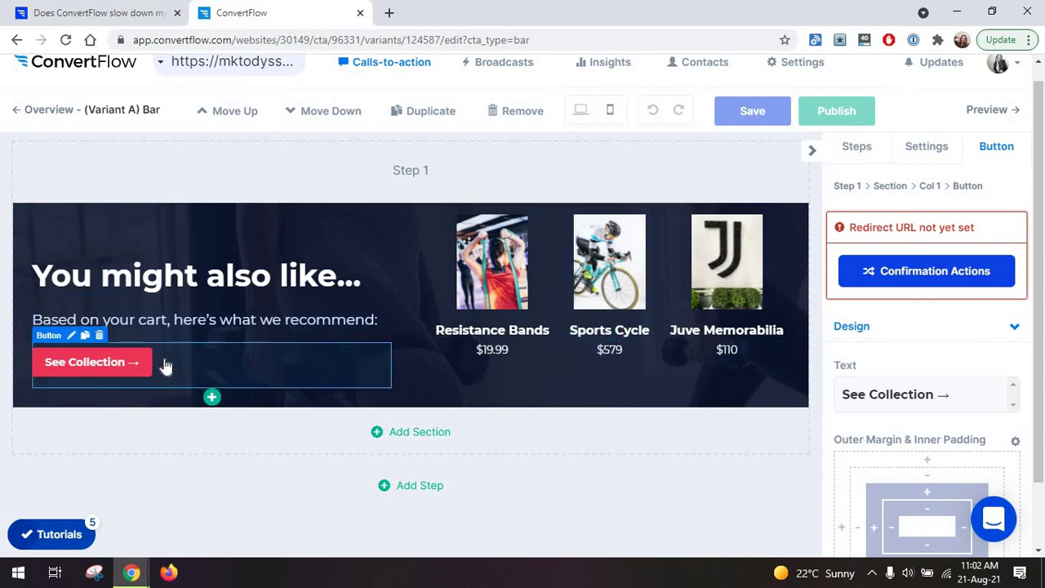
Check the button's confirmation actions, leave the redirect URL unset, and display the sticky bar settings.
left_click(938, 282)
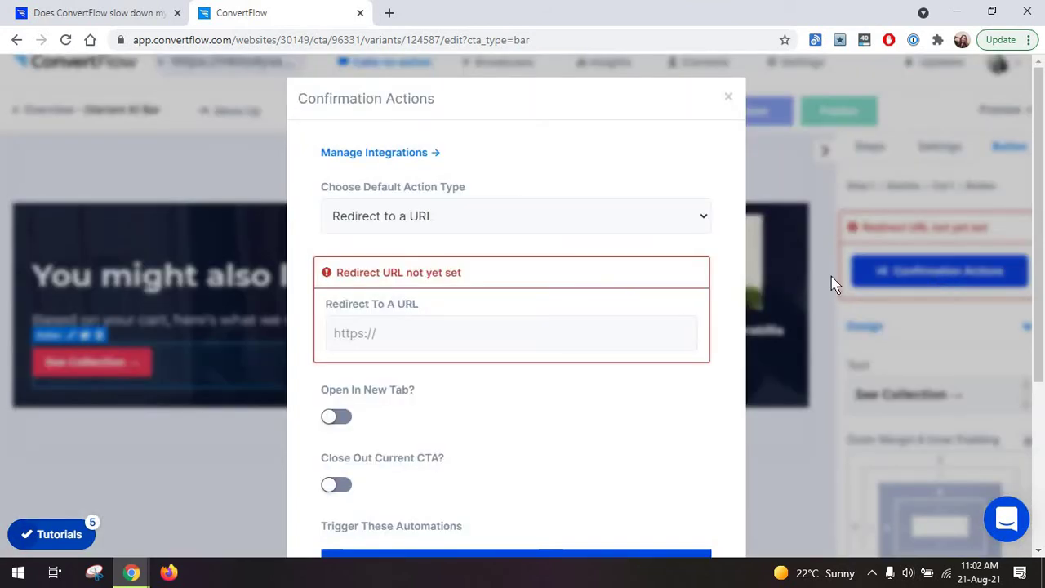
left_click(443, 324)
left_click(728, 98)
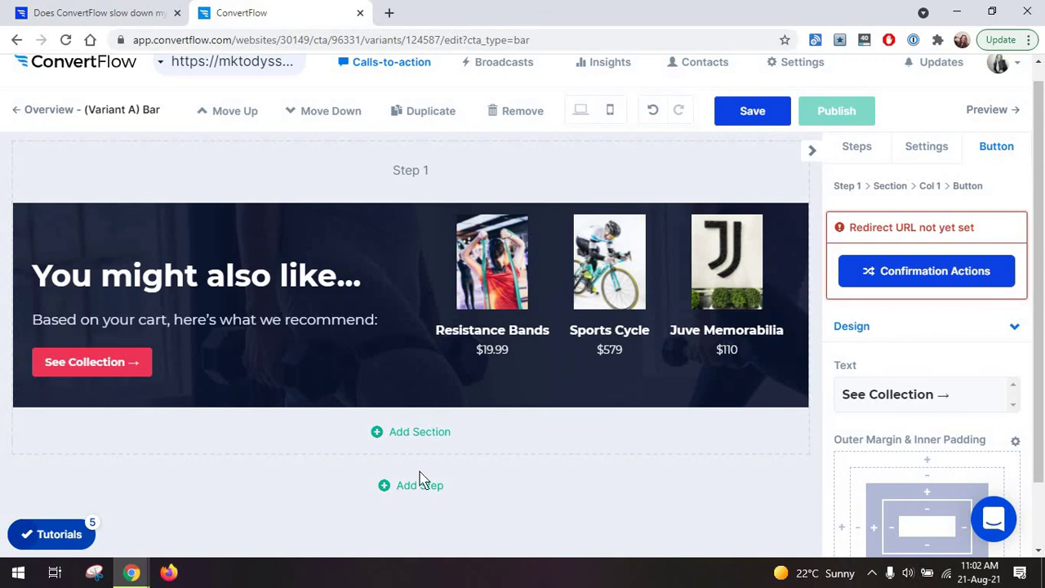
left_click(775, 304)
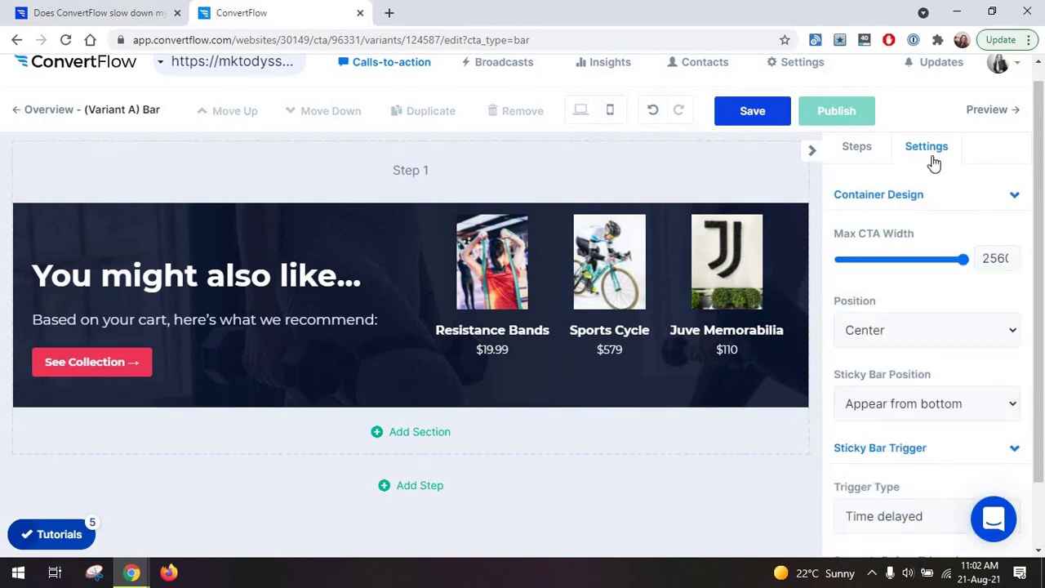
Try other bar positions and placements, ending on Center position and appear from bottom.
scroll(914, 286, "down", 1)
left_click(906, 263)
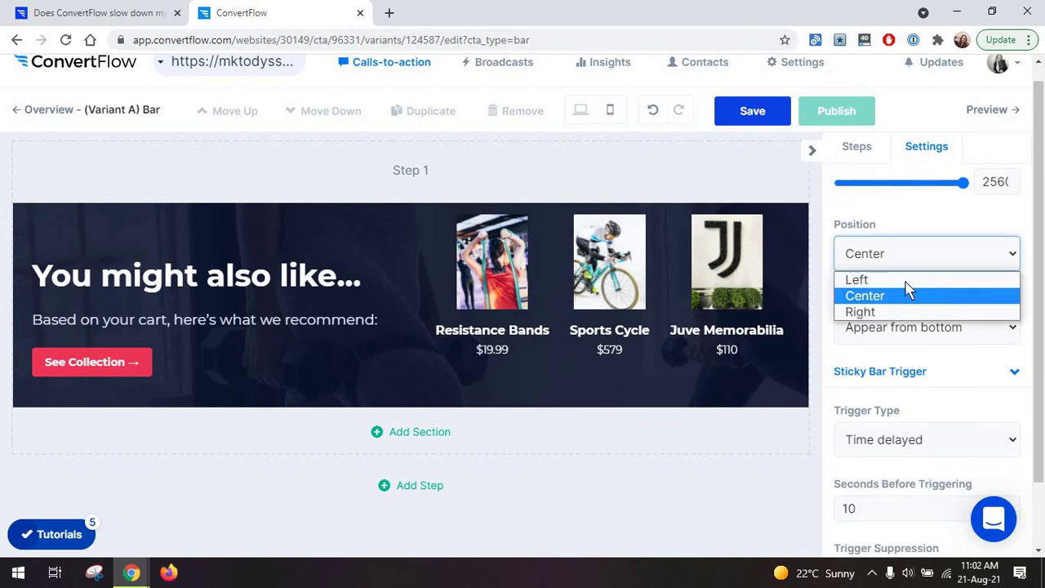
left_click(906, 279)
left_click(914, 262)
left_click(900, 297)
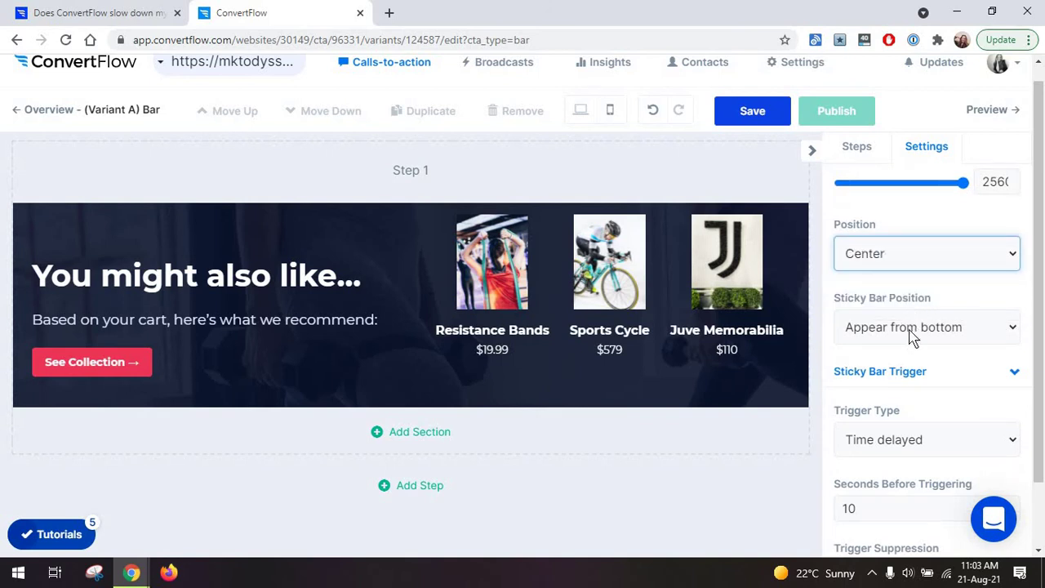
left_click(912, 339)
left_click(911, 351)
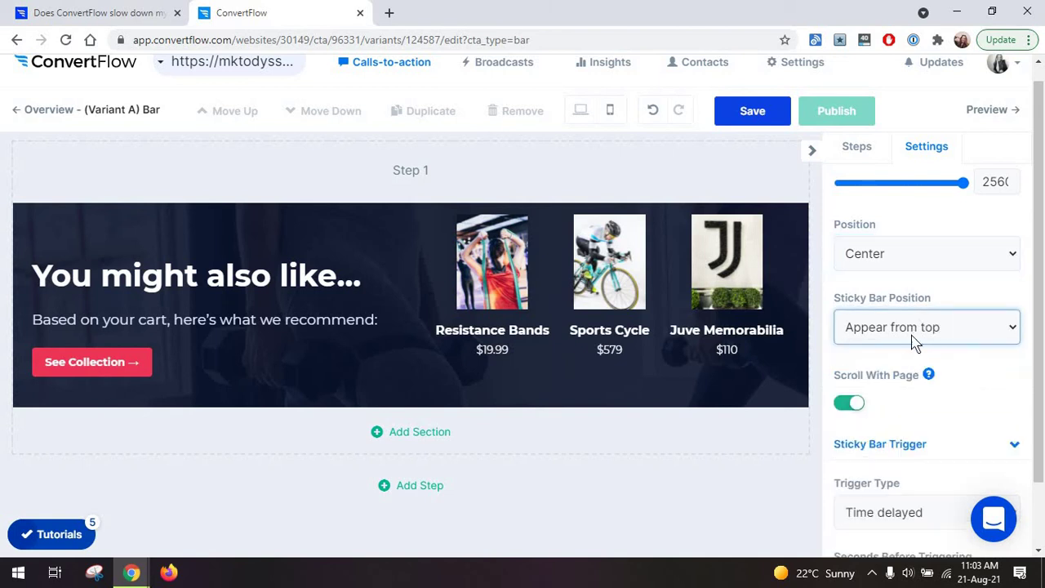
left_click(914, 343)
left_click(903, 367)
Change the sticky bar trigger from Time delayed to Exit intent.
scroll(922, 386, "down", 1)
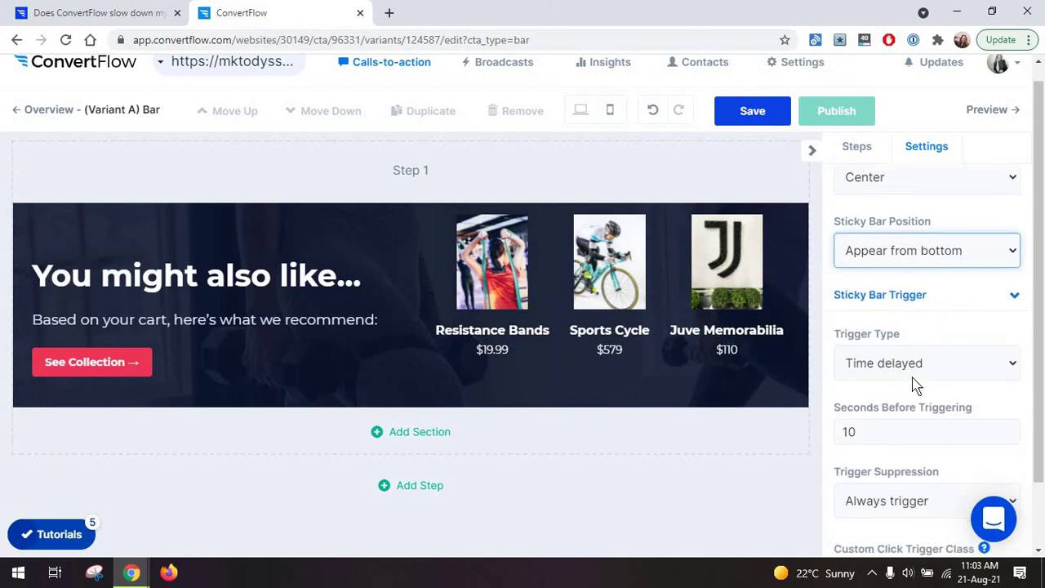
scroll(915, 384, "down", 1)
left_click(933, 299)
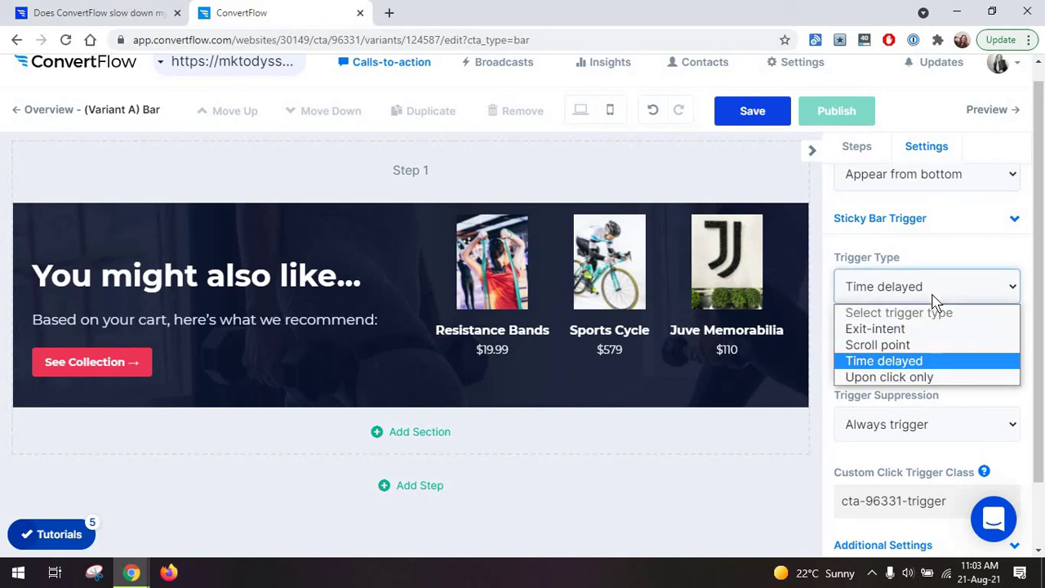
left_click(902, 275)
left_click(895, 285)
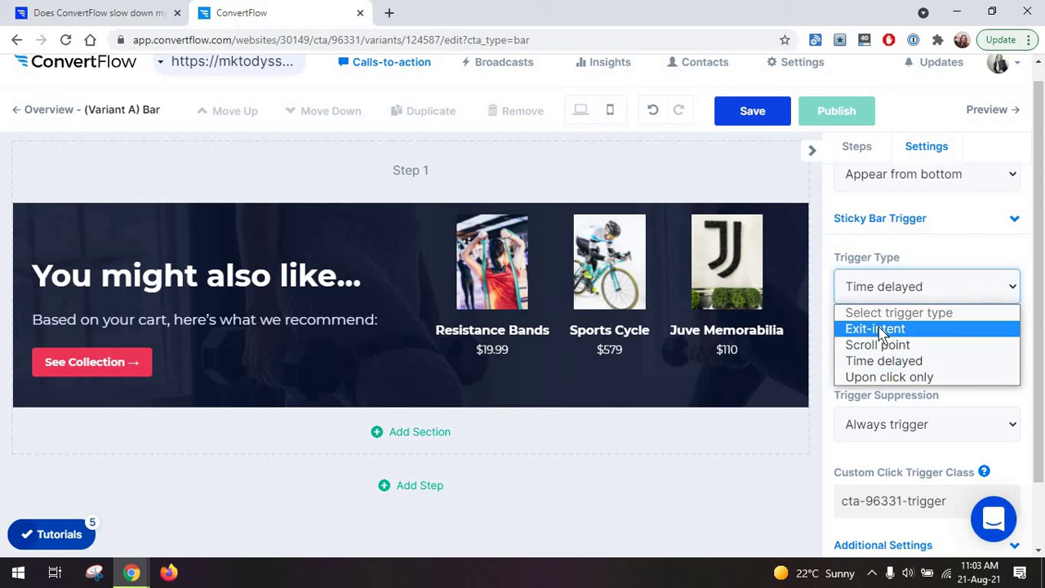
left_click(890, 274)
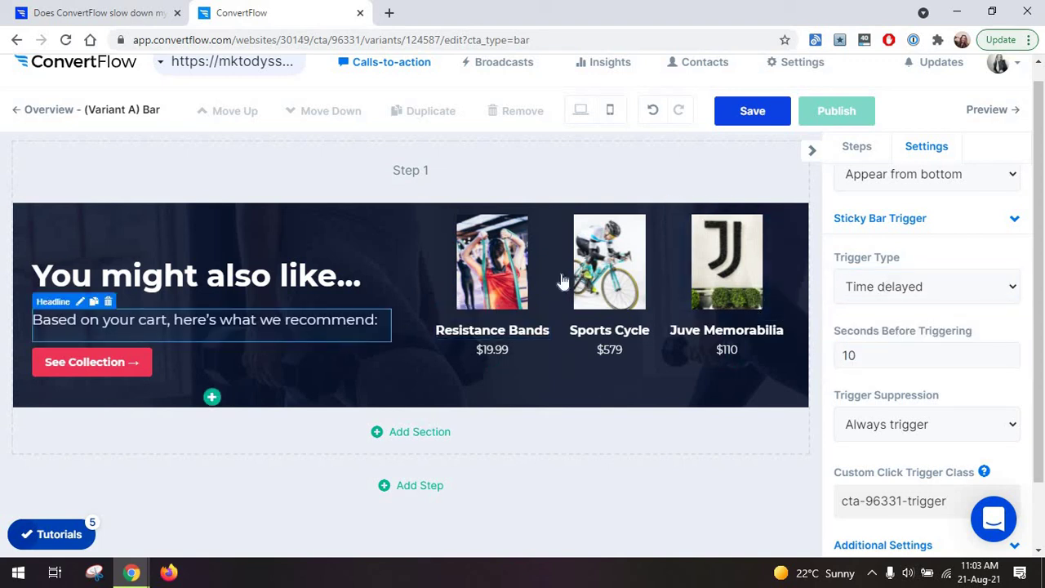
left_click(926, 286)
left_click(888, 329)
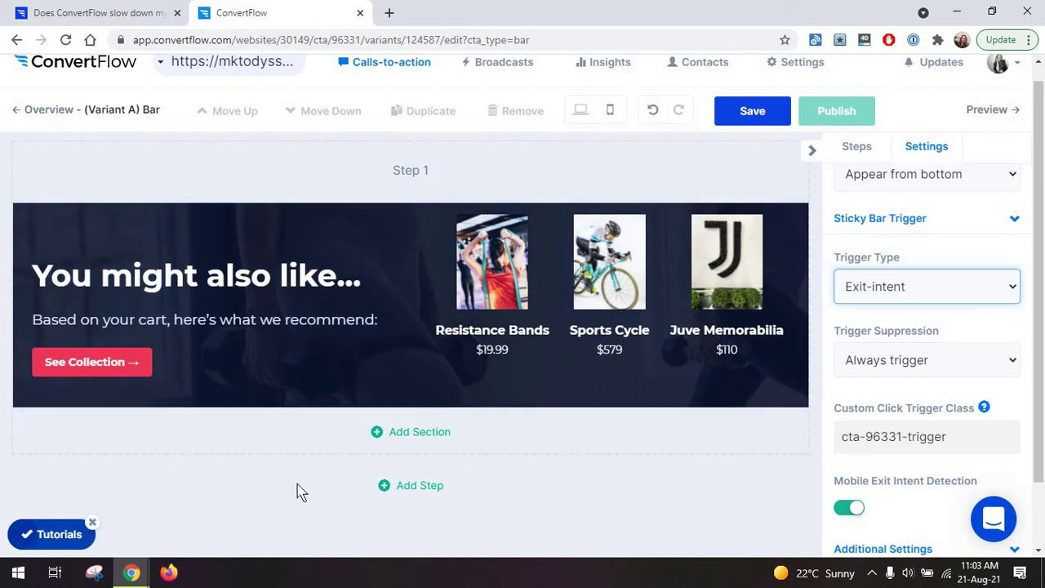
Make the sticky bar appear from the top, keeping Scroll With Page on.
scroll(915, 438, "up", 2)
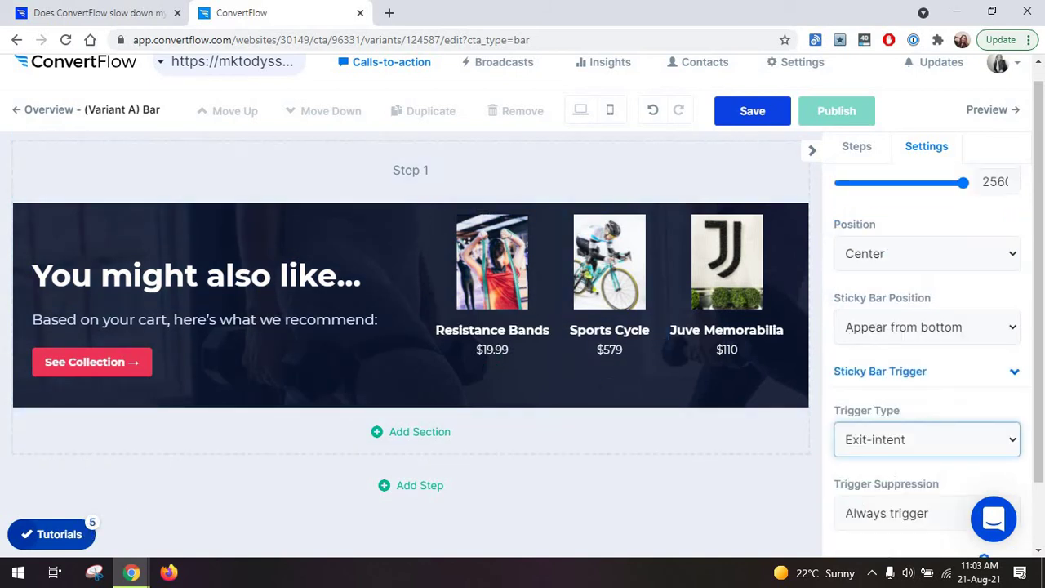
left_click(916, 337)
left_click(900, 352)
scroll(898, 349, "down", 1)
left_click(857, 335)
left_click(854, 336)
Keep trigger suppression on 'Always trigger' and save the sticky bar settings.
scroll(672, 298, "down", 1)
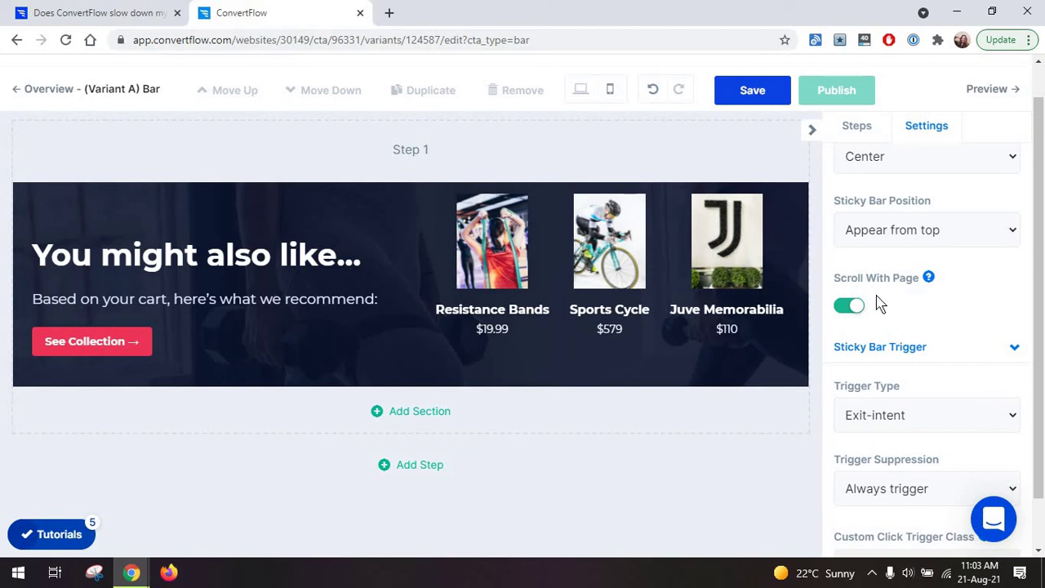
scroll(879, 303, "down", 1)
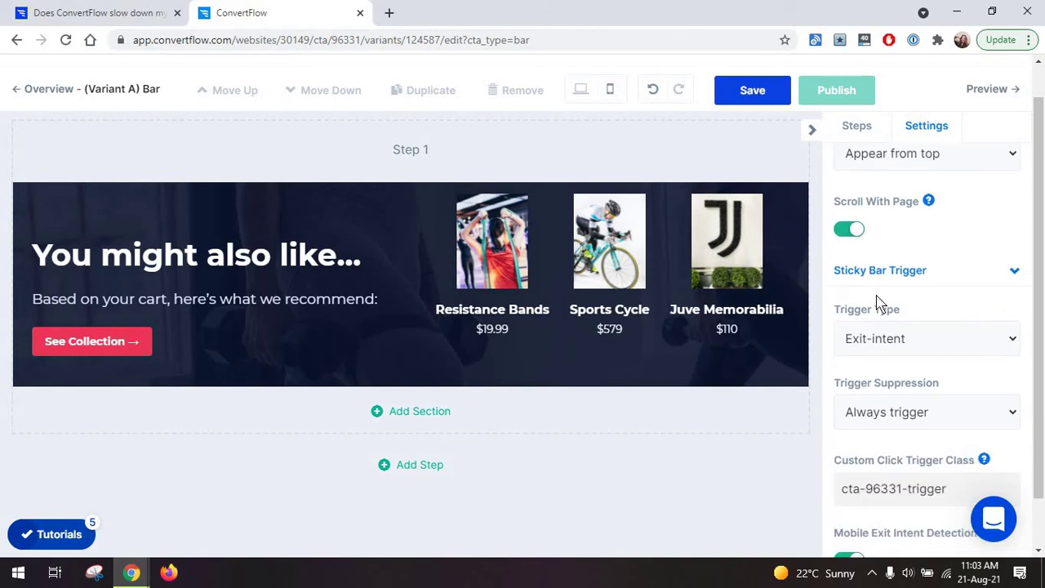
scroll(890, 296, "down", 2)
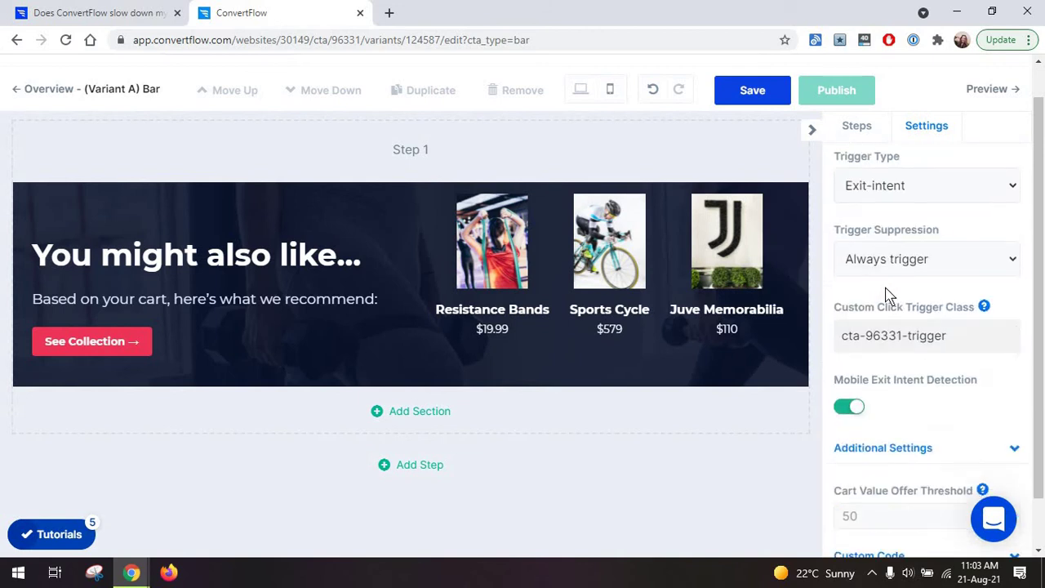
scroll(857, 302, "up", 1)
left_click(857, 335)
left_click(960, 310)
left_click(739, 94)
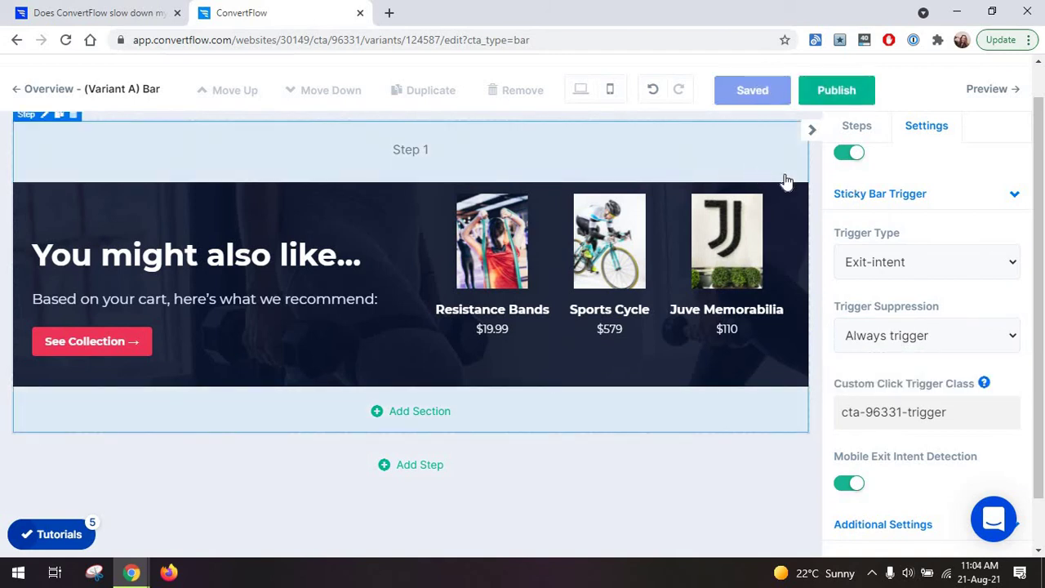
Preview the unpublished sticky bar and dismiss the 'You might also like...' bar.
left_click(987, 92)
left_click(607, 126)
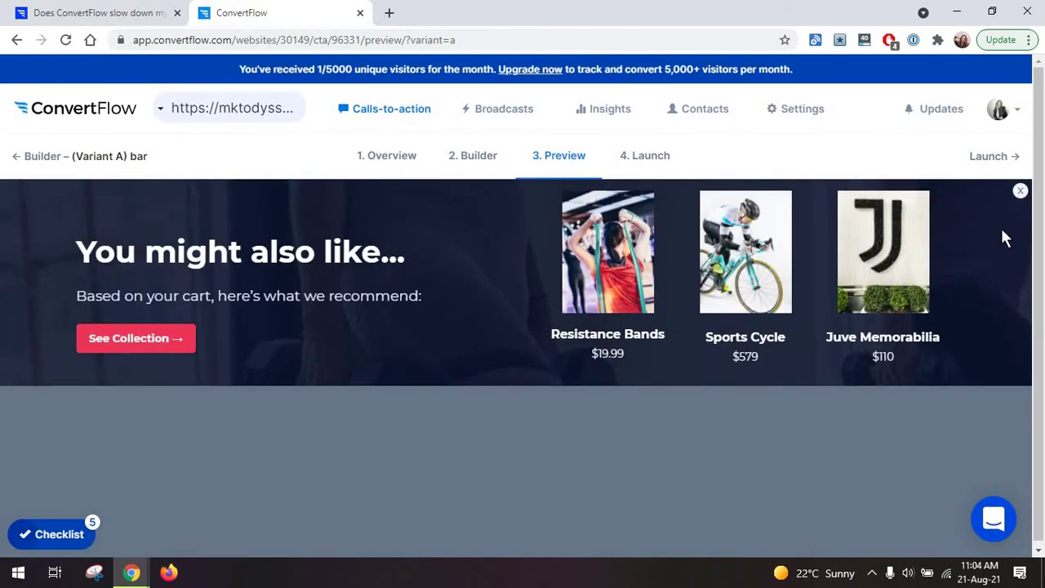
left_click(1020, 193)
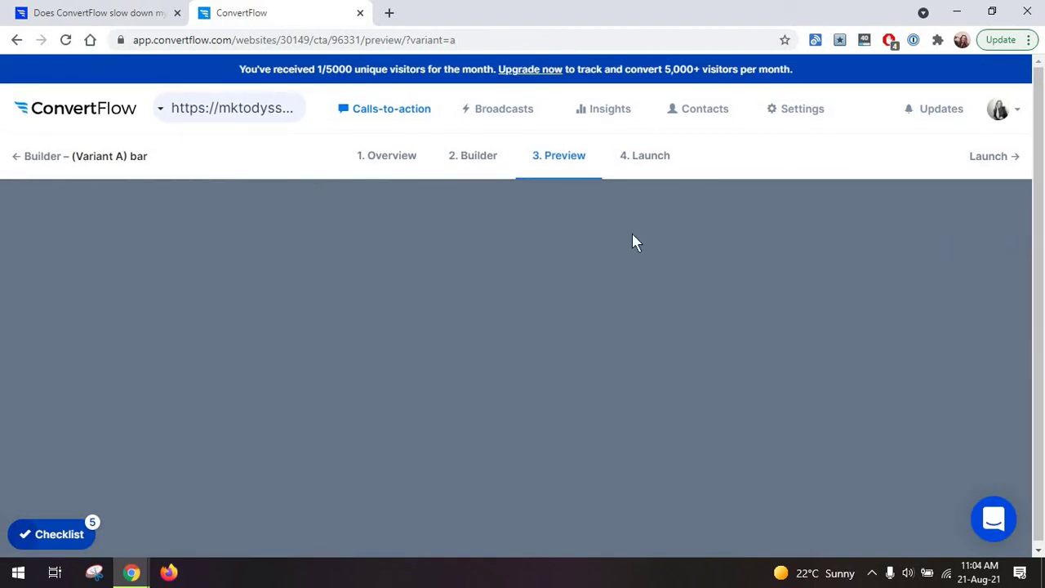
Return to the campaign overview through the builder, confirming to leave unpublished changes.
left_click(18, 158)
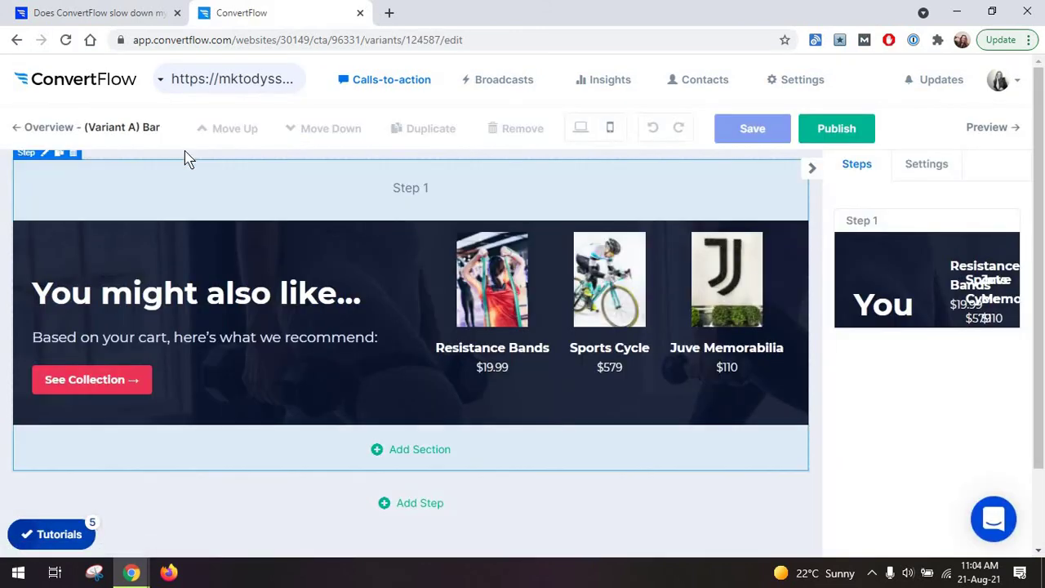
left_click(42, 129)
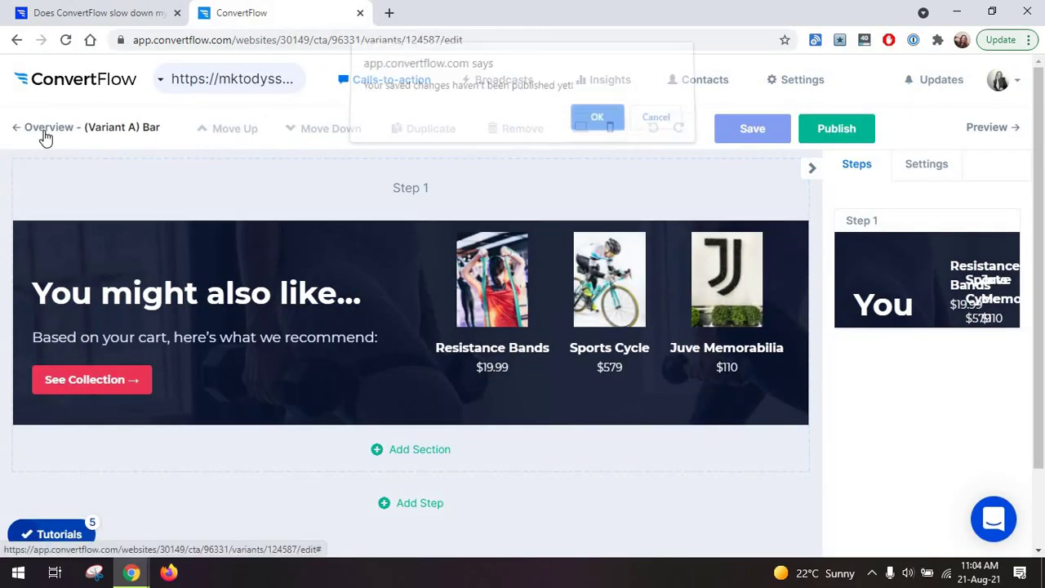
left_click(596, 123)
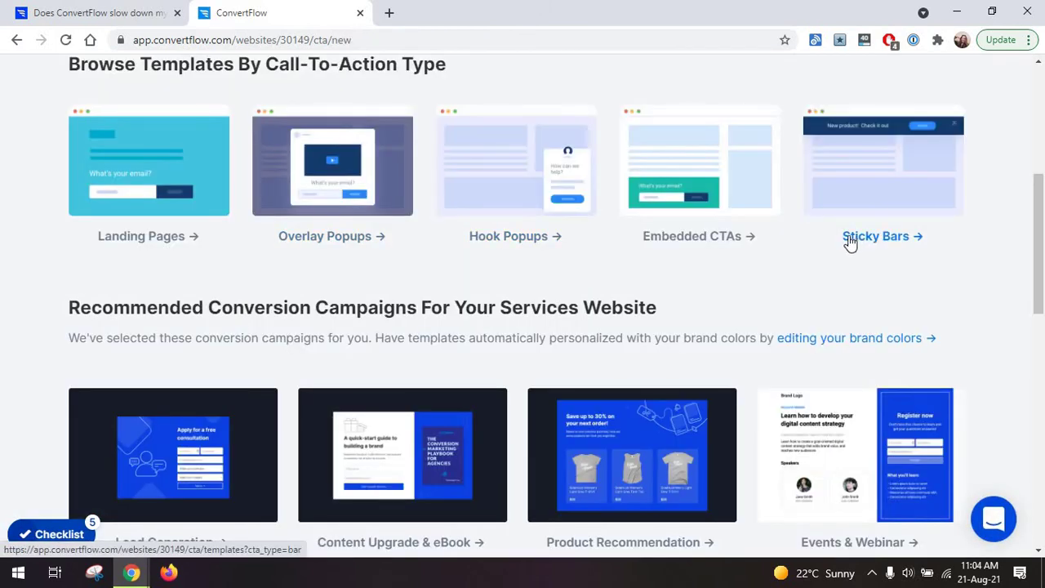
Search the templates for 'webinar' and open the Webinar Landing Page campaign.
scroll(849, 242, "down", 5)
scroll(844, 246, "down", 4)
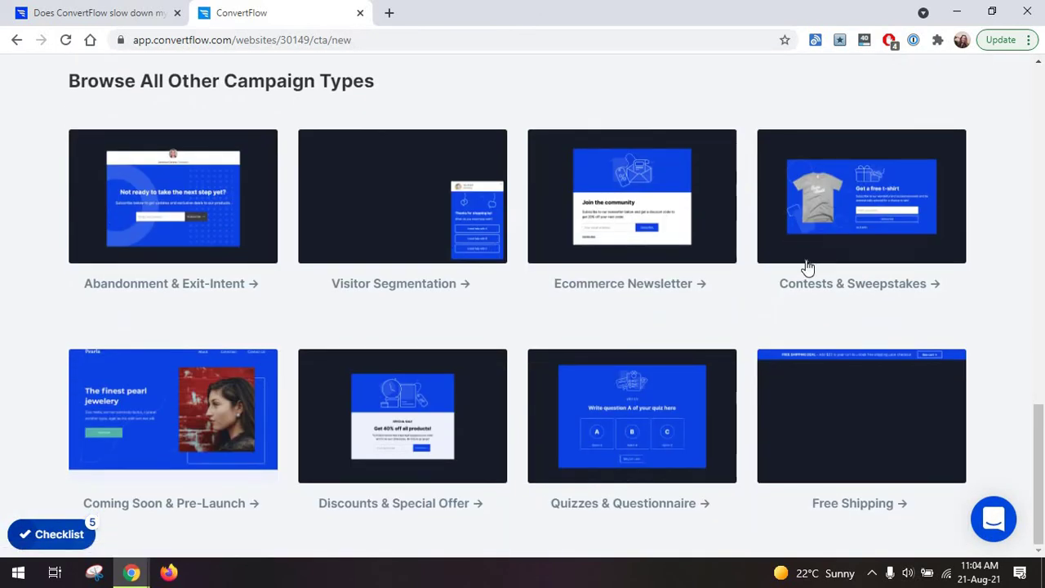
scroll(728, 294, "up", 4)
scroll(602, 247, "up", 6)
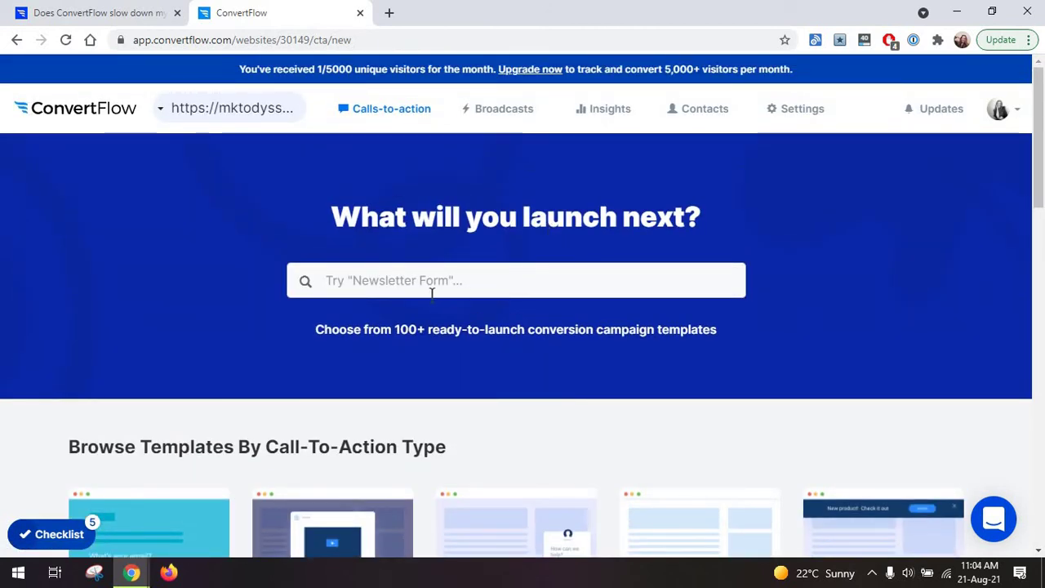
left_click(421, 282)
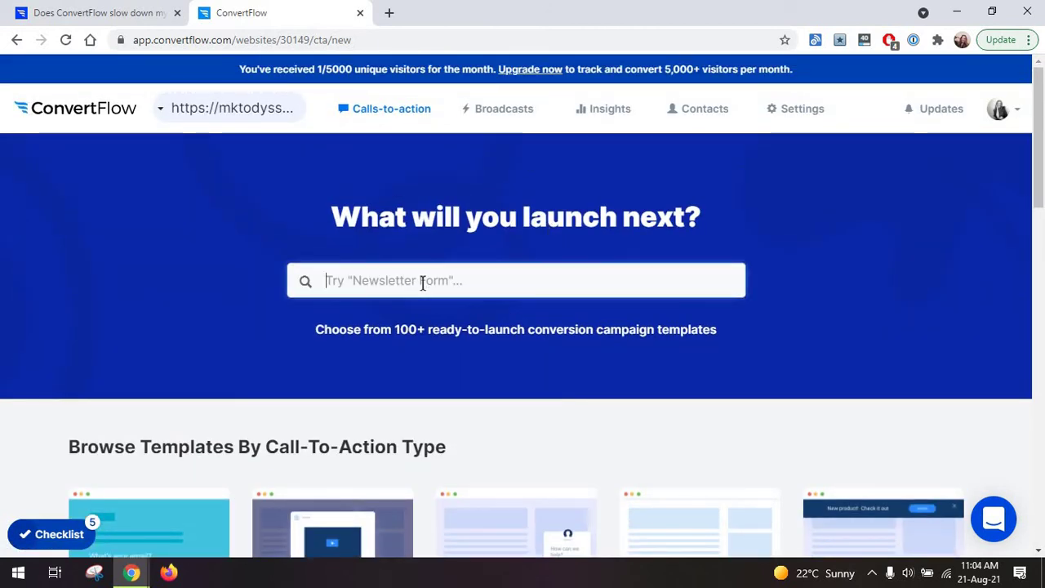
type("webinar")
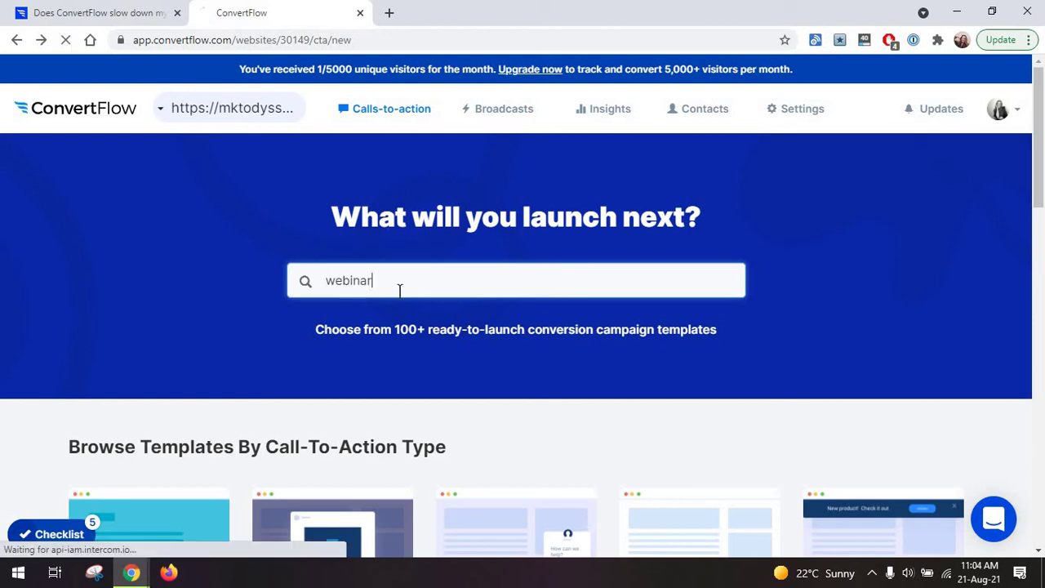
scroll(466, 205, "down", 1)
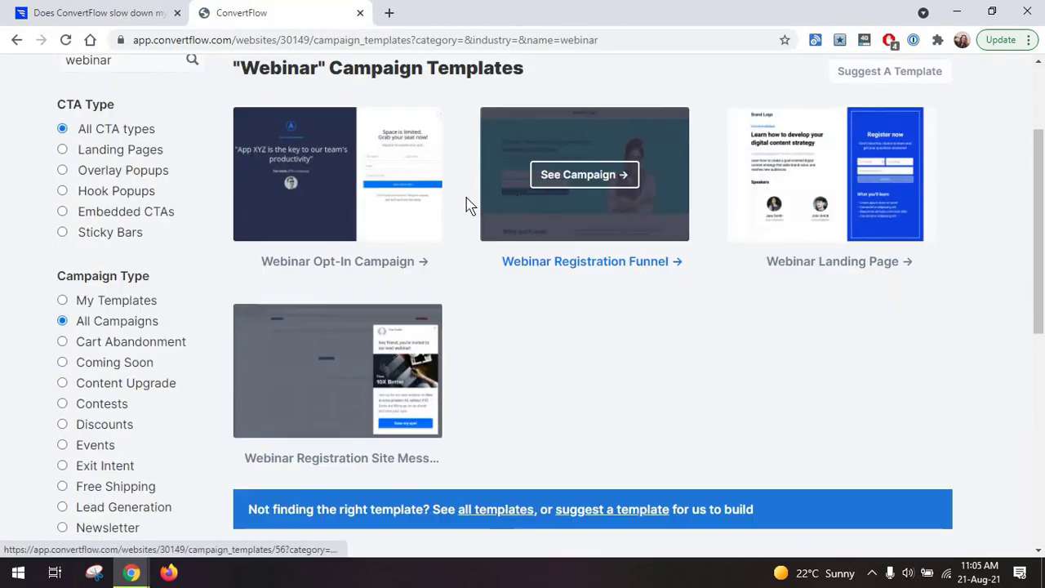
left_click(835, 176)
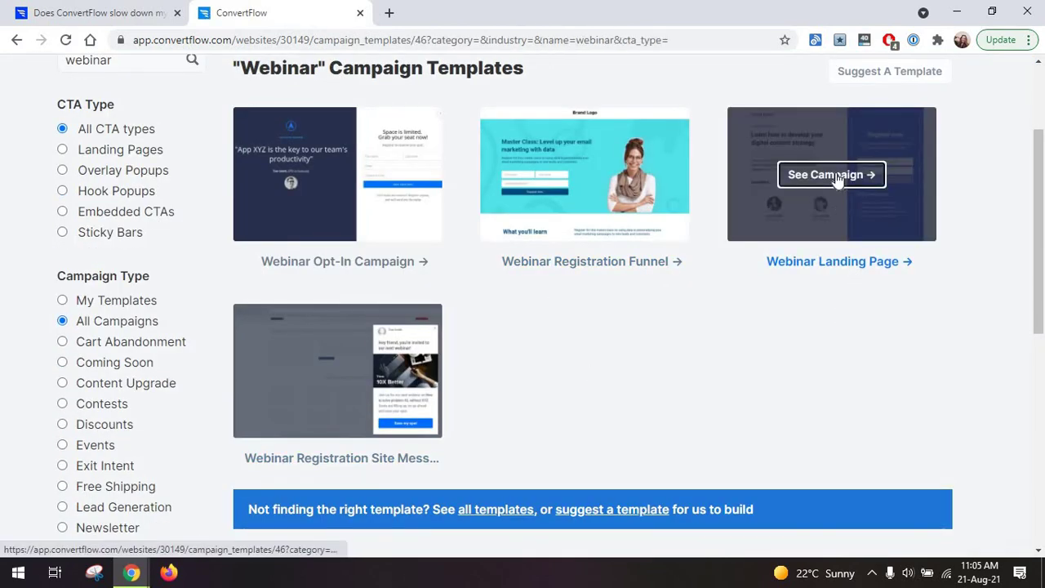
Preview the Webinar Landing Page template and scroll down to its registration form.
scroll(481, 334, "down", 2)
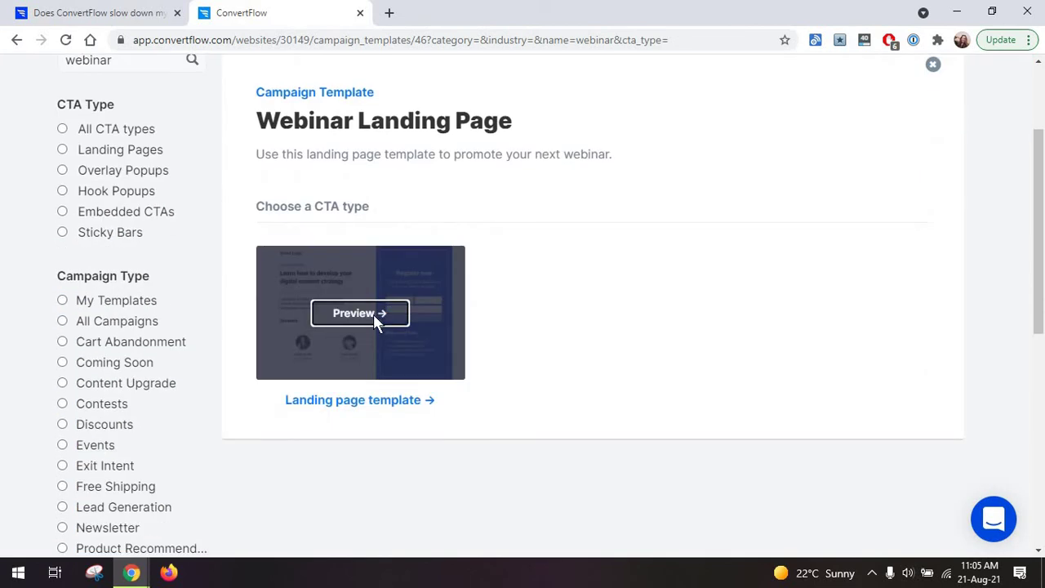
left_click(374, 318)
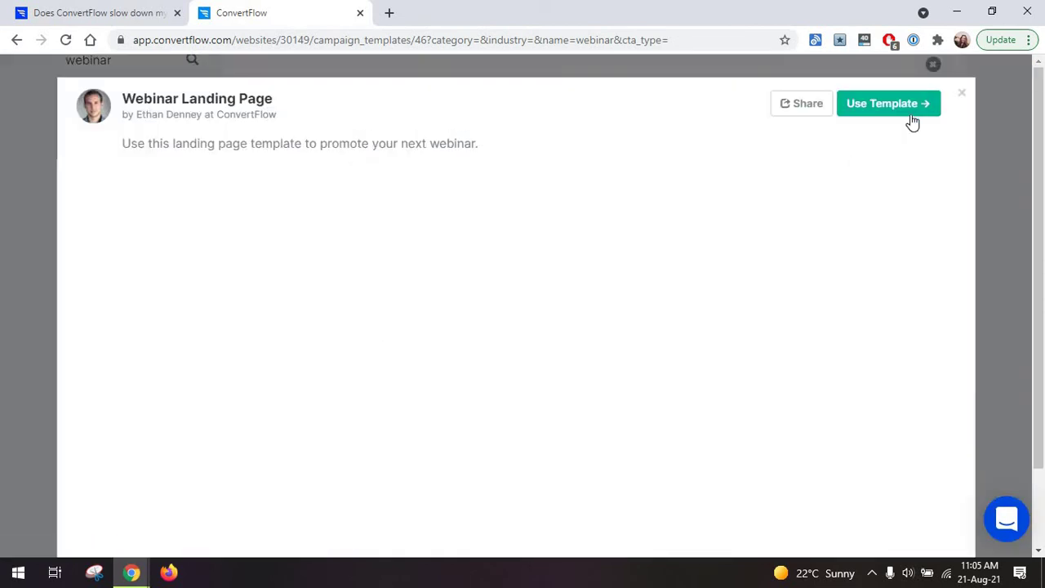
scroll(271, 383, "down", 1)
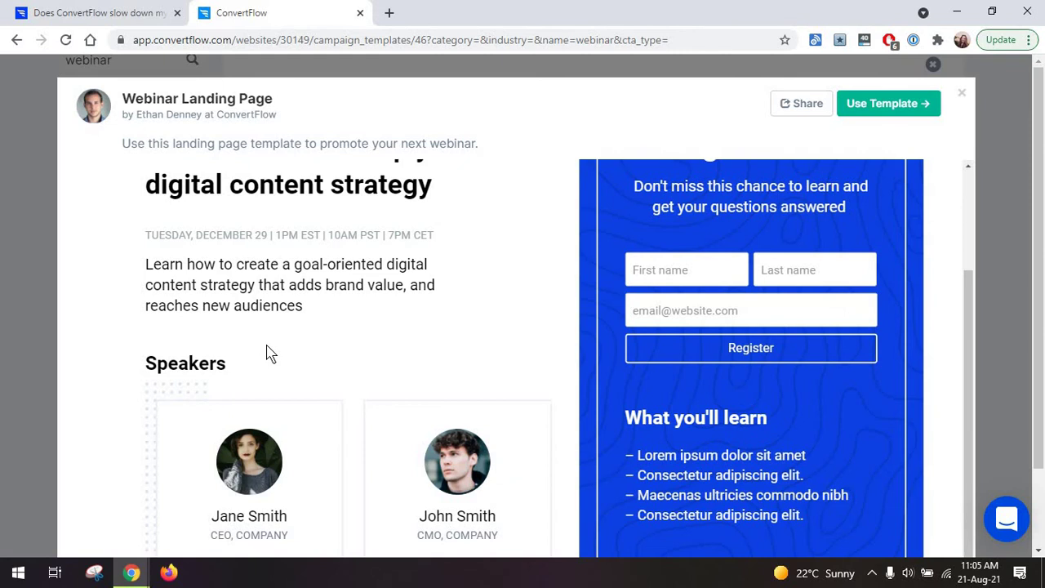
scroll(268, 354, "down", 1)
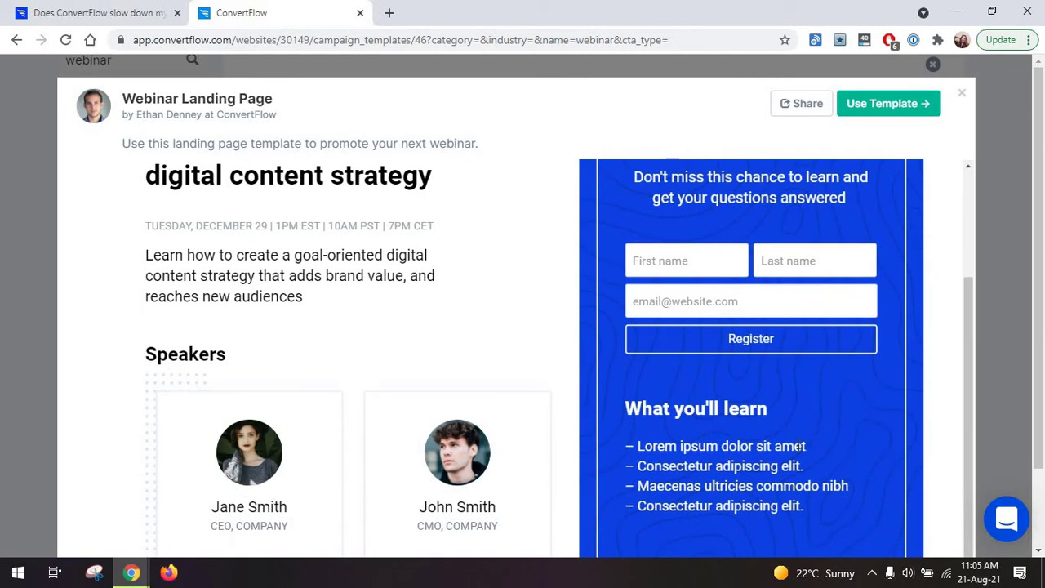
scroll(1012, 262, "down", 2)
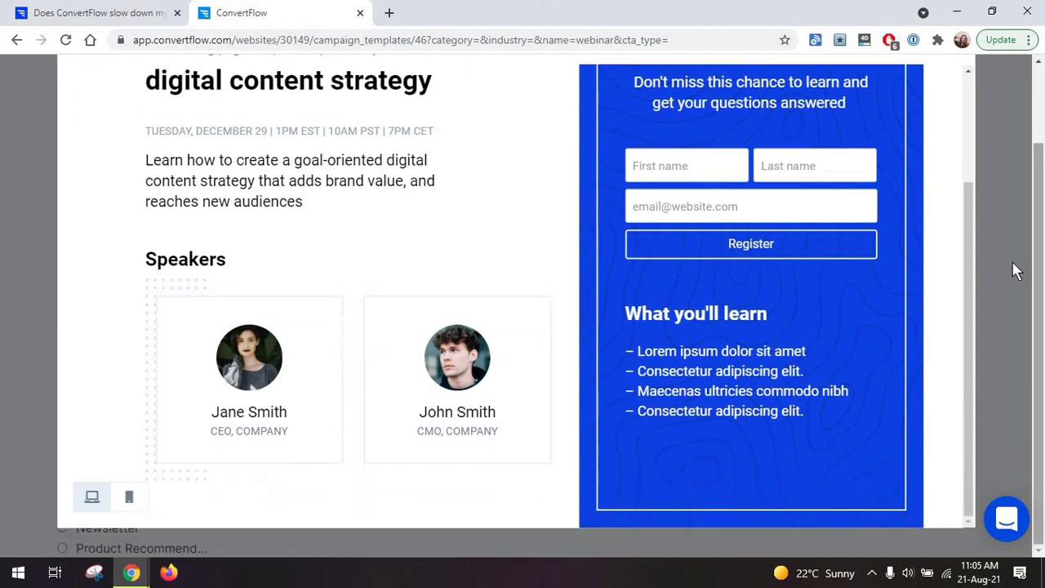
left_click(1012, 262)
scroll(408, 315, "up", 3)
left_click(390, 398)
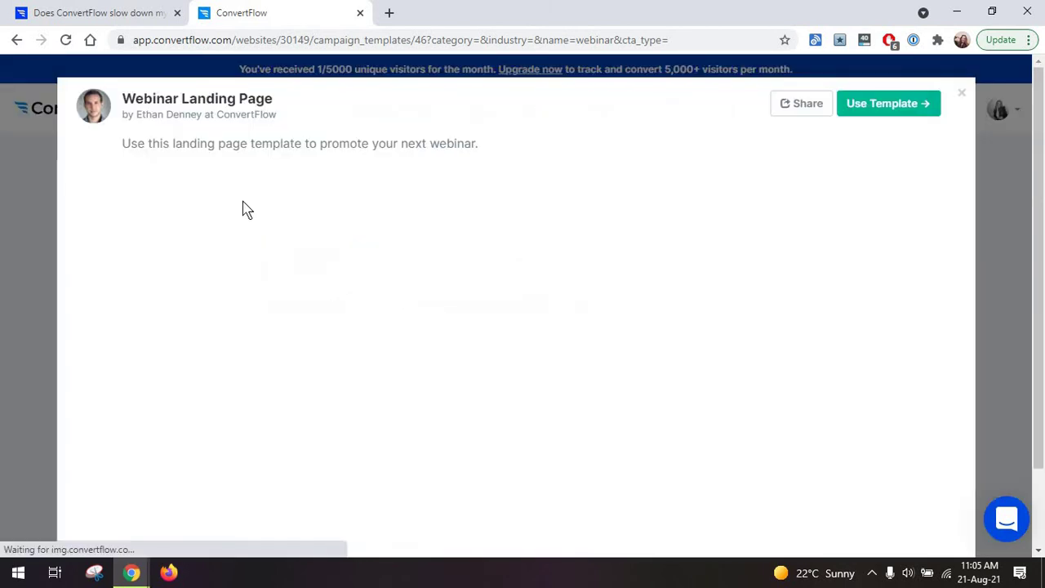
scroll(237, 198, "down", 3)
Scroll through the Webinar Landing Page preview on mobile, then switch back to desktop.
left_click(145, 495)
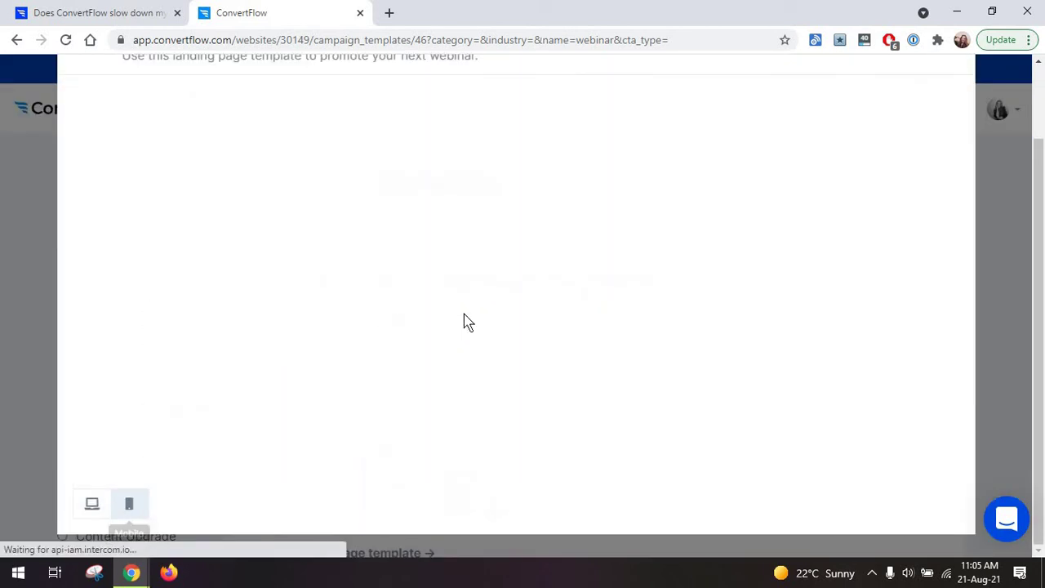
scroll(463, 316, "down", 2)
scroll(463, 315, "down", 10)
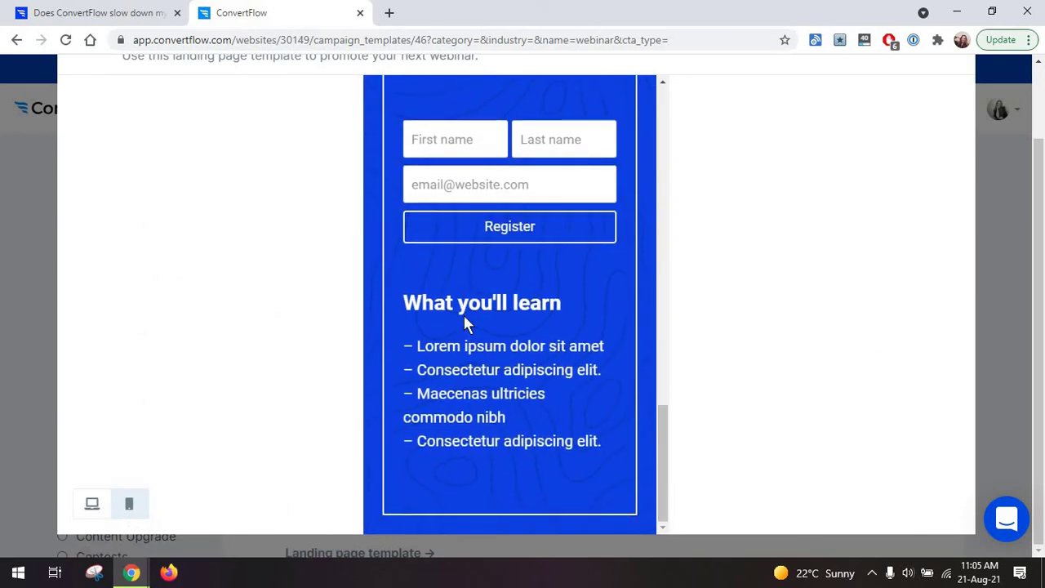
scroll(463, 315, "up", 8)
scroll(457, 347, "down", 7)
scroll(574, 267, "up", 1)
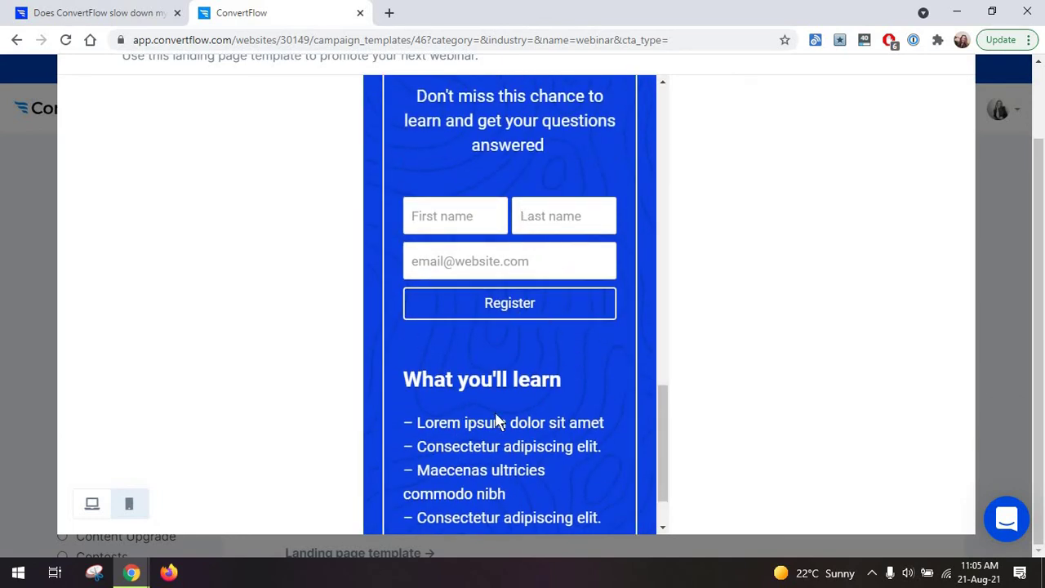
scroll(527, 390, "up", 8)
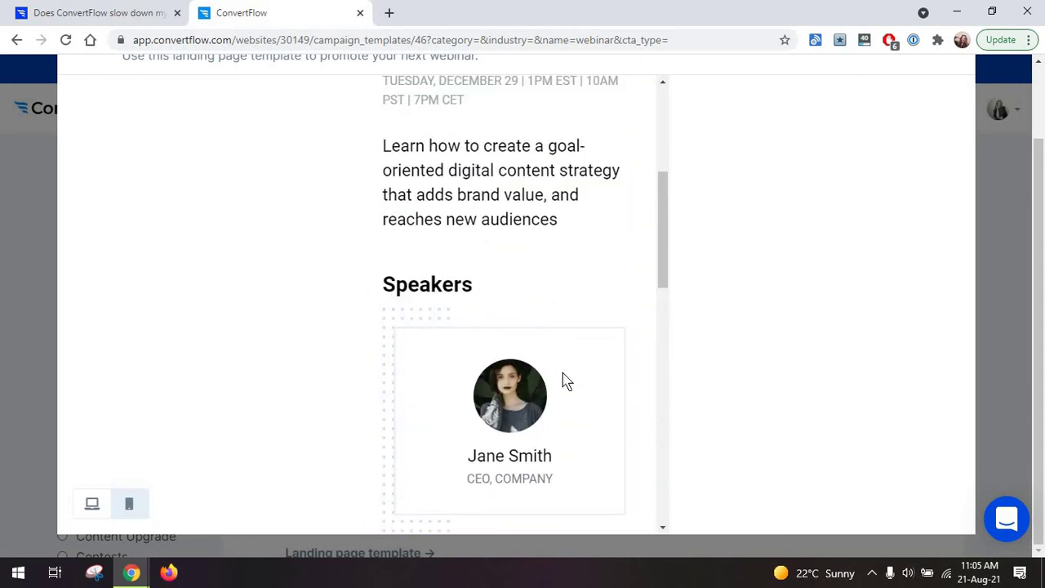
scroll(563, 382, "up", 4)
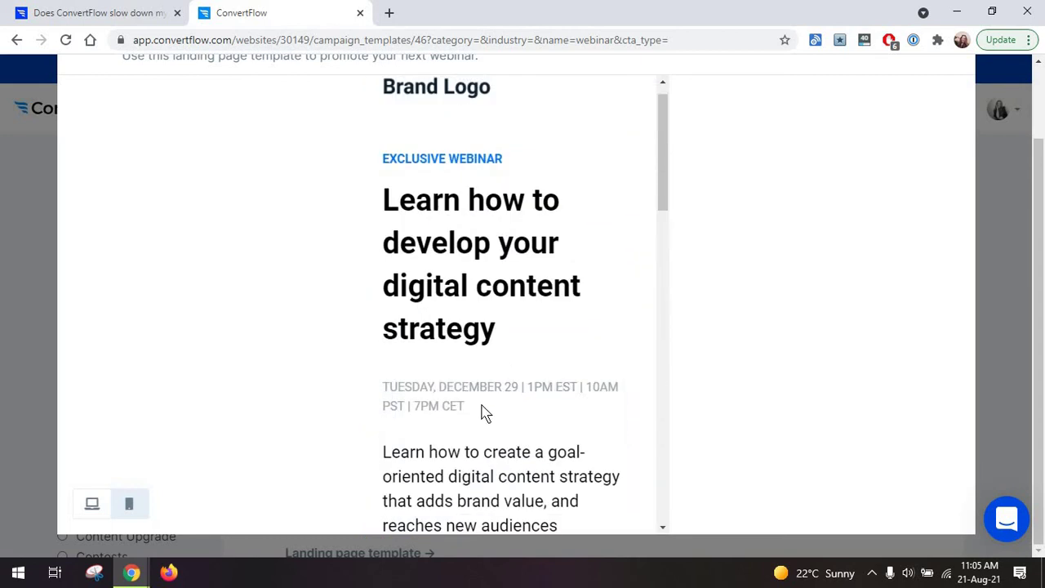
scroll(506, 294, "down", 8)
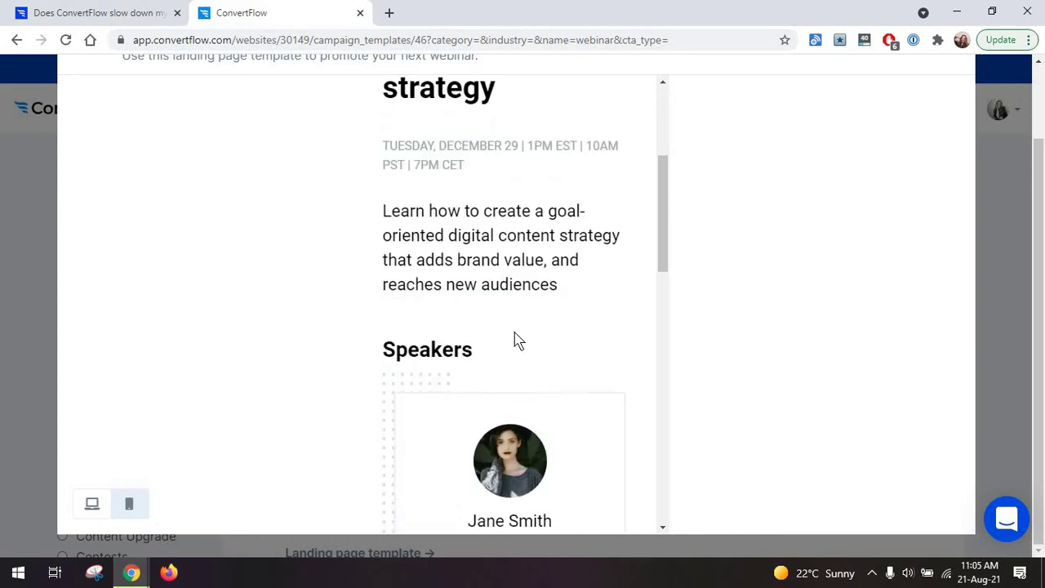
scroll(513, 332, "down", 5)
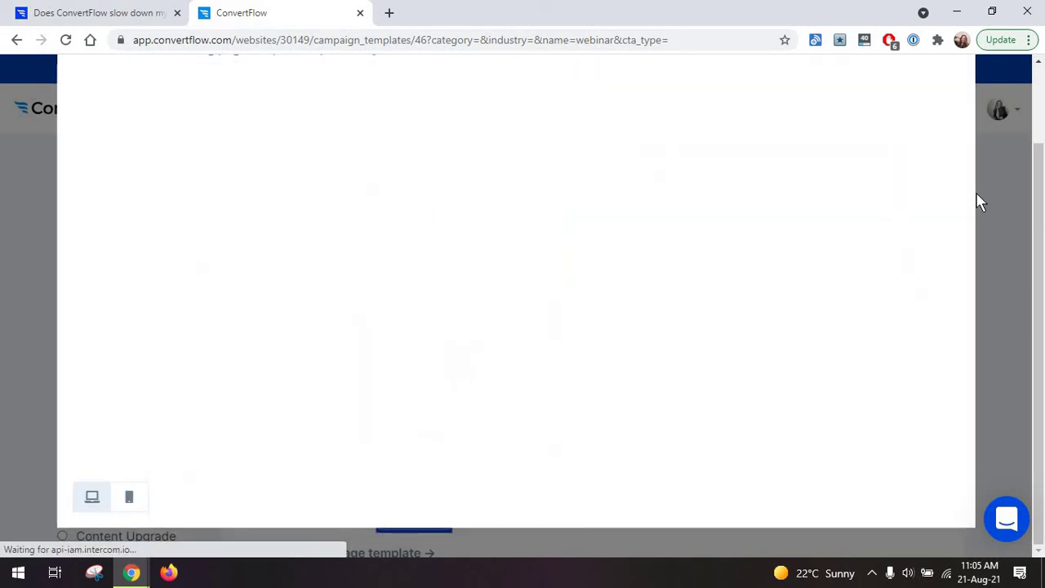
left_click(1000, 191)
Go to Broadcasts from the top navigation bar.
left_click(485, 121)
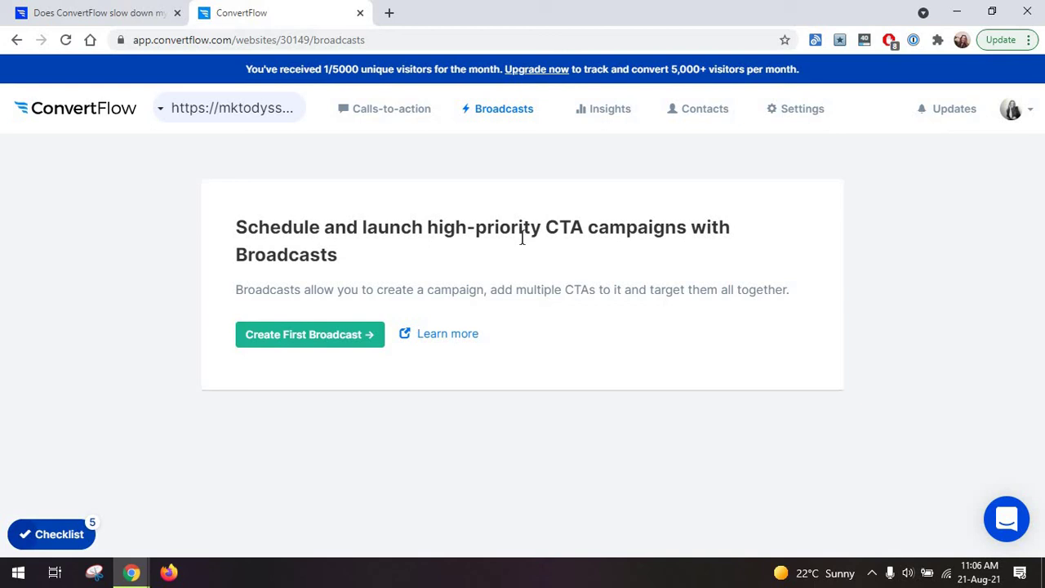
left_click(590, 115)
left_click(596, 145)
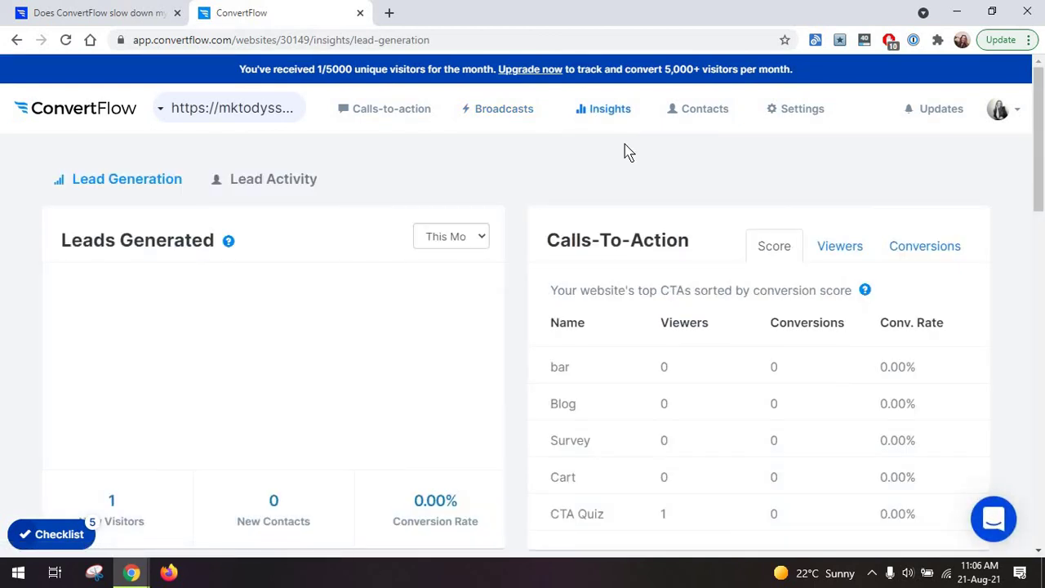
scroll(621, 343, "down", 1)
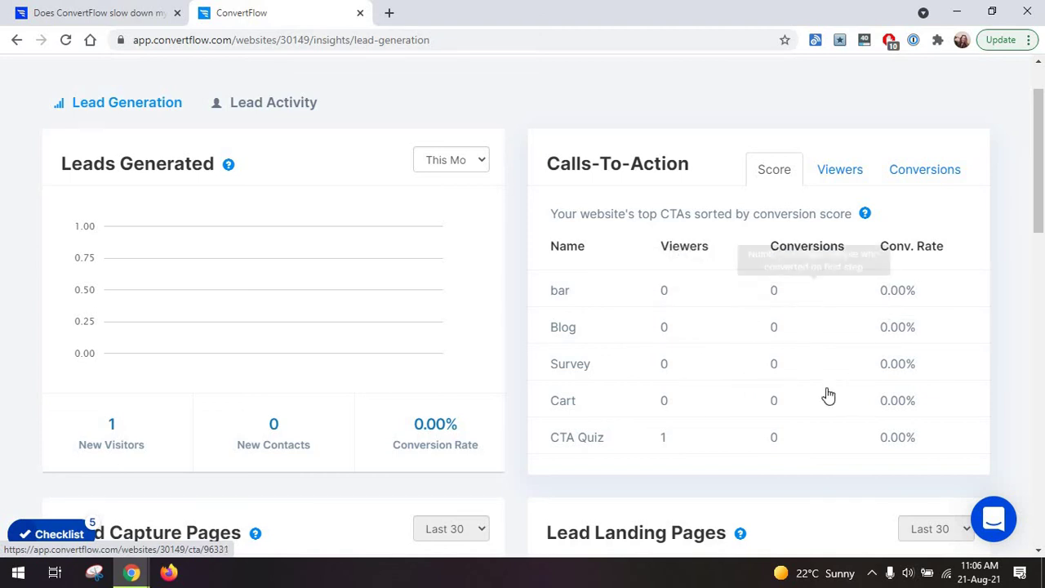
scroll(777, 410, "down", 1)
scroll(777, 410, "up", 1)
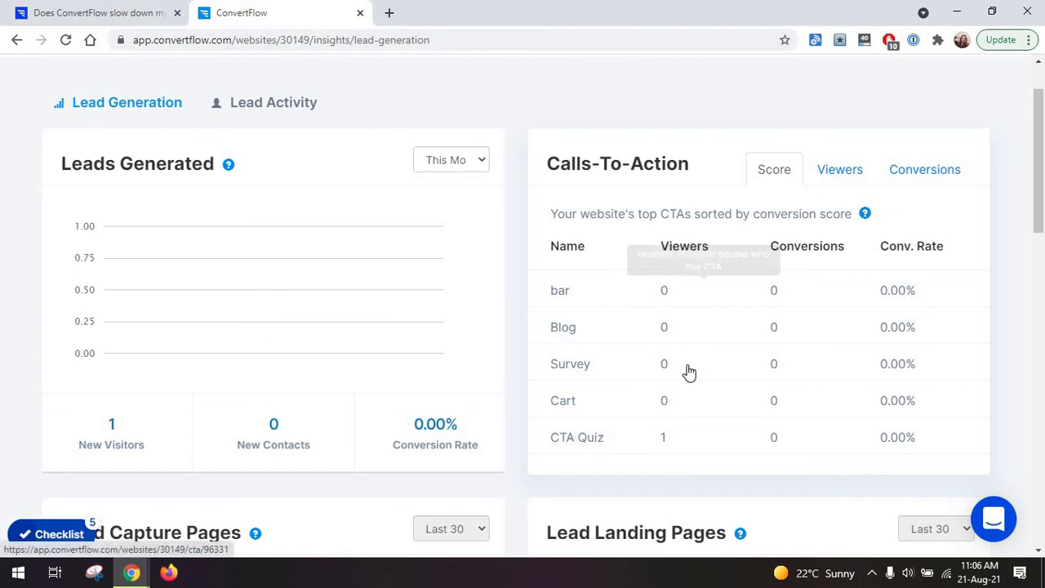
left_click(840, 173)
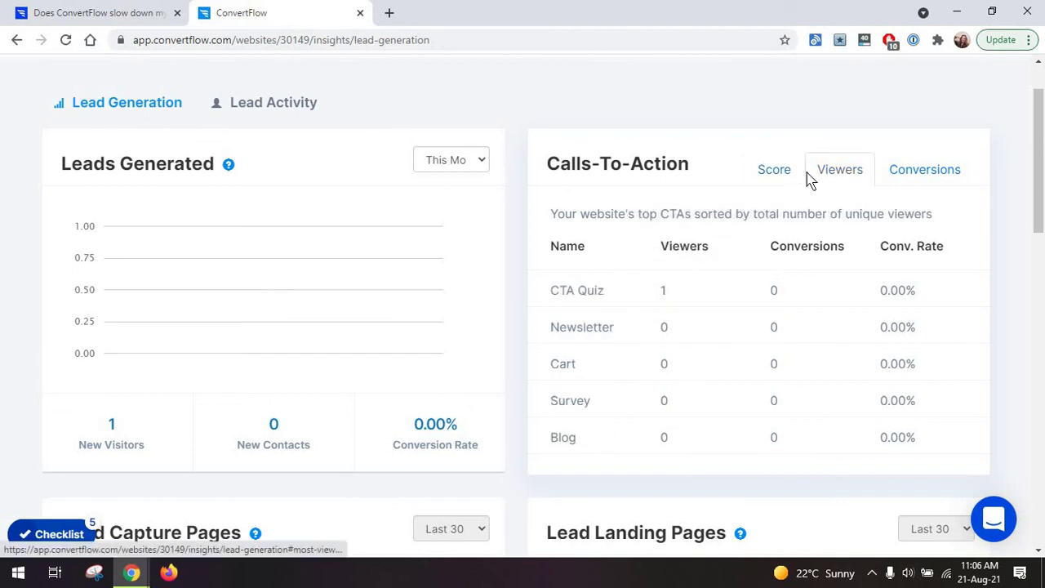
left_click(789, 175)
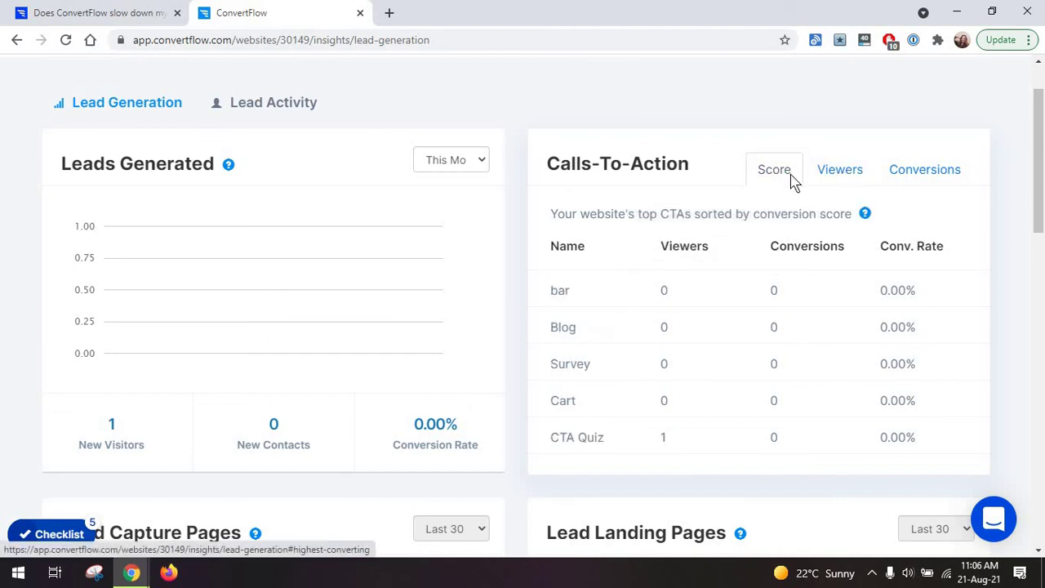
scroll(684, 233, "down", 2)
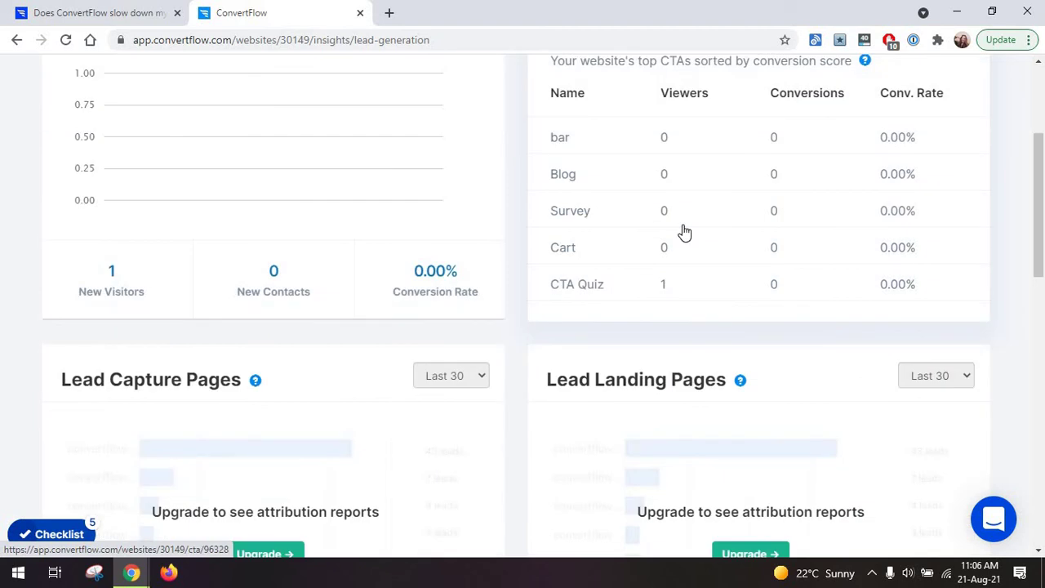
scroll(648, 252, "down", 2)
scroll(645, 254, "up", 4)
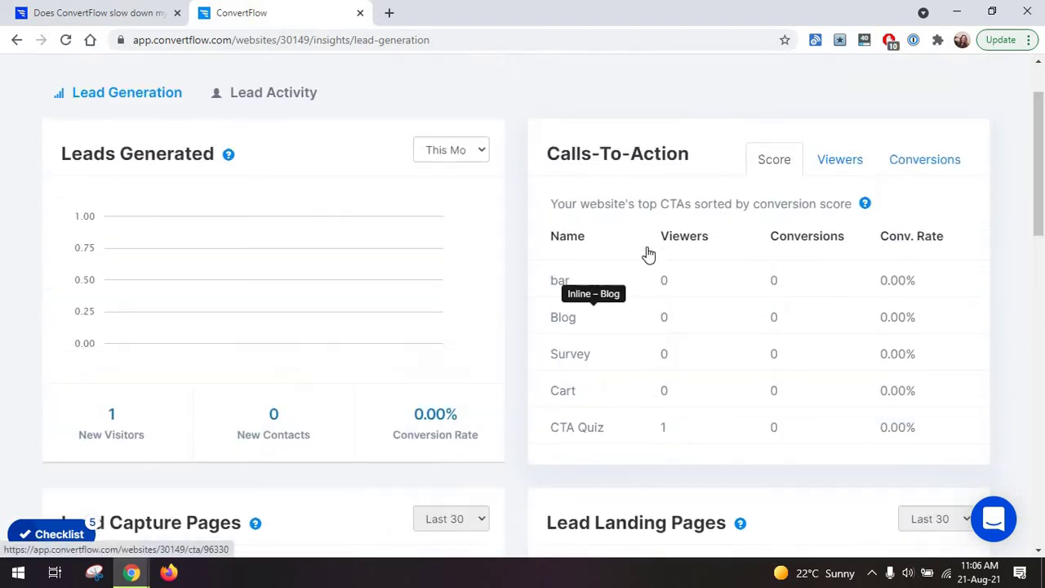
scroll(637, 229, "up", 1)
left_click(268, 187)
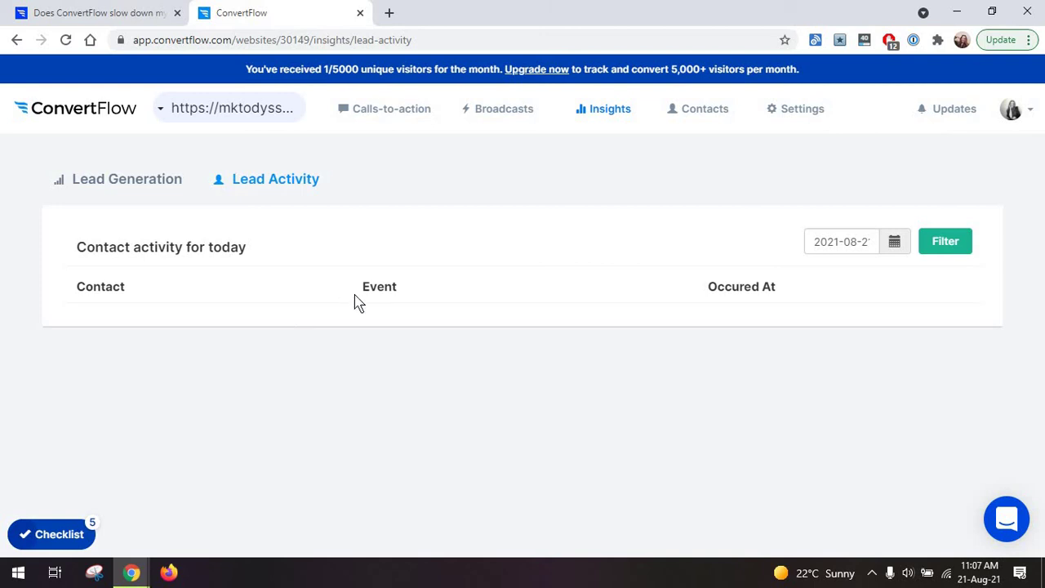
left_click(147, 193)
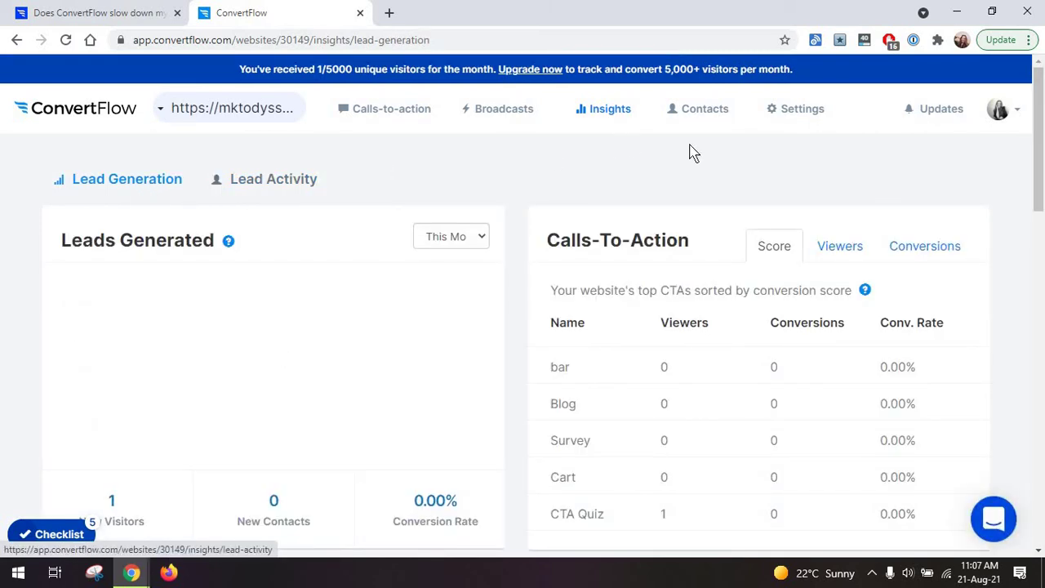
Open Contacts and request a bulk export of all contacts, delivered by email.
left_click(686, 123)
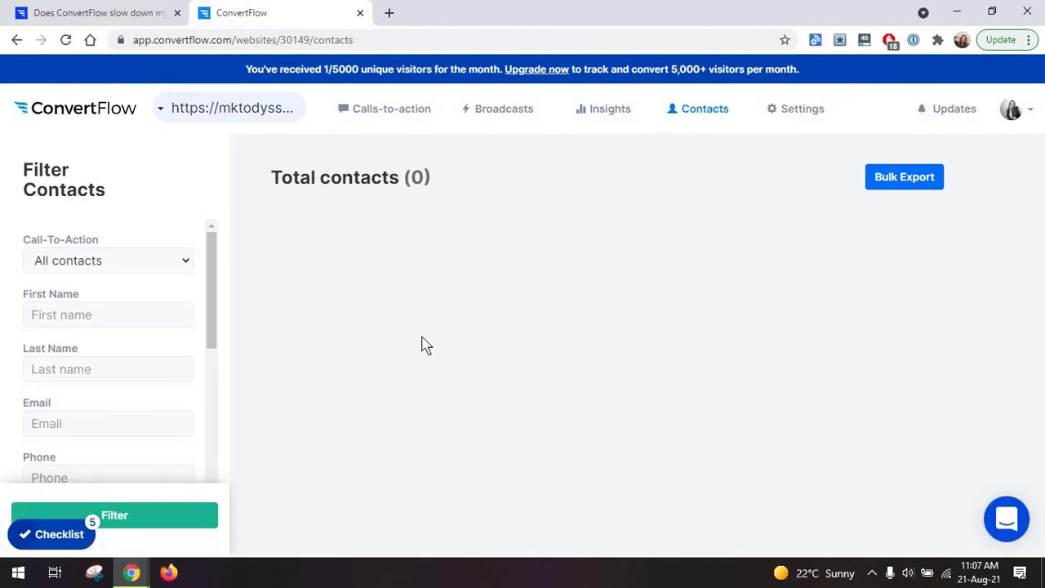
left_click(888, 180)
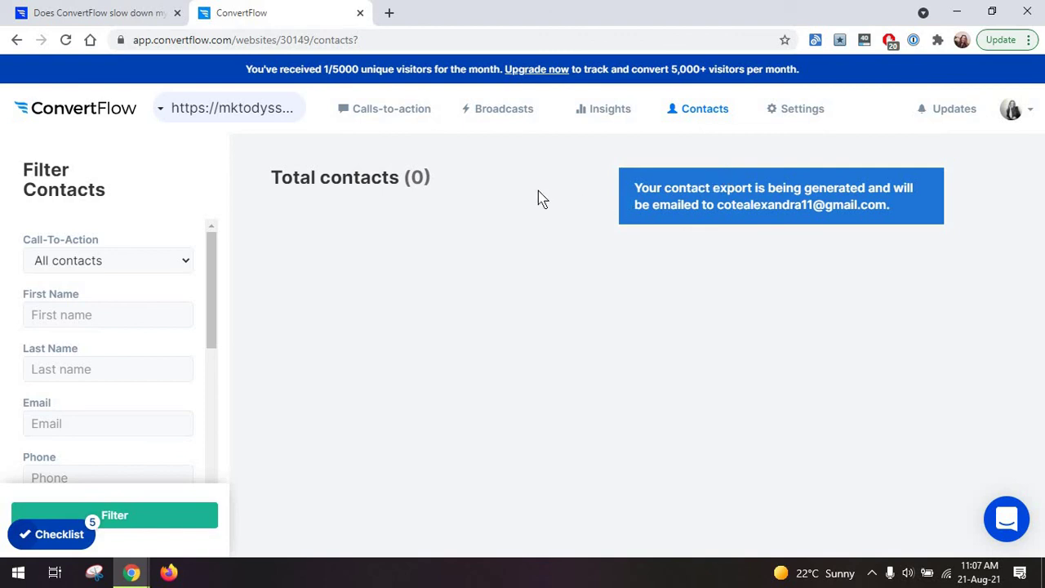
Open and cancel the Invite user dialog, view account Templates, then return to Websites.
left_click(540, 246)
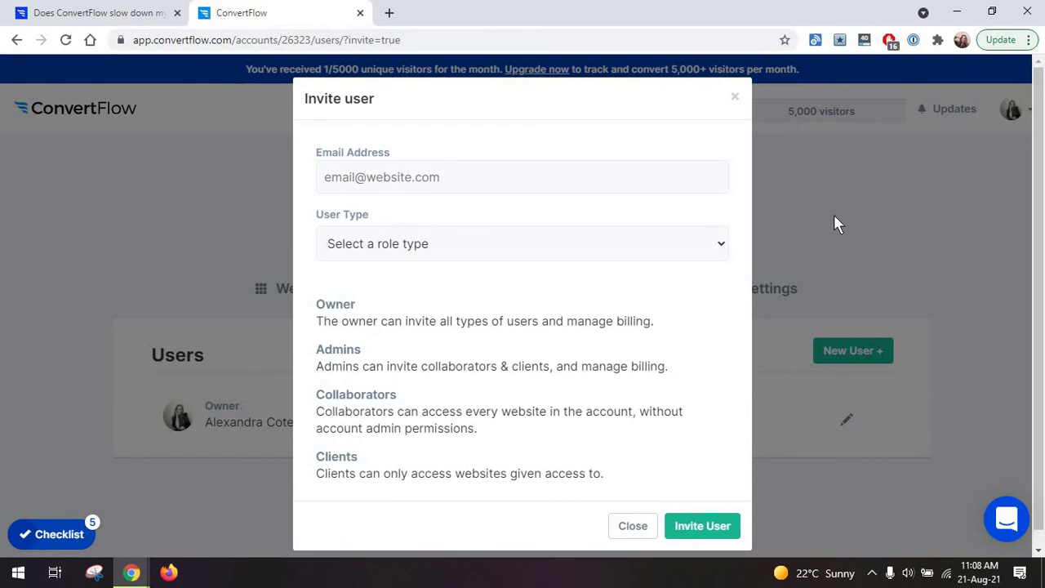
left_click(835, 218)
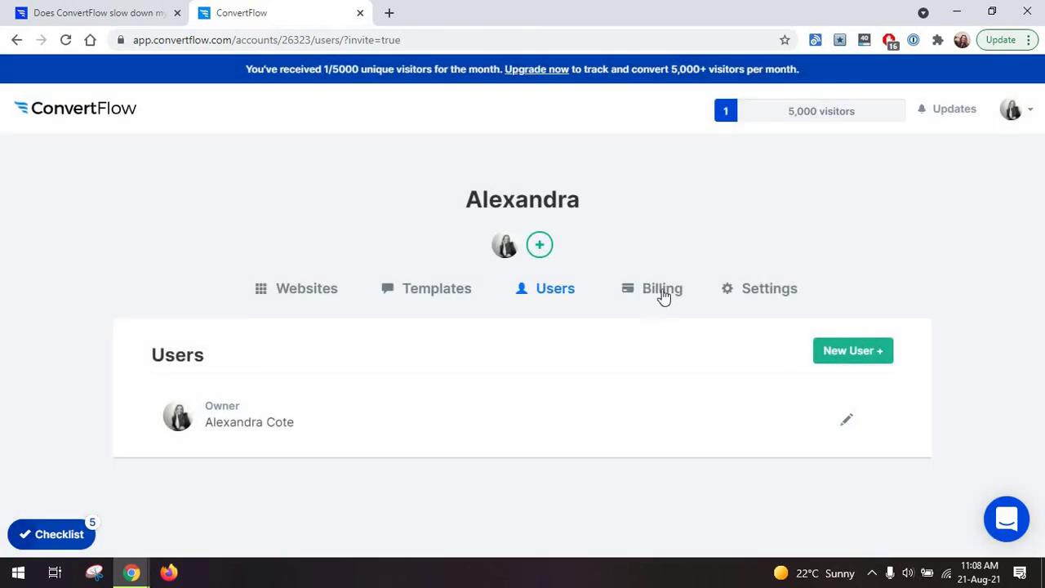
left_click(445, 299)
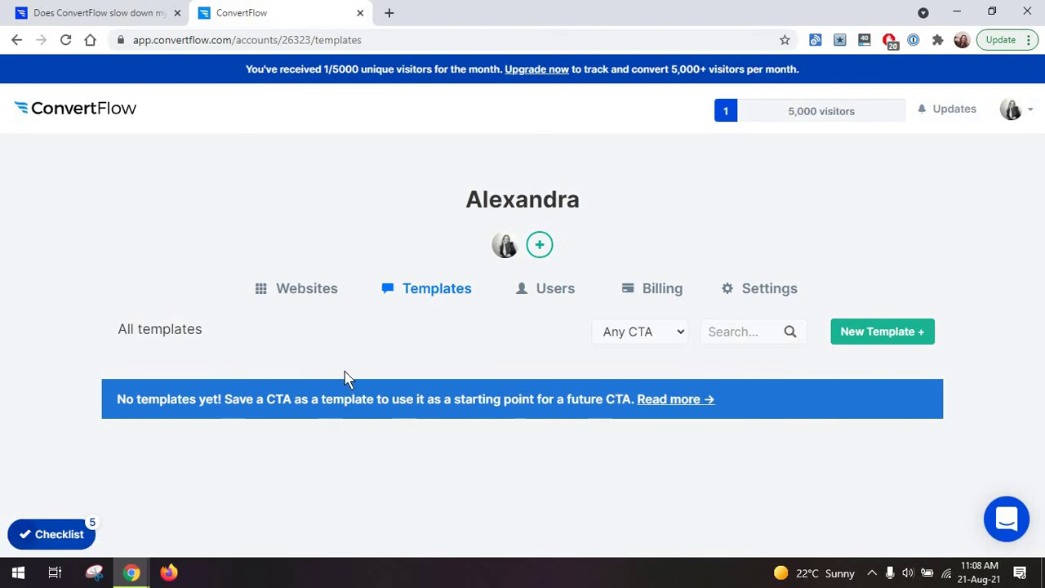
left_click(295, 297)
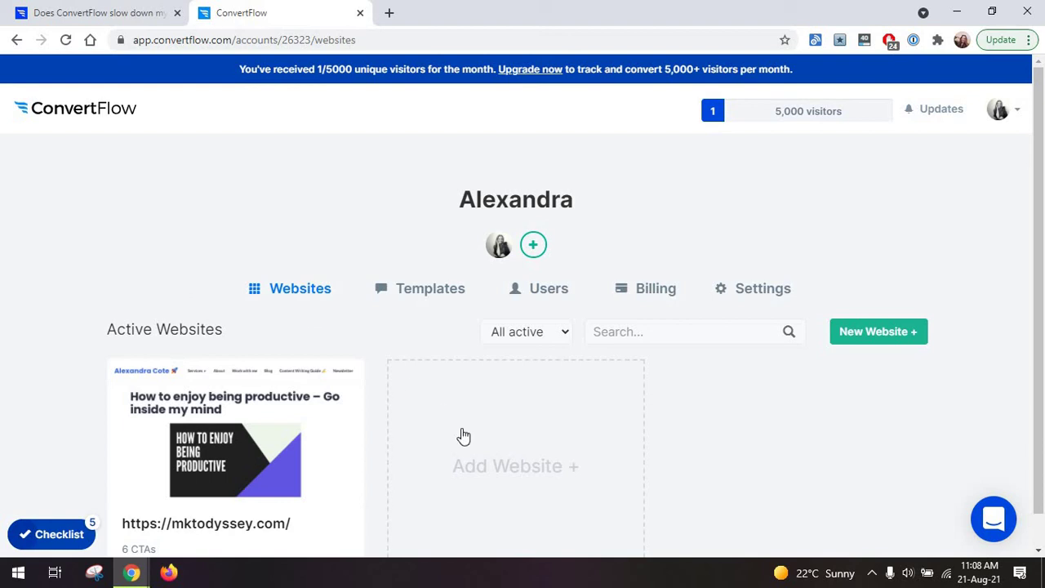
Open the mktodyssey.com website's template gallery and browse campaign types like Quizzes and Free Shipping.
left_click(302, 434)
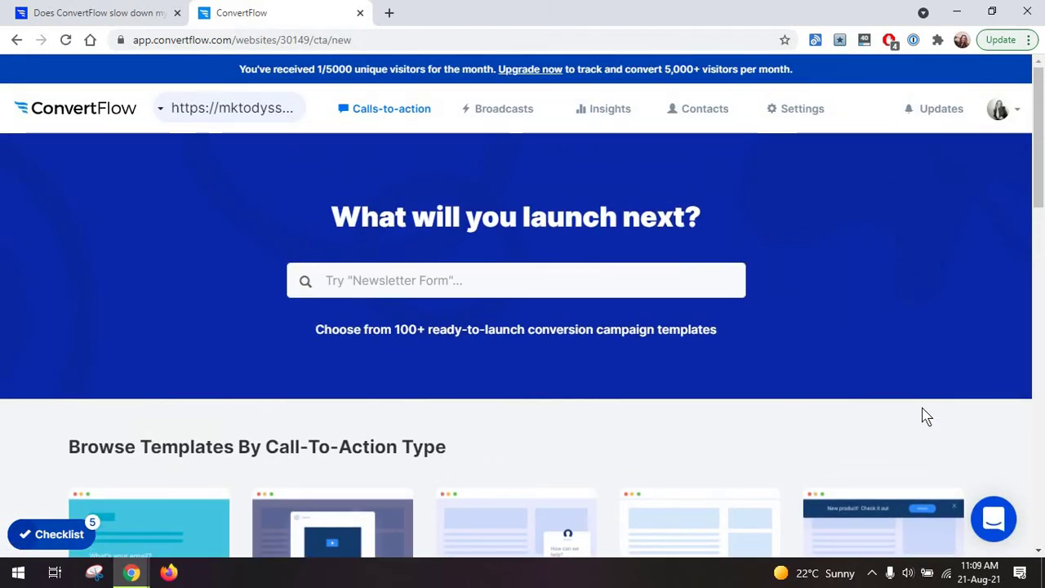
scroll(922, 415, "down", 3)
scroll(922, 412, "down", 2)
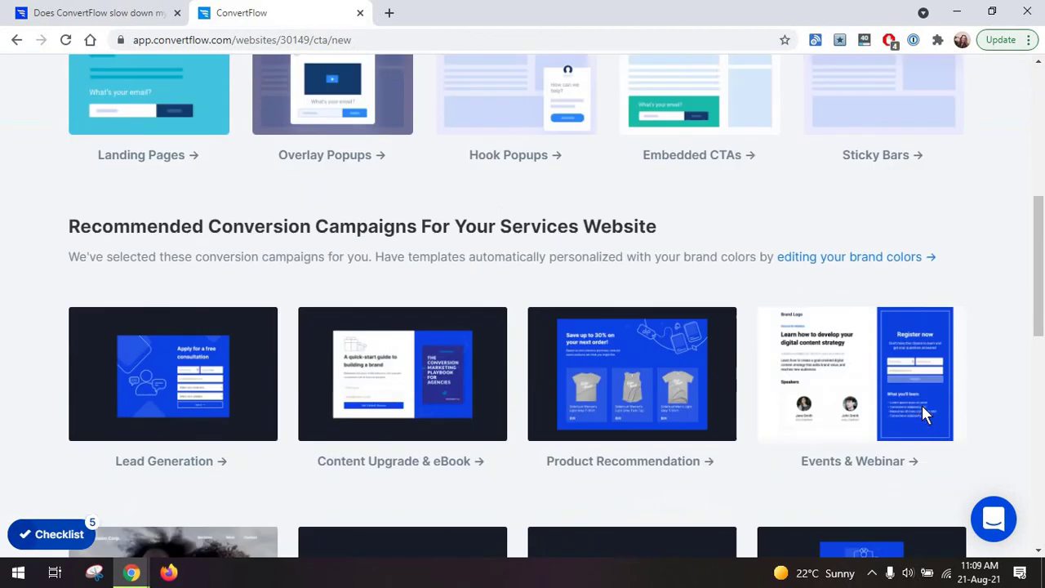
scroll(930, 400, "up", 2)
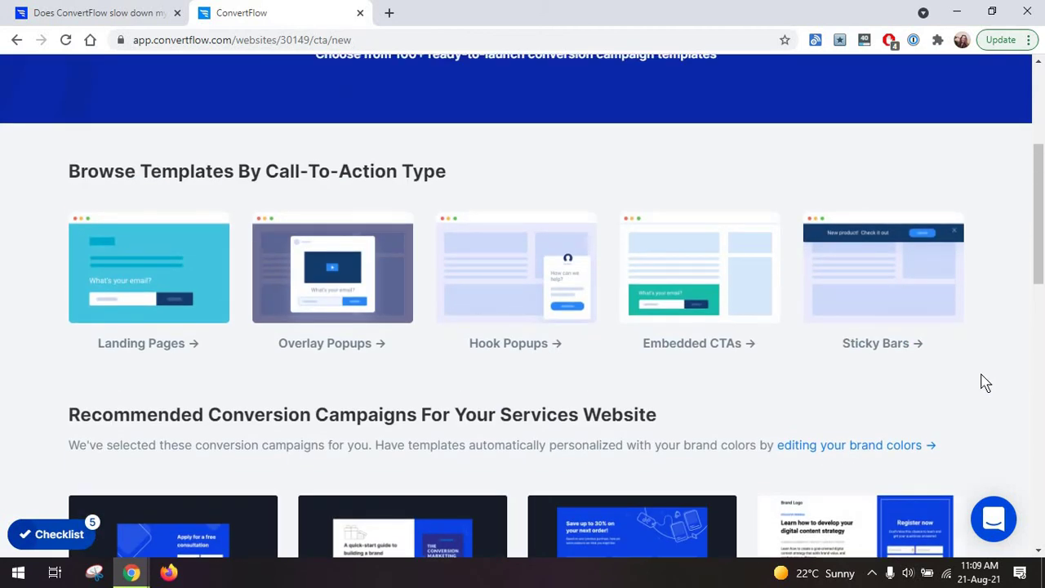
scroll(985, 380, "down", 2)
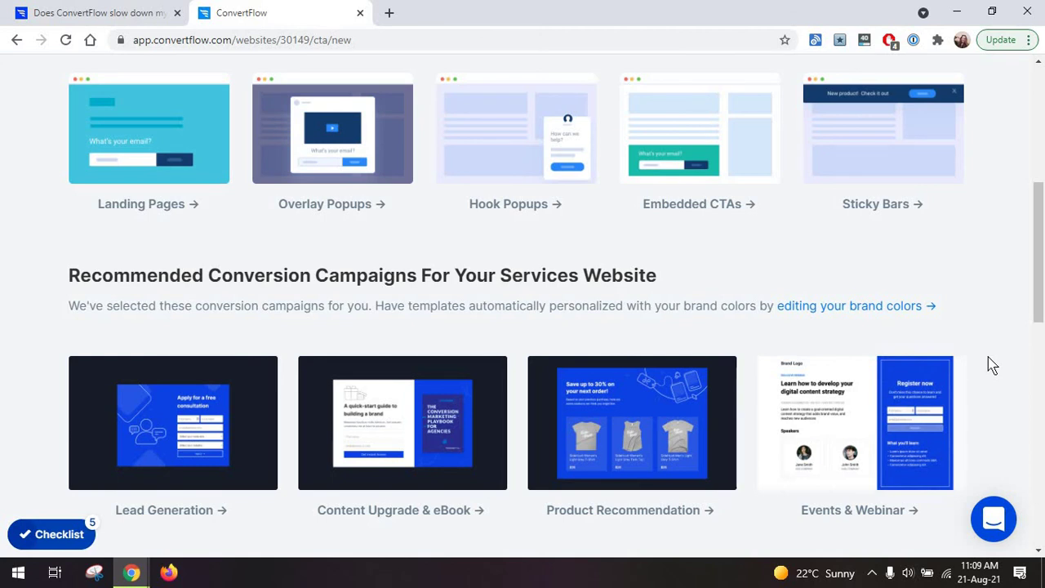
scroll(991, 365, "down", 4)
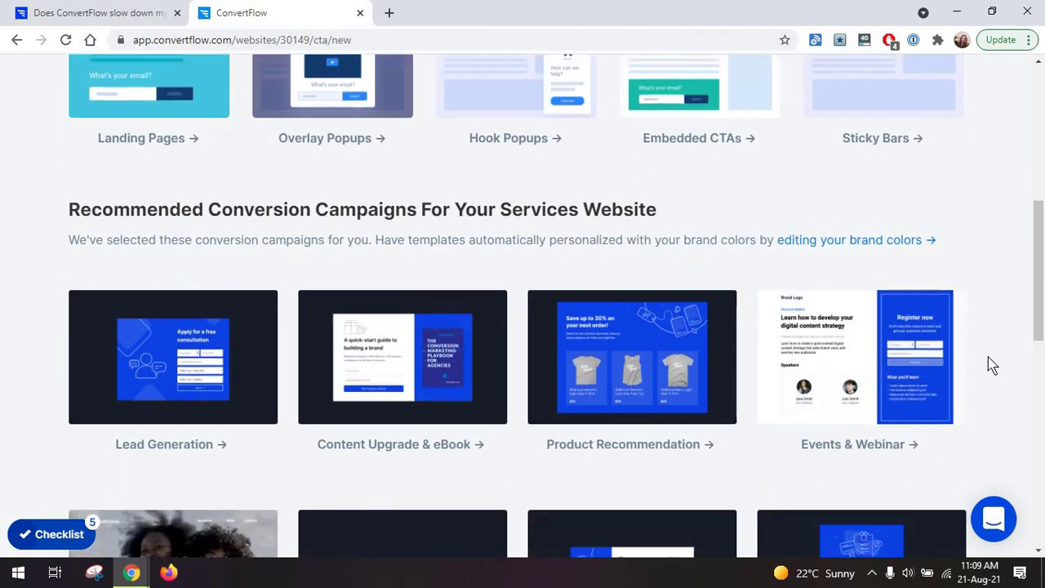
scroll(992, 361, "down", 3)
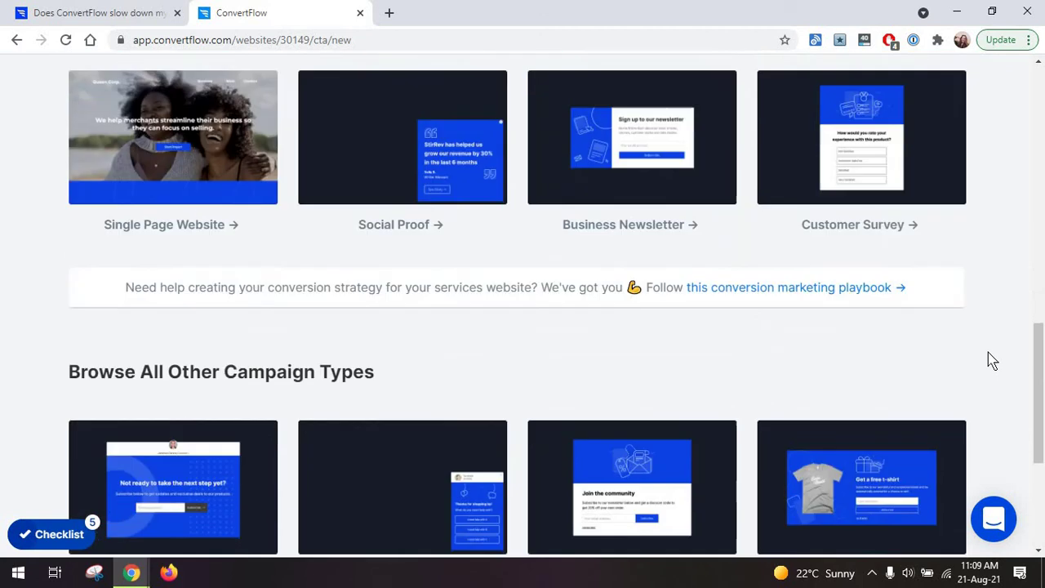
scroll(992, 361, "down", 3)
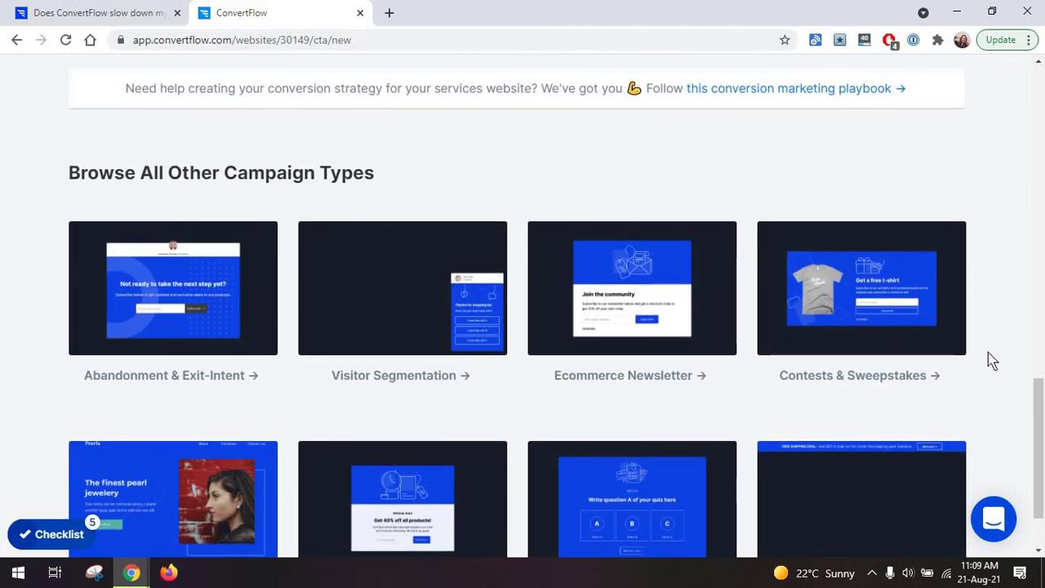
scroll(994, 352, "down", 1)
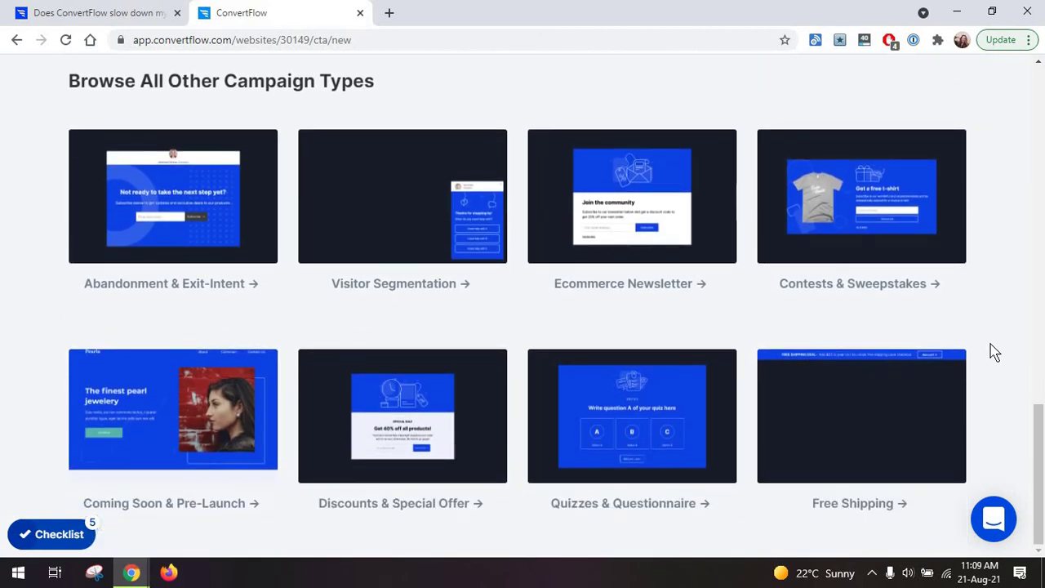
scroll(998, 305, "up", 1)
scroll(397, 392, "up", 15)
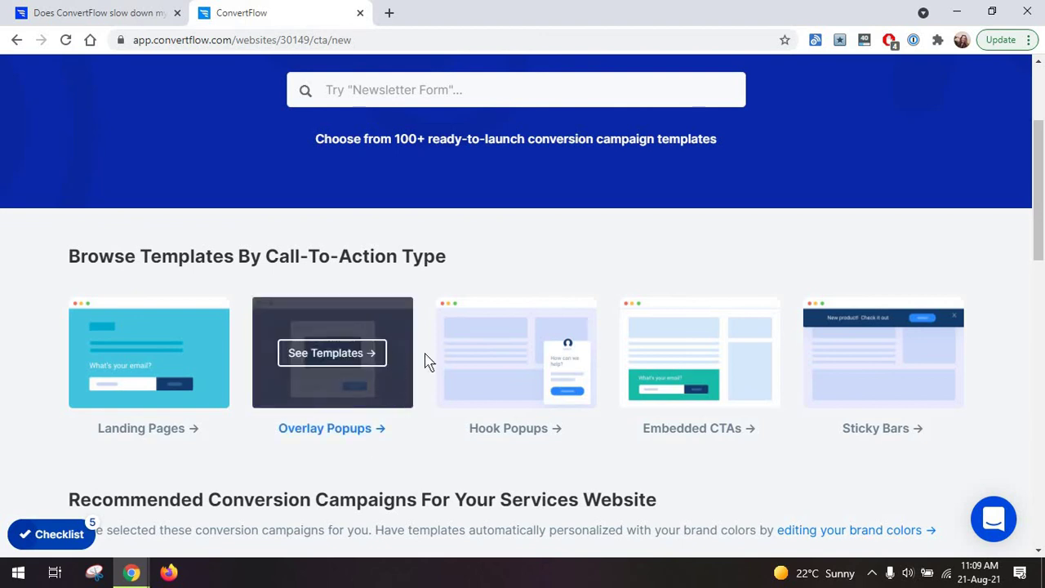
mouse_move(324, 385)
mouse_move(818, 365)
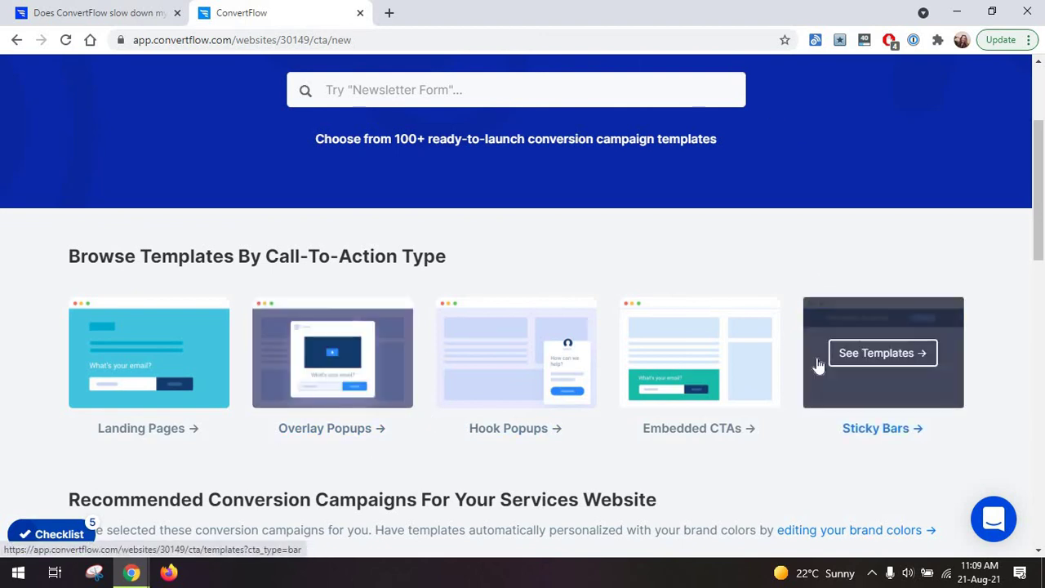
mouse_move(527, 395)
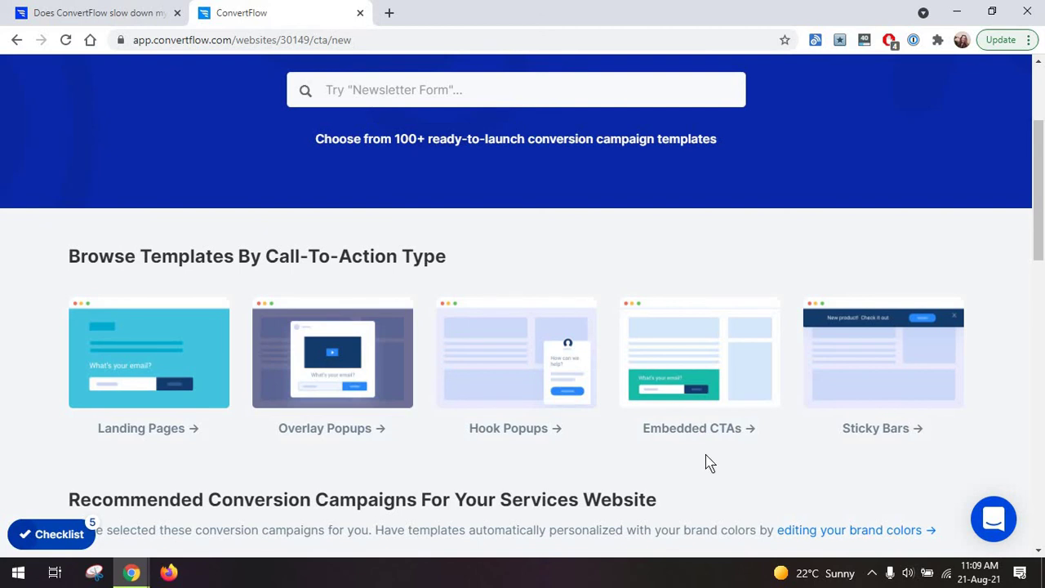
mouse_move(730, 326)
scroll(510, 243, "up", 3)
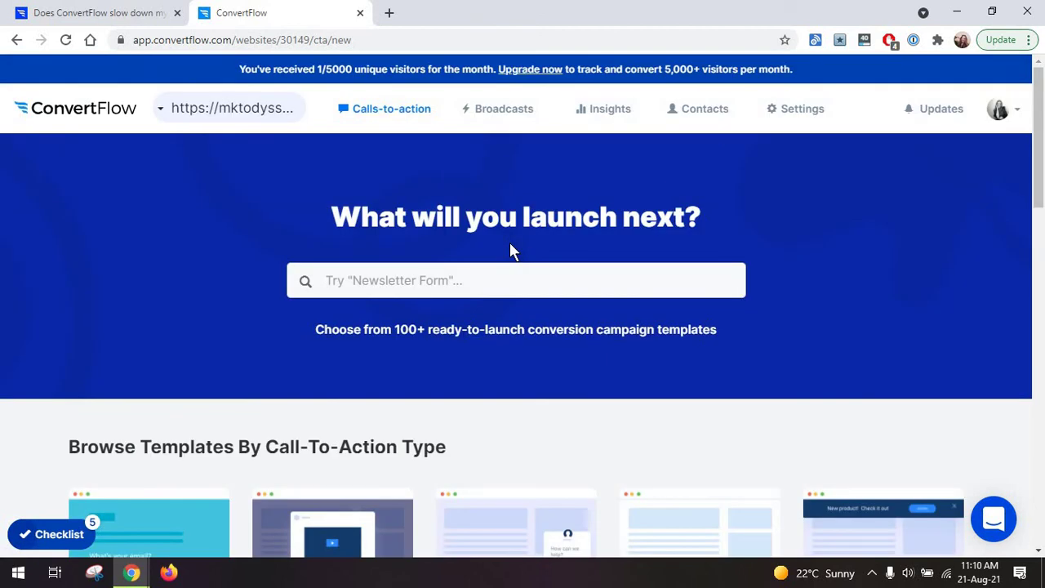
scroll(509, 241, "down", 2)
scroll(509, 242, "up", 2)
scroll(510, 242, "down", 1)
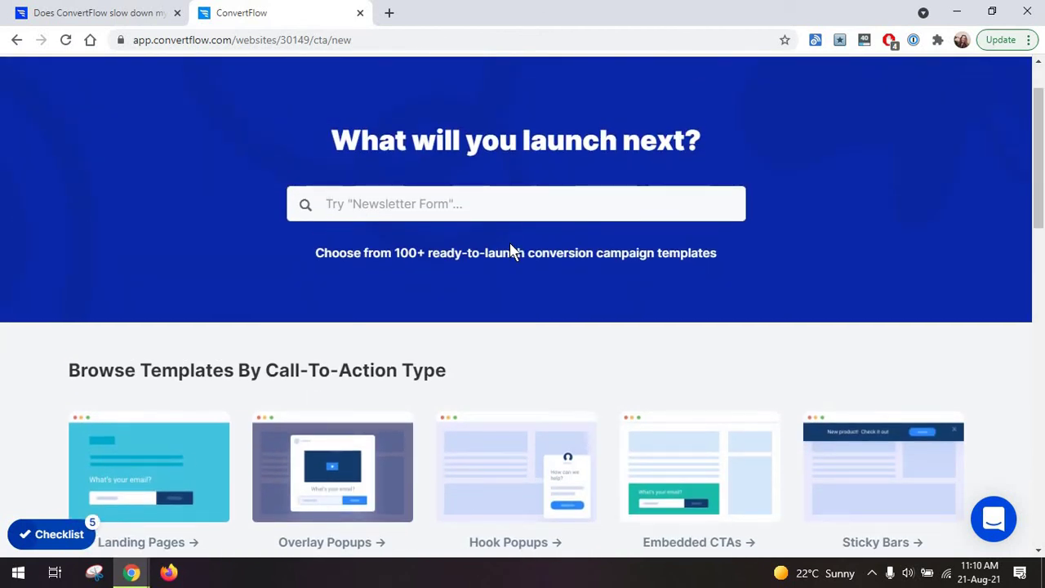